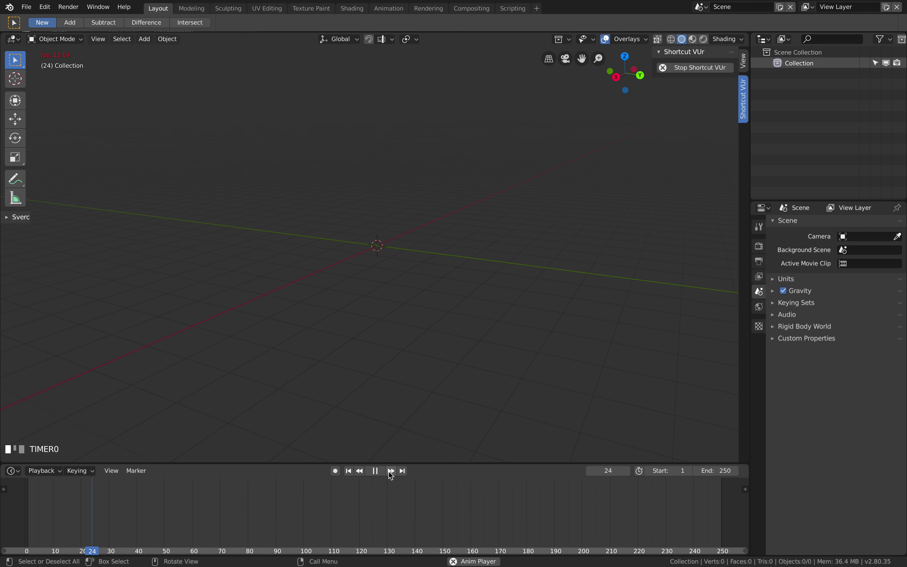
- Stop the animation playback and try box-selecting across the timeline's keyframe area
key("space")
left_click_drag(249, 505, 307, 501)
left_click_drag(343, 502, 229, 507)
left_click_drag(181, 508, 150, 506)
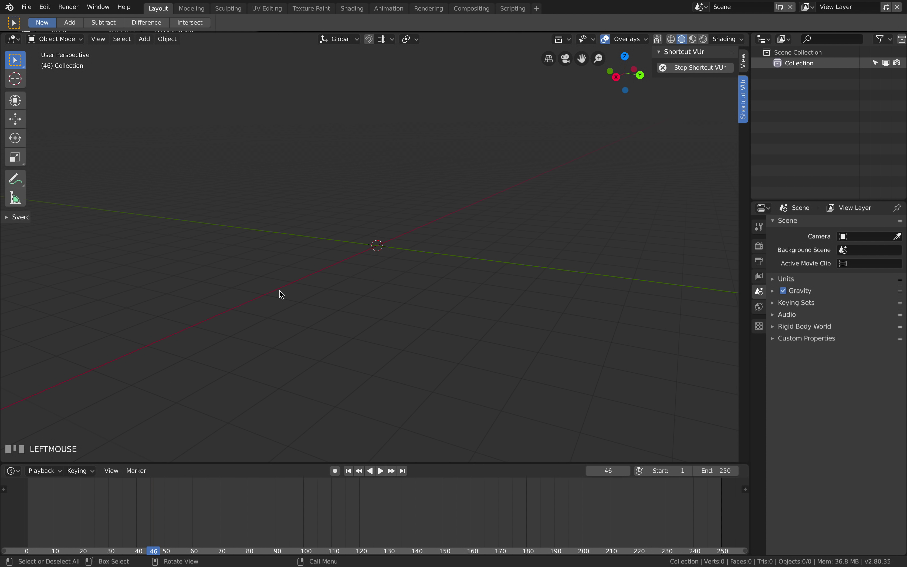
- Scrub the playhead back and forth through the timeline, leaving it at frame 56
right_click(234, 500)
right_click(300, 500)
right_click(117, 496)
left_click(207, 508)
right_click(328, 507)
right_click(220, 514)
right_click(359, 514)
right_click(470, 514)
right_click(541, 518)
right_click(449, 512)
right_click(286, 506)
right_click(188, 505)
right_click(331, 512)
right_click(459, 512)
right_click(321, 510)
right_click(147, 497)
right_click(180, 498)
left_click_drag(225, 502, 203, 504)
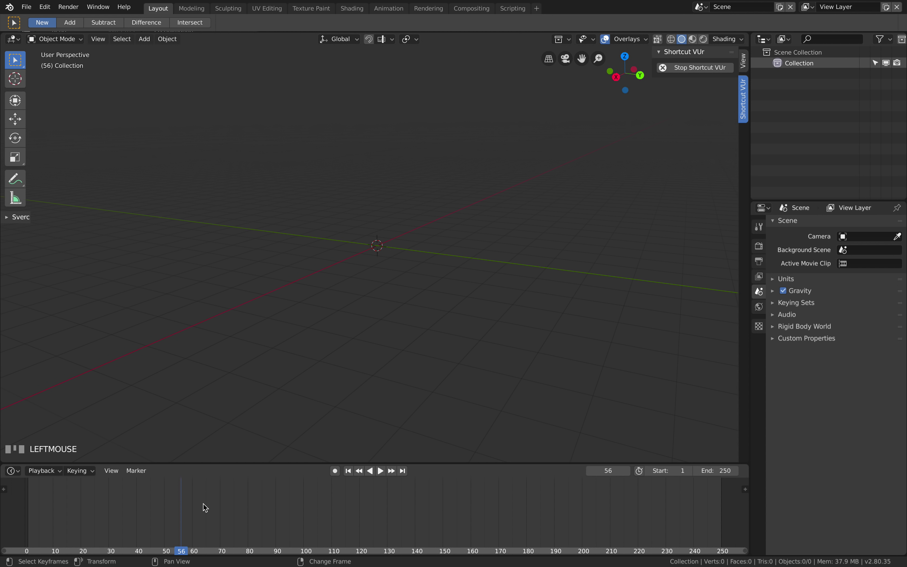
middle_click_drag(238, 513, 259, 507)
scroll(230, 516, "down", 1)
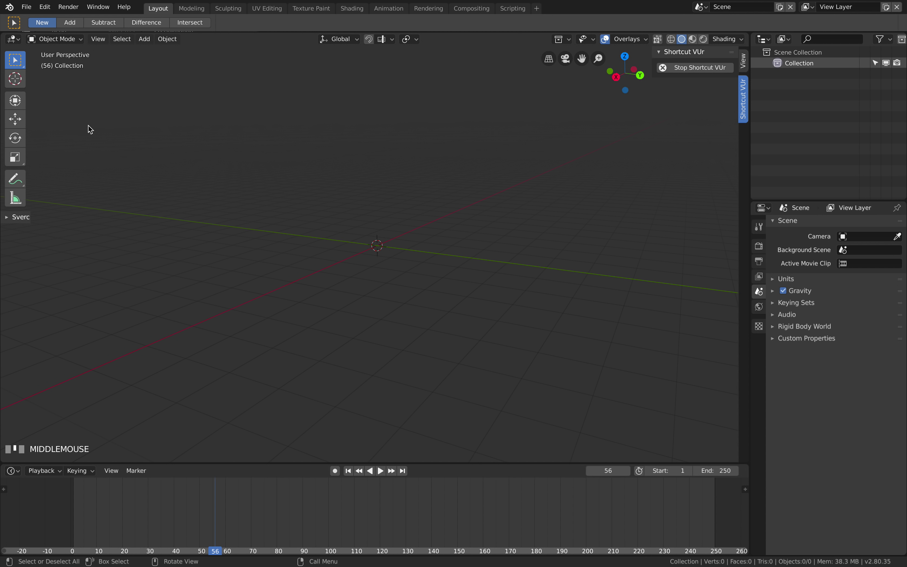
- Set the spacebar action to Tools in the input preferences and close the preferences window
left_click(33, 9)
mouse_move(44, 7)
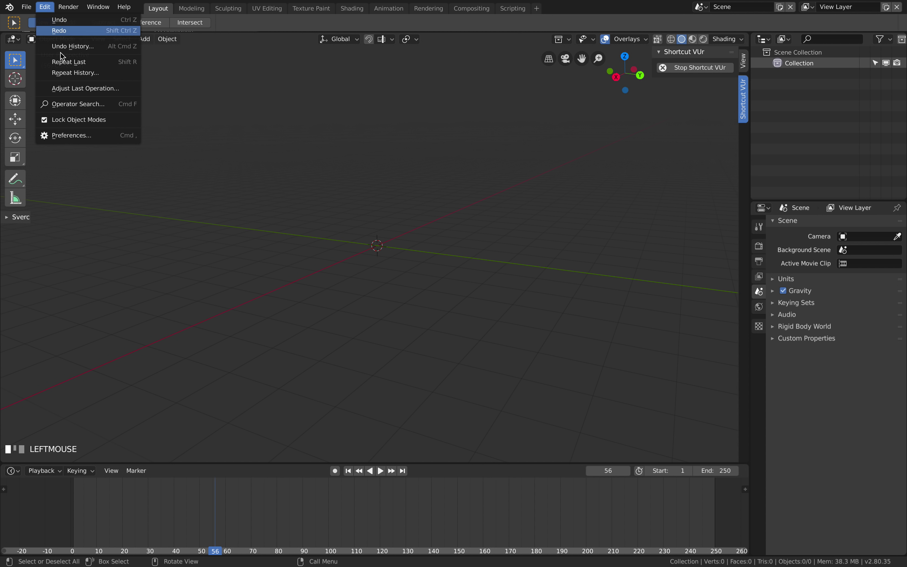
left_click(74, 135)
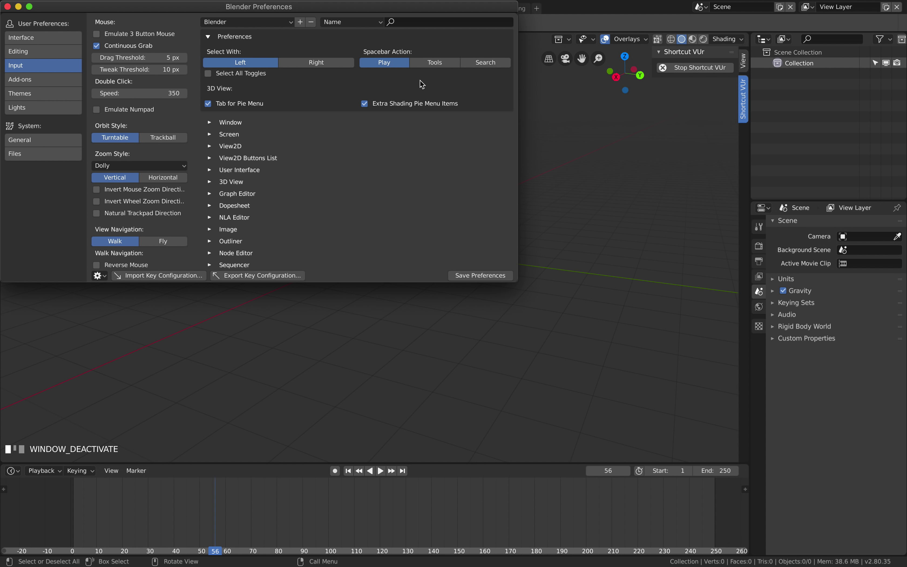
left_click(429, 64)
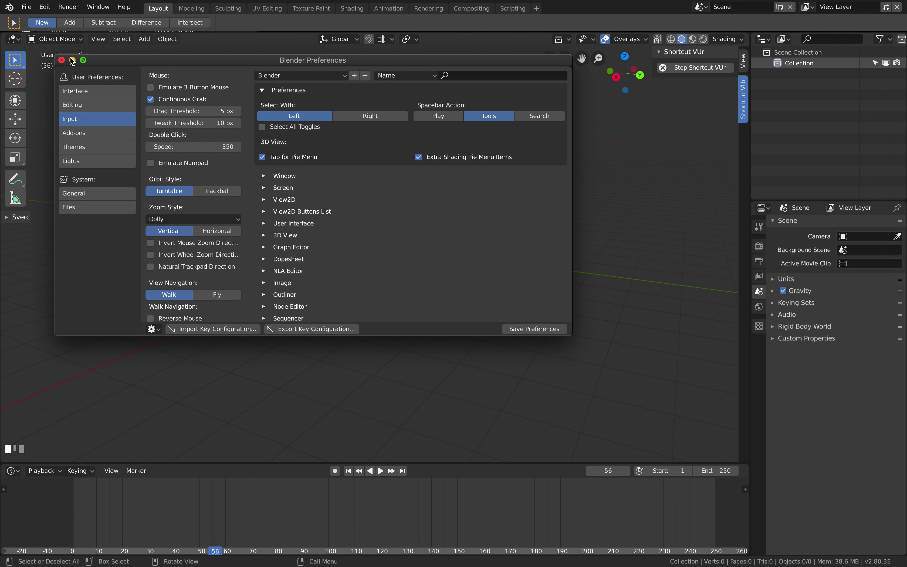
left_click(65, 61)
- Add a cube mesh to the scene
middle_click_drag(326, 241, 336, 241)
scroll(346, 245, "down", 1)
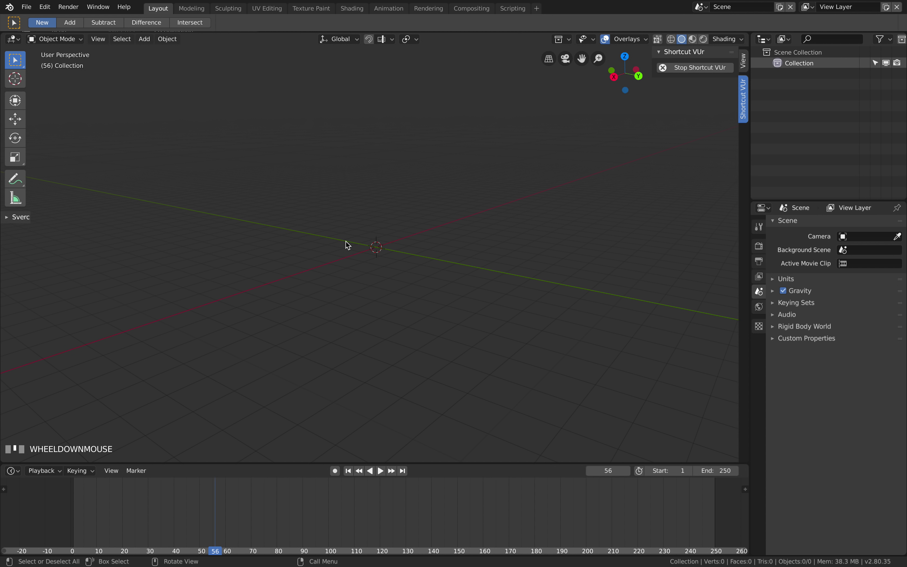
key("shift+a")
mouse_move(347, 244)
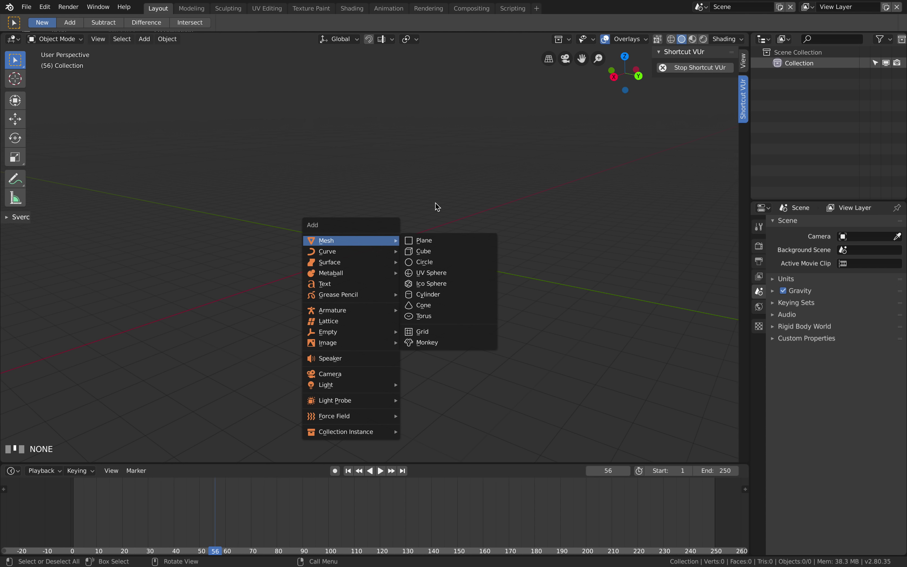
left_click(366, 199)
key("shift+a")
mouse_move(378, 198)
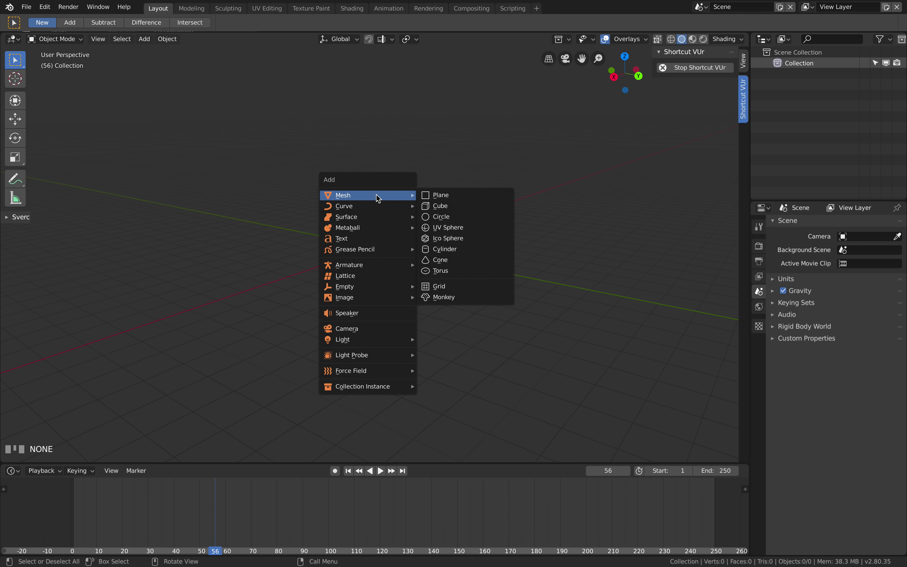
left_click(440, 206)
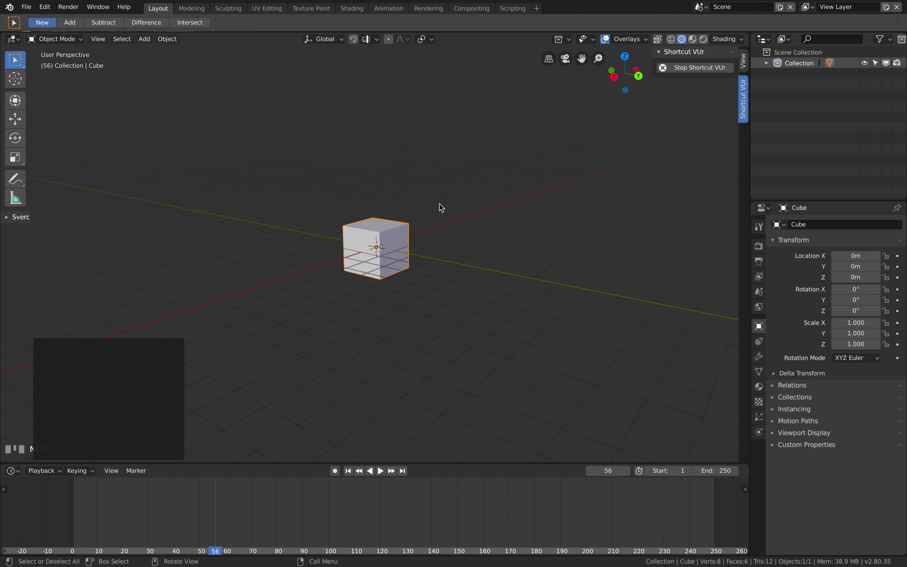
scroll(421, 245, "up", 4)
scroll(425, 243, "down", 1)
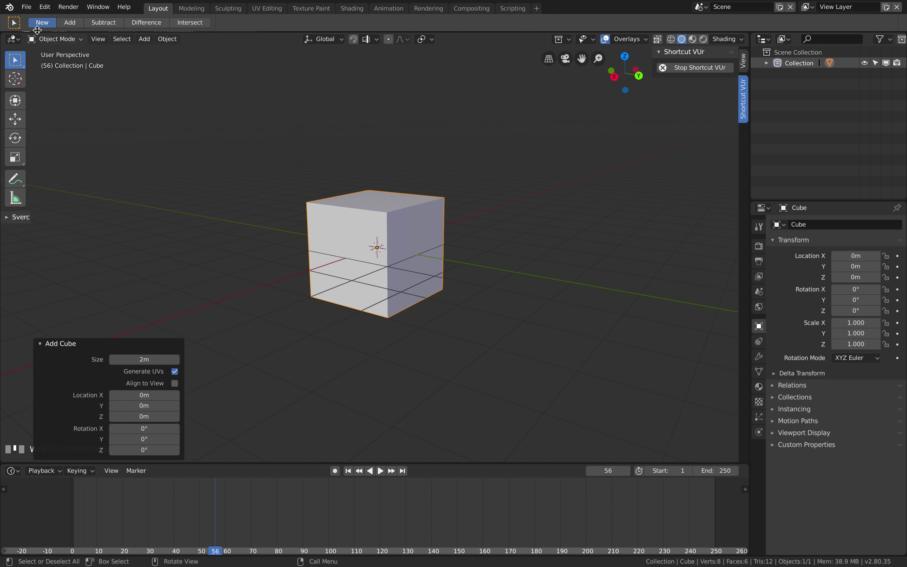
- Review the keymap options in the input preferences, including the pie menu settings, and close the window
left_click(44, 8)
left_click(81, 135)
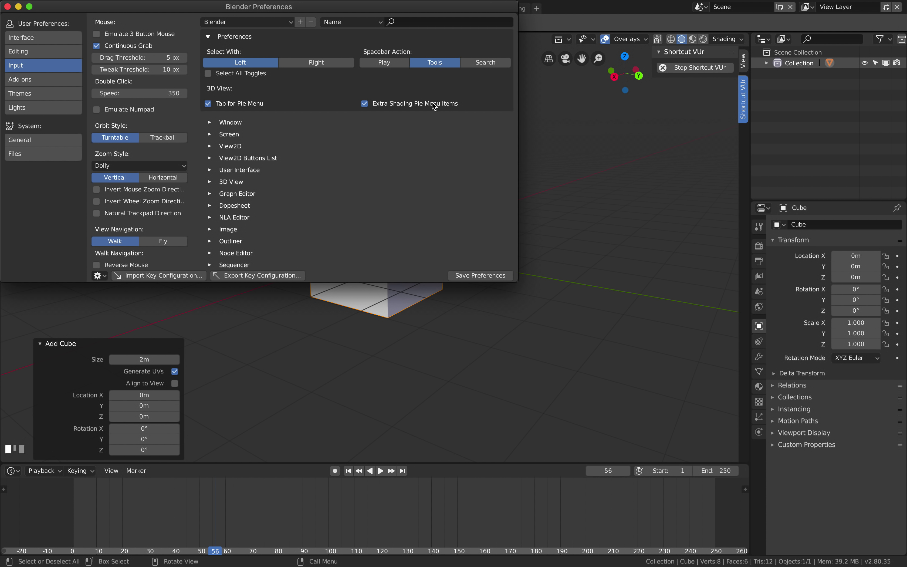
left_click(7, 6)
- Switch the cube from Object Mode to Edit Mode using the mode pie menu
middle_click_drag(358, 206, 392, 219)
key("Tab")
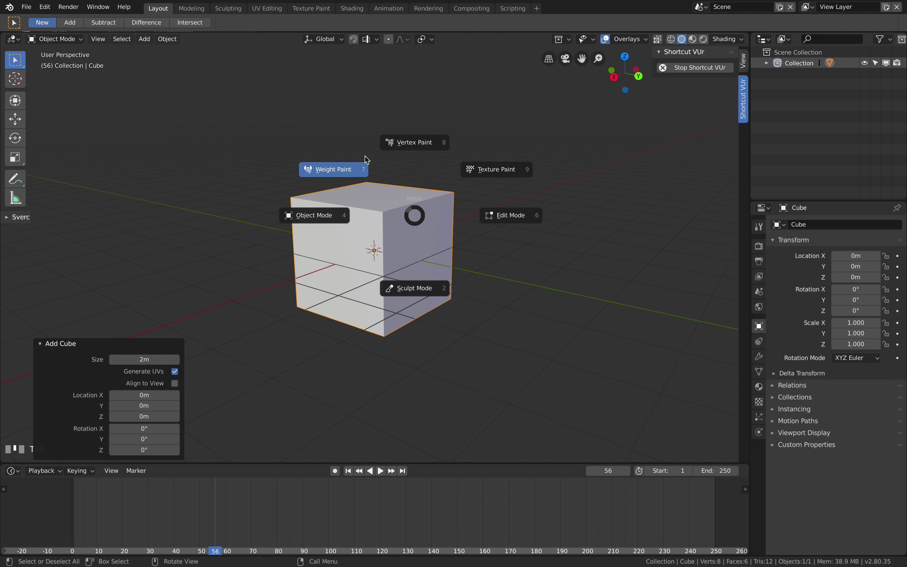
left_click(495, 218)
middle_click_drag(400, 187, 382, 185)
scroll(400, 188, "down", 2)
scroll(408, 178, "up", 1)
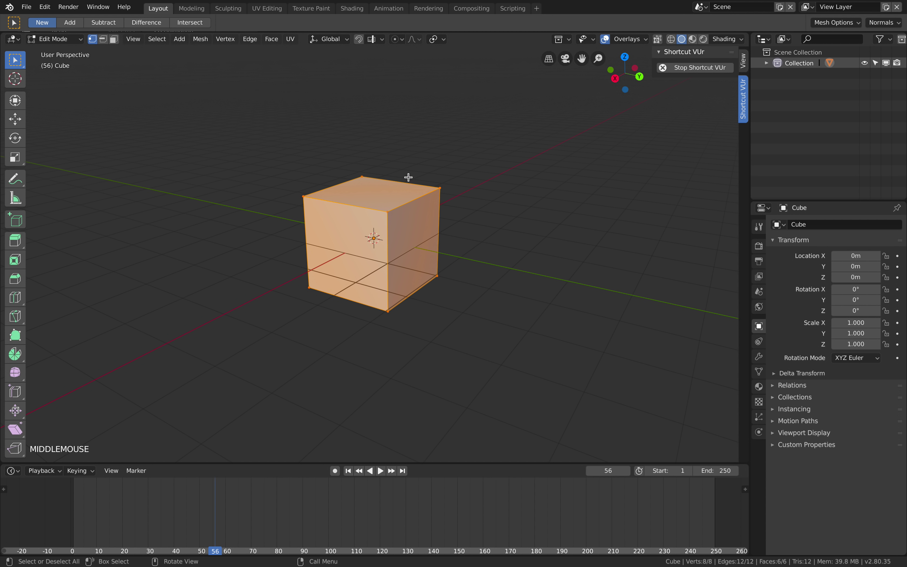
- Bring up the spacebar tool list over the viewport to examine the Edit Mode tools, then dismiss it
key("space")
key("space")
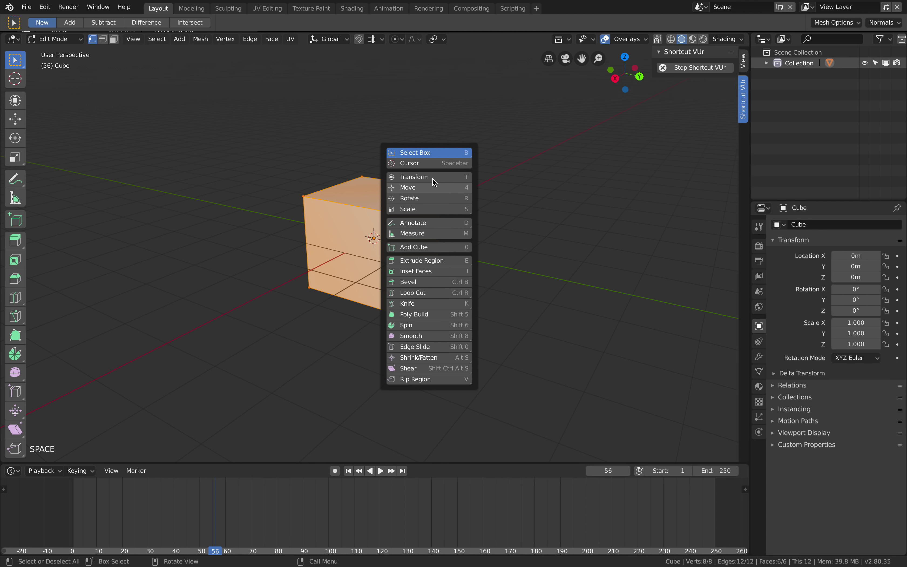
key("space")
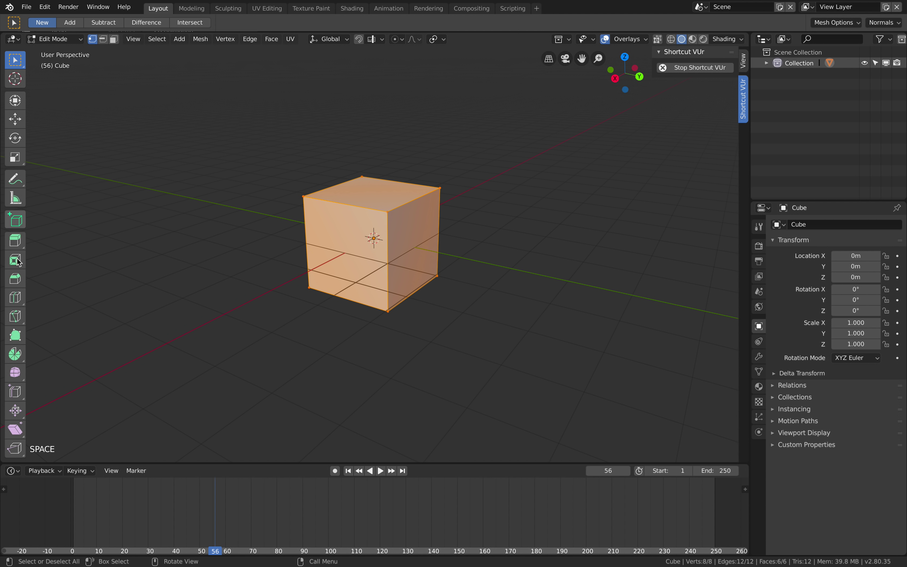
- Hide and show the viewport's sidebar and toolbar repeatedly, ending with both shown
middle_click_drag(405, 172, 431, 178)
key("n")
key("n")
key("n")
key("t")
key("t")
key("n")
key("n")
key("t")
key("n")
key("t")
key("n")
key("t")
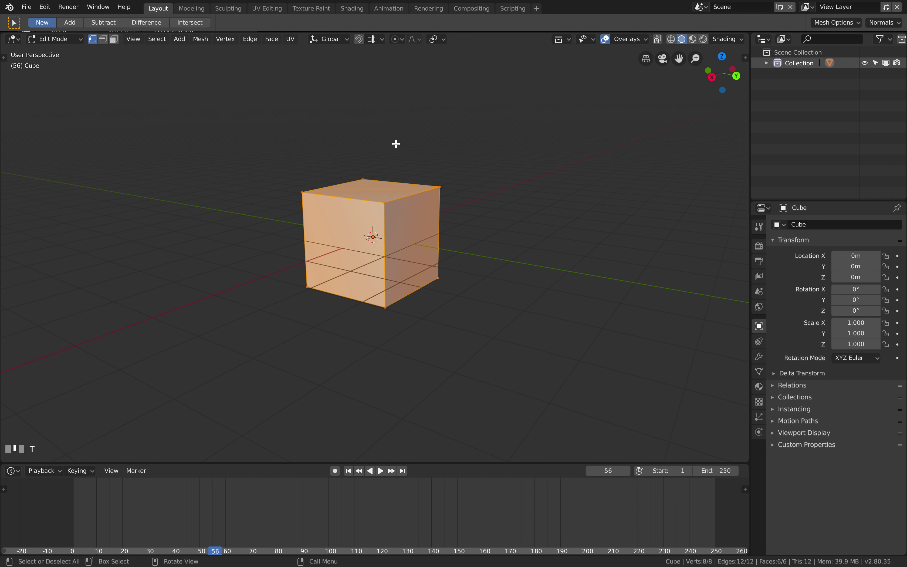
key("n")
key("t")
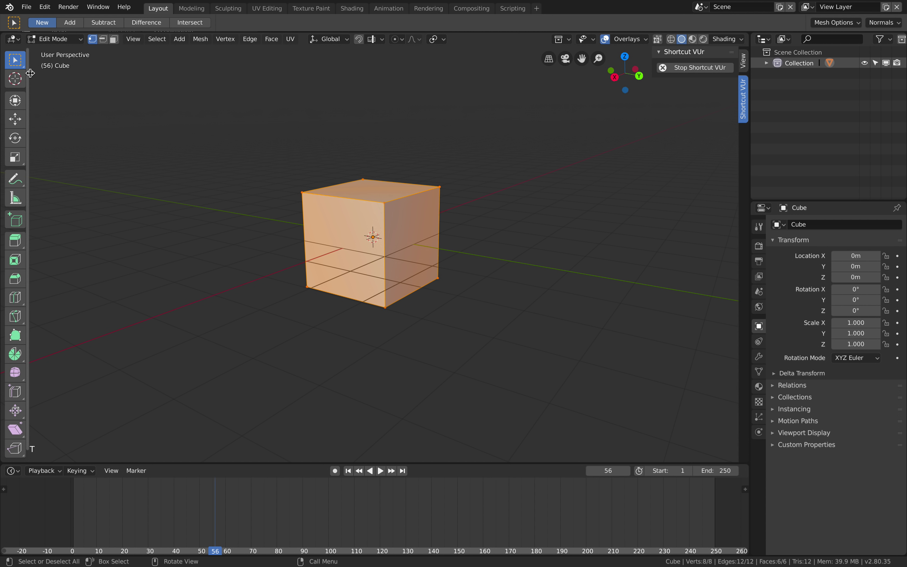
- Widen the viewport toolbar to two columns and deselect all of the cube's geometry
left_click_drag(29, 76, 76, 83)
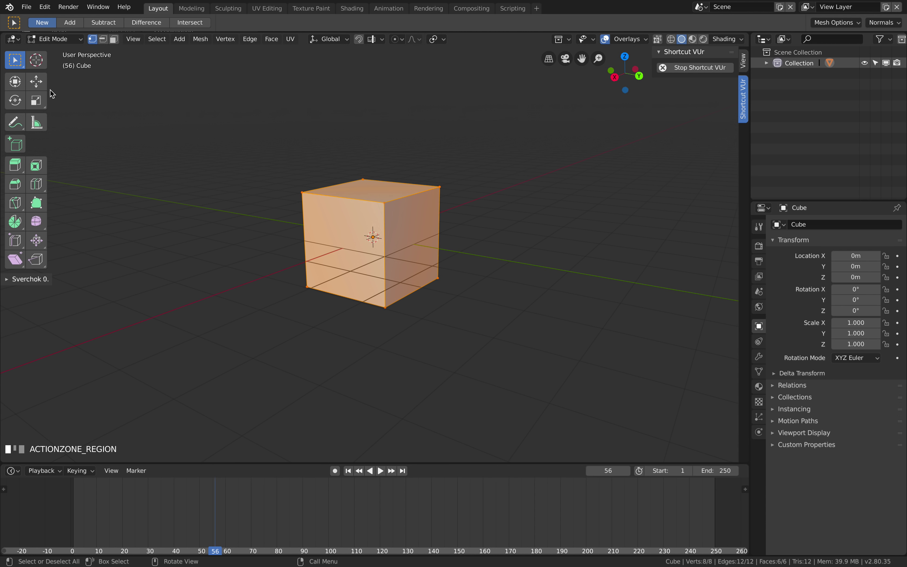
scroll(325, 185, "up", 2)
scroll(321, 185, "down", 2)
middle_click_drag(334, 184, 364, 197, "shift")
scroll(346, 192, "up", 2)
key("a")
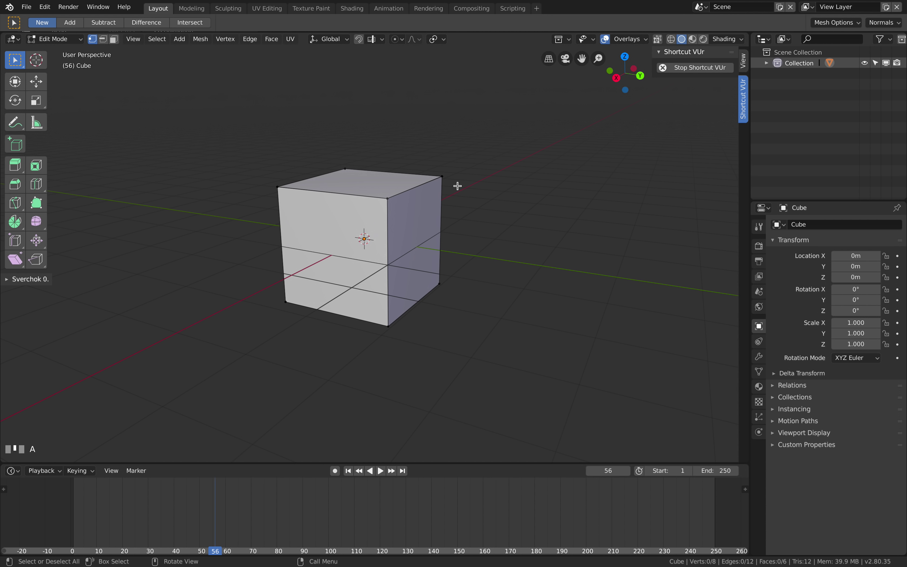
- Examine the pop-up tool list and its shortcuts again beside the deselected cube, without choosing a tool
key("space")
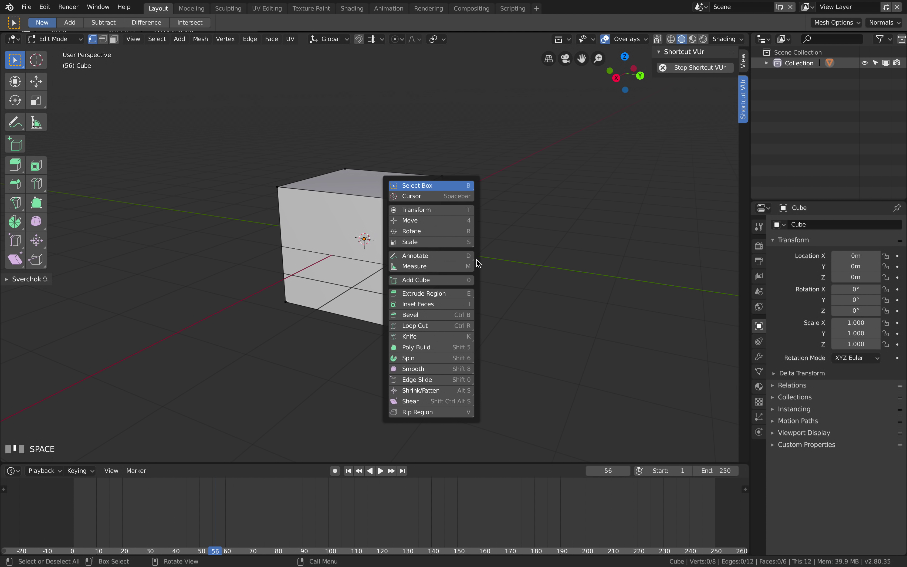
middle_click_drag(518, 241, 497, 222)
key("space")
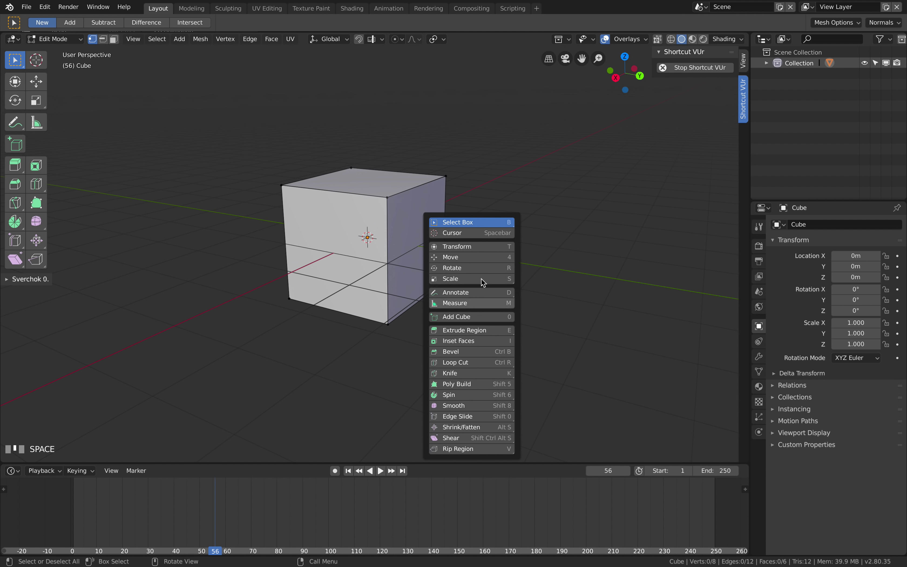
mouse_move(449, 191)
middle_mouse_down()
mouse_move(407, 182)
mouse_move(442, 174)
middle_mouse_up()
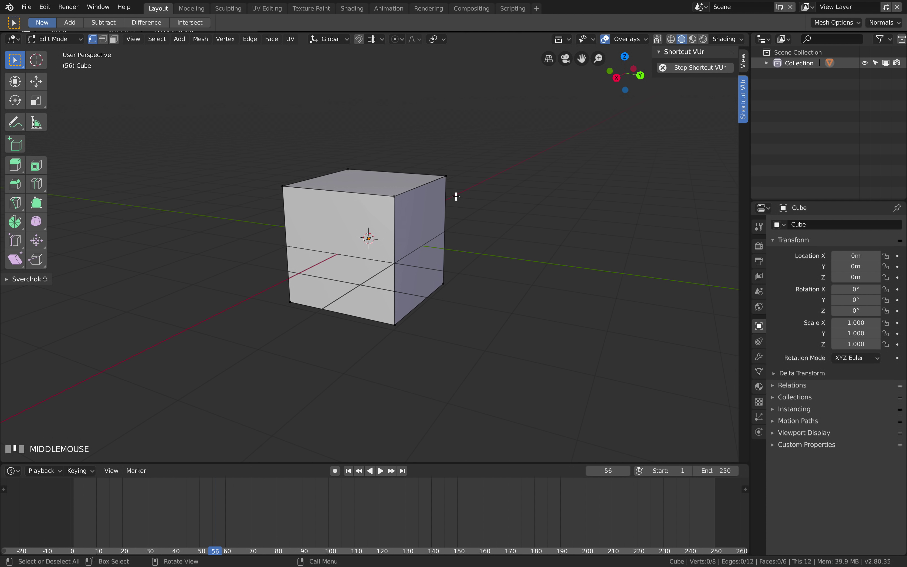
- Cycle through the vertex, edge and face selection modes, returning to vertex selection
key("2")
key("3")
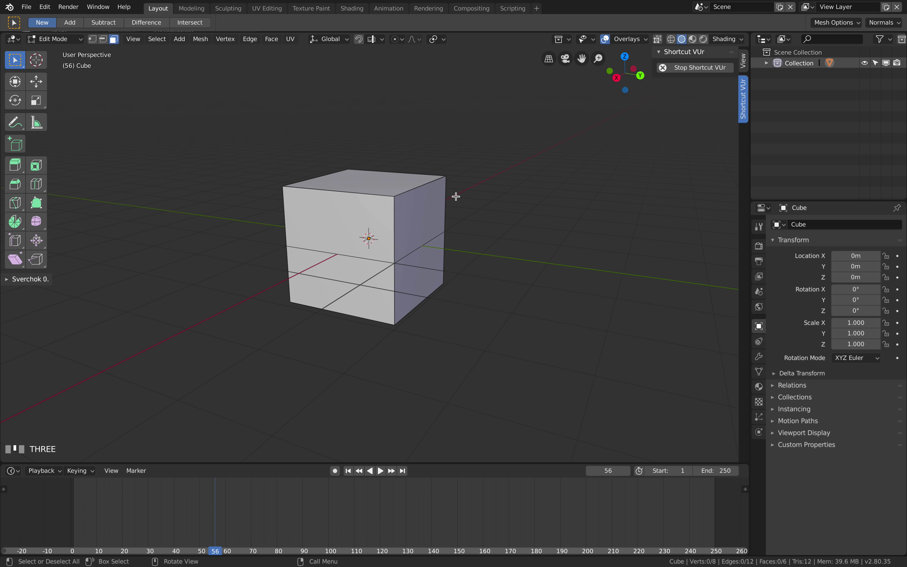
key("2")
key("3")
key("2")
key("3")
key("2")
key("3")
key("1")
key("2")
key("3")
middle_click_drag(461, 213, 452, 210)
scroll(452, 210, "up", 1)
key("2")
key("3")
key("2")
key("1")
key("3")
key("1")
scroll(446, 212, "down", 1)
middle_click_drag(445, 213, 431, 233)
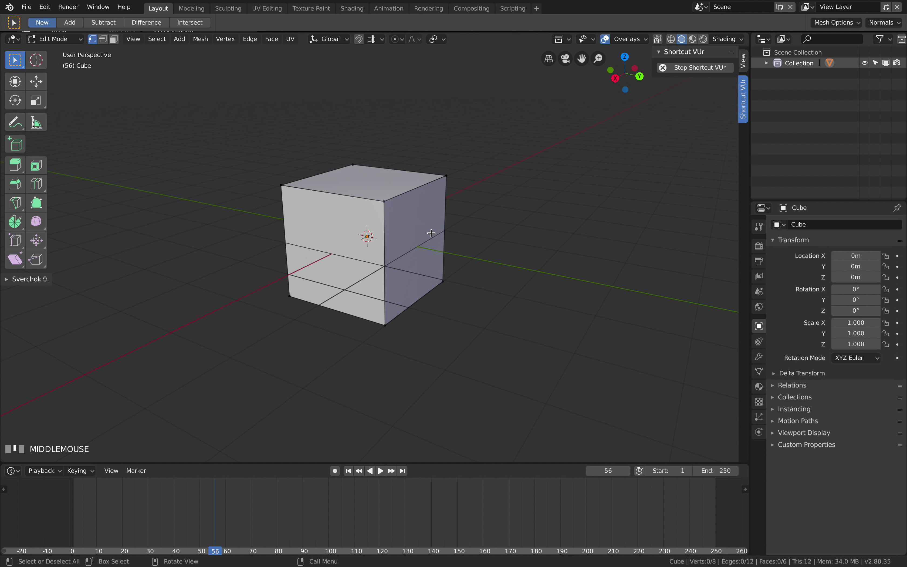
- Switch to face selection mode and select one side face of the cube
scroll(431, 233, "up", 1)
middle_click_drag(425, 223, 416, 234)
key("2")
key("1")
key("3")
key("1")
key("3")
left_click(421, 243)
scroll(422, 248, "down", 1)
middle_click_drag(422, 248, 412, 236)
- Extrude the cube's top face upward about 0.51 m and scale it down to about 0.75
left_click(378, 193)
middle_click_drag(378, 193, 472, 252, "shift")
scroll(451, 234, "up", 2)
key("e")
left_click(475, 224)
key("s")
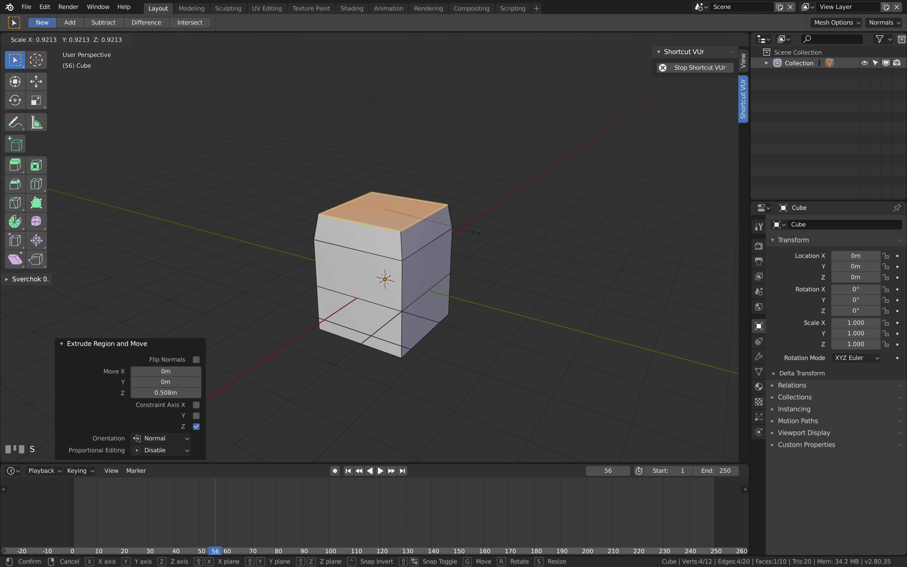
left_click(460, 228)
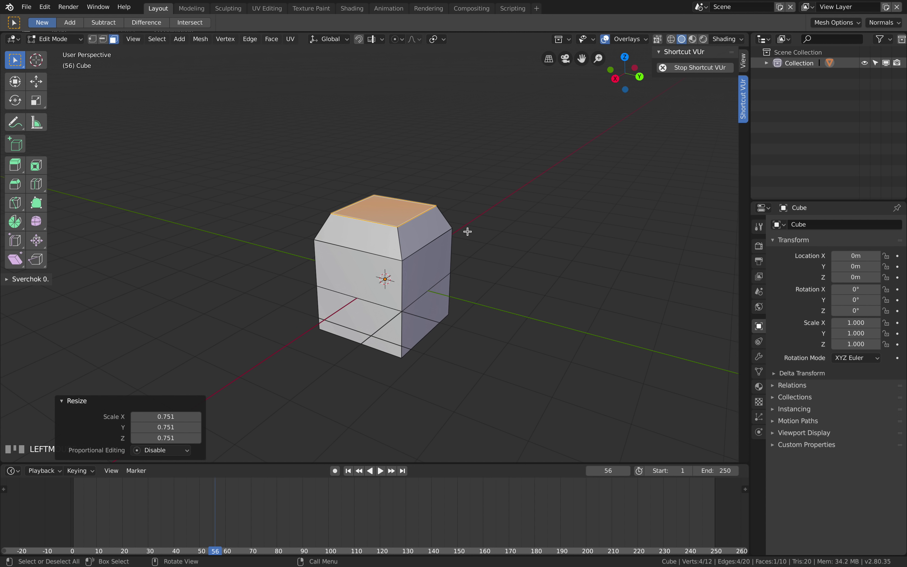
- Extrude the narrowed top face upward about 0.46 m and scale it up so the section flares outward
key("2")
key("3")
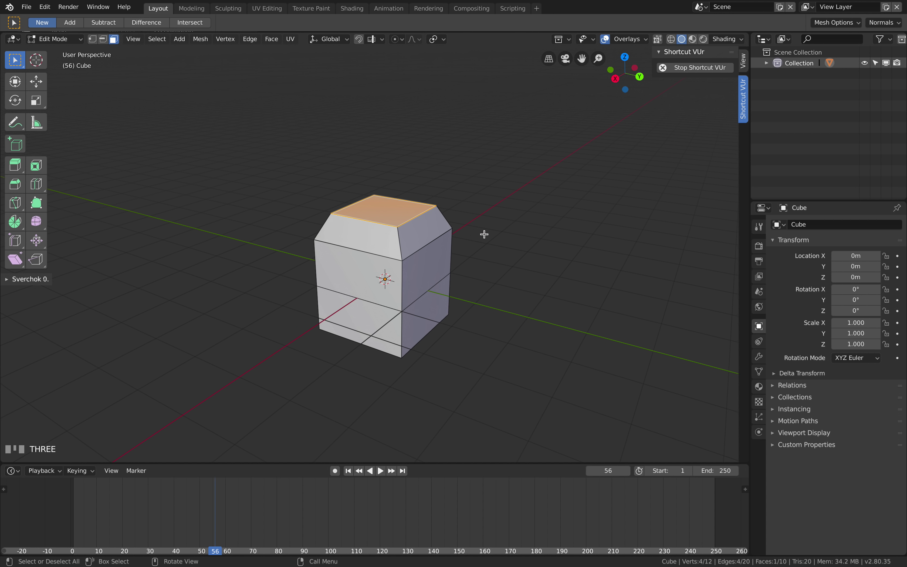
key("e")
left_click(487, 212)
key("s")
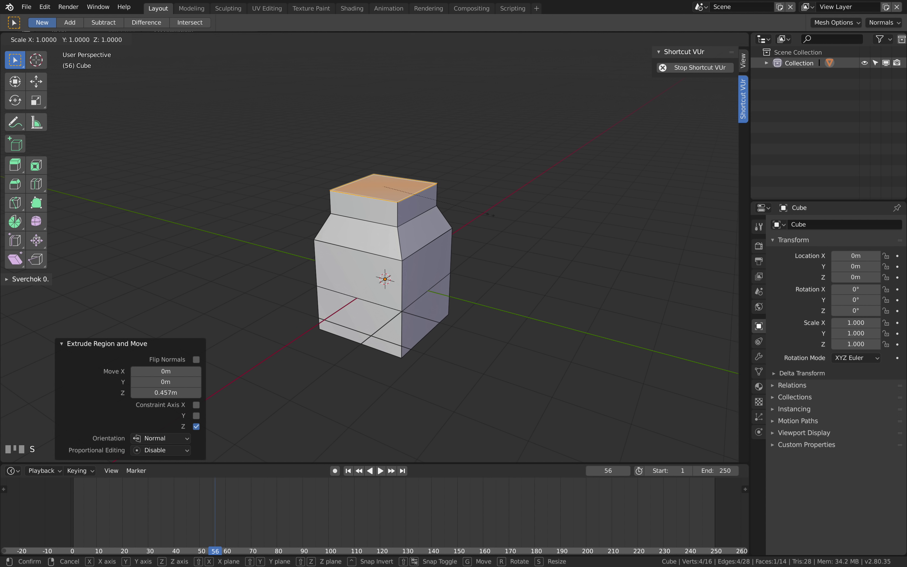
left_click(514, 222)
- Extrude the flared top face upward and scale it down so the section tapers inward
key("e")
left_click(513, 179)
key("s")
left_click(480, 169)
- Extrude the top face straight up about 0.62 m
key("e")
left_click(483, 137)
middle_click_drag(497, 163, 501, 226, "shift")
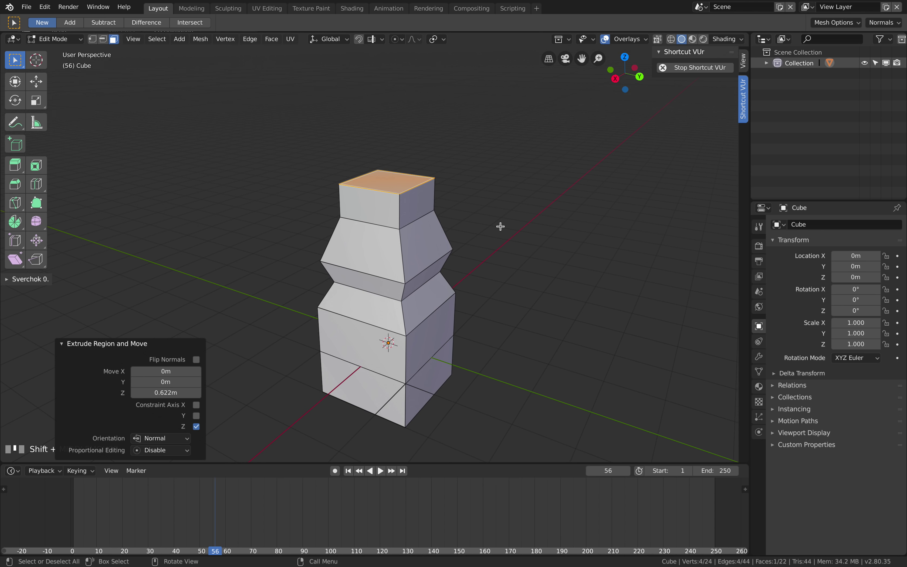
- Extrude the top face about 0.28 m and scale it down slightly to form a sloped shoulder
key("e")
left_click(503, 205)
key("s")
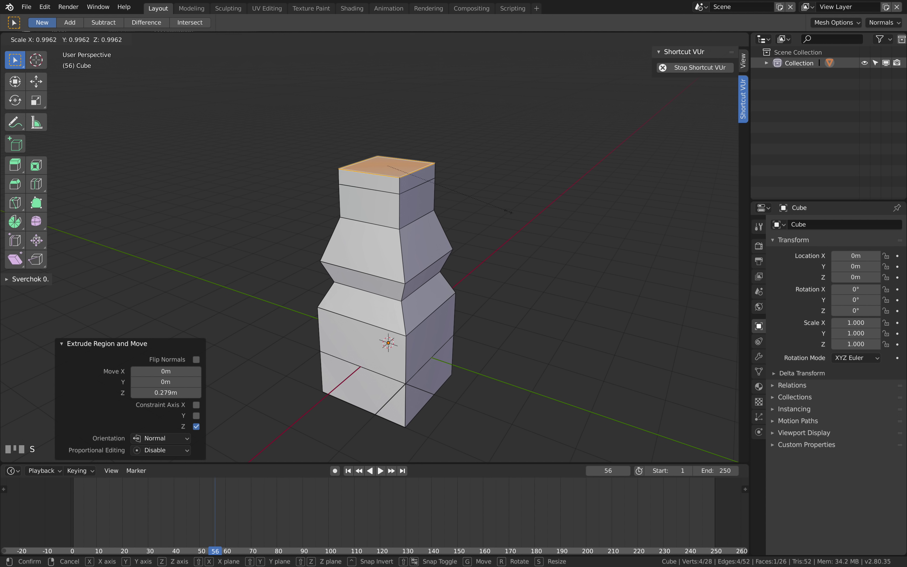
left_click(492, 199)
- Extrude the top face straight up about 0.71 m to form the topmost block
key("e")
left_click(492, 181)
middle_click_drag(490, 182, 436, 205)
scroll(417, 198, "up", 3)
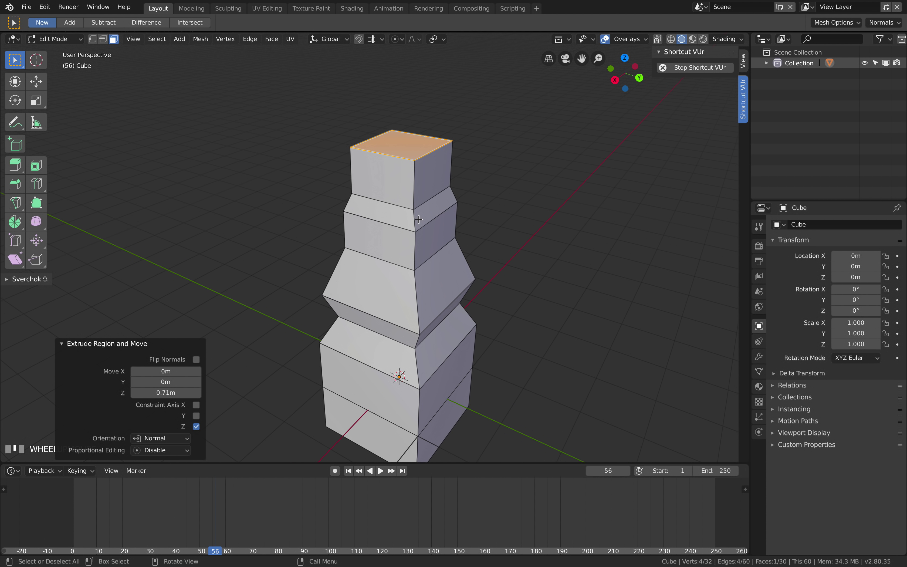
- Bevel the four vertical edges of the topmost block by about 0.148 with the Bevel tool in edge selection mode
key("2")
mouse_move(418, 197)
middle_mouse_down()
mouse_move(412, 185)
mouse_move(431, 180)
mouse_move(419, 186)
middle_mouse_up()
left_click(413, 185)
left_click(466, 177, "shift")
left_click(541, 155, "shift")
middle_click_drag(555, 162, 520, 219)
left_click(622, 228, "shift")
middle_click_drag(451, 223, 455, 223)
key("space")
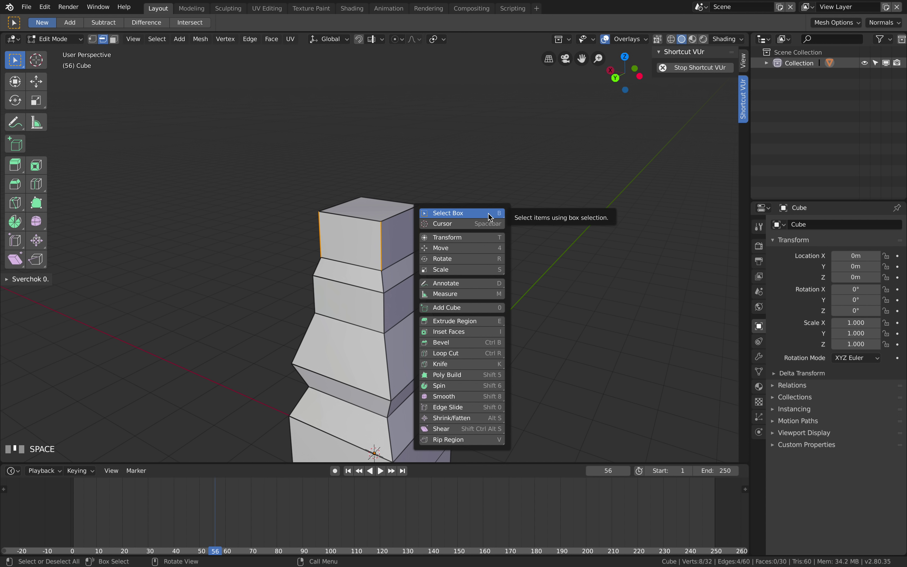
left_click(488, 342)
left_click_drag(426, 238, 434, 223)
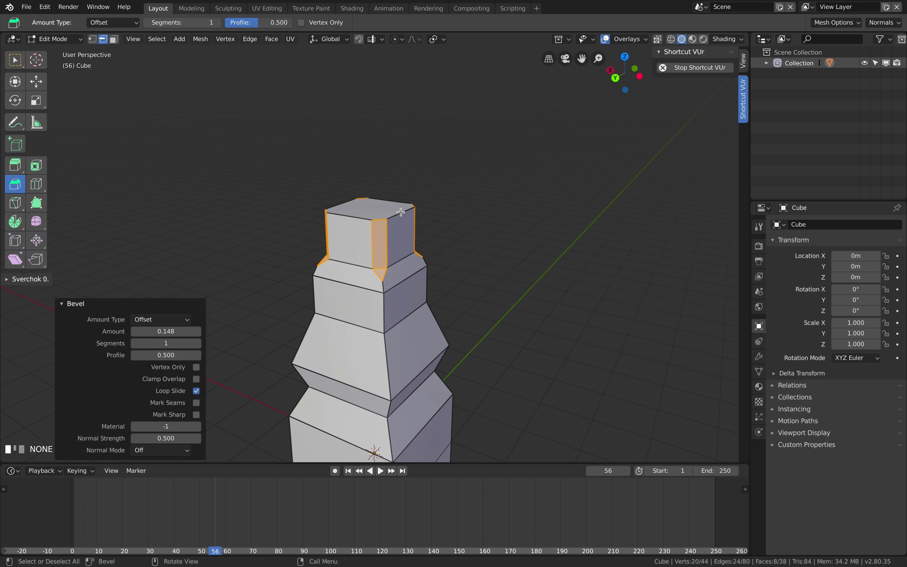
- Select the entire tower mesh
key("a")
key("a")
key("a")
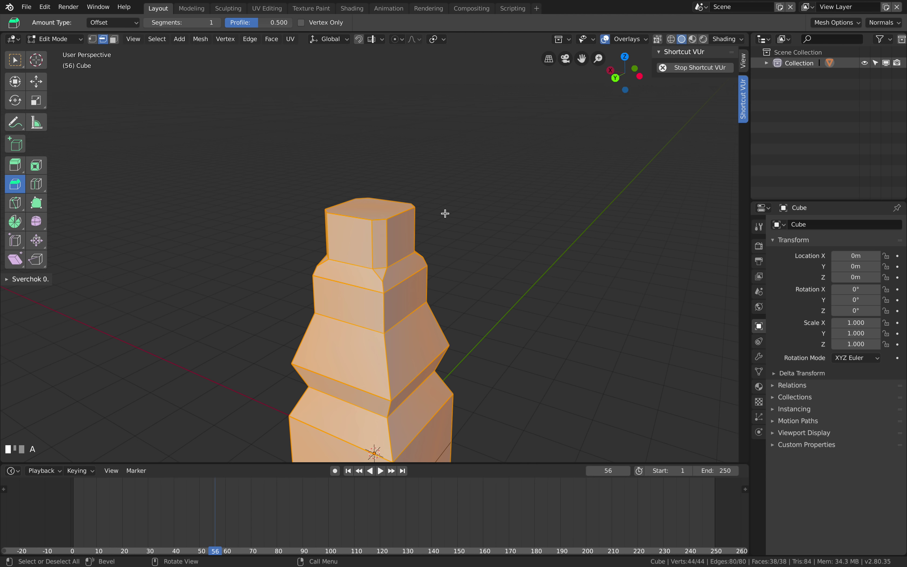
- Select only the tower's top face and bevel its outline by about 0.166 with one segment
key("a")
left_click(424, 214, "alt")
middle_click_drag(443, 214, 460, 202)
key("space")
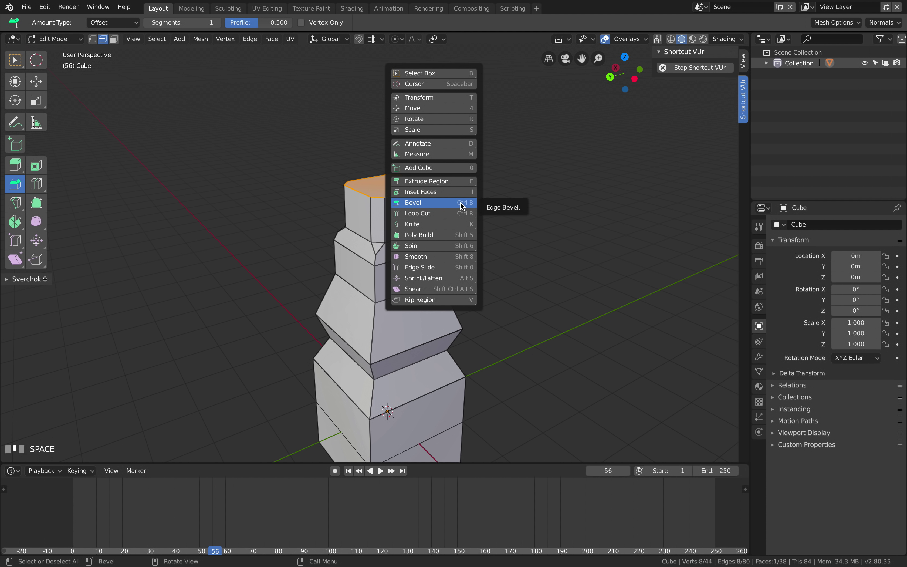
left_click_drag(460, 203, 467, 197)
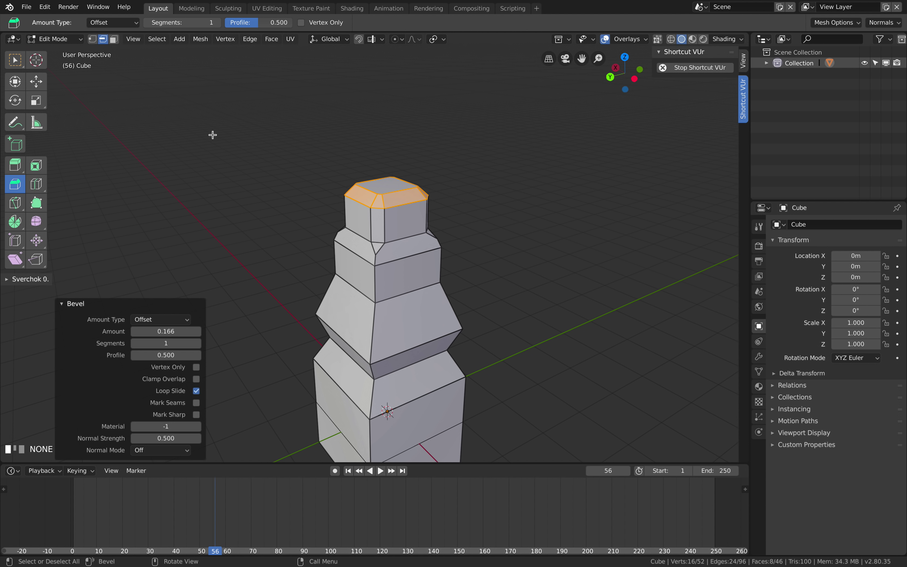
- Set the Bevel tool to three segments and bevel the chamfered rim at the tower's top again by about 0.096
left_click(217, 22)
left_click(217, 23)
scroll(499, 210, "up", 2)
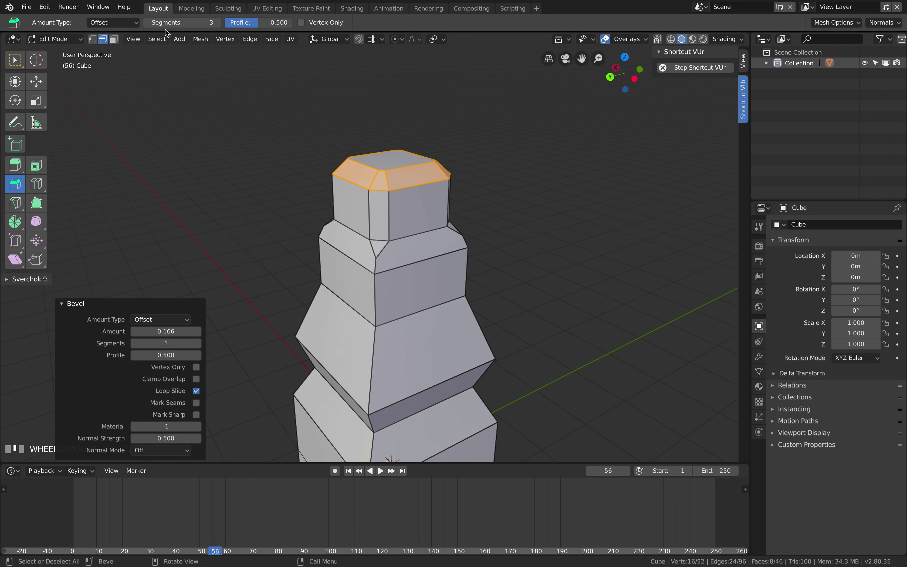
left_click(150, 23)
left_click(185, 29)
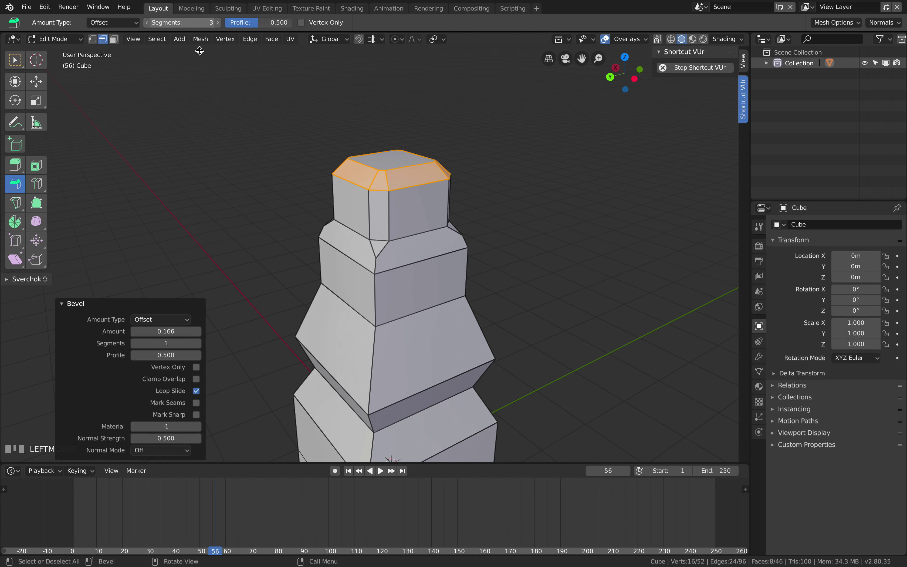
middle_click_drag(435, 208, 443, 229)
left_click_drag(415, 161, 422, 165)
mouse_move(445, 179)
middle_mouse_down()
mouse_move(482, 199)
mouse_move(450, 184)
middle_mouse_up()
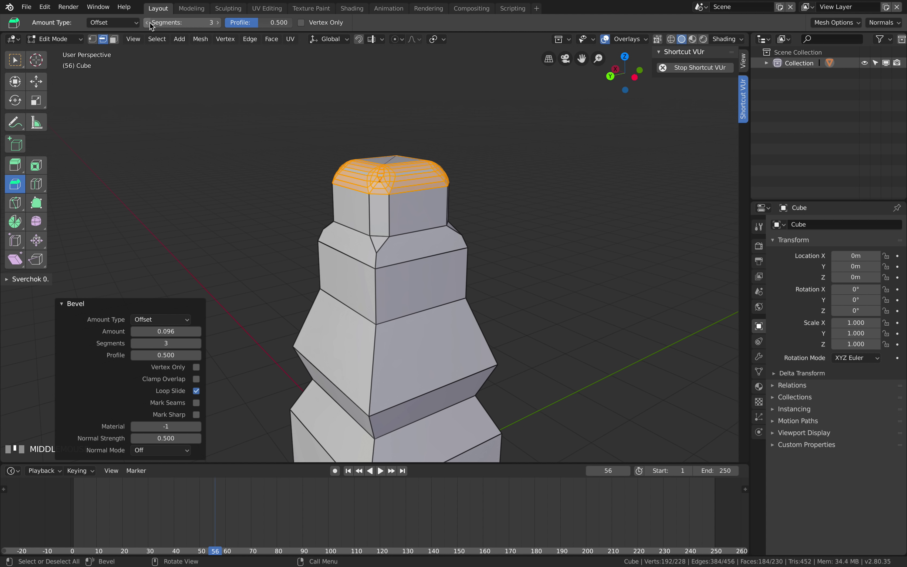
- Set the Bevel tool to two segments and undo the second bevel of the top rim
left_click_drag(197, 23, 197, 23)
left_click(217, 23)
middle_click_drag(431, 211, 472, 269)
key("ctrl+Tab")
left_click(397, 228)
scroll(398, 228, "down", 2)
key("ctrl+z")
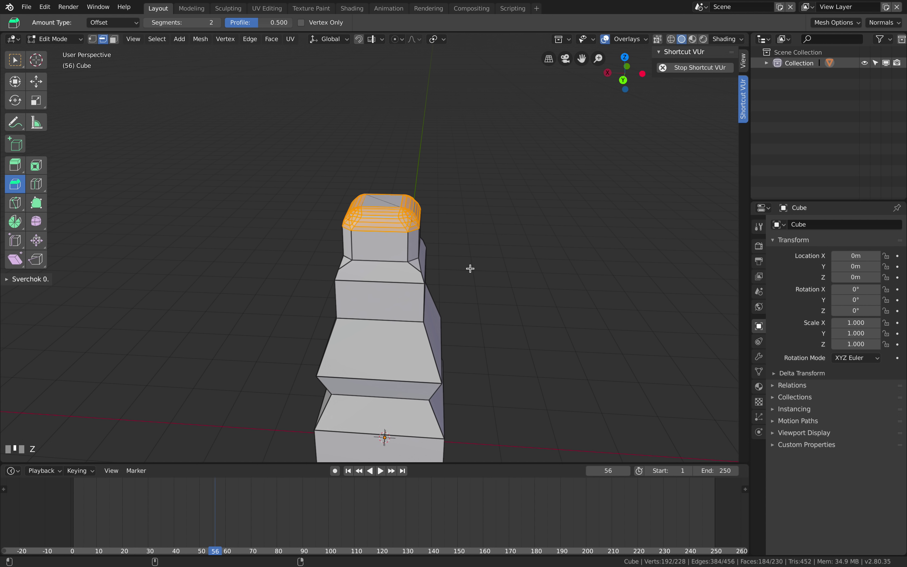
- Select one side face of the block just below the topmost shoulder in face selection mode
key("1")
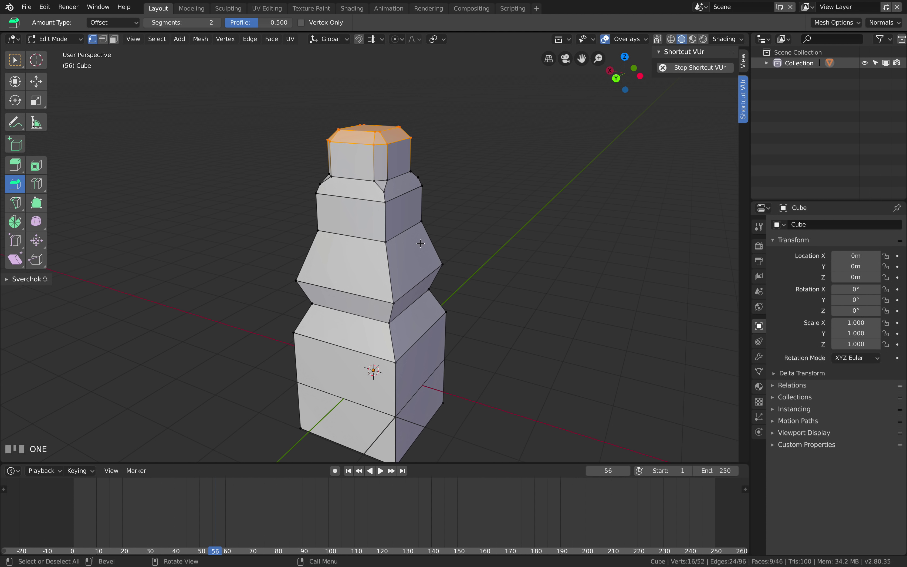
left_click(426, 265)
middle_click_drag(426, 265, 409, 170, "shift")
left_click(409, 170)
middle_click_drag(431, 272, 454, 262)
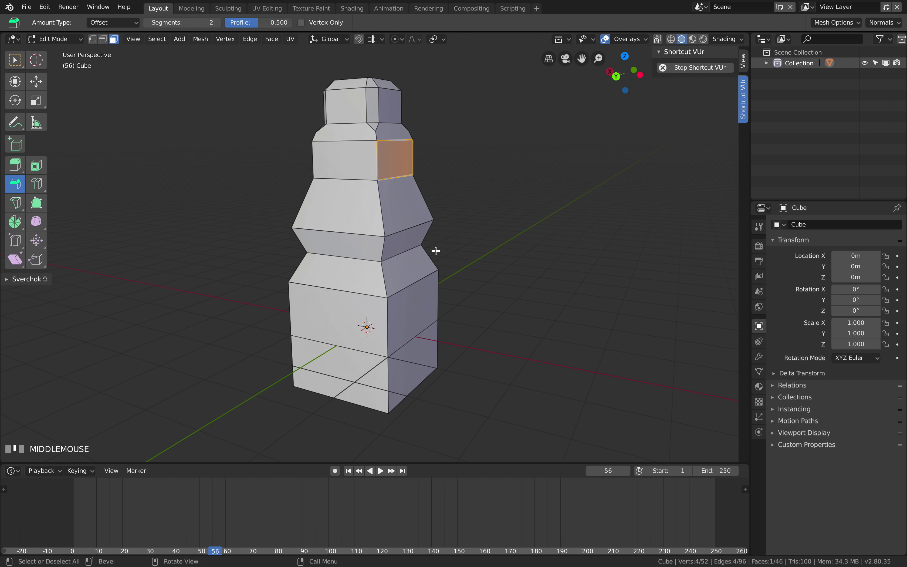
- Save the file to the Desktop as teapot_001.blend
key("ctrl+s")
left_click(150, 66)
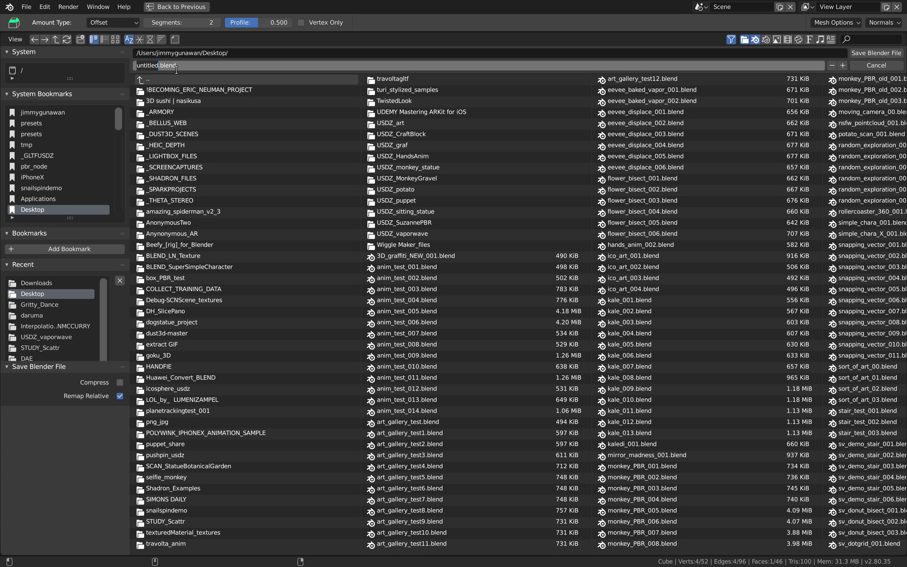
type("teapot_001")
key("Return")
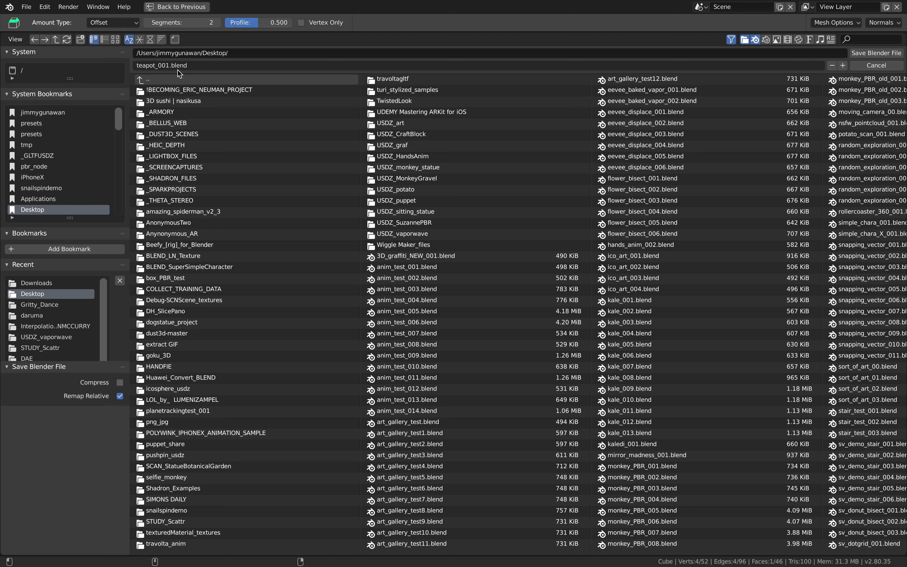
left_click(869, 54)
- Extrude the selected side face outward about 0.55 m and move its end up about 0.36 m to start the handle
middle_click_drag(470, 203, 430, 213)
scroll(440, 213, "down", 1)
scroll(430, 213, "up", 1)
middle_click_drag(375, 202, 441, 213)
key("e")
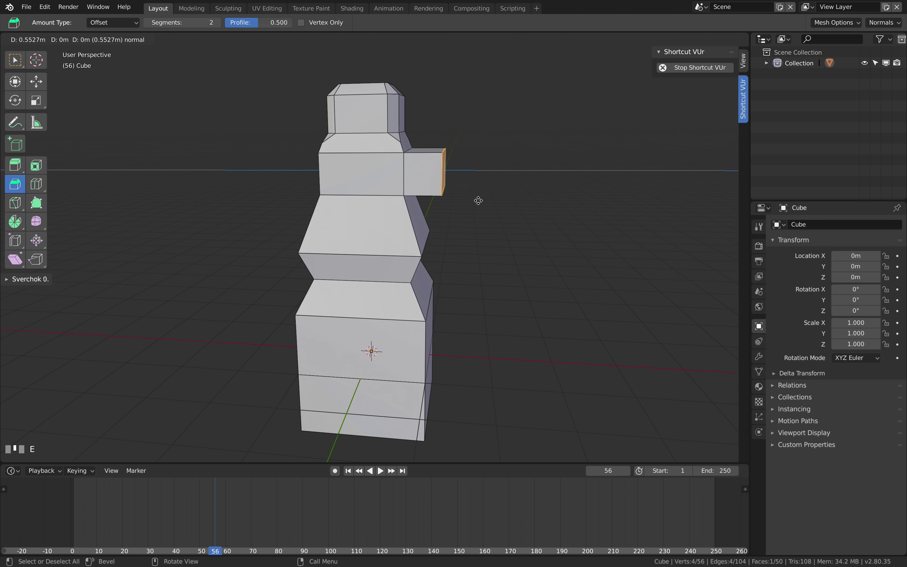
left_click(478, 201)
key("g")
left_click(472, 177)
middle_click_drag(471, 177, 454, 179, "shift")
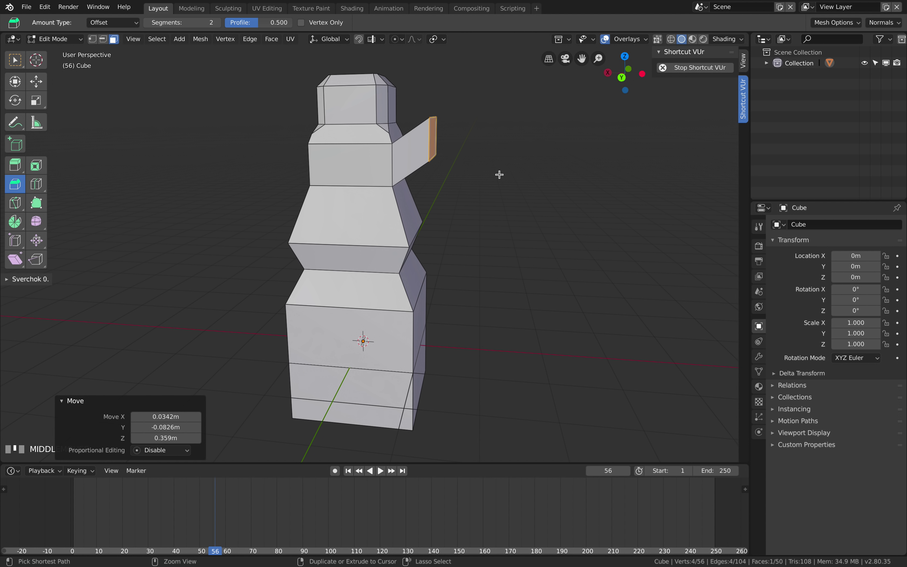
- Extrude the handle's end face through five more sections, curving outward, down and back towards the tower's waist
middle_click_drag(495, 166, 490, 171)
right_click(490, 159, "ctrl")
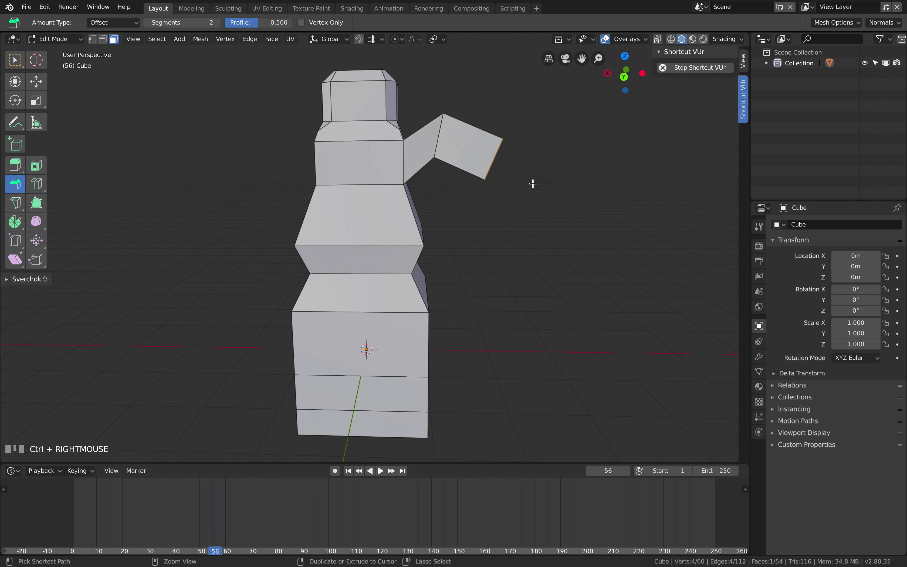
right_click(542, 197, "ctrl")
right_click(551, 264, "ctrl")
right_click(519, 284, "ctrl")
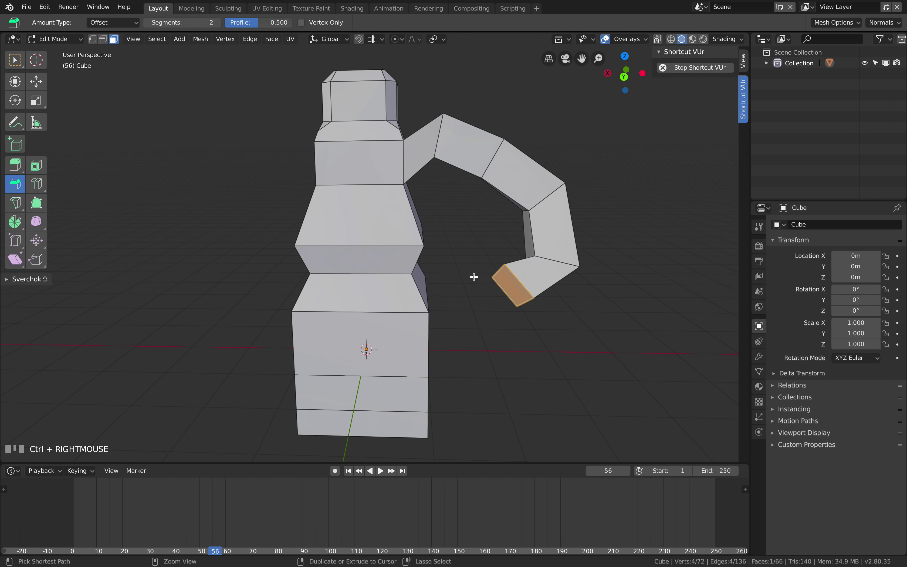
right_click(455, 266, "ctrl")
- Rotate the handle's end face freely to face the tower's waist
middle_click_drag(453, 263, 475, 221)
key("r")
key("r")
left_click(455, 270)
- Add the waist's facing side face to the selection and connect it to the handle's end with Bridge Edge Loops
left_click(417, 254, "shift")
key("shift+space")
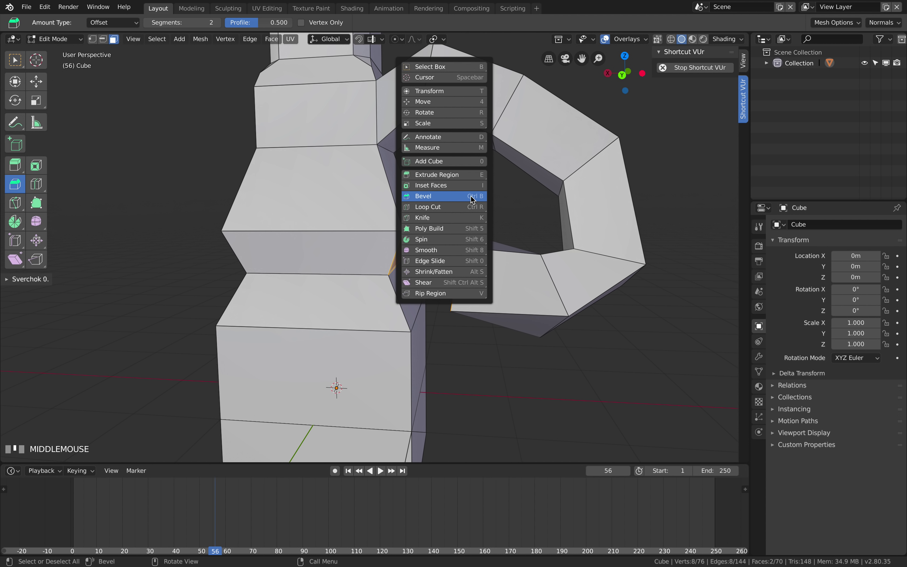
key("shift+space")
middle_click_drag(478, 204, 485, 204)
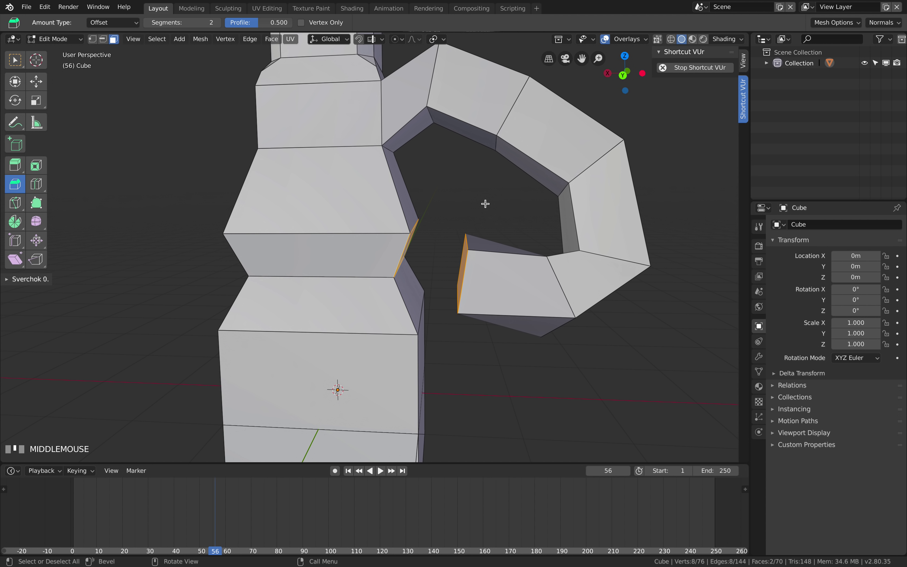
key("F3")
type("Remove Doubles")
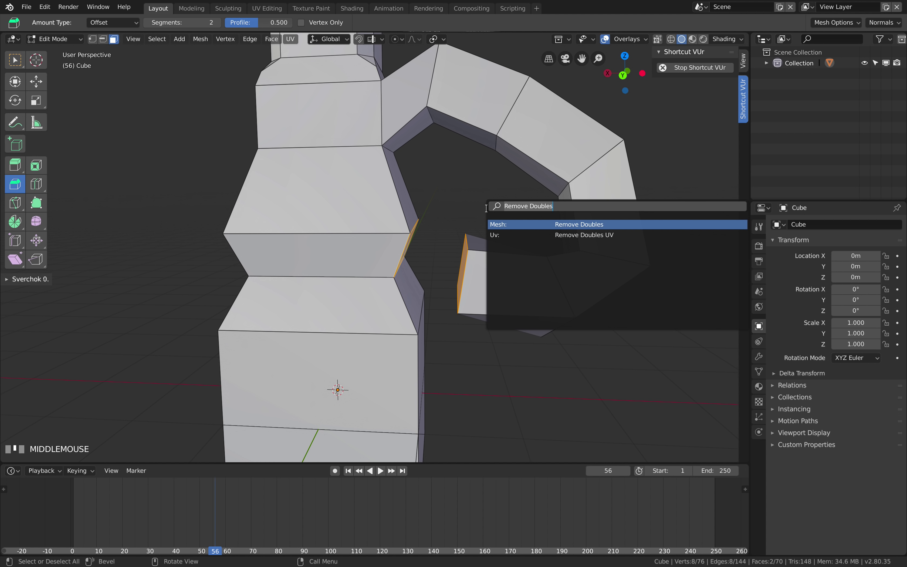
key("ctrl+BackSpace")
key("ctrl+BackSpace")
type("bridge")
key("Return")
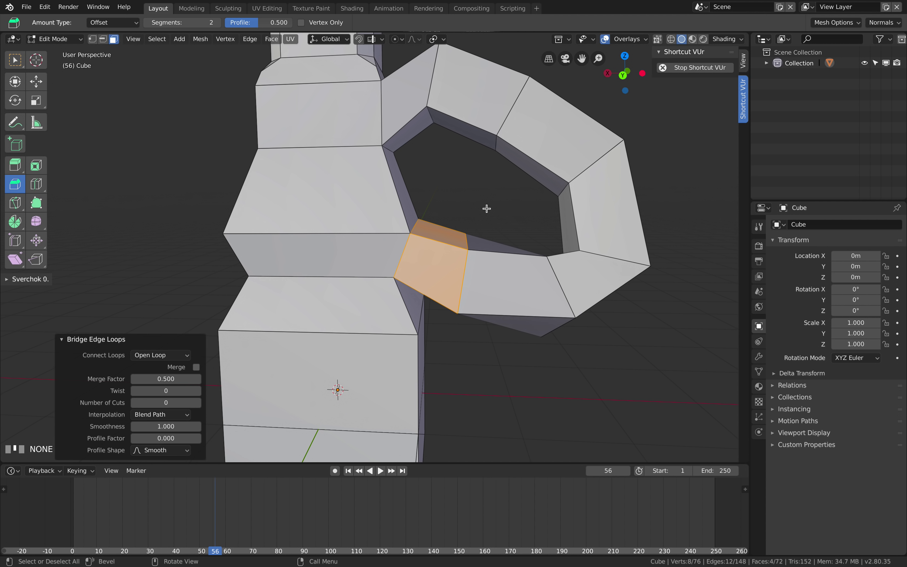
- Extrude the sloped face opposite the handle about 0.55 m, then raise its end and scale it to about 0.842 as the spout's base
middle_click_drag(486, 208, 385, 193)
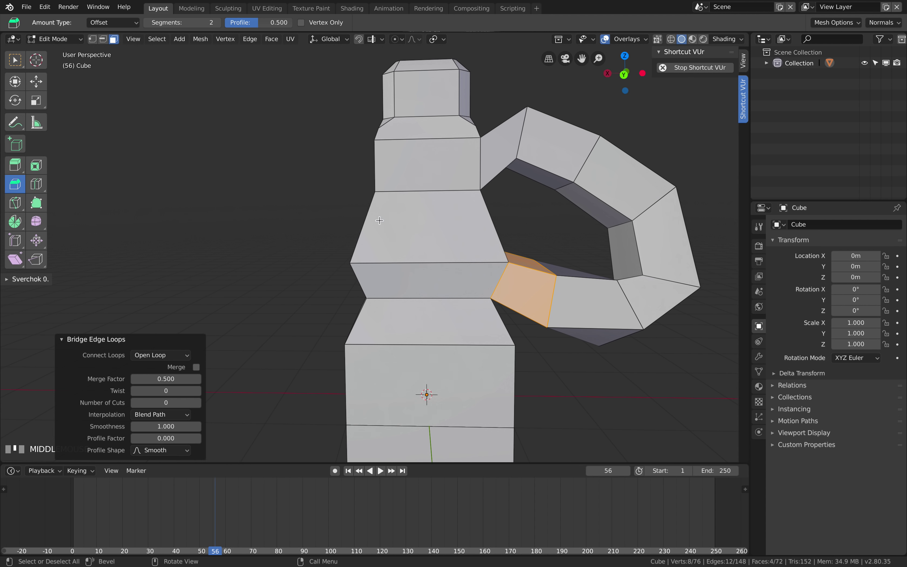
left_click(361, 211)
scroll(367, 217, "down", 2)
key("e")
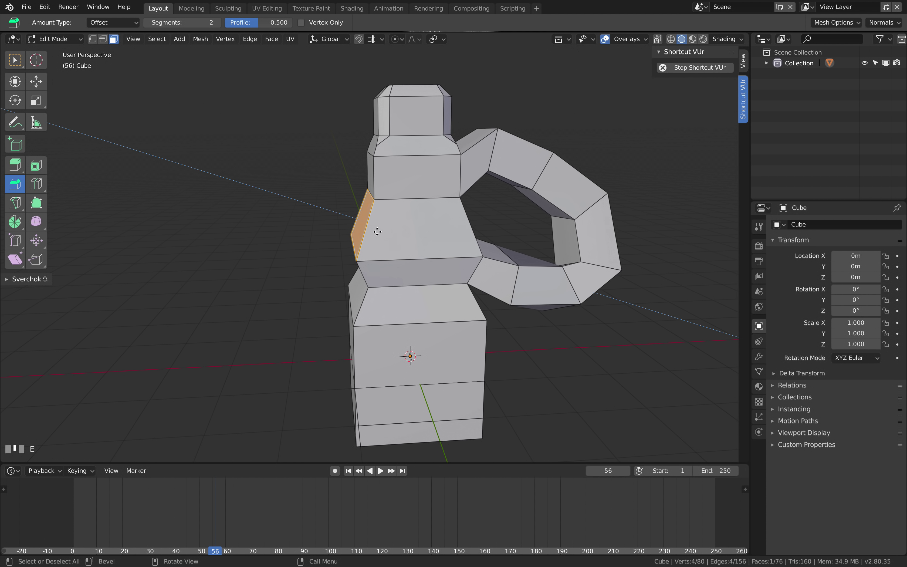
left_click(373, 227)
middle_click_drag(373, 226, 385, 215)
key("g")
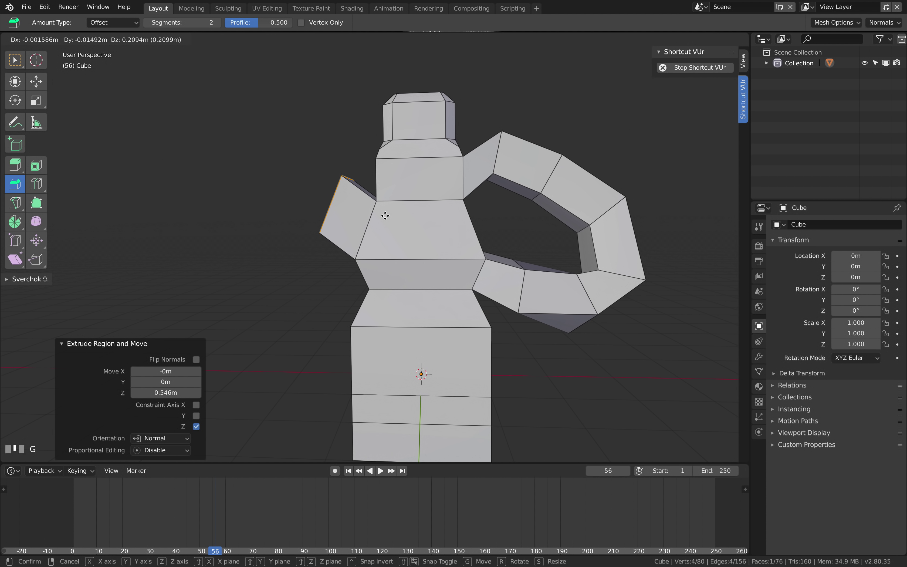
left_click(385, 216)
key("s")
left_click(384, 216)
- Extrude two more spout sections, moving, rotating and scaling down the end face to curve and taper the spout
key("e")
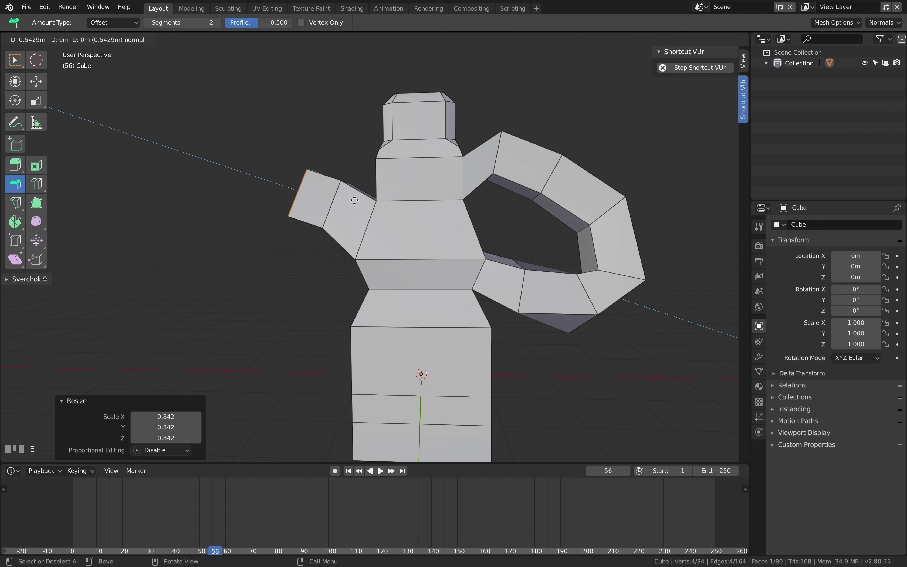
left_click(352, 209)
key("e")
left_click(315, 196)
key("g")
left_click(302, 203)
key("r")
left_click(328, 137)
key("s")
left_click(321, 192)
key("r")
left_click(333, 191)
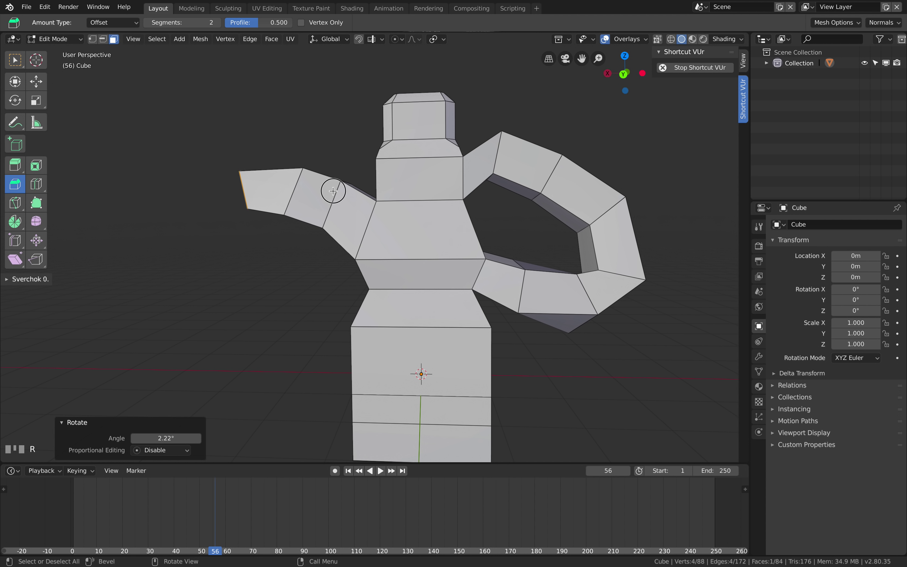
- Extrude a final section for the spout's tip, rotating and moving its end face to bend it downward
key("e")
left_click(293, 201)
key("r")
left_click(316, 151)
key("g")
left_click(316, 164)
- Return to Object Mode and save the file
scroll(348, 180, "down", 1)
middle_click_drag(348, 180, 463, 237)
key("ctrl+Tab")
left_click(414, 232)
scroll(427, 243, "down", 2)
key("ctrl+s")
- Smooth the teapot by setting its subdivision level to 2
scroll(431, 235, "up", 2)
key("ctrl+2")
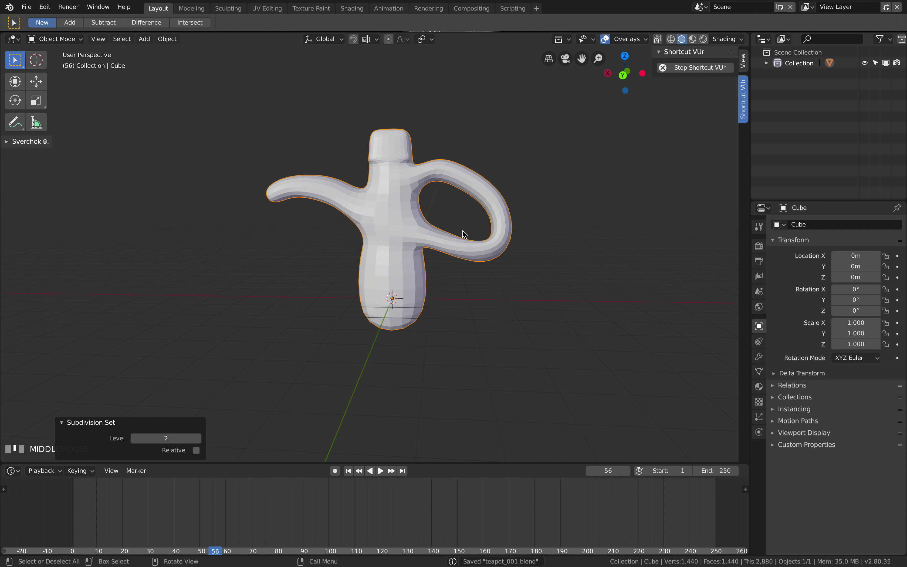
scroll(424, 213, "up", 3)
middle_click_drag(424, 213, 466, 228)
scroll(466, 228, "down", 2)
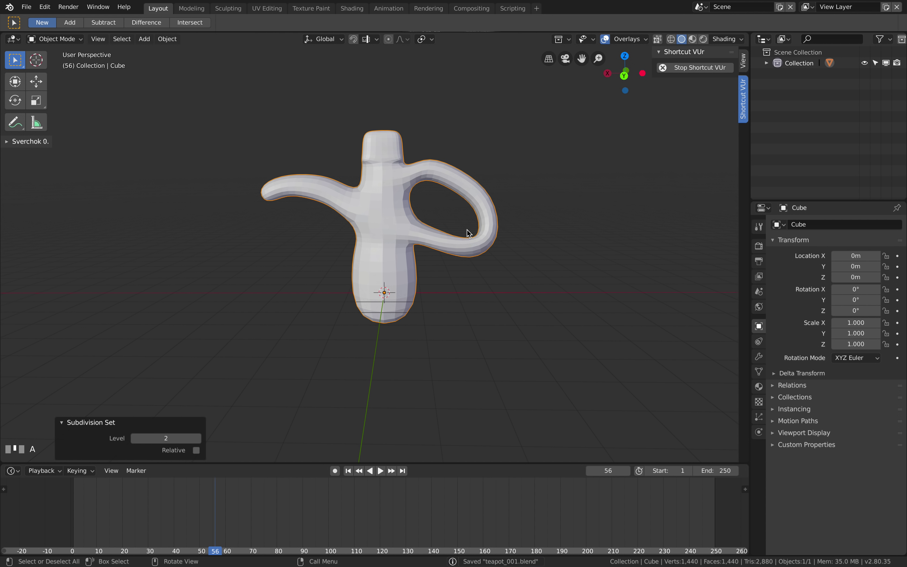
scroll(400, 225, "up", 2)
middle_click_drag(400, 224, 418, 237)
- Deselect the teapot and try to set the subdivision level to 1
left_click(431, 223)
scroll(412, 250, "up", 2)
middle_click_drag(485, 224, 436, 222, "shift")
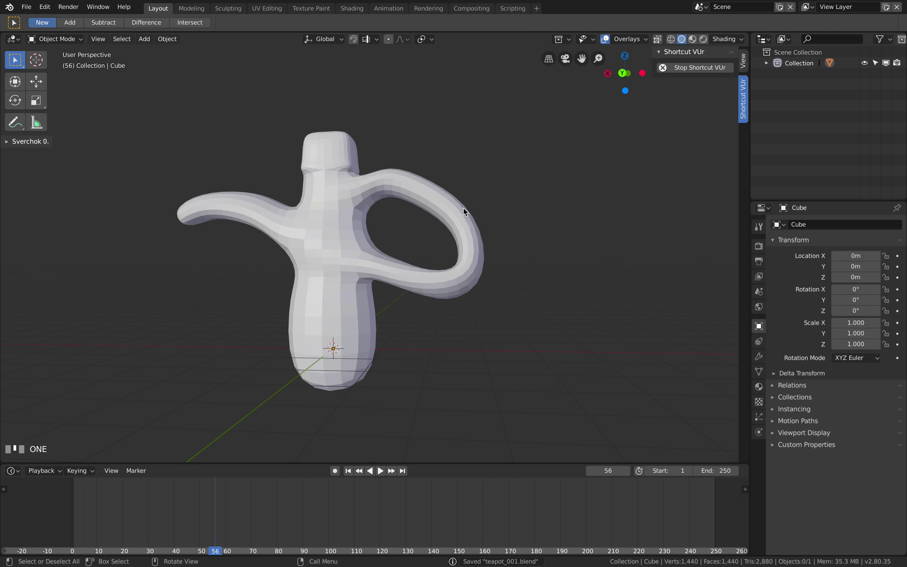
key("2")
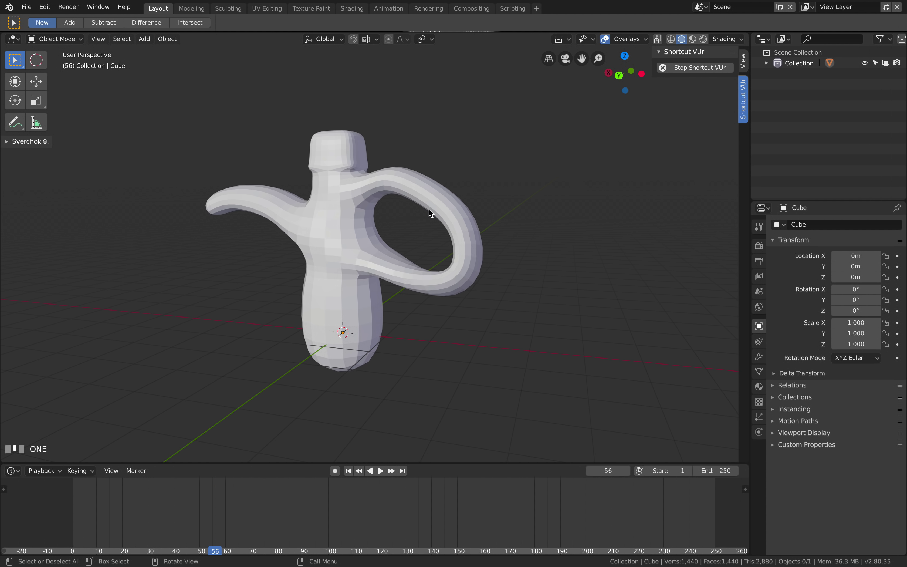
middle_click_drag(417, 213, 444, 212)
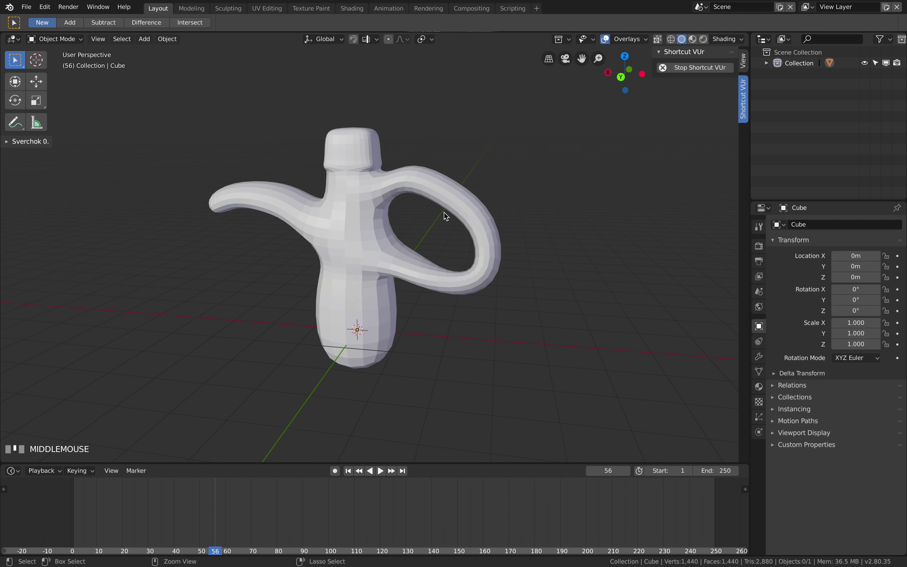
key("ctrl+1")
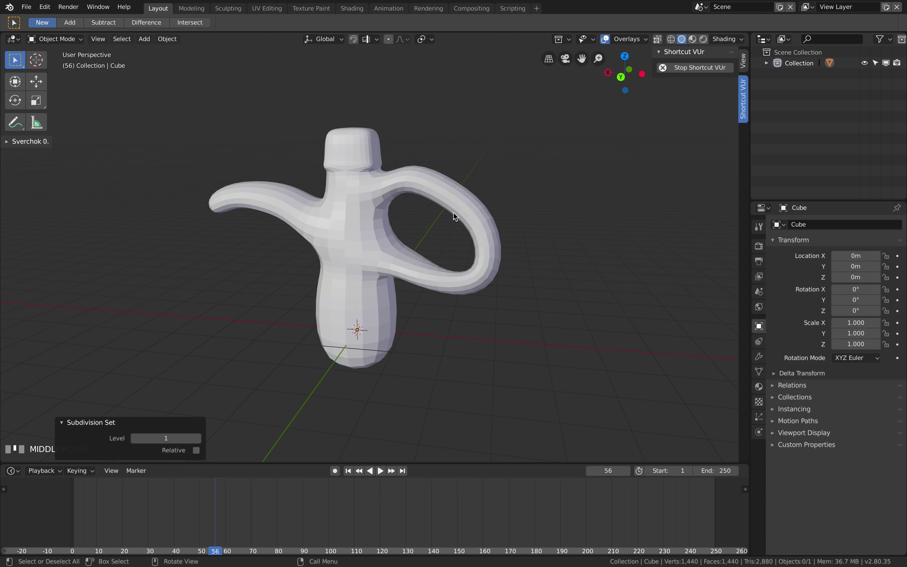
middle_click_drag(453, 208, 467, 196)
- Select the teapot, set its subdivision level to 1 and save the file
left_click(450, 202)
key("ctrl+3")
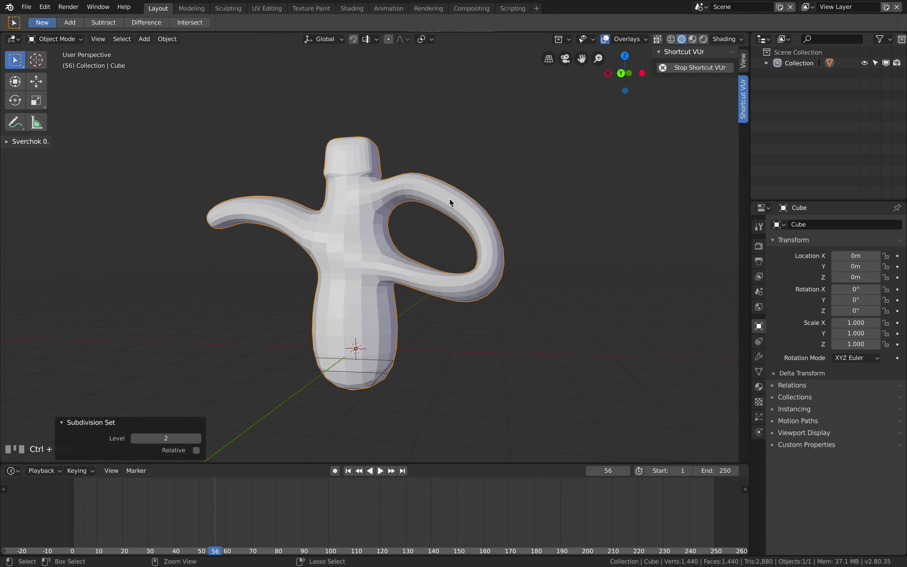
key("ctrl+1")
middle_click_drag(457, 203, 474, 188)
key("ctrl+s")
- Switch the teapot from Object Mode to Edit Mode
key("ctrl+Tab")
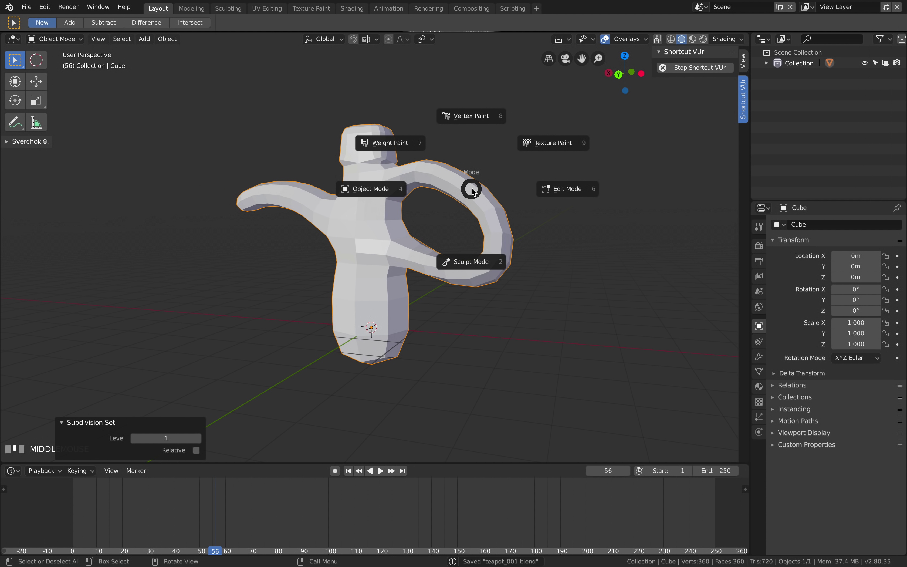
key("ctrl+Tab")
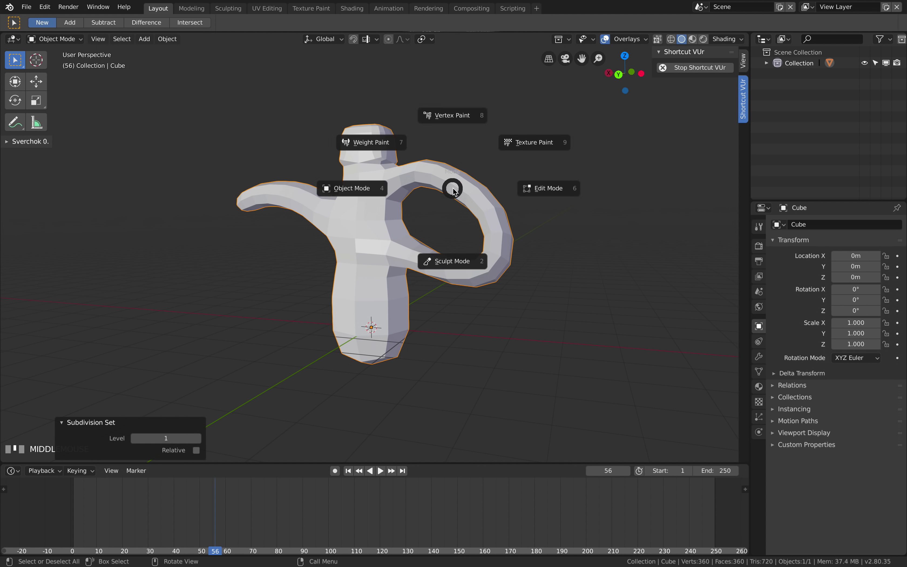
left_click(371, 189)
key("ctrl+Tab")
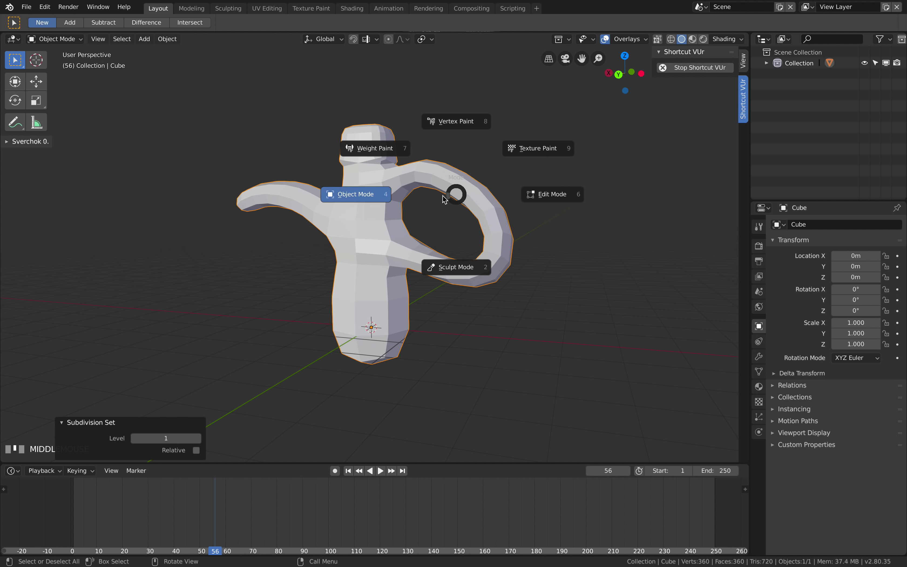
left_click(478, 194)
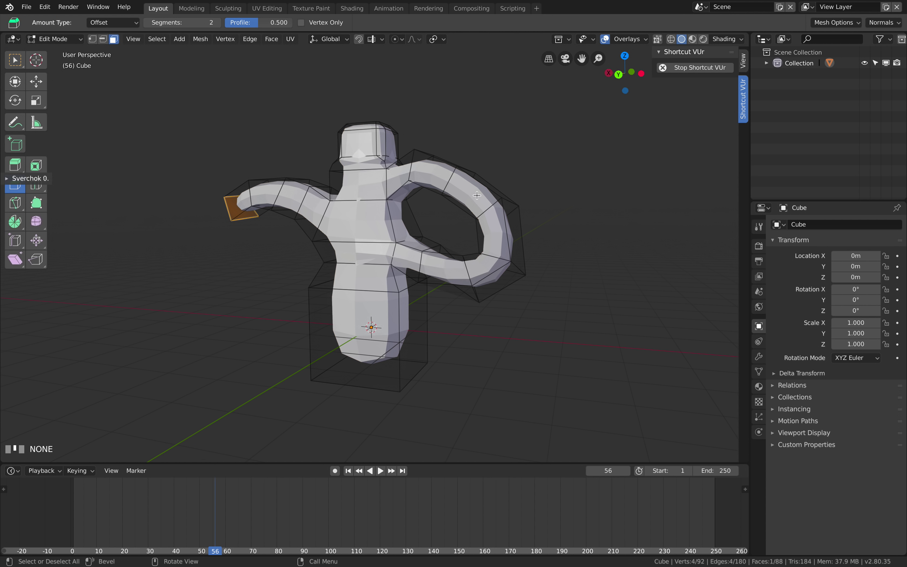
- Toggle the teapot repeatedly between Edit Mode and Object Mode, ending in Object Mode
key("ctrl+Tab")
left_click(421, 193)
key("Tab")
key("Tab")
key("Tab")
key("Tab")
key("Tab")
key("ctrl+Tab")
left_click(469, 194)
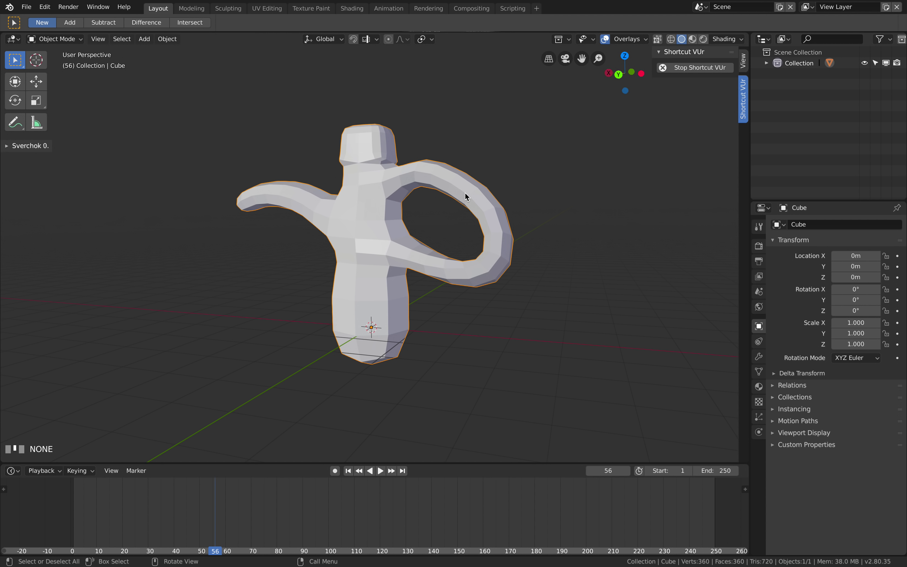
- Switch the teapot to Weight Paint mode and paint weight 1.000 on its lid, upper handle and upper body
key("ctrl+Tab")
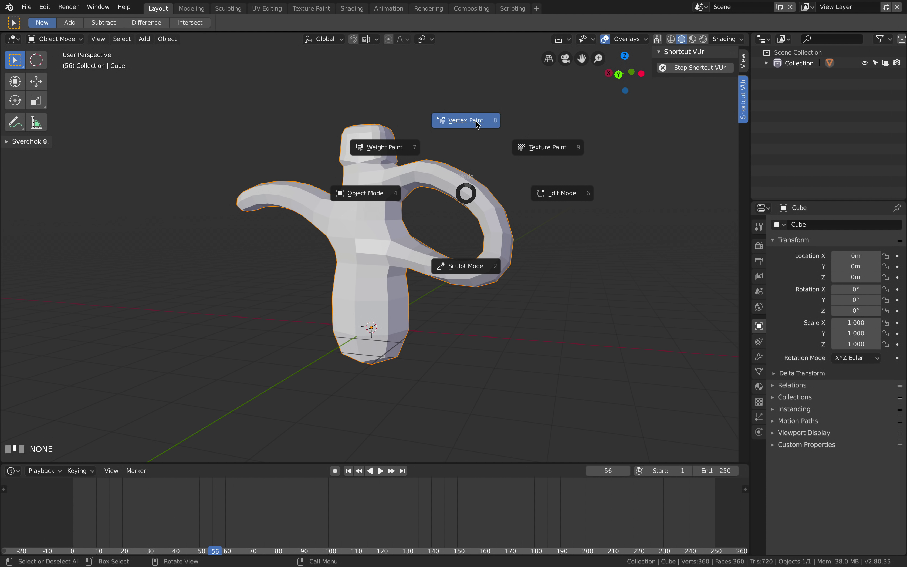
left_click(381, 136)
mouse_move(343, 138)
left_mouse_down()
mouse_move(344, 152)
mouse_move(375, 161)
left_mouse_up()
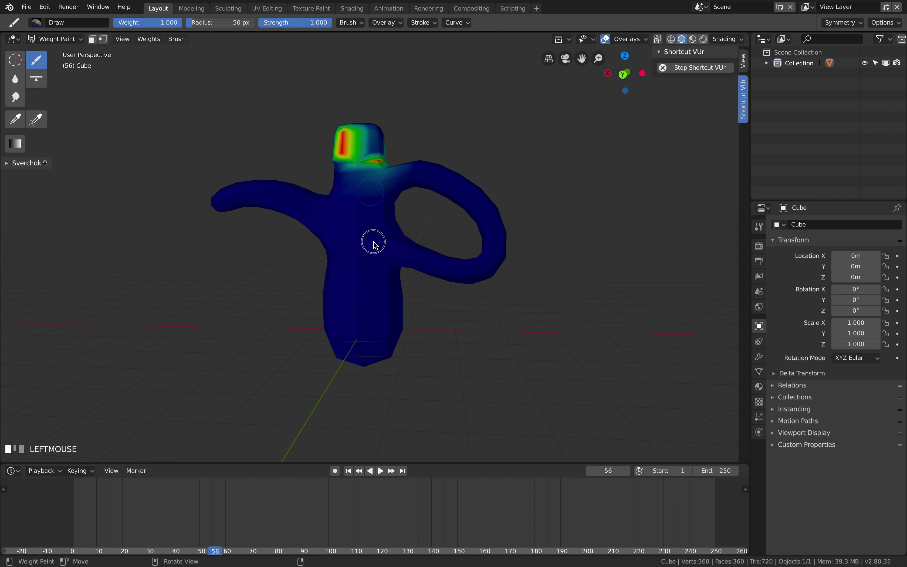
mouse_move(353, 170)
middle_mouse_down()
mouse_move(405, 223)
mouse_move(410, 167)
middle_mouse_up()
mouse_move(411, 166)
left_mouse_down()
mouse_move(439, 178)
mouse_move(316, 231)
mouse_move(240, 205)
left_mouse_up()
scroll(315, 232, "up", 2)
middle_click_drag(326, 290, 339, 263)
- Paint further weight 1.000 strokes down the middle and lower body of the teapot, around the lower handle joint
left_click_drag(346, 271, 367, 319)
middle_click_drag(365, 320, 363, 251)
mouse_move(363, 278)
left_mouse_down()
mouse_move(371, 245)
mouse_move(354, 269)
left_mouse_up()
scroll(369, 255, "up", 3)
scroll(364, 279, "down", 8)
left_click(367, 288)
scroll(371, 291, "up", 3)
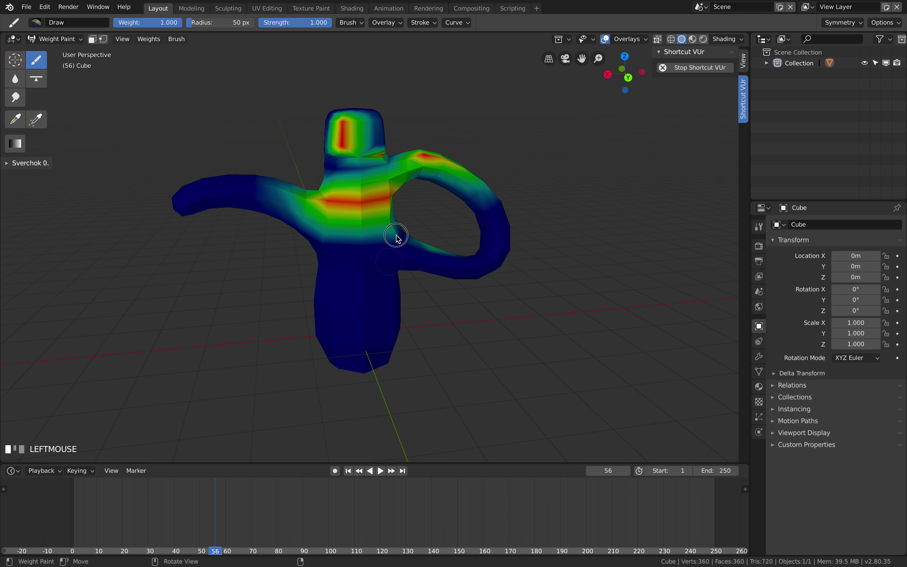
left_click_drag(394, 237, 378, 300)
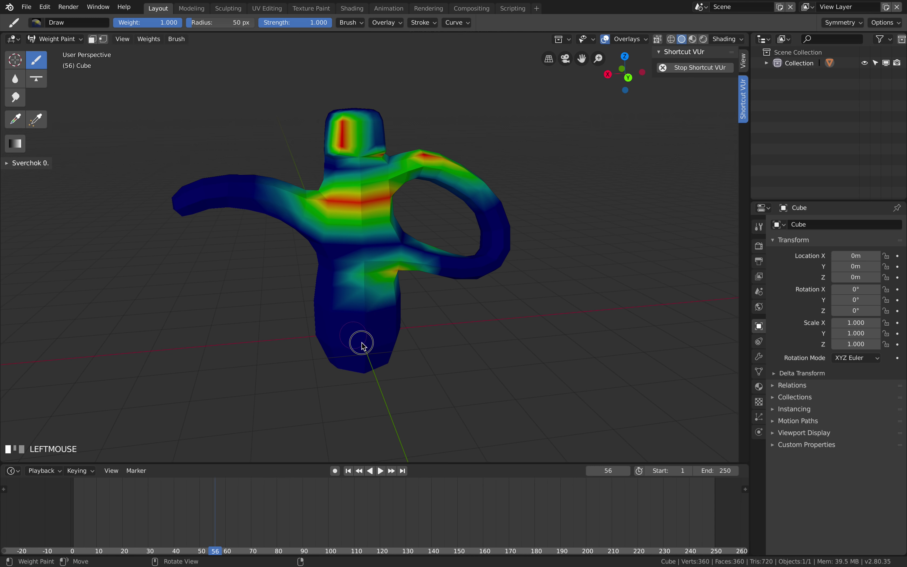
left_click_drag(336, 257, 349, 260)
middle_click_drag(348, 259, 385, 263)
- Return the teapot to Object Mode and add a Displace modifier below its Subdivision Surface modifier
key("ctrl+Tab")
left_click(350, 266)
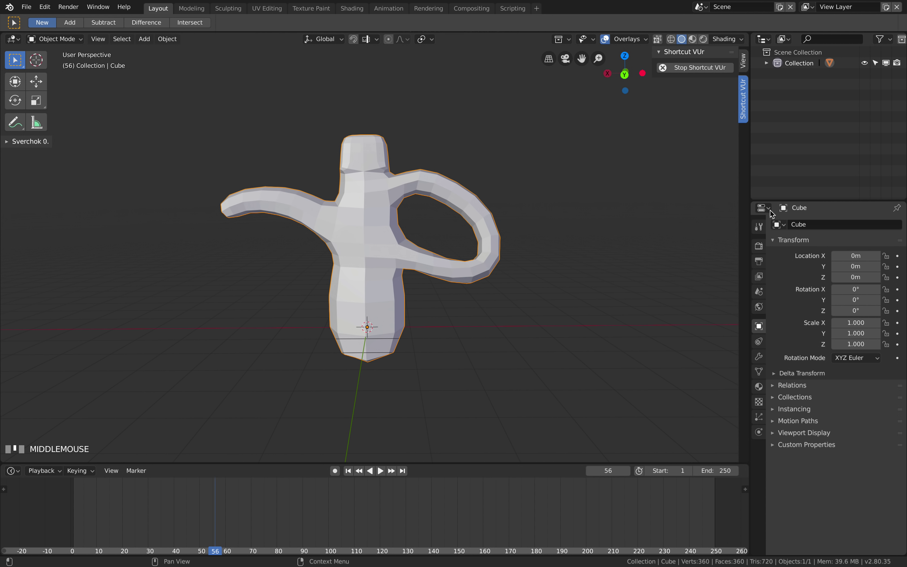
middle_click_drag(734, 240, 725, 256)
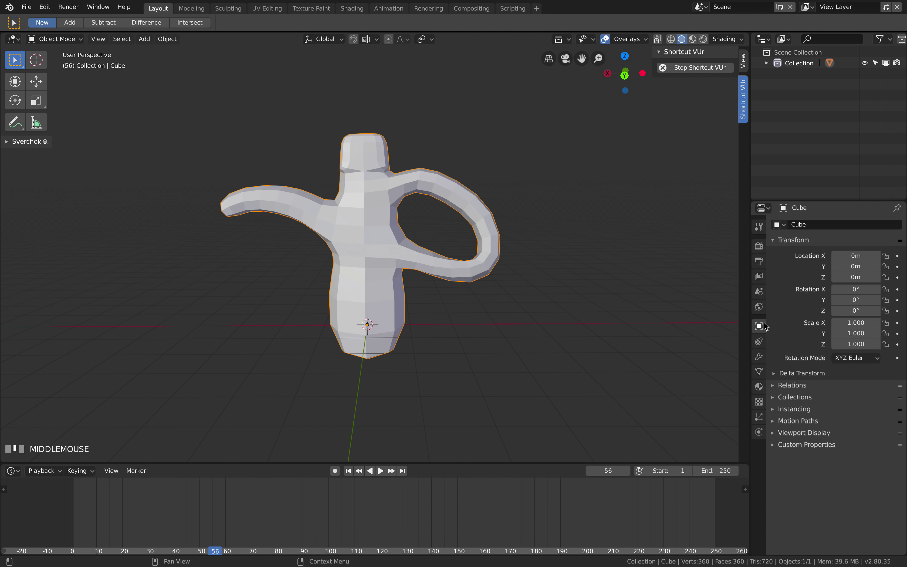
left_click(759, 354)
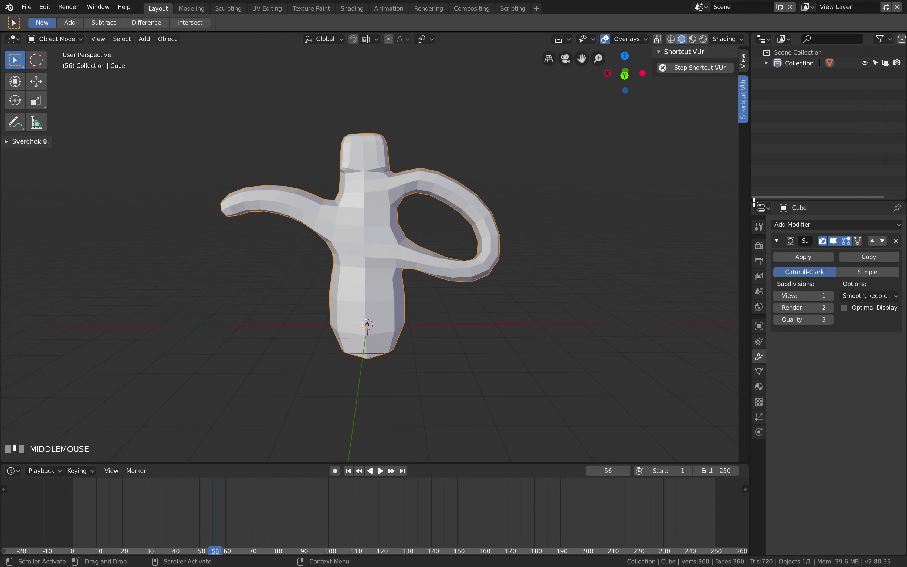
left_click_drag(749, 190, 703, 190)
left_click(769, 224)
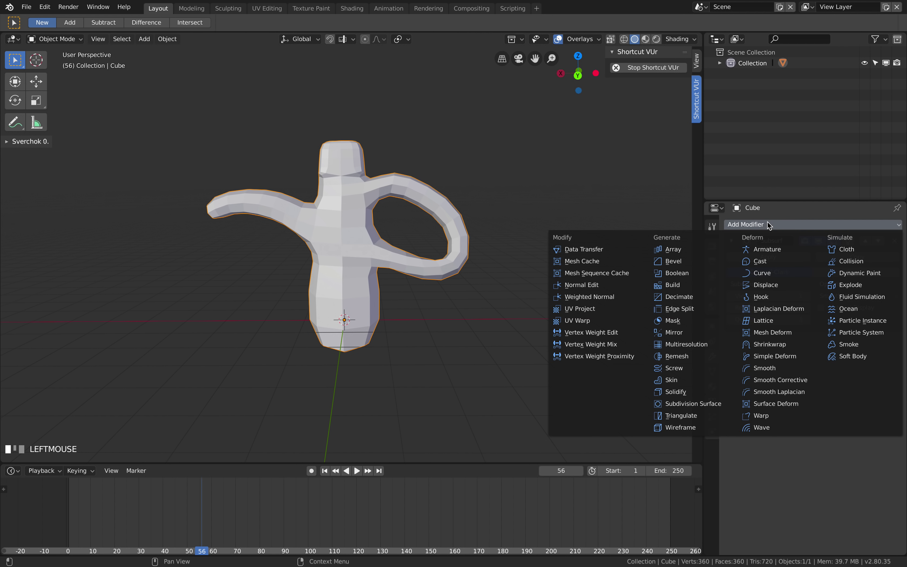
left_click(766, 285)
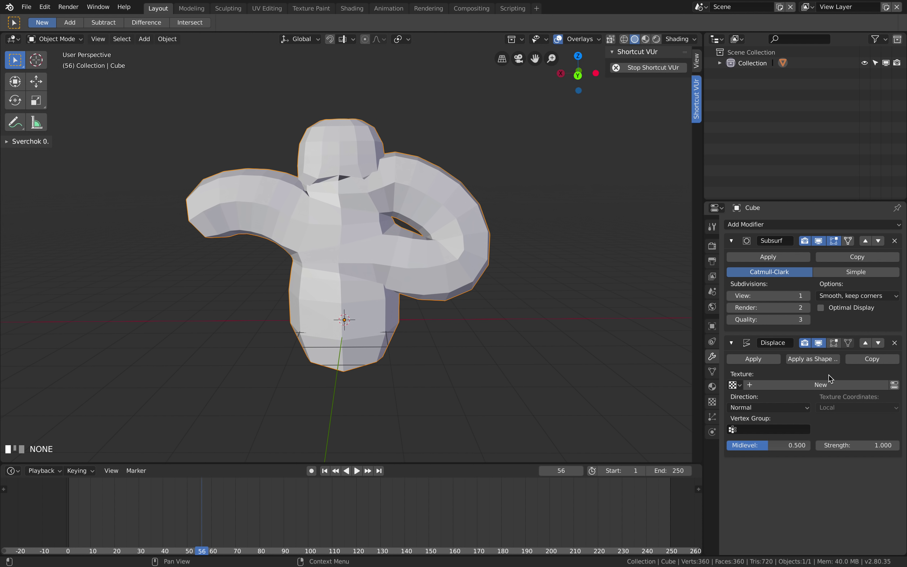
- Limit the Displace modifier to the vertex group "Group" and set its strength to 0.820, saving the file
left_click(742, 429)
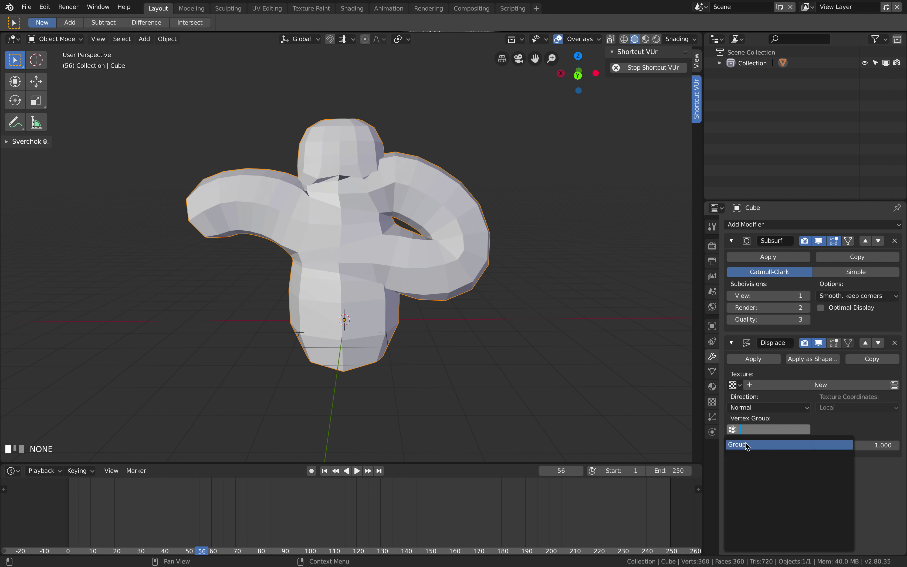
left_click(737, 445)
middle_click_drag(465, 259, 483, 264)
key("ctrl+s")
mouse_move(858, 445)
left_mouse_down("shift")
mouse_move(873, 445)
mouse_move(841, 445)
left_mouse_up("shift")
- Apply the Subdivision Surface modifier, switch the Displace effect off and on in the viewport, and save the file
left_click(759, 259)
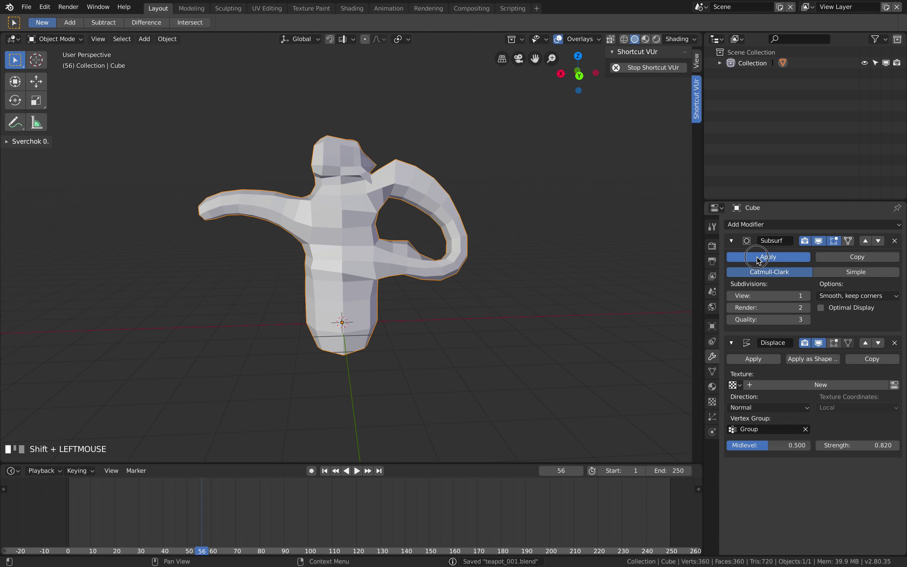
middle_click_drag(472, 231, 459, 226)
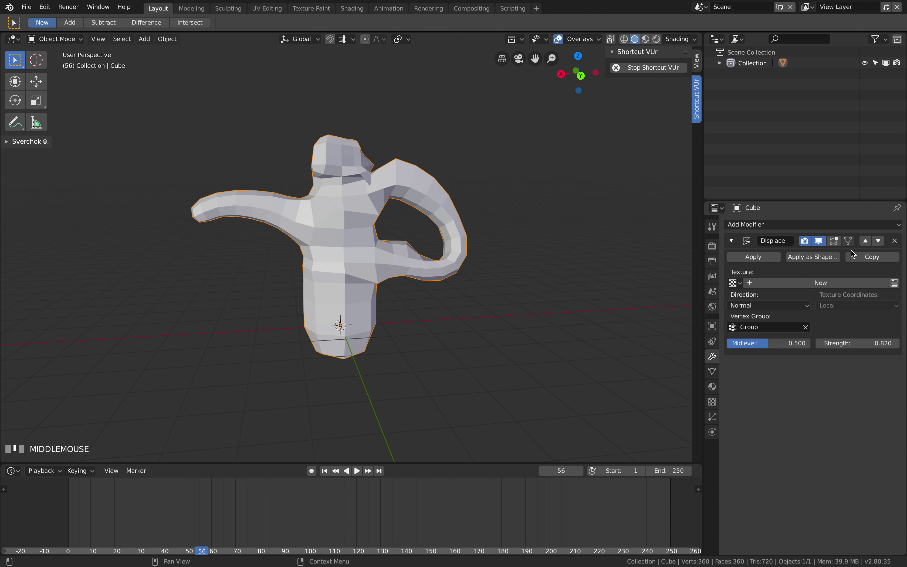
left_click(819, 242)
left_click(819, 242)
left_click(818, 242)
left_click(819, 242)
middle_click_drag(292, 221, 301, 223)
key("ctrl+s")
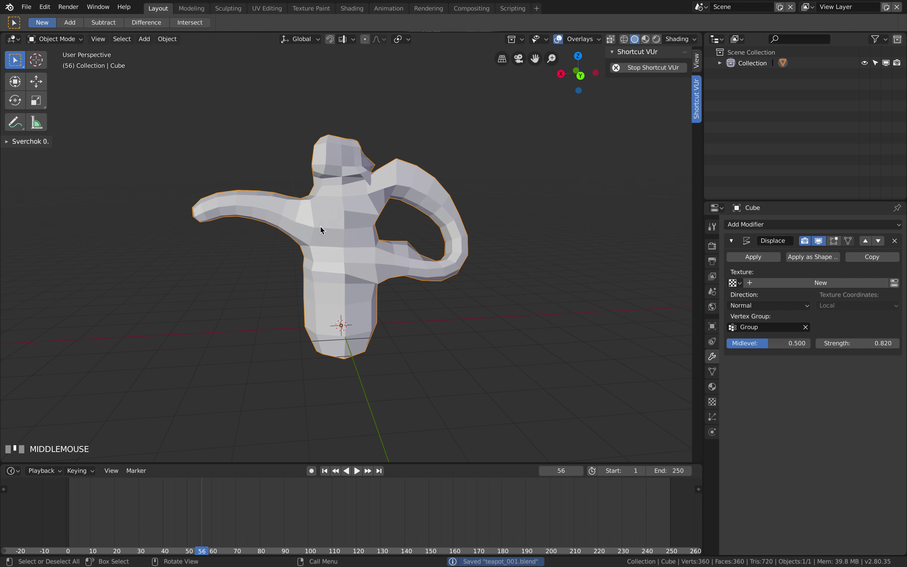
- Return to Weight Paint mode and paint more weight on the spout's base, the upper body and the lid
key("ctrl+Tab")
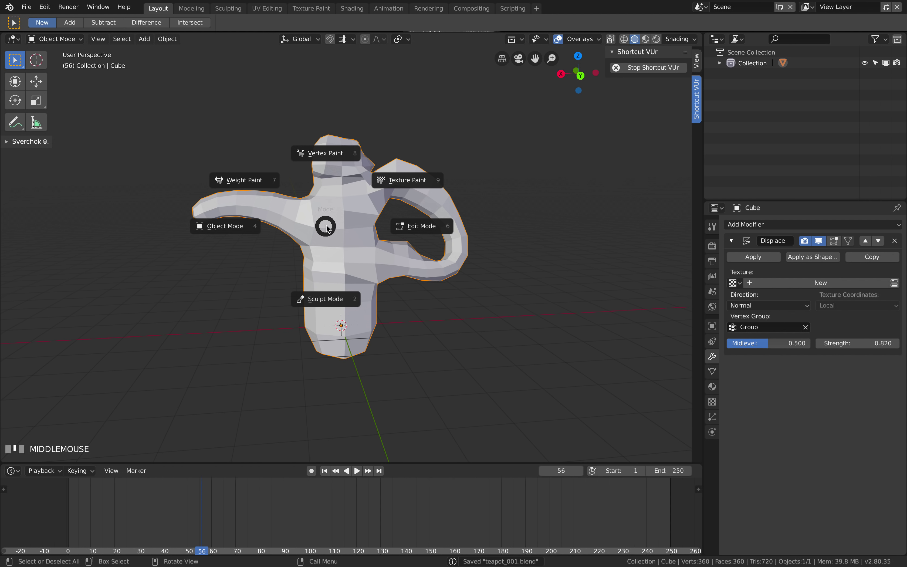
mouse_move(324, 200)
left_mouse_down()
mouse_move(337, 292)
mouse_move(285, 208)
left_mouse_up()
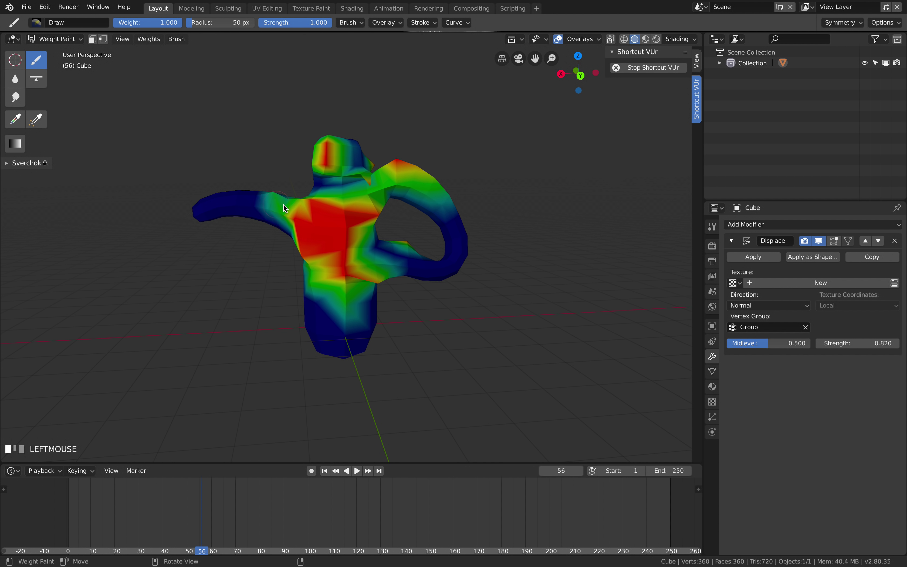
left_click_drag(328, 184, 381, 181)
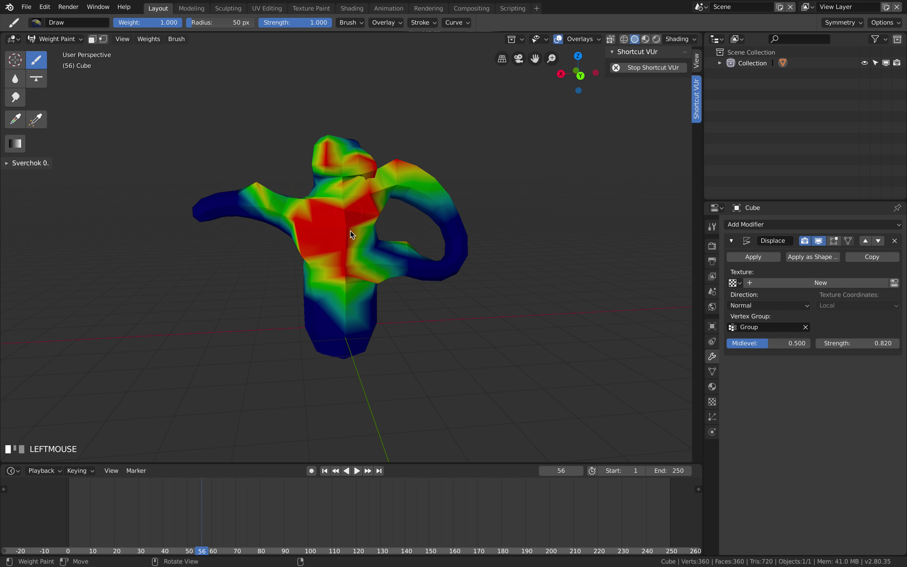
left_click_drag(349, 213, 326, 151)
- Return the teapot to Object Mode, reduce the Displace strength to 0.140 and save the file
key("ctrl+Tab")
left_click(262, 200)
mouse_move(359, 204)
middle_mouse_down()
mouse_move(338, 214)
mouse_move(375, 210)
middle_mouse_up()
mouse_move(858, 343)
left_mouse_down()
mouse_move(824, 343)
mouse_move(847, 343)
left_mouse_up()
middle_click_drag(419, 269, 456, 269)
key("ctrl+s")
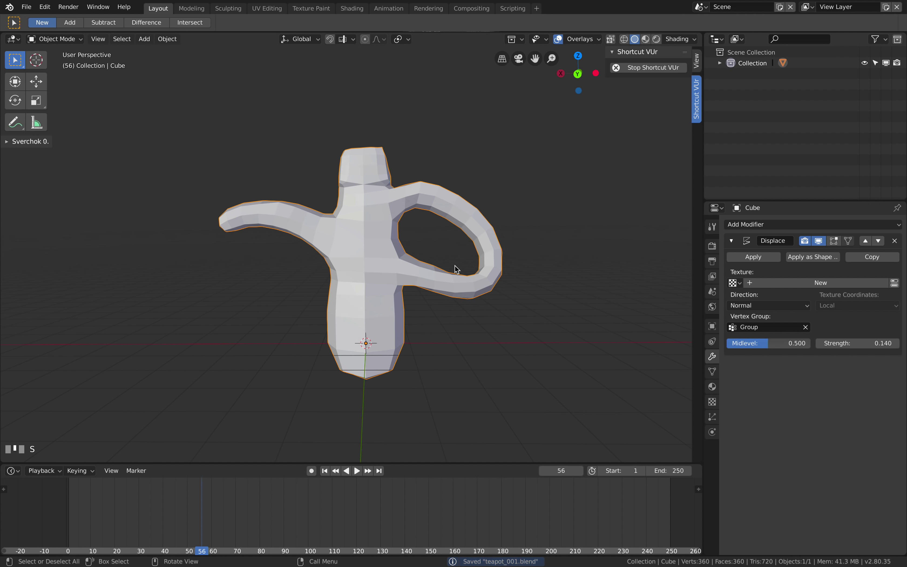
- Switch the teapot from Object Mode to Sculpt Mode
key("ctrl+Tab")
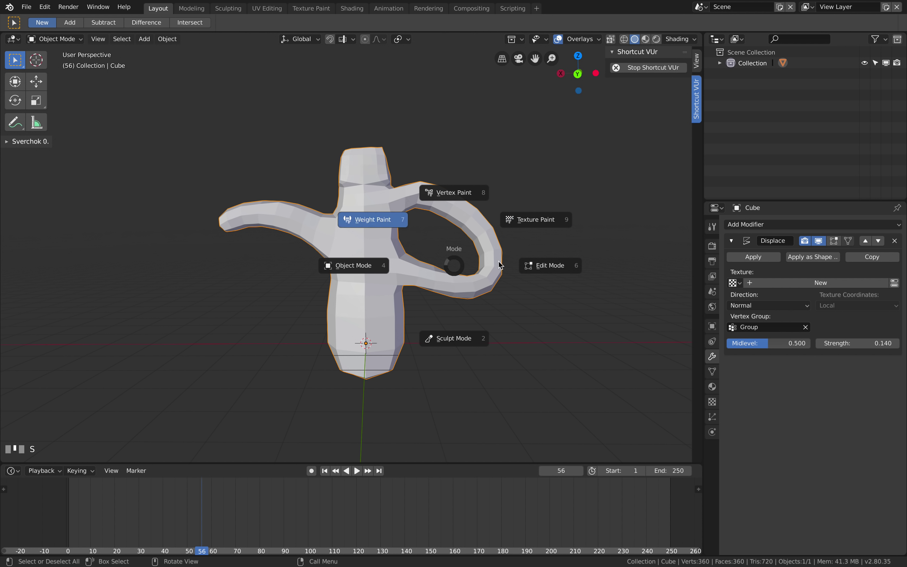
left_click(470, 348)
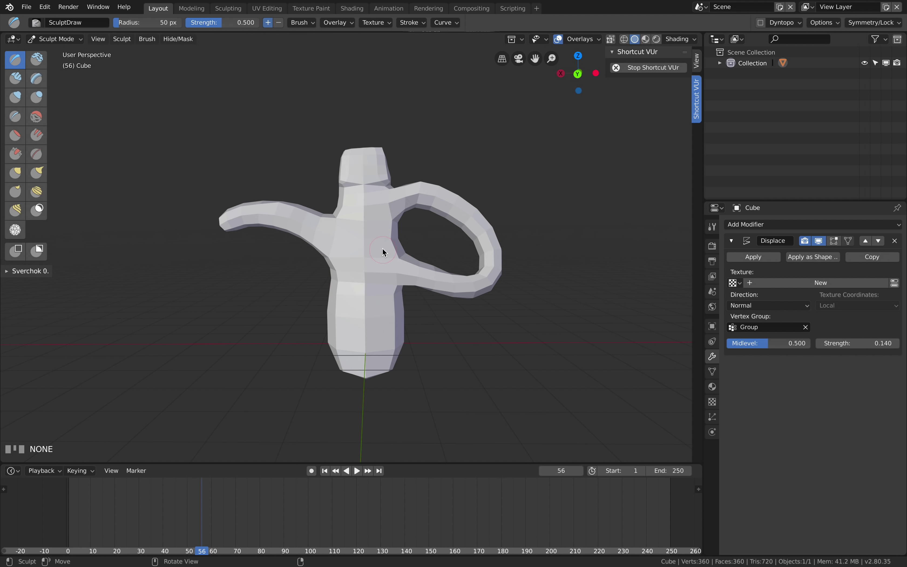
middle_click_drag(373, 197, 377, 198)
scroll(262, 243, "up", 1)
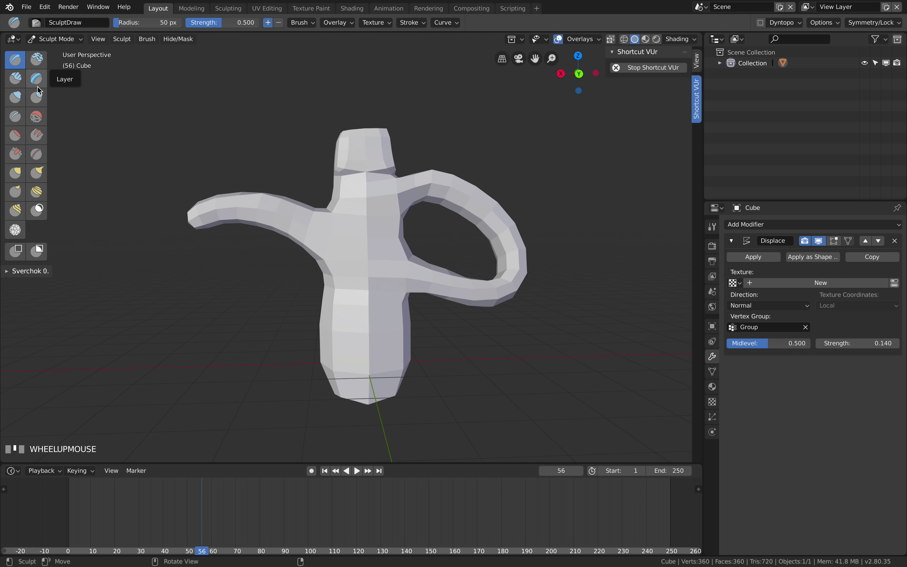
- Try out the available sculpting tools one after another, including Box Hide, Simplify, Mask and Rotate, ending on Snake Hook
left_click(38, 62)
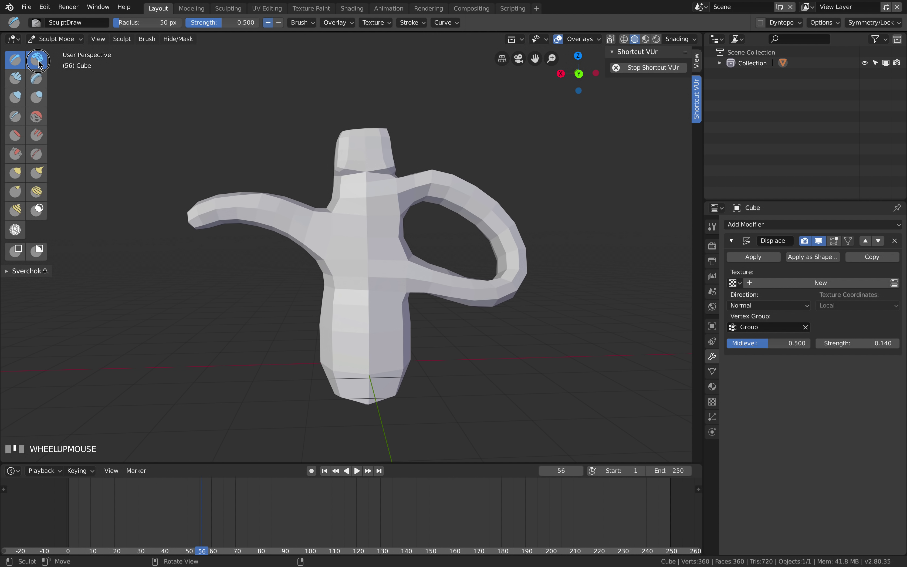
left_click(18, 60)
left_click(21, 79)
left_click(34, 82)
left_click(35, 117)
left_click(36, 135)
left_click(21, 174)
left_click(37, 210)
left_click(21, 252)
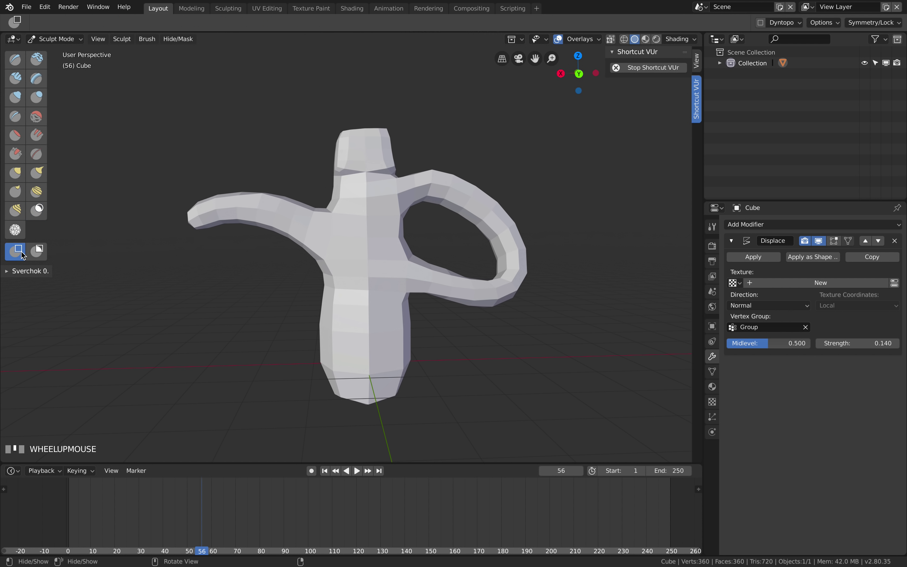
left_click(15, 231)
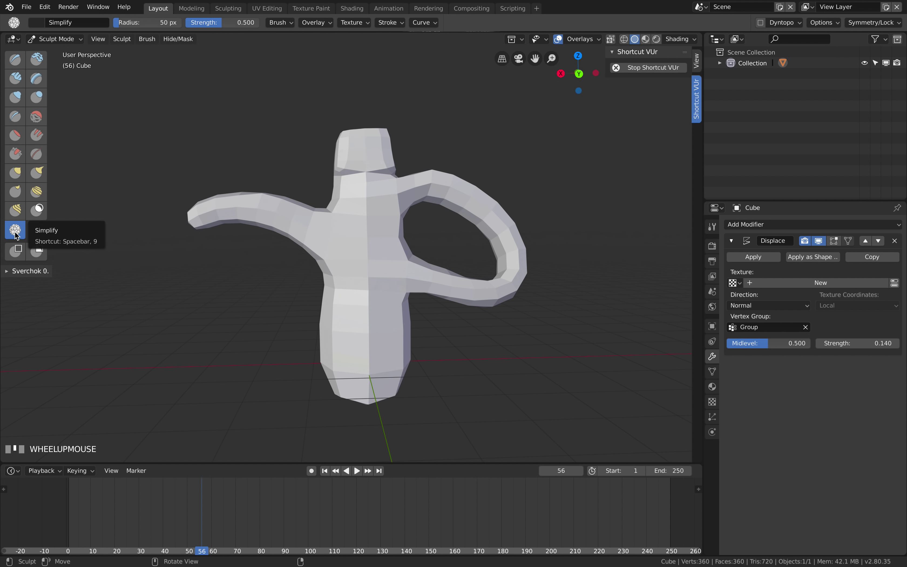
left_click(38, 209)
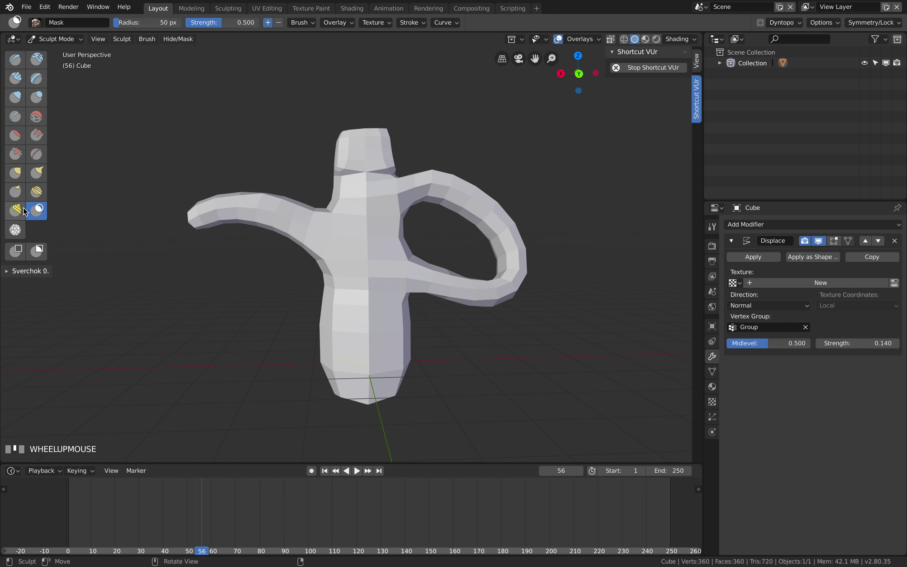
left_click(17, 211)
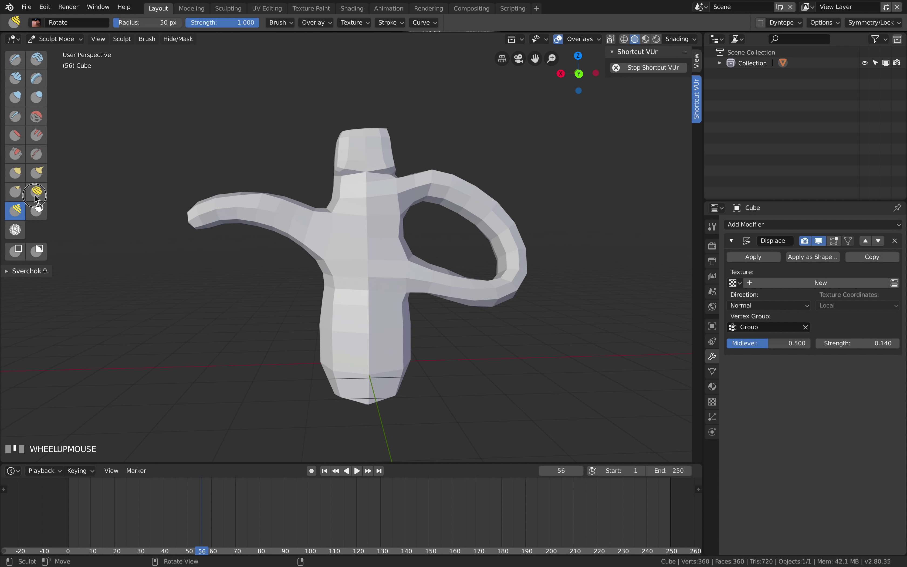
left_click(37, 172)
- Show the view properties, widen the sculpt tool list so the brush names appear, and choose the Simplify brush
left_click(696, 61)
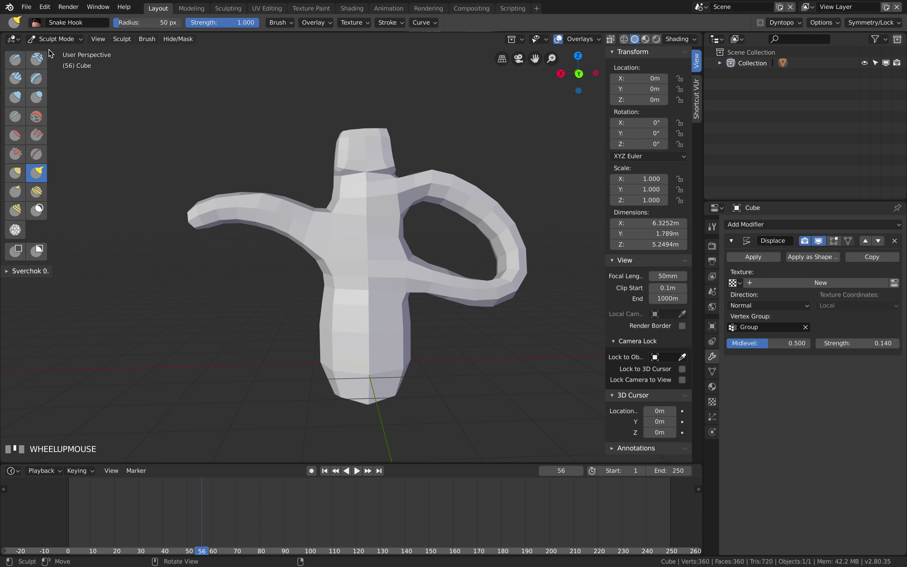
left_click_drag(51, 52, 119, 56)
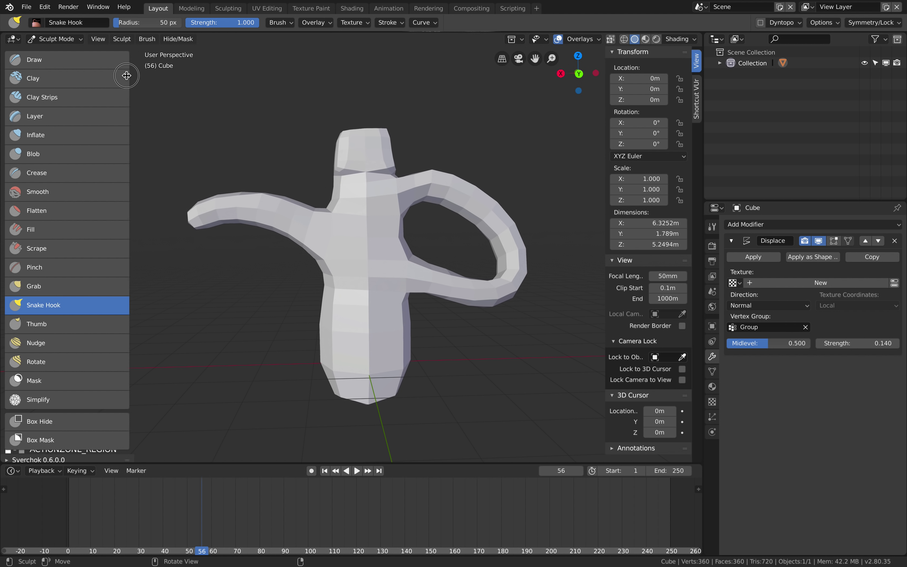
left_click(66, 394)
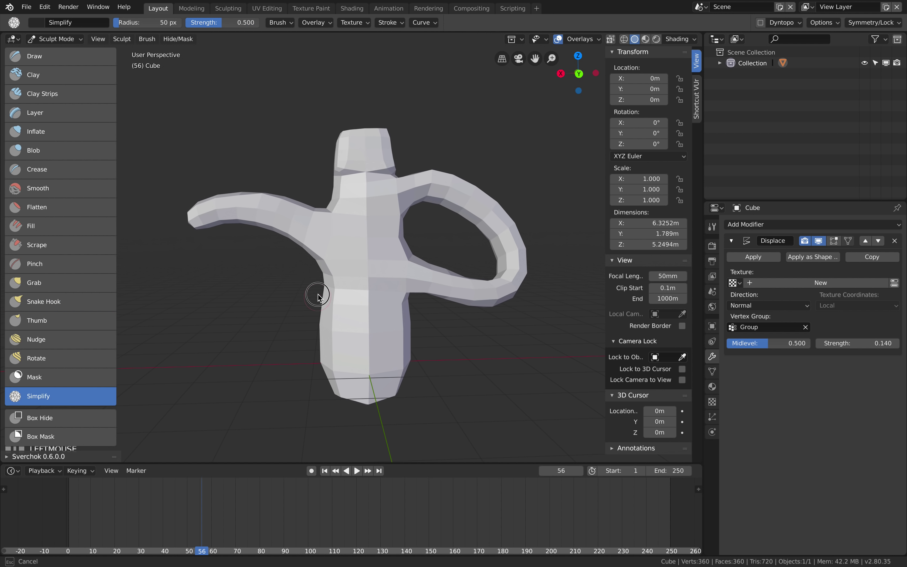
- Look through the Simplify brush's overlay and stroke options and set its strength to 0.640
scroll(390, 179, "up", 2)
scroll(432, 163, "down", 3)
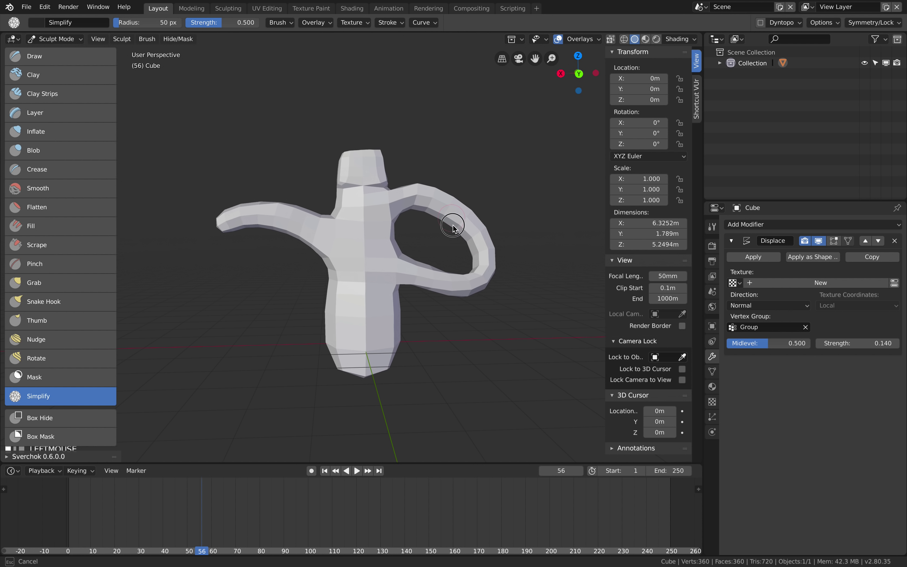
middle_click_drag(450, 224, 460, 261)
scroll(400, 205, "up", 4)
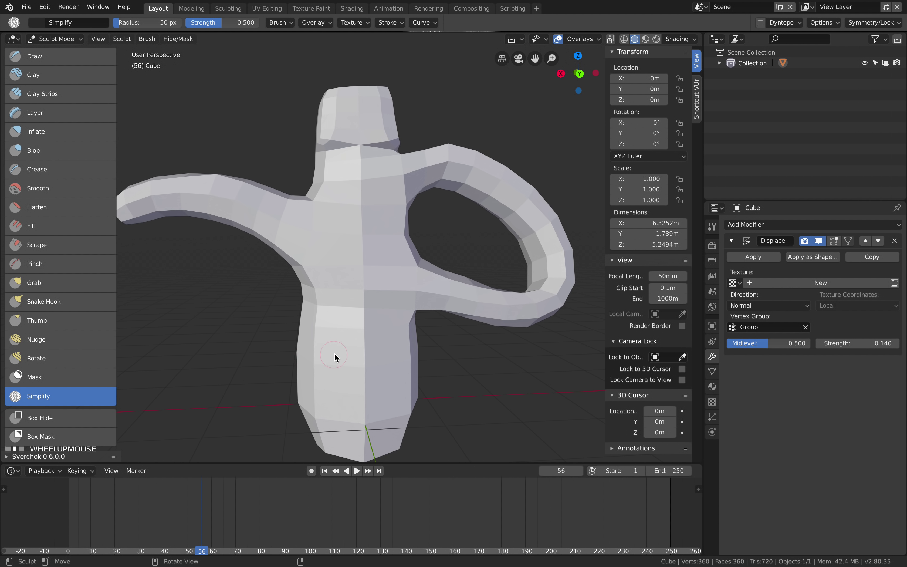
left_click(288, 22)
mouse_move(310, 24)
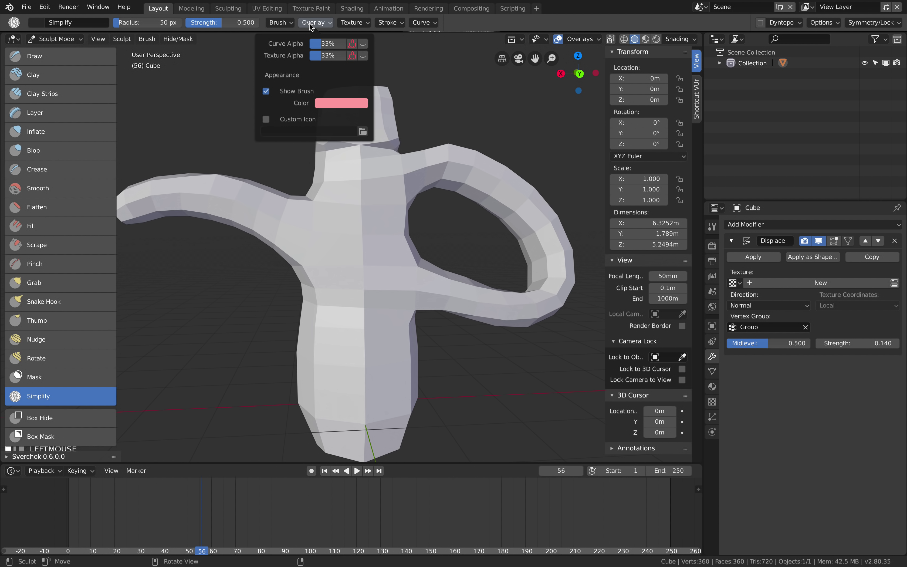
mouse_move(387, 27)
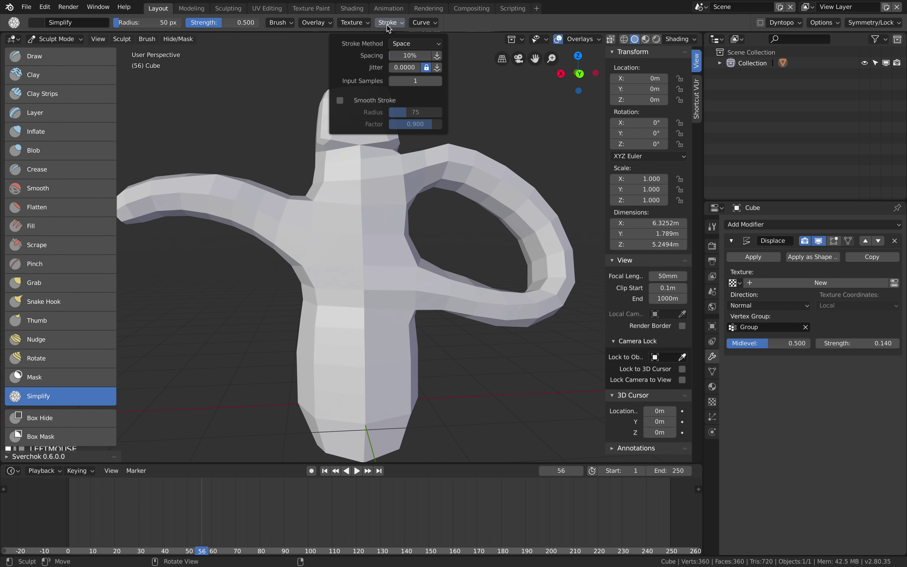
left_click_drag(194, 24, 206, 25)
left_click(40, 22)
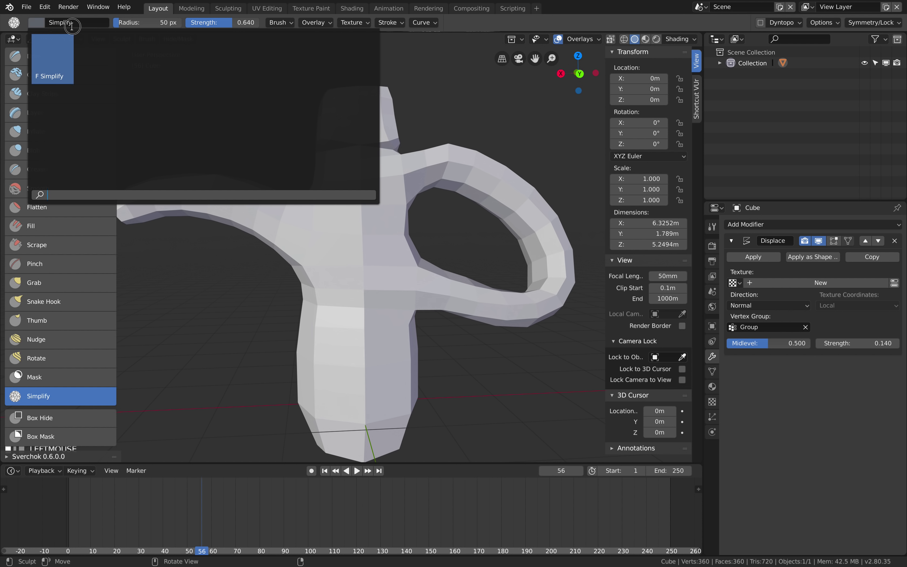
- Switch the teapot back to Object Mode and hide the sidebar with the transform and view properties
middle_click_drag(361, 142, 368, 228)
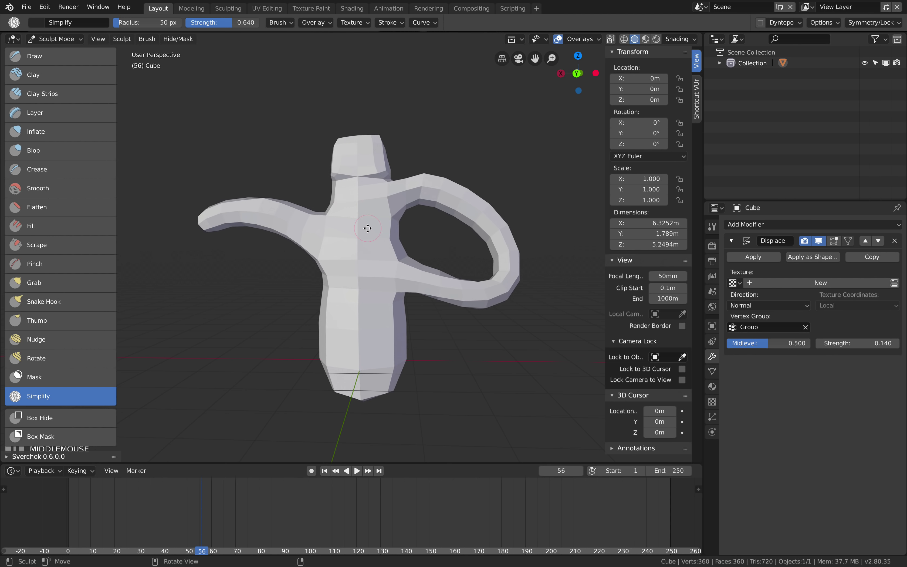
key("ctrl+Tab")
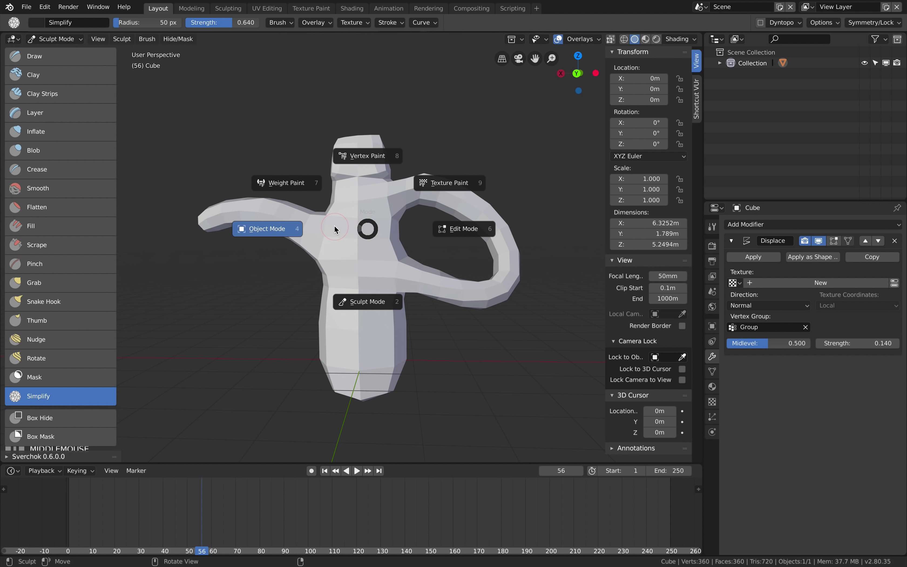
left_click(305, 226)
scroll(414, 224, "down", 2)
middle_click_drag(409, 223, 428, 224)
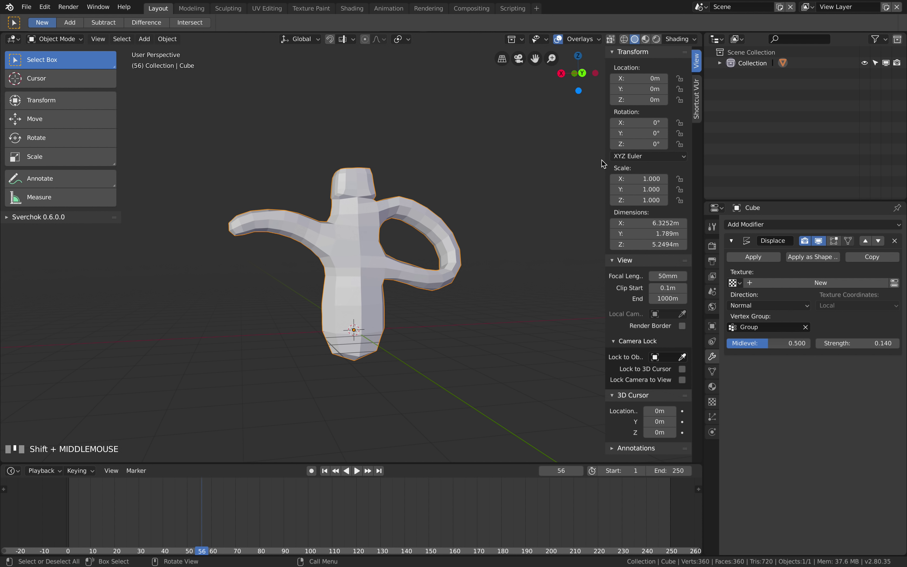
left_click_drag(605, 158, 721, 155)
middle_click_drag(431, 191, 400, 204)
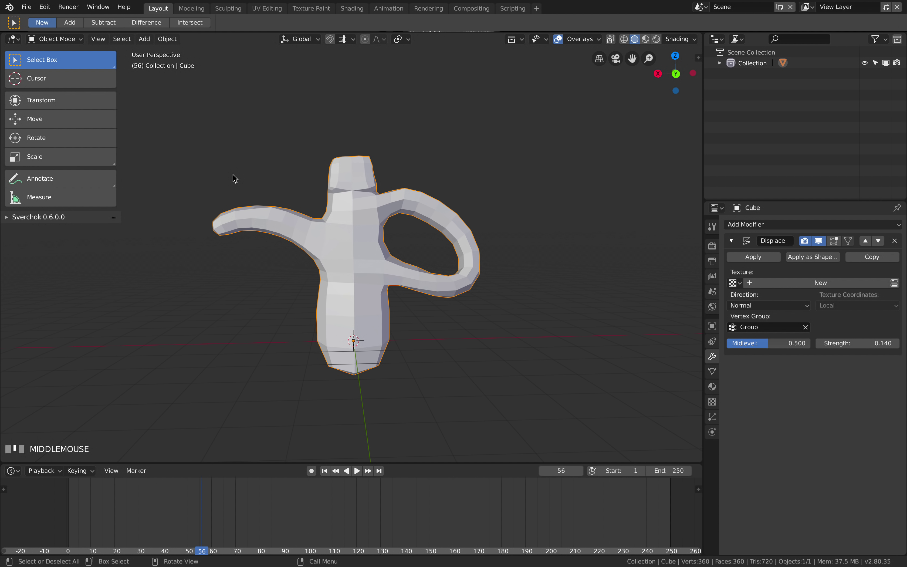
- Bring up the Quick Favorites menu over the viewport to examine its contents
key("q")
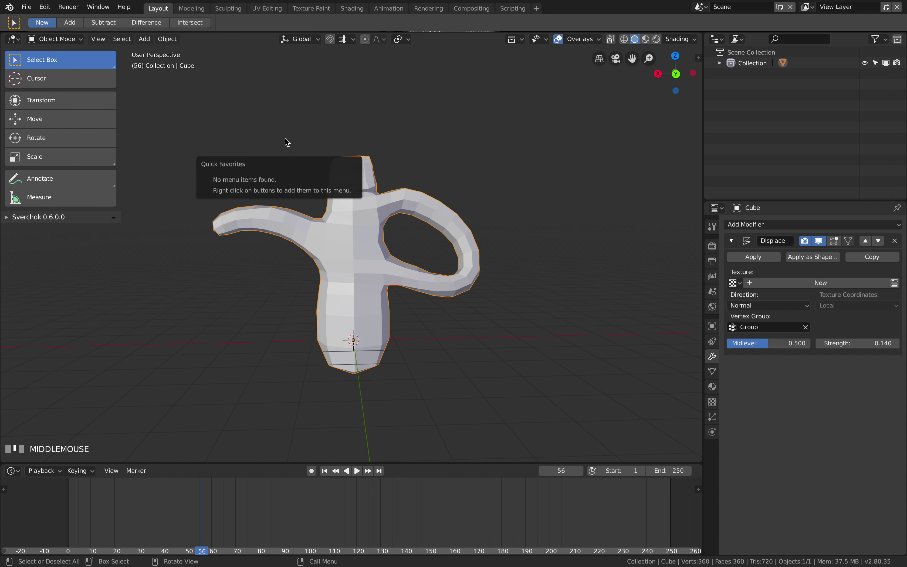
left_click(352, 181)
key("q")
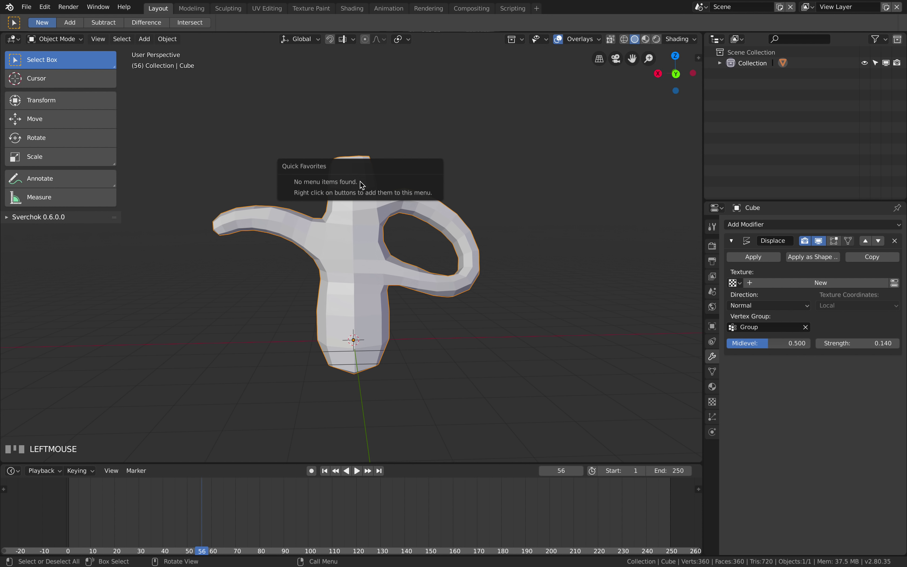
key("q")
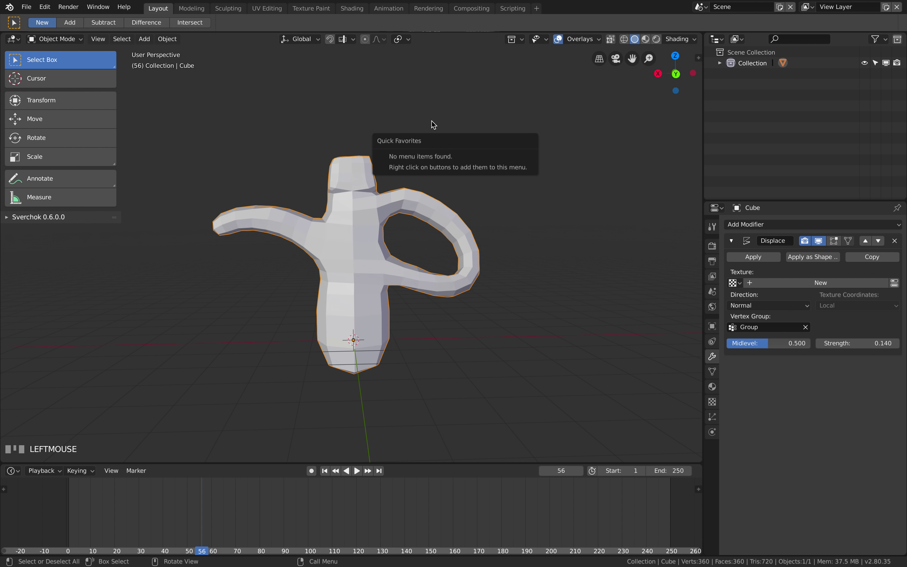
- Cycle through the selection tool variants and narrow the viewport tool list to icons only
key("w")
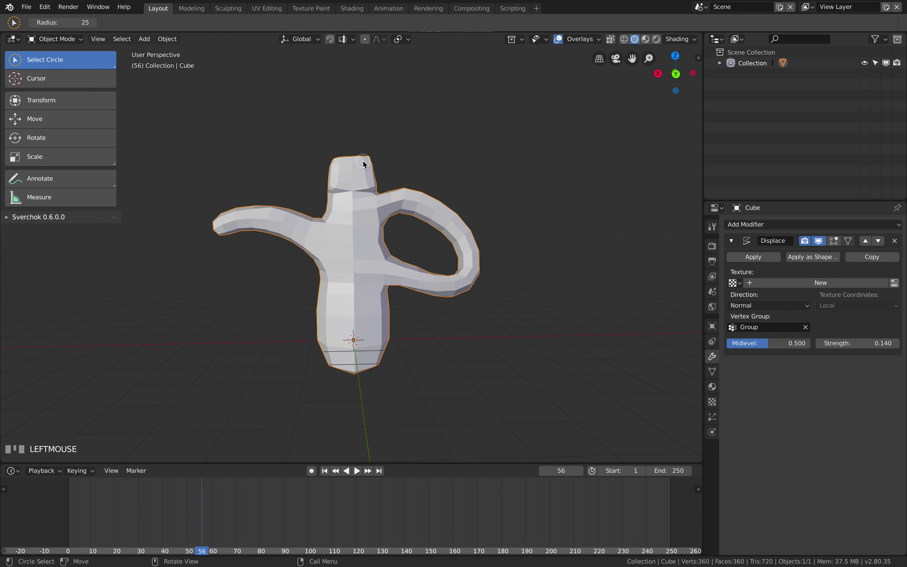
scroll(383, 182, "down", 2)
key("w")
key("w")
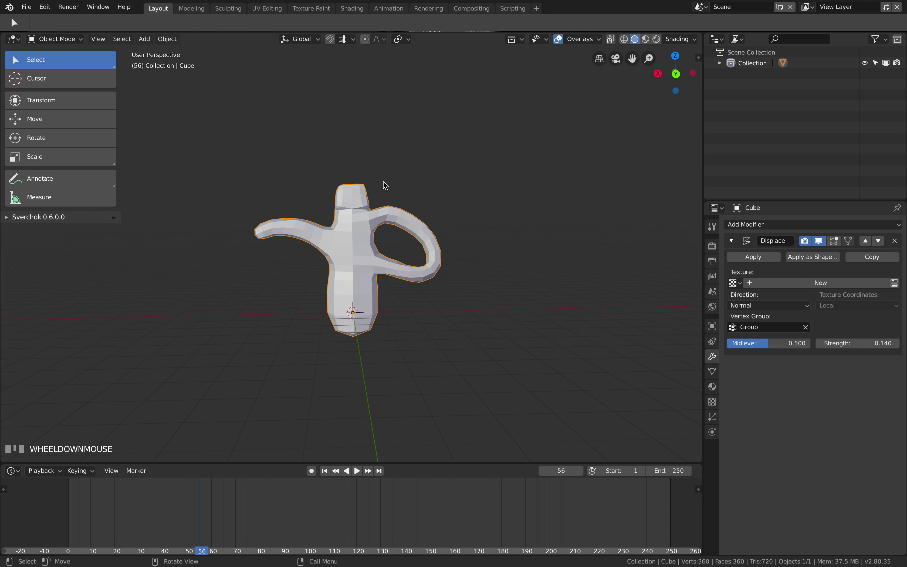
key("w")
left_click(120, 116)
left_click_drag(120, 117, 48, 120)
- Cycle through the Circle, Lasso, plain and Box selection tools again, ending on the plain Select tool
key("w")
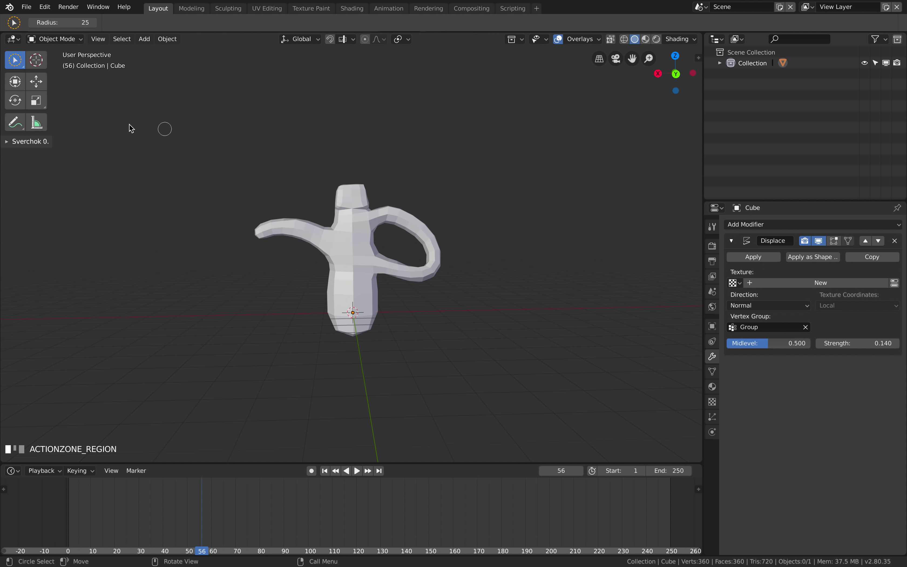
key("w")
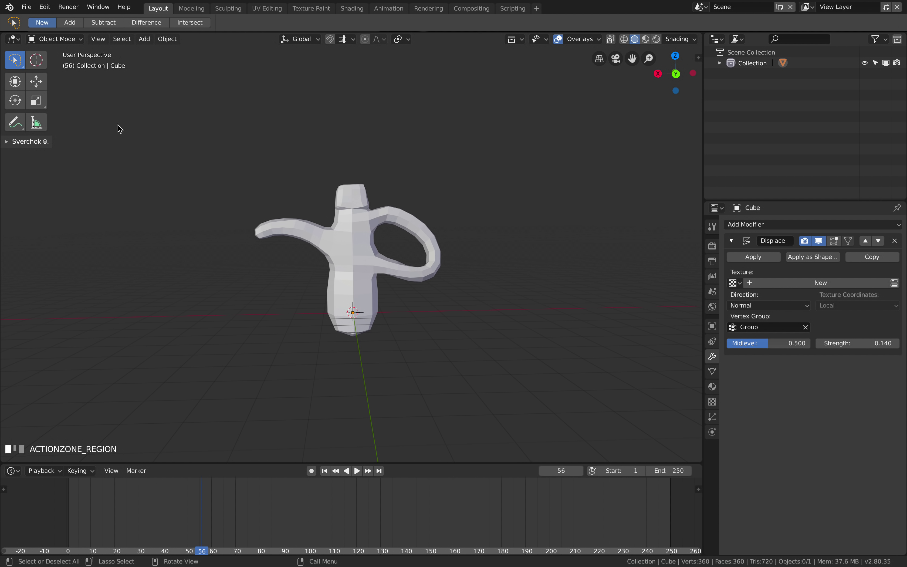
key("w")
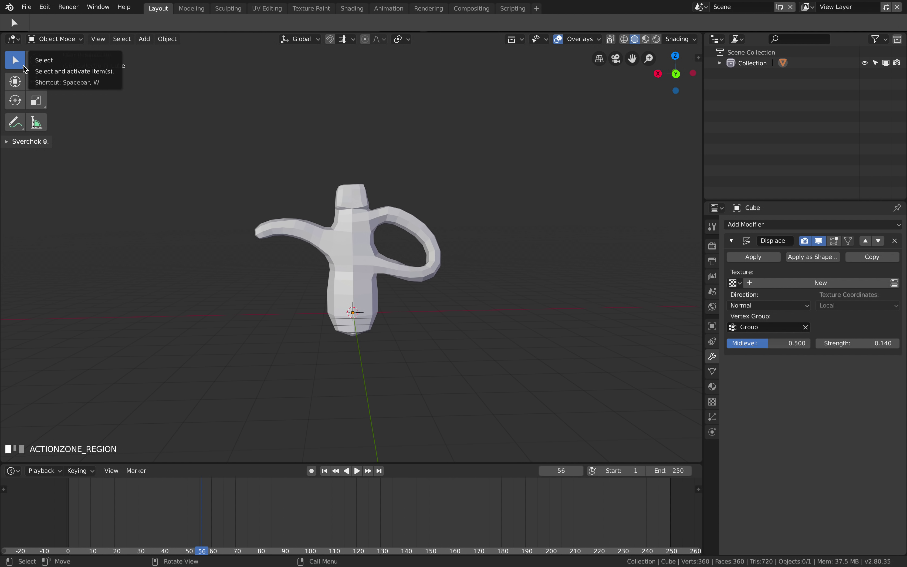
key("w")
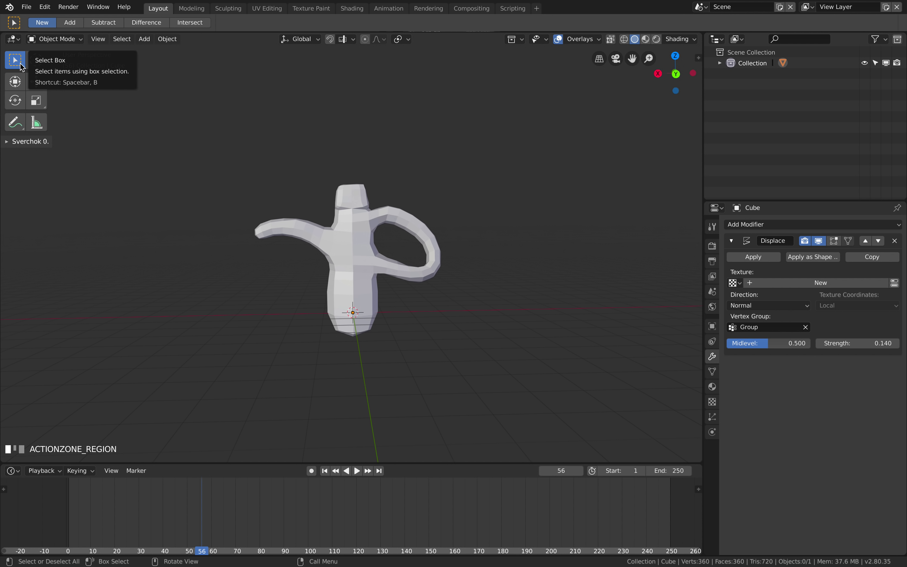
key("w")
key("w")
key("w")
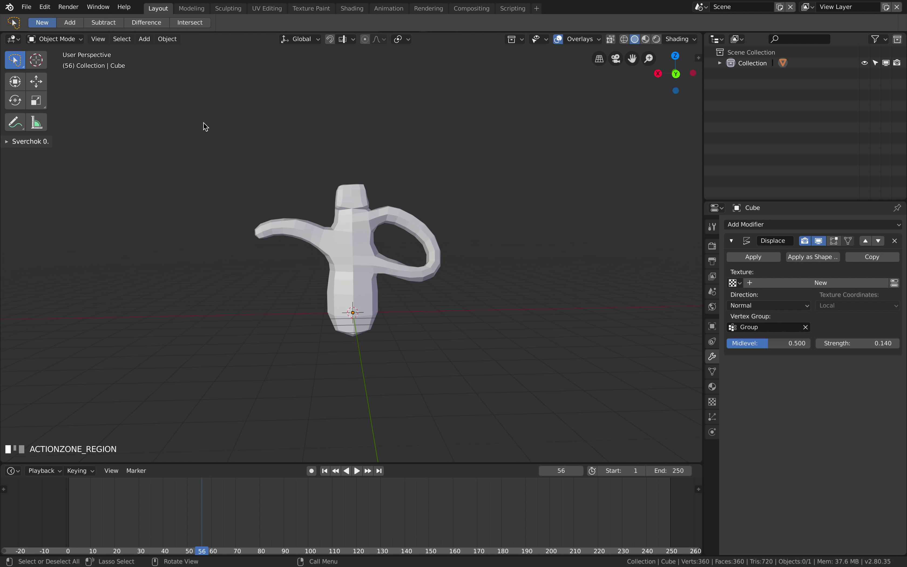
- Duplicate the teapot twice, moving the first copy about -4.87 m in X, -1.51 m in Y and -0.51 m in Z
left_click(353, 238)
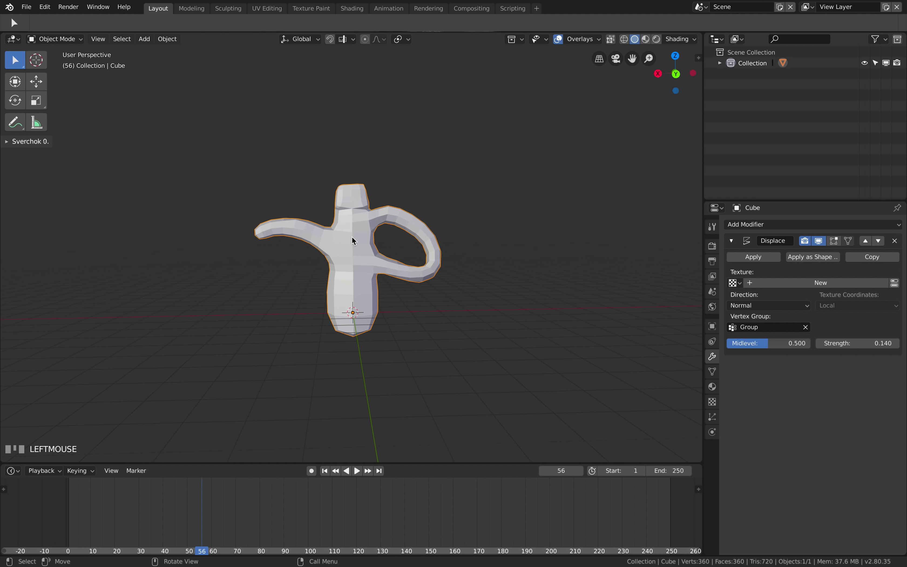
middle_click_drag(353, 239, 361, 251)
key("shift+d")
left_click(498, 267)
middle_click_drag(498, 267, 415, 258, "shift")
key("shift+d")
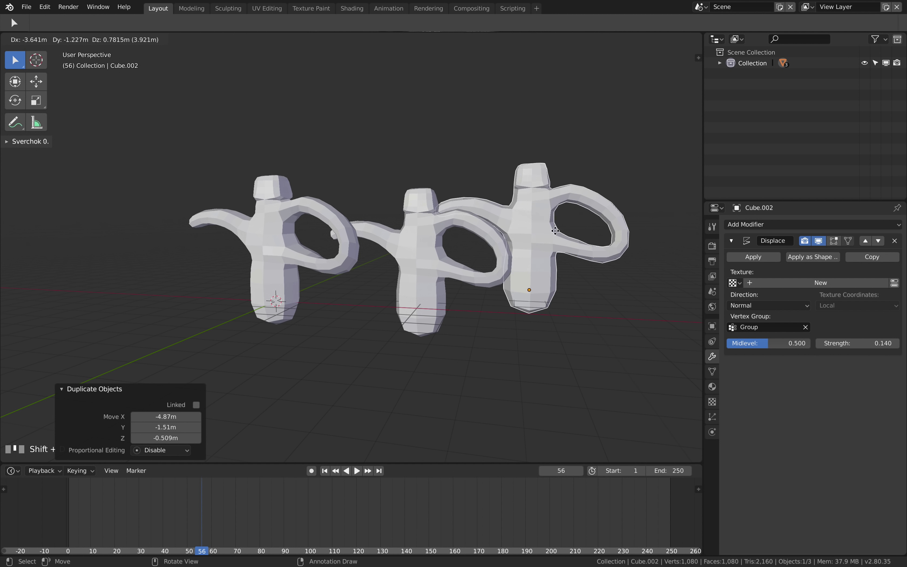
left_click(550, 235)
- Raise the middle teapot and move the outer copy about -0.94 m in X, -0.31 m in Y and 0.1 m in Z
left_click(439, 231)
key("g")
left_click(429, 185)
left_click(541, 201)
key("g")
left_click(540, 204)
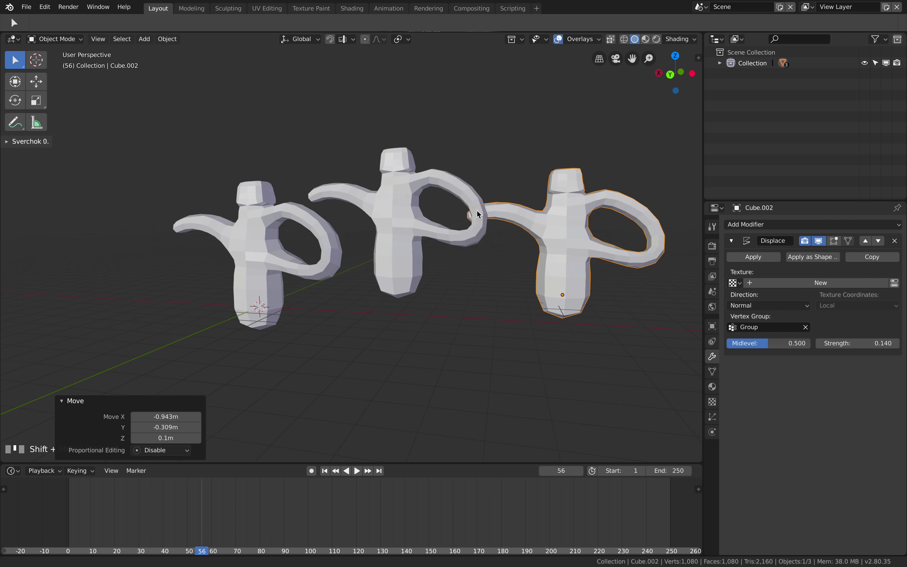
- Space the teapots out by moving the outer copy farther away and the middle one higher
scroll(444, 208, "down", 3)
key("alt+a")
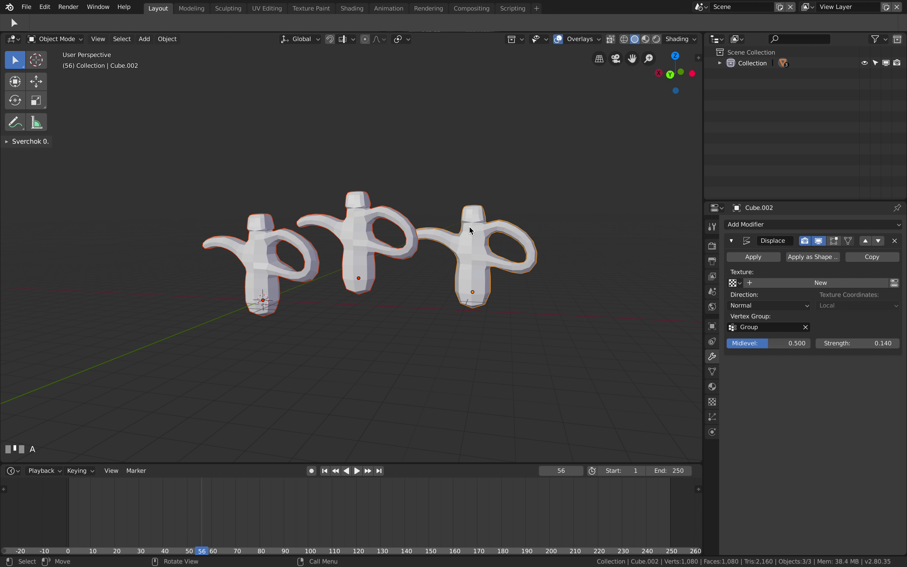
left_click(471, 231)
key("g")
left_click(505, 232)
left_click_drag(383, 223, 397, 199)
- Select all three teapots, deselect them again and call up circle selection
scroll(413, 223, "up", 2)
key("a")
scroll(414, 232, "down", 2)
key("alt+a")
key("c")
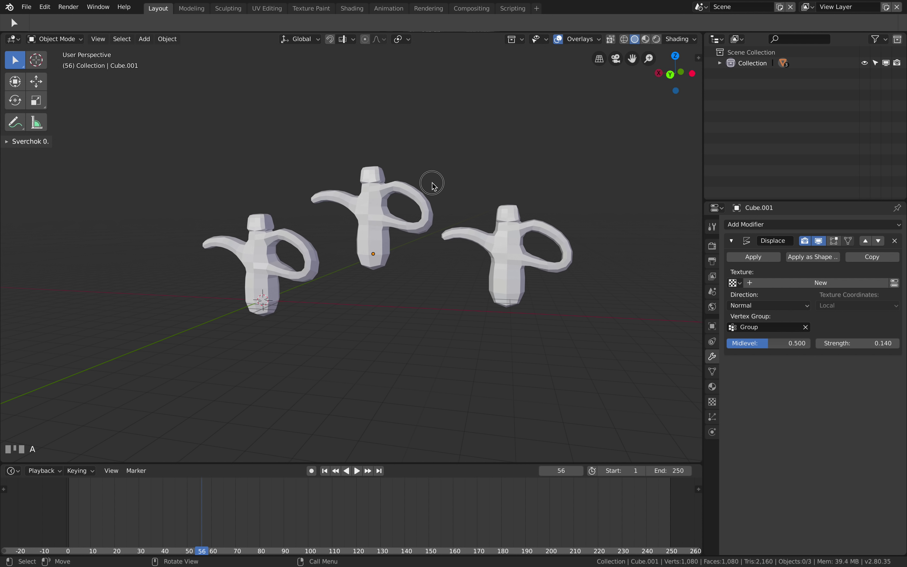
- Cycle through the selection tools and try them out on the three teapots, ending on Select Circle
key("w")
key("w")
key("w")
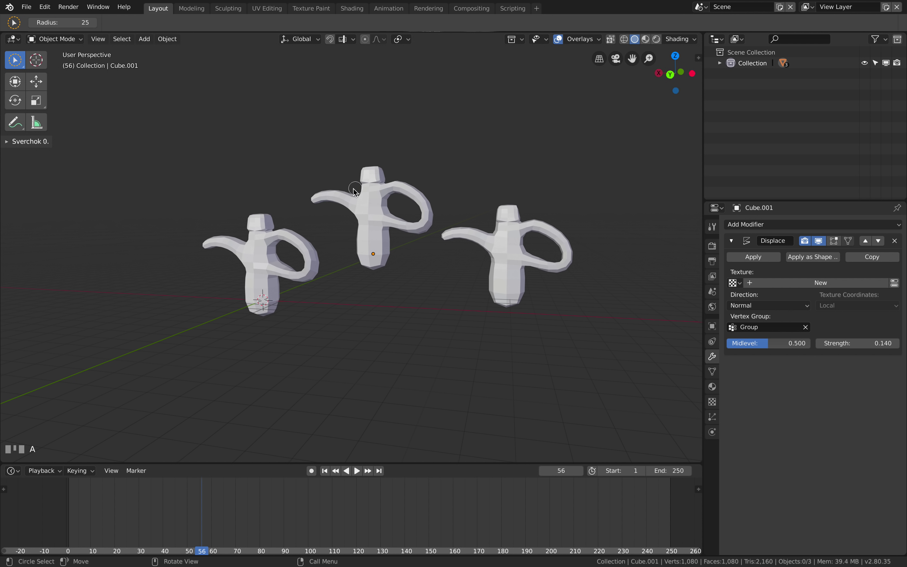
key("w")
key("w")
left_click_drag(213, 129, 548, 383)
key("w")
left_click(340, 197)
key("a")
left_click(295, 217)
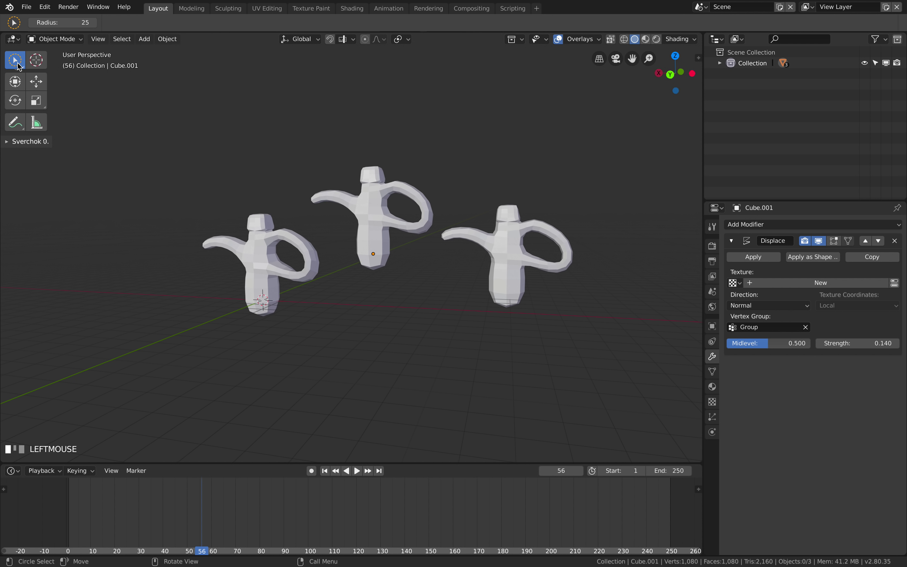
- Try circle selection across the teapots and widen the properties editor
mouse_move(263, 238)
left_mouse_down()
mouse_move(290, 244)
mouse_move(401, 223)
left_mouse_up()
left_click(513, 283)
scroll(554, 239, "up", 4)
left_click_drag(703, 258, 657, 260)
scroll(644, 261, "down", 5)
left_click(400, 226)
middle_click_drag(442, 228, 375, 224)
scroll(369, 223, "up", 2)
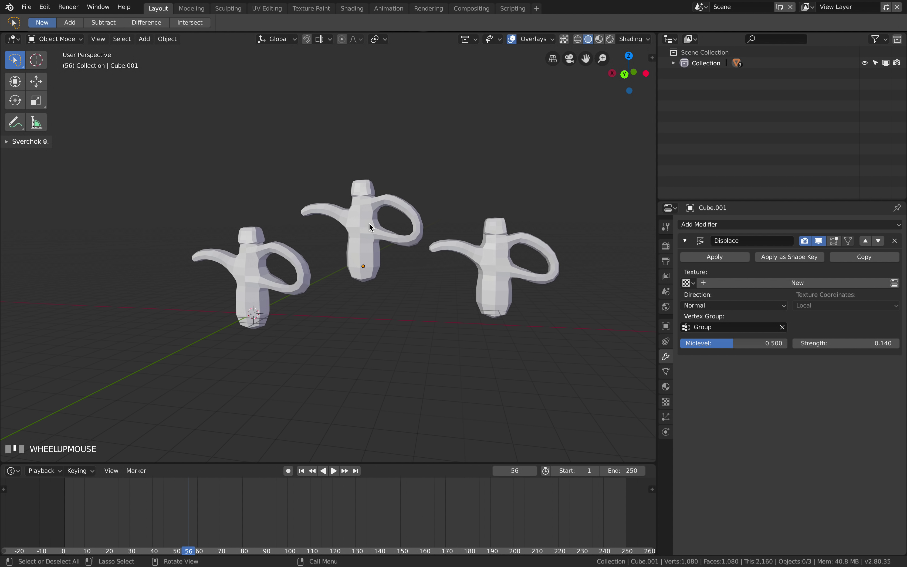
- Try a lasso selection around the teapots, and select all three of them
mouse_move(233, 228)
left_mouse_down()
mouse_move(447, 164)
mouse_move(383, 387)
mouse_move(237, 180)
mouse_move(437, 146)
left_mouse_up()
mouse_move(447, 212)
middle_mouse_down()
mouse_move(431, 215)
mouse_move(439, 219)
middle_mouse_up()
key("a")
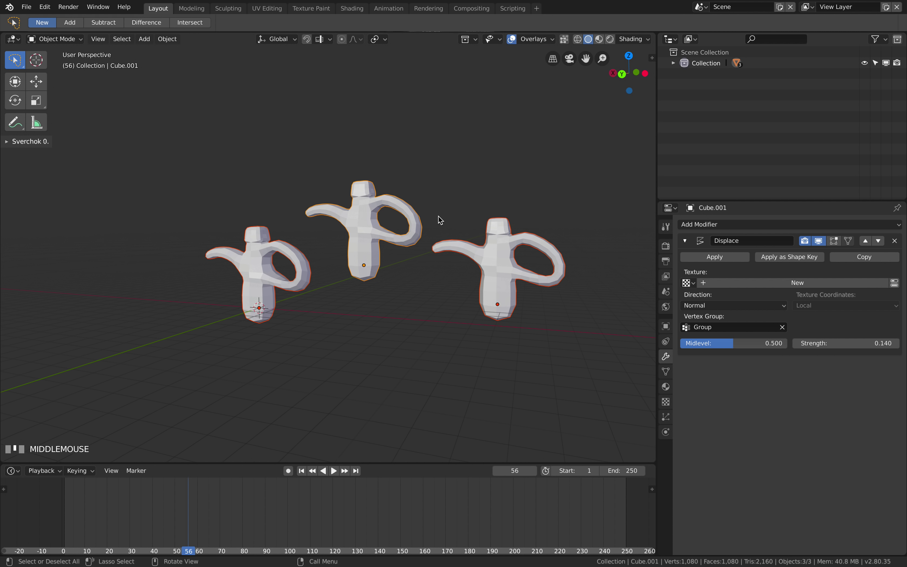
- Deselect all the teapots and select only the original one
left_click(426, 204)
key("a")
left_click(320, 260)
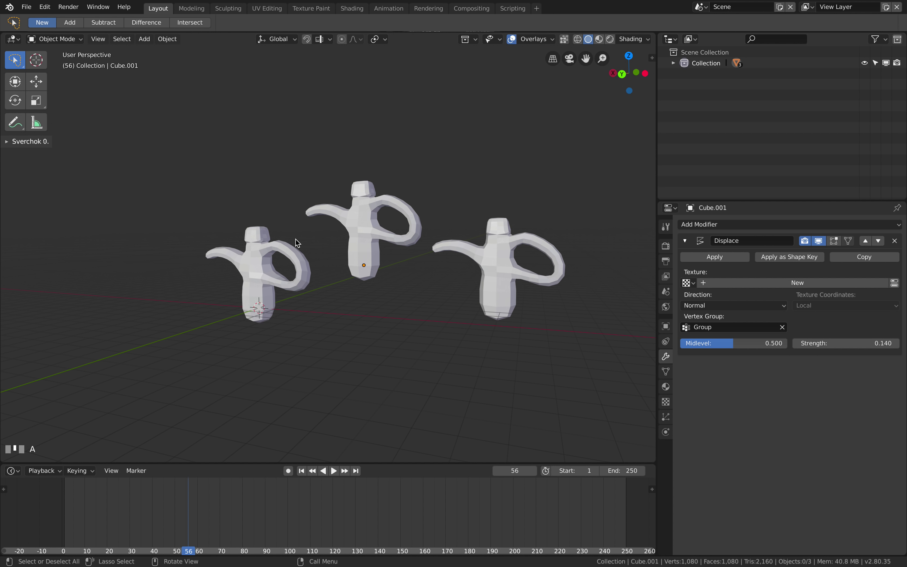
left_click(307, 257)
key("a")
left_click(305, 270)
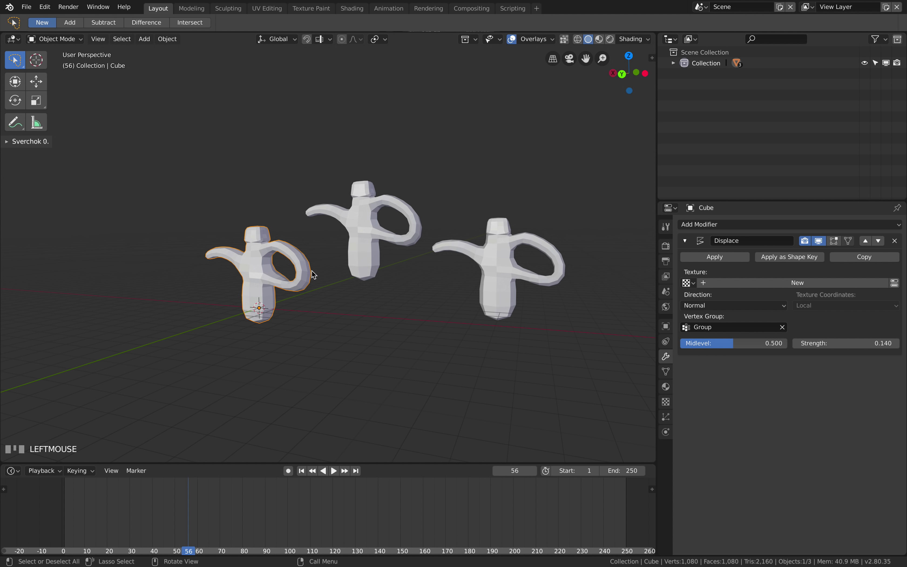
- Cancel a plain rotation of the original teapot and tilt the middle teapot with a trackball rotation instead
key("r")
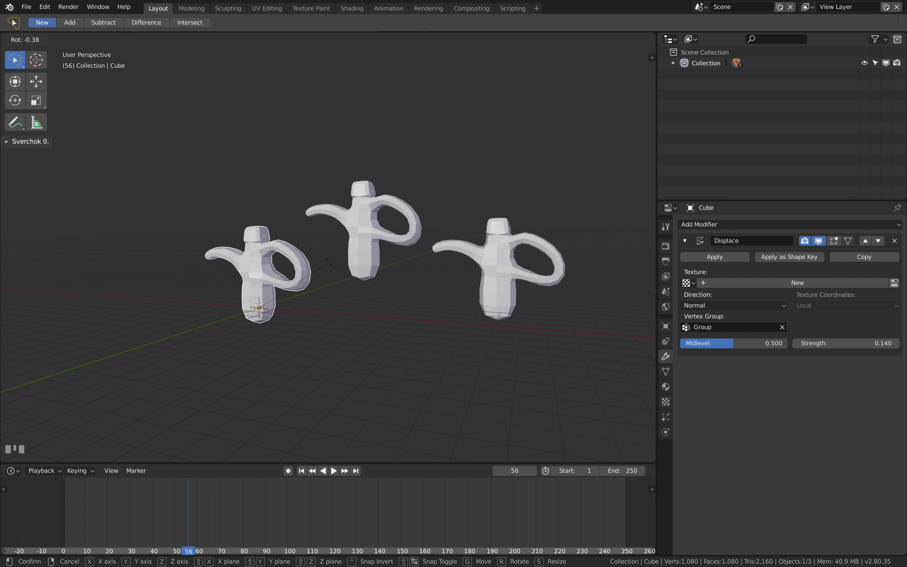
key("Escape")
left_click(355, 249)
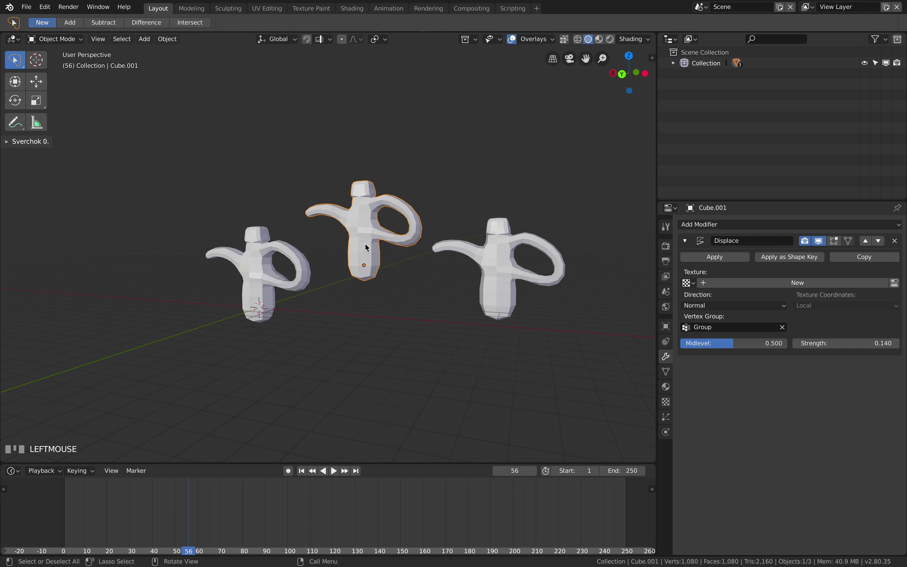
key("r")
key("r")
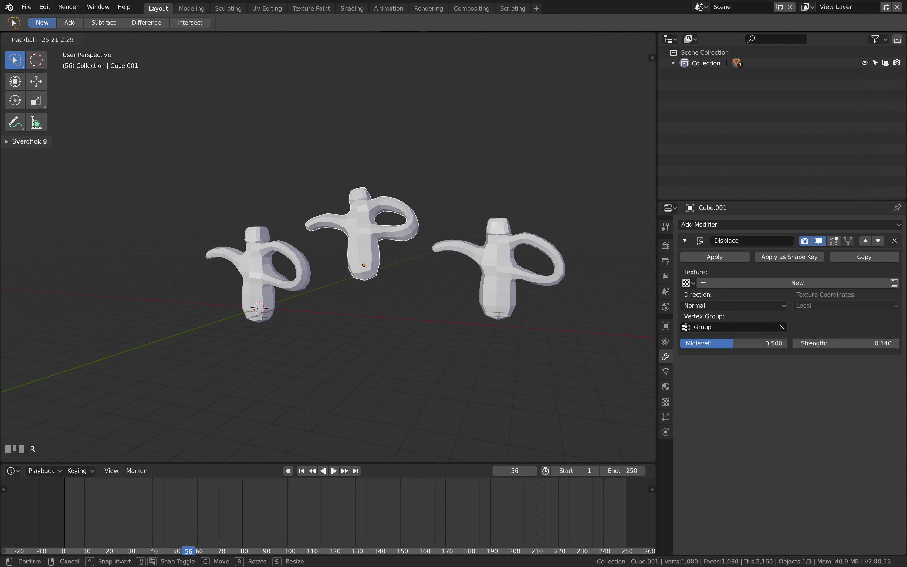
left_click(393, 259)
- Tilt the outer copy with a trackball rotation of about -9.17° and 16°, and rotate it further the same way
left_click(497, 266)
key("r")
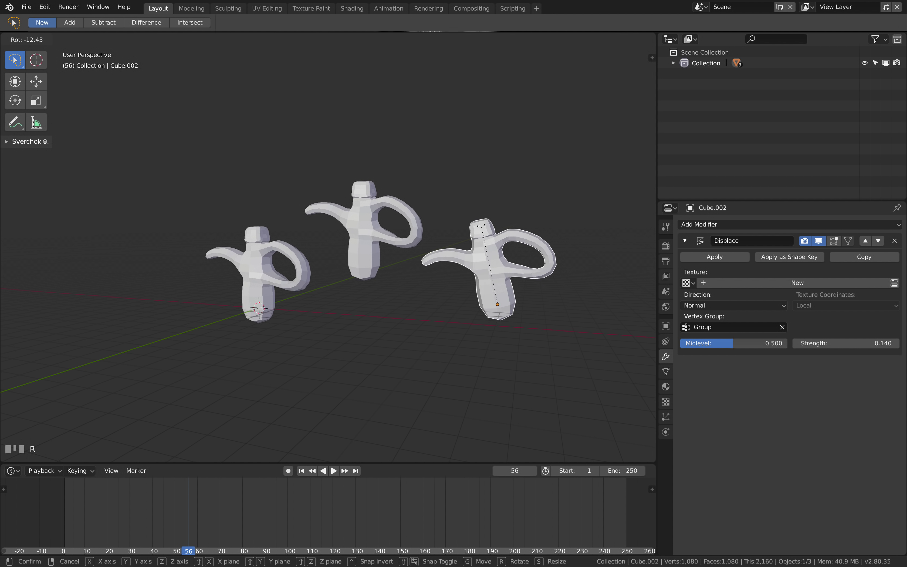
left_click(506, 252)
key("r")
key("r")
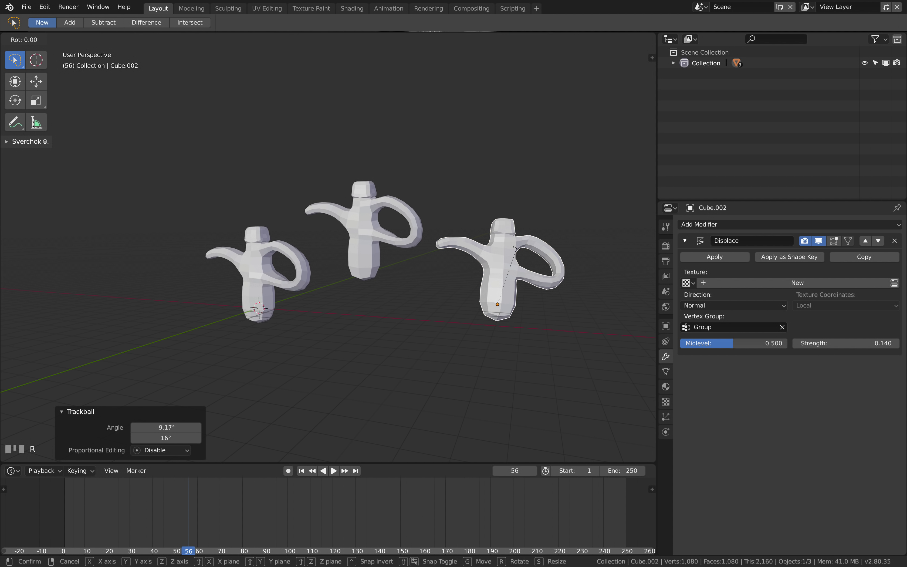
left_click(525, 255)
- Trackball-rotate the original teapot, and then the middle one by about 4.58° and 27.5°
left_click(247, 258)
key("r")
key("r")
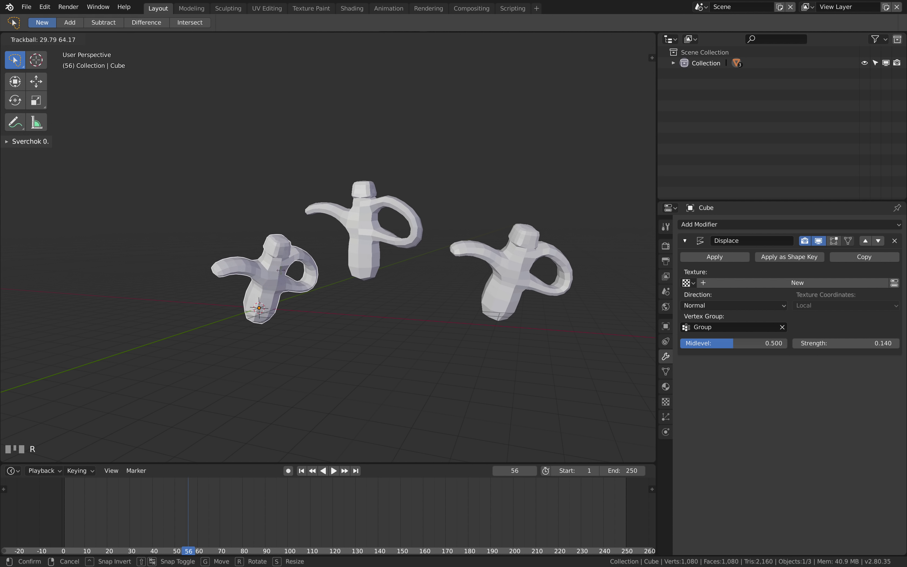
left_click(263, 244)
left_click(339, 220)
key("r")
key("r")
left_click(364, 218)
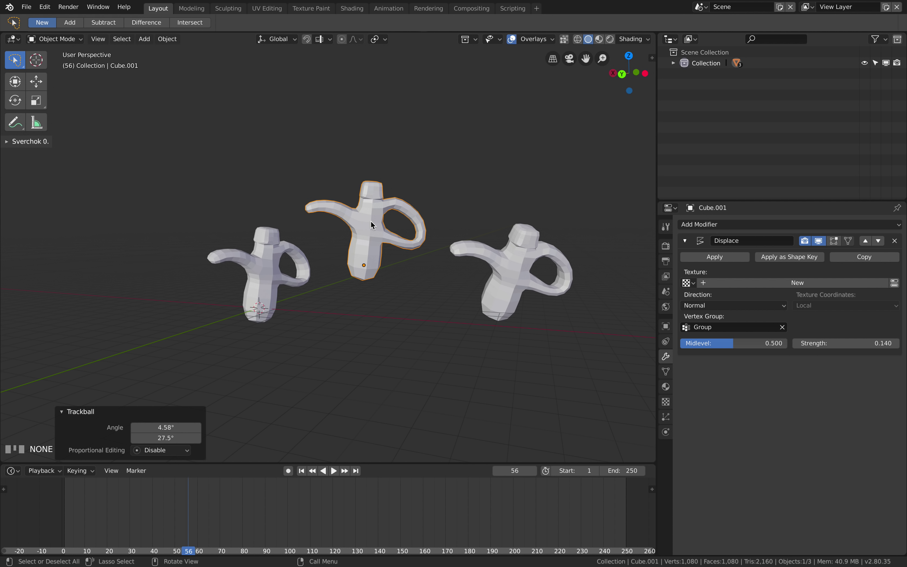
- Toggle the viewport's tool list and sidebar on and off several times, leaving both hidden
key("t")
key("t")
key("t")
key("n")
key("t")
key("n")
key("n")
key("t")
key("n")
key("n")
key("n")
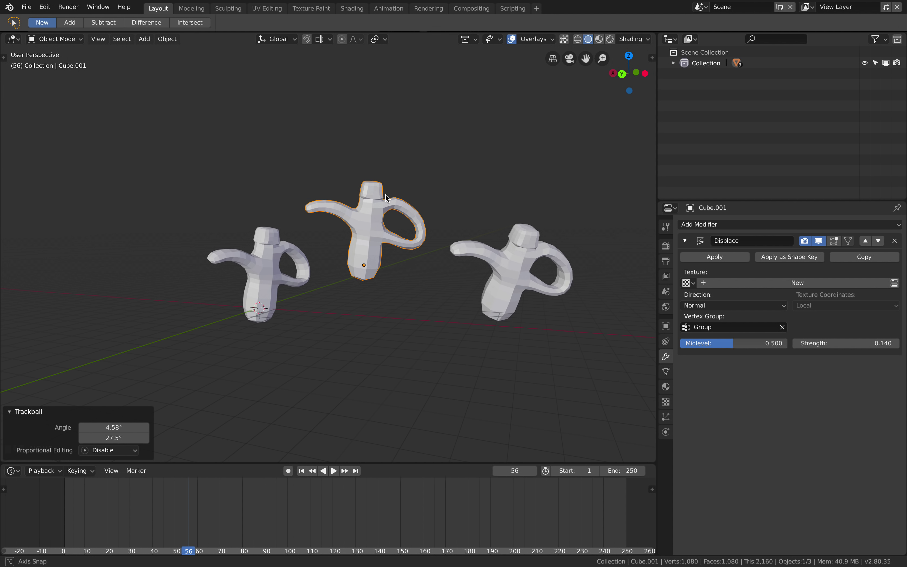
- Collapse the Trackball operation settings and orbit around the three teapots
middle_click_drag(386, 193, 365, 190)
left_click(21, 410)
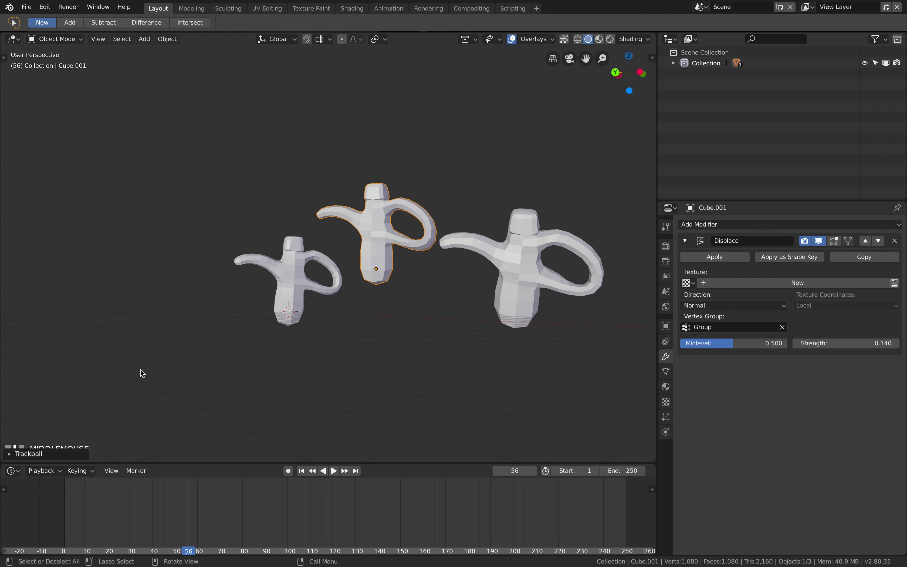
middle_click_drag(140, 370, 321, 332)
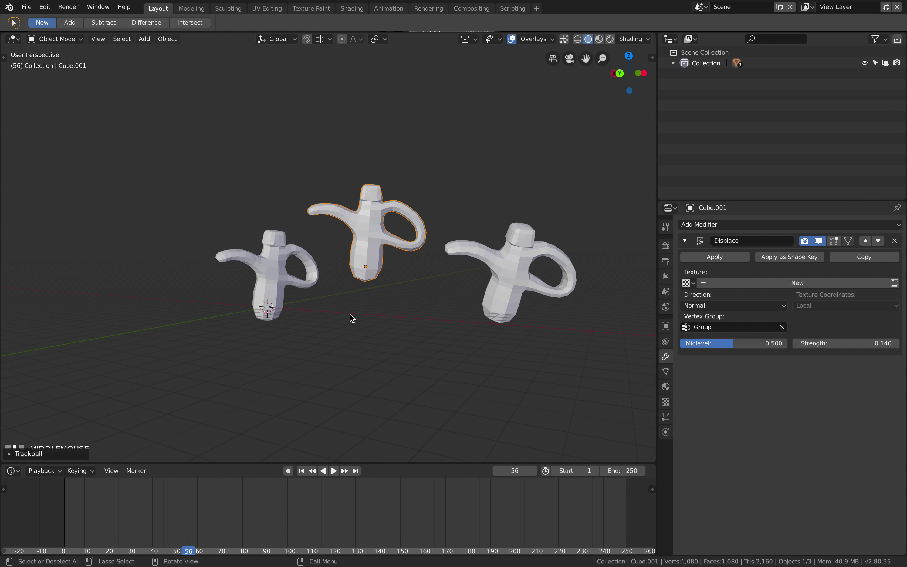
- Open the viewport sidebar, show the Shortcut VUr settings in it, and deselect the teapot
middle_click_drag(367, 309, 359, 307)
left_click(652, 58)
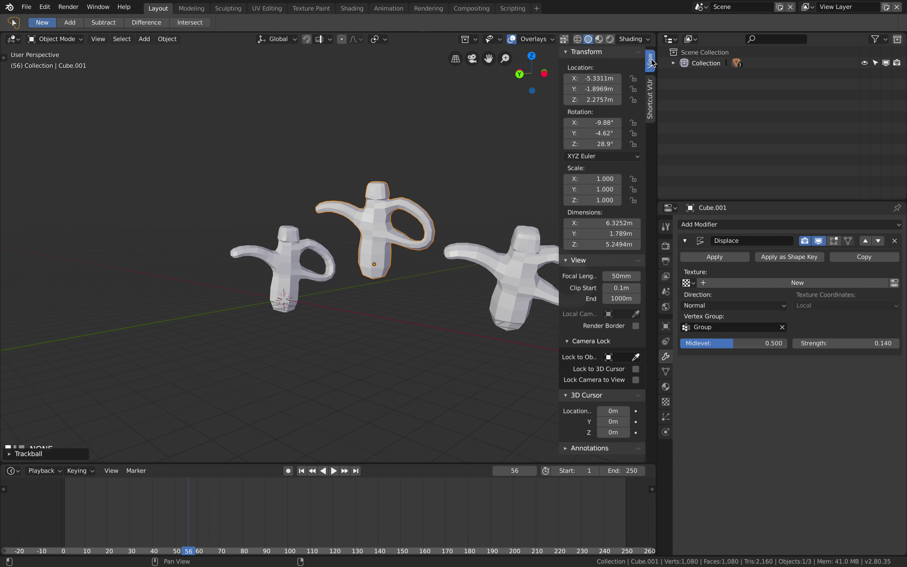
scroll(637, 82, "down", 1, "ctrl")
left_click(607, 67)
middle_click_drag(463, 134, 418, 148)
left_click(395, 159)
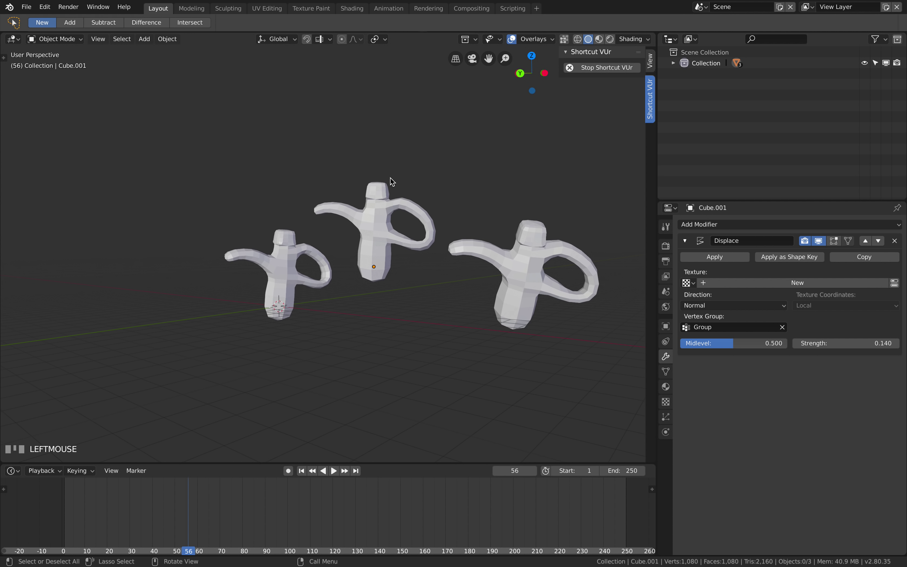
- Examine the Insert Keyframe options for objects twice, dismissing them without inserting a keyframe
scroll(412, 187, "down", 2)
middle_click_drag(439, 195, 407, 211, "shift")
key("i")
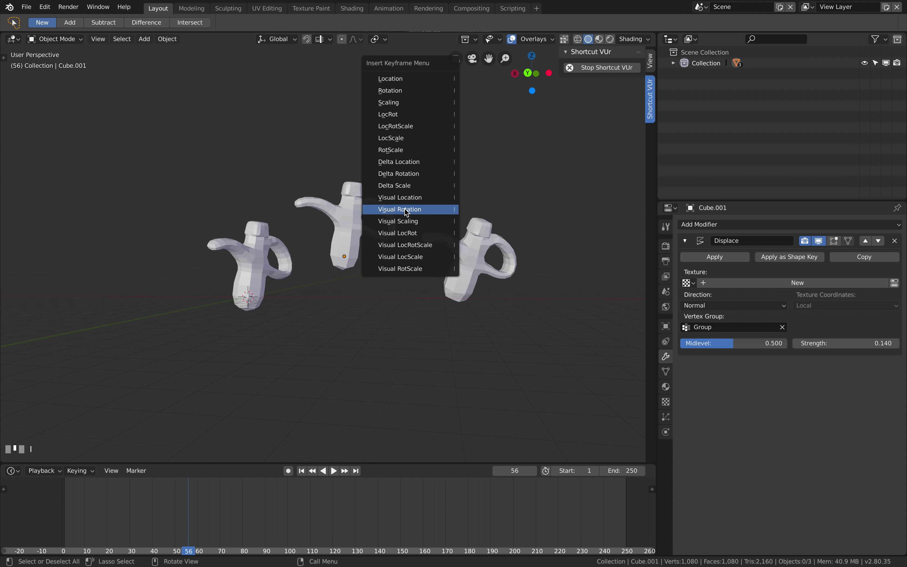
left_click(446, 209)
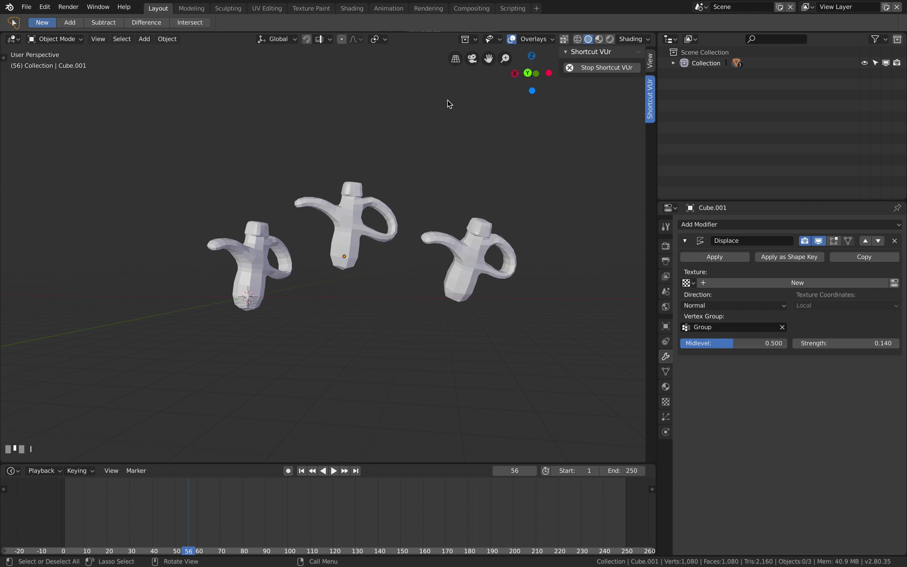
scroll(444, 240, "up", 1)
key("i")
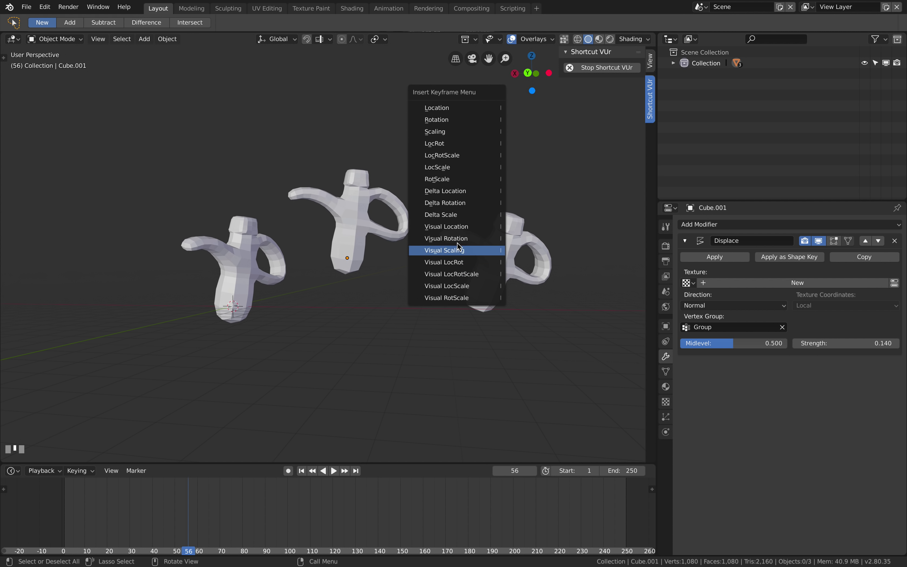
middle_click_drag(458, 165, 460, 167)
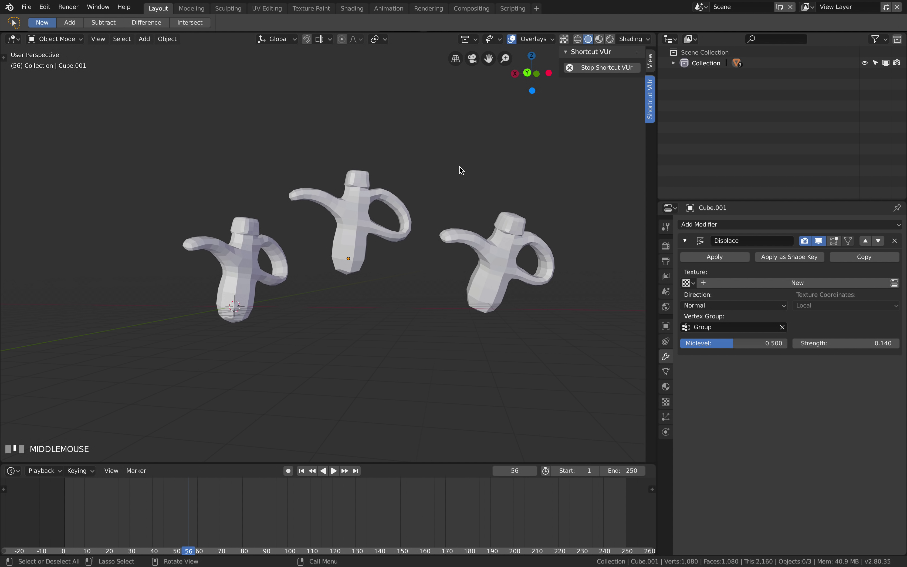
- Toggle object-mode proportional editing on and off
key("o")
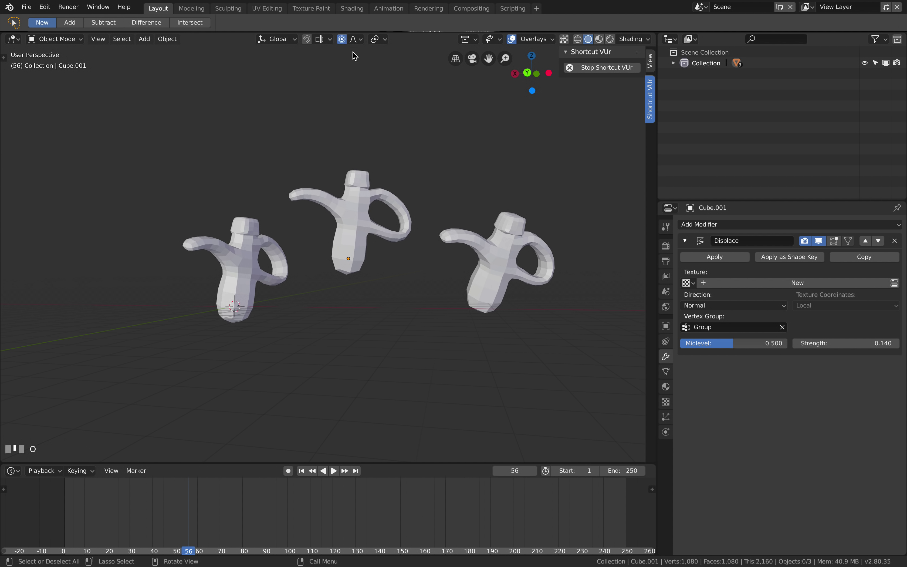
left_click(342, 39)
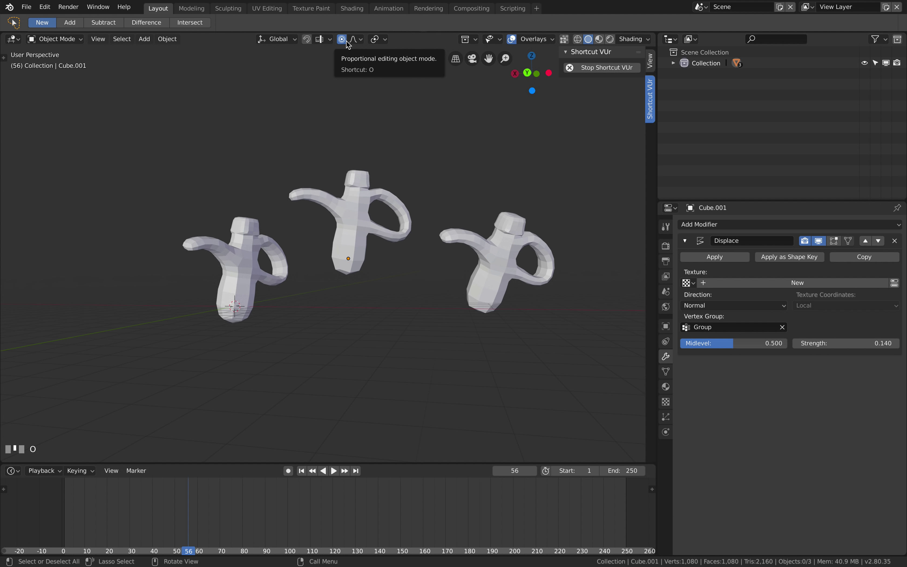
right_click(270, 264)
left_click(334, 224)
- Duplicate a teapot, place the copy on the free side of the group, and clear the copy's rotation
scroll(354, 255, "down", 2)
middle_click_drag(354, 255, 377, 262)
left_click(319, 263)
key("shift+d")
left_click(248, 251)
middle_click_drag(270, 252, 360, 267, "shift")
scroll(308, 258, "up", 1)
key("alt+r")
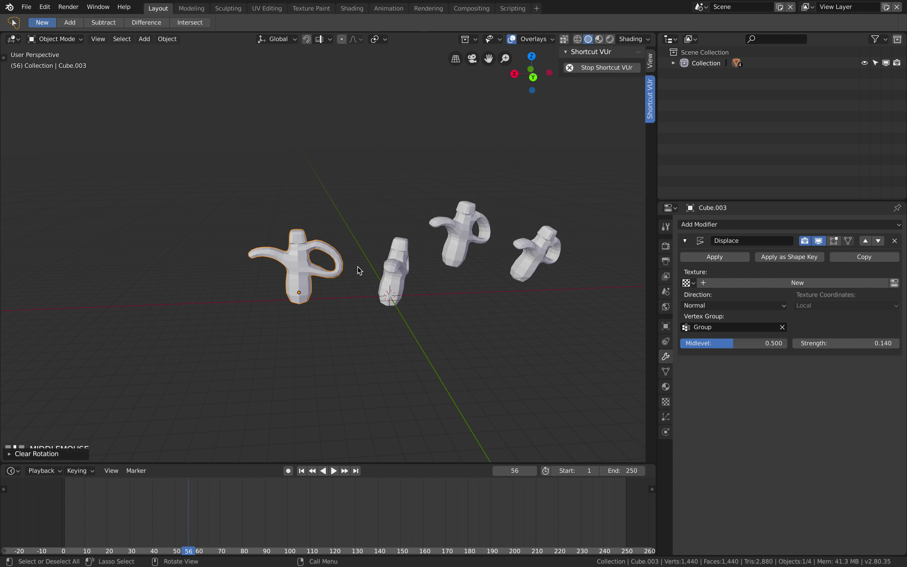
- Duplicate the upright teapot along the X axis and repeat the duplication three times to form a row of five
key("shift+d")
key("x")
left_click(243, 277)
key("shift+r")
key("shift+r")
key("shift+r")
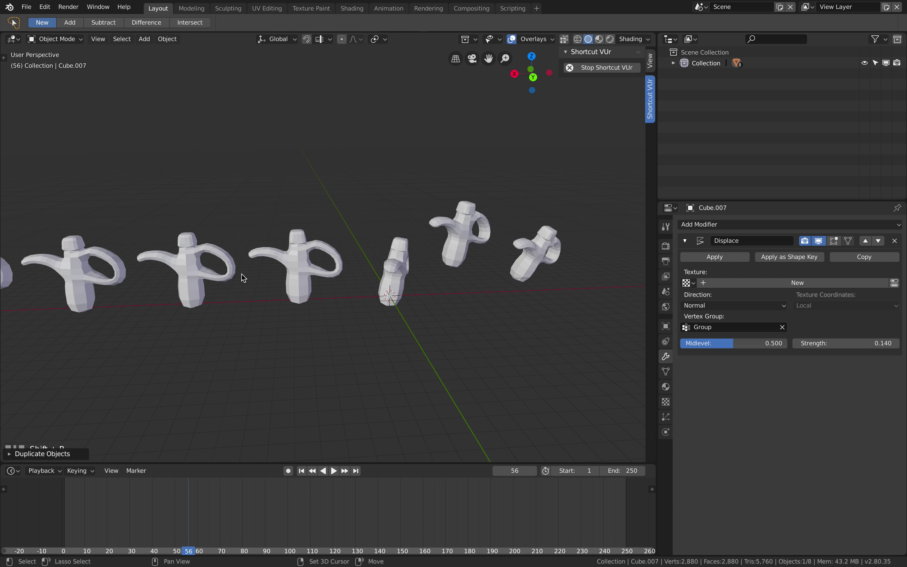
- Select the row of five upright teapots, duplicate it along the Y axis, and repeat the duplication four times
scroll(270, 274, "down", 3)
left_click(289, 264)
middle_click_drag(288, 264, 335, 258, "shift")
left_click(300, 261, "shift")
left_click(247, 262, "shift")
left_click(194, 264, "shift")
left_click(140, 266, "shift")
key("shift+d")
middle_click_drag(248, 288, 273, 258)
key("y")
left_click(254, 280)
key("shift+r")
key("shift+r")
key("shift+r")
key("shift+r")
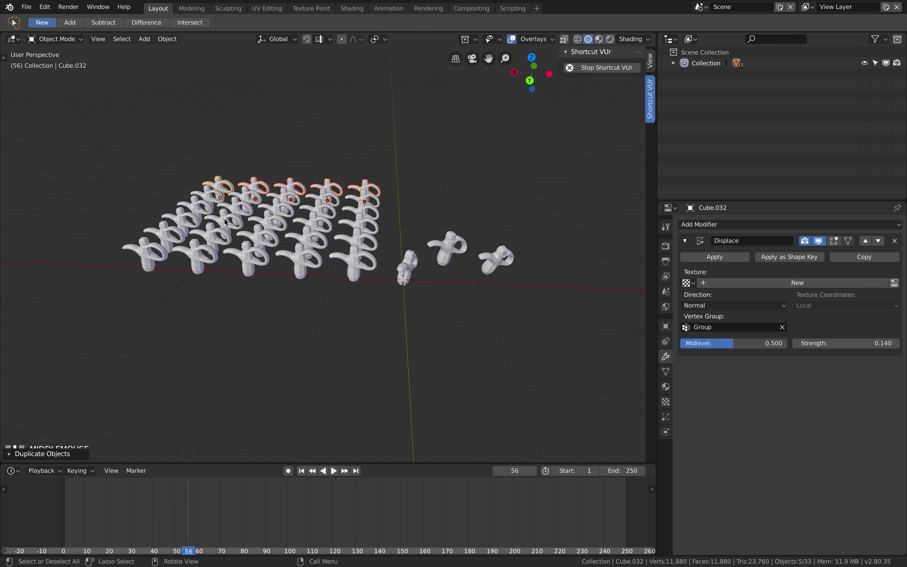
- Deselect all objects and save the scene in teapot_001.blend
key("a")
key("a")
middle_click_drag(171, 185, 166, 181)
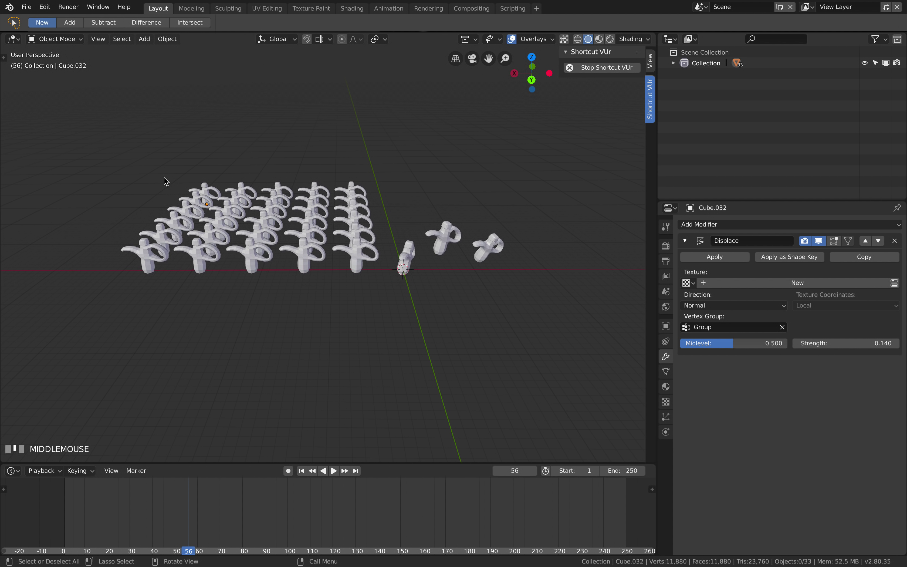
key("ctrl+s")
- Box-select the whole grid of upright teapots and turn on proportional editing
left_click(125, 179)
key("b")
left_click_drag(109, 167, 359, 300)
scroll(389, 270, "up", 2)
scroll(371, 294, "down", 2)
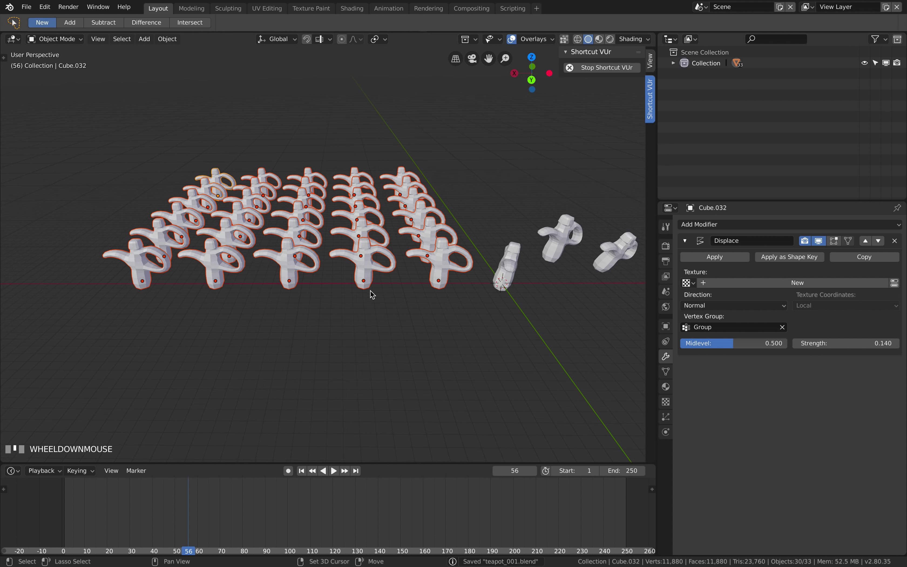
middle_click_drag(371, 294, 354, 296)
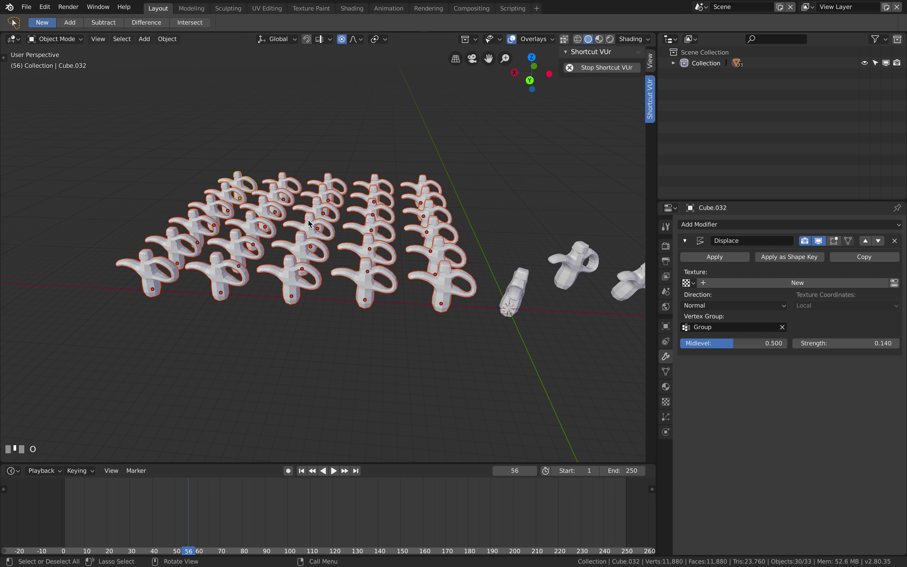
- Try to move the selected teapot grid with smooth proportional editing, enlarging the influence to about 19.19 and reducing it to about 11.92
key("g")
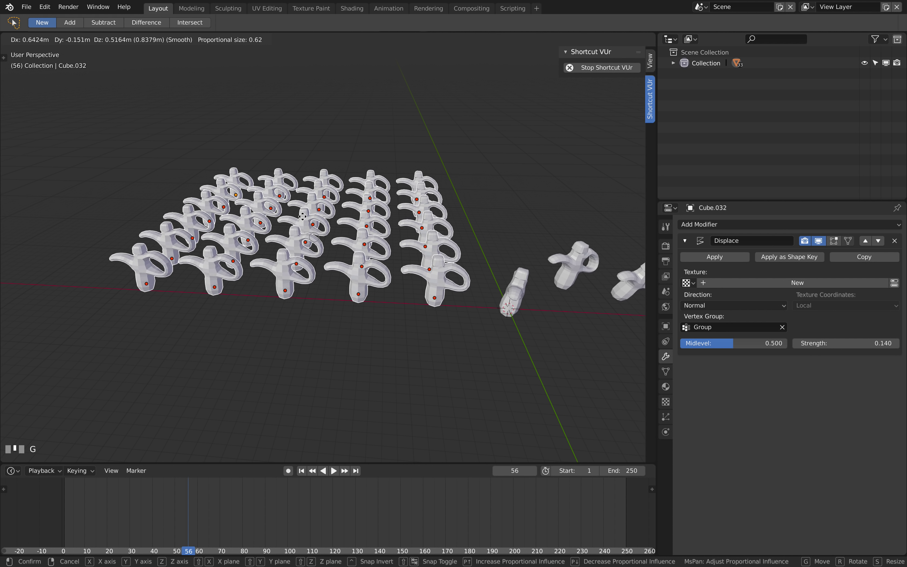
scroll(307, 203, "down", 20)
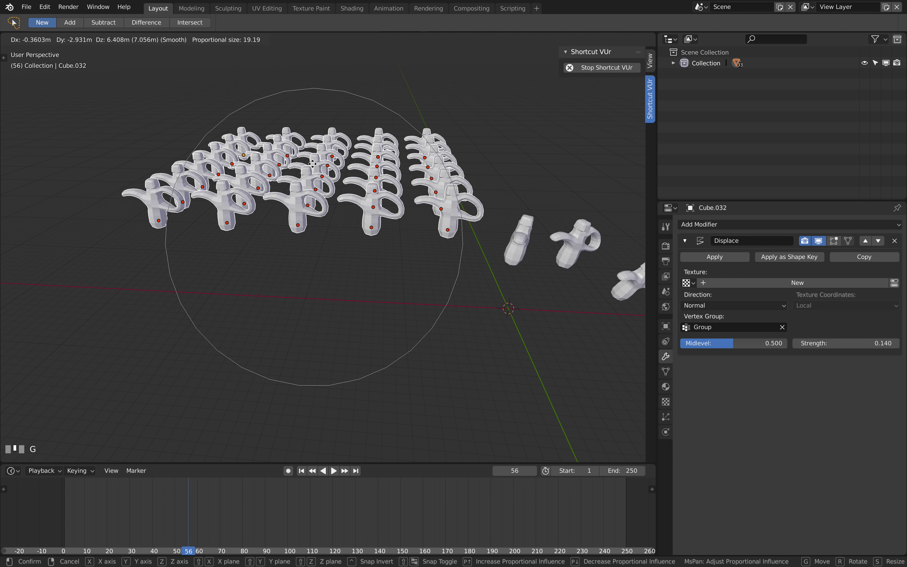
scroll(306, 169, "up", 8)
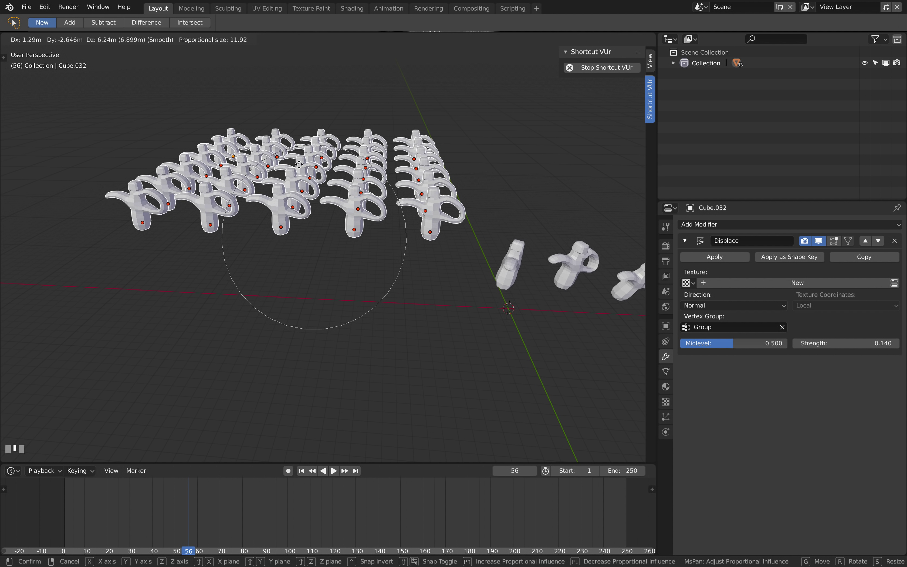
key("Escape")
- Move a single teapot in the middle of the grid with smooth proportional editing at an influence size of about 23.23
left_click(305, 224)
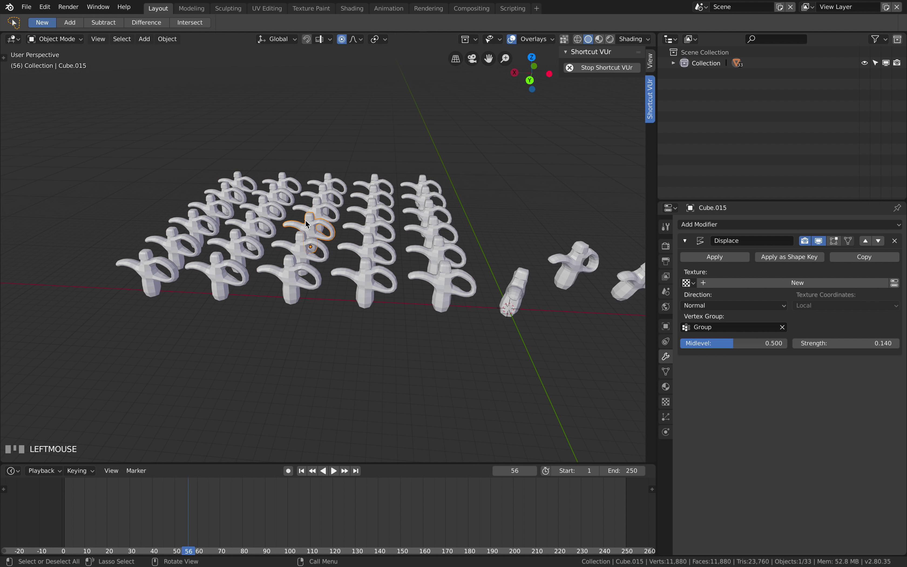
middle_click_drag(310, 225, 327, 239)
key("g")
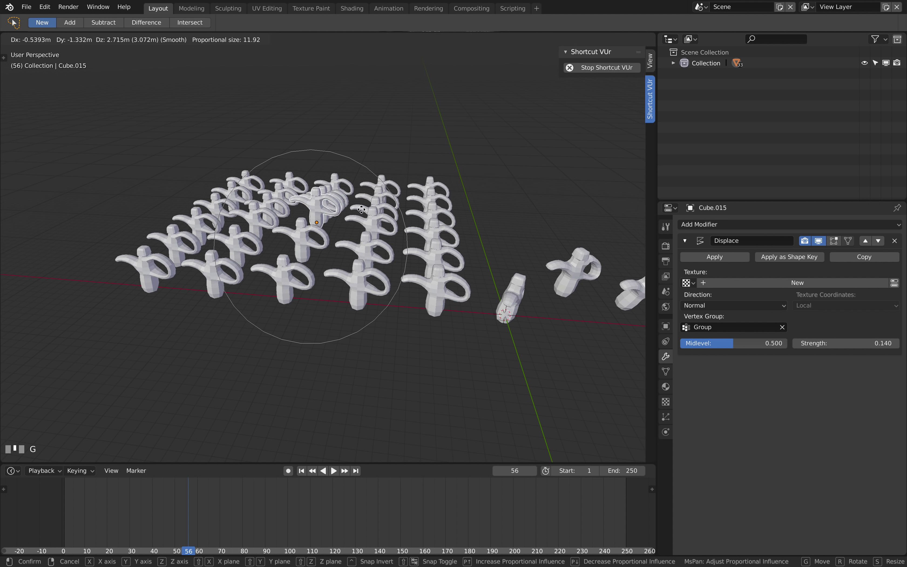
scroll(356, 182, "down", 12)
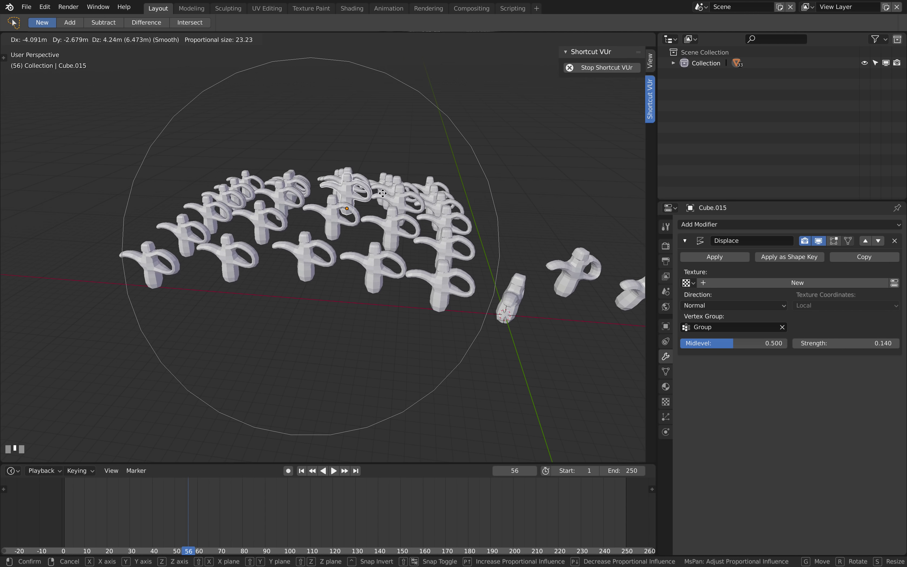
left_click(350, 214)
- Scale and trackball-rotate the mid-grid teapot together with its neighbours using proportional editing
key("s")
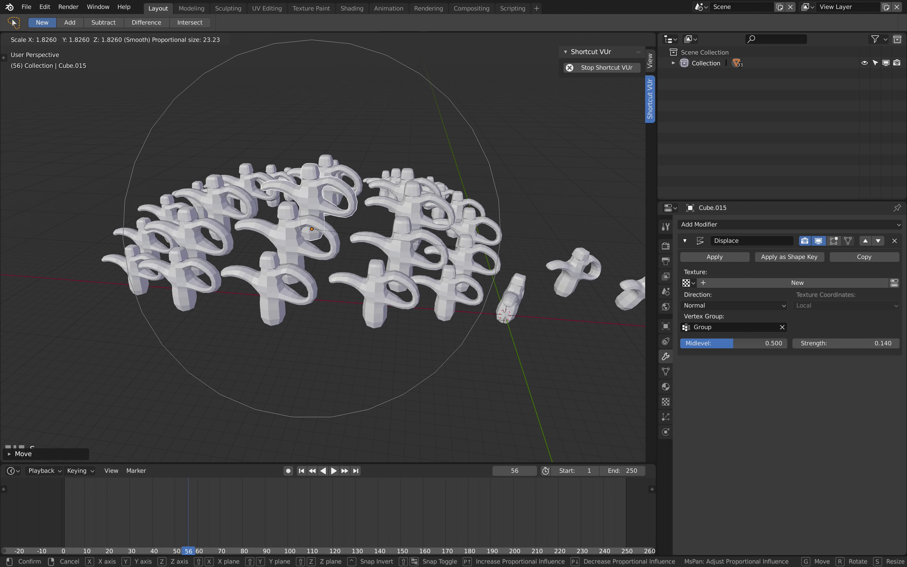
left_click(406, 240)
key("r")
key("r")
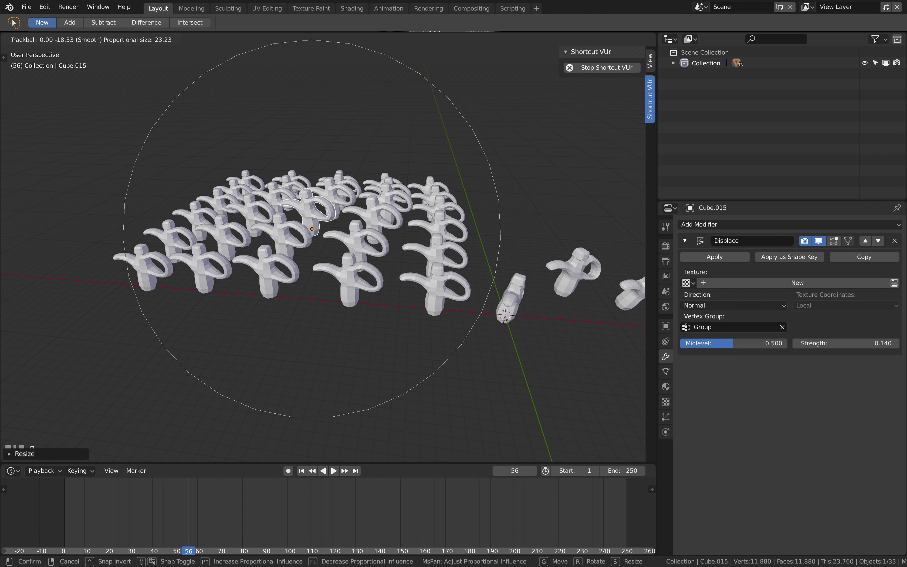
left_click(418, 243)
- Try moving and scaling the mid-grid teapot with the proportional influence reduced to about 13.11, cancelling each attempt
key("o")
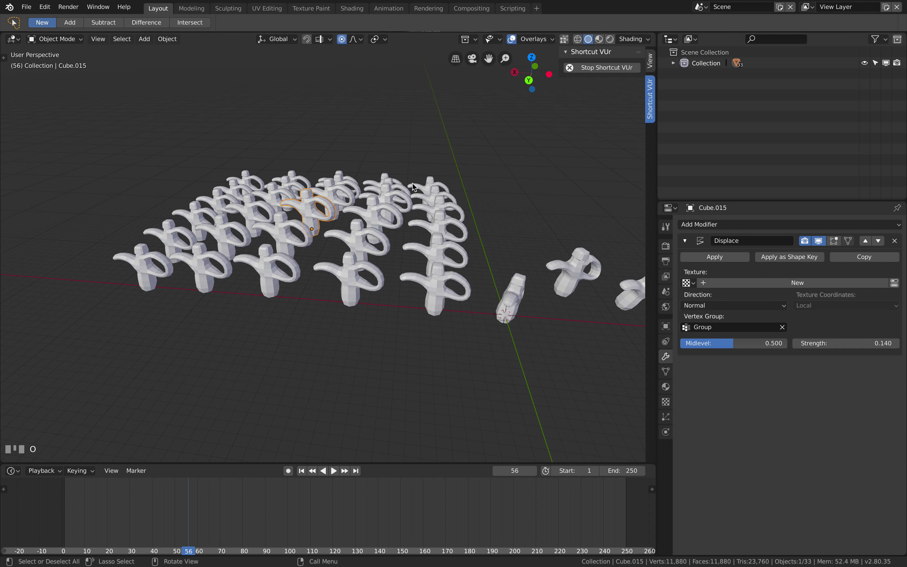
key("g")
scroll(379, 180, "up", 5)
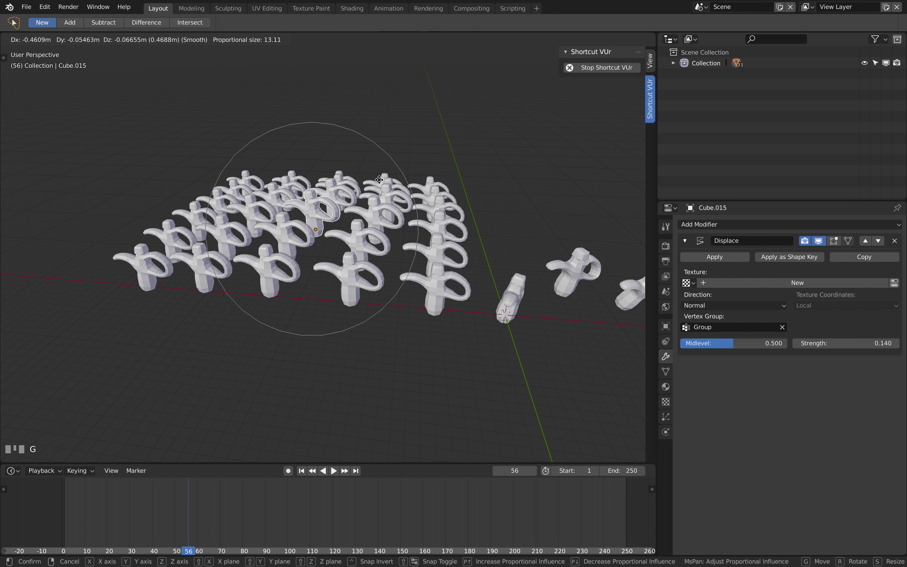
key("Escape")
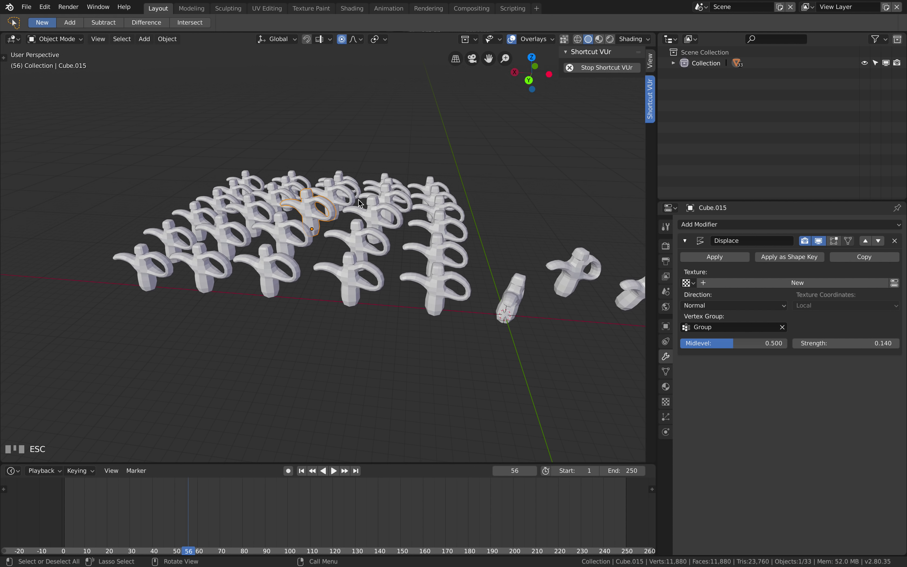
key("g")
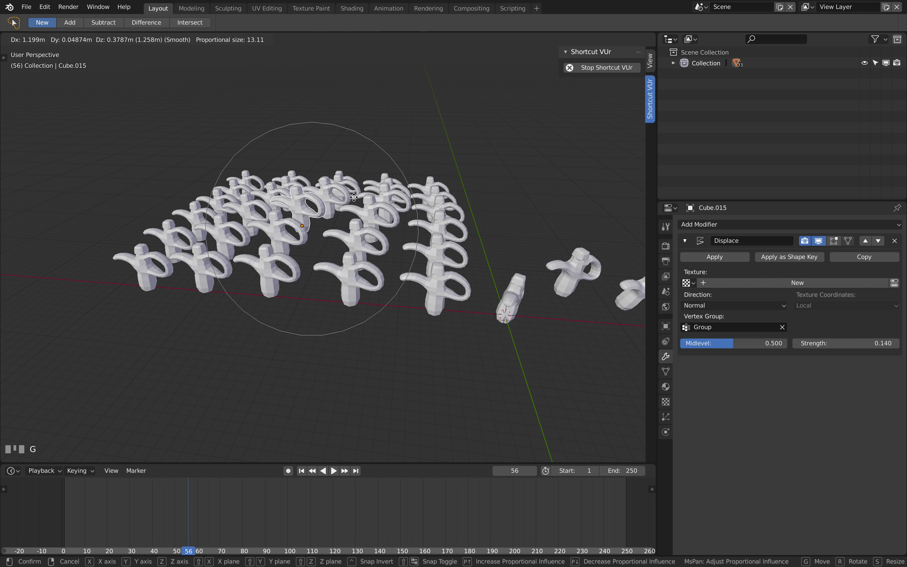
key("Escape")
key("s")
key("Escape")
key("s")
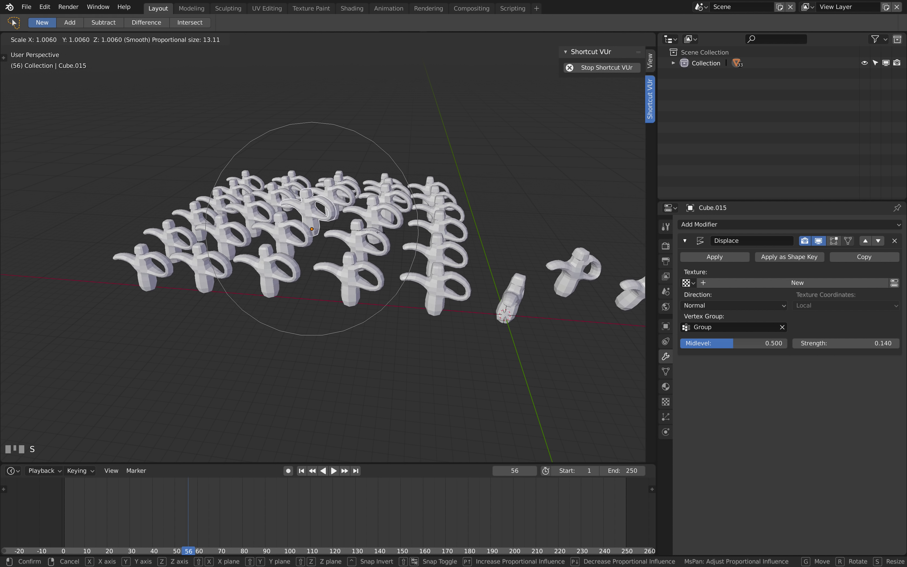
key("Escape")
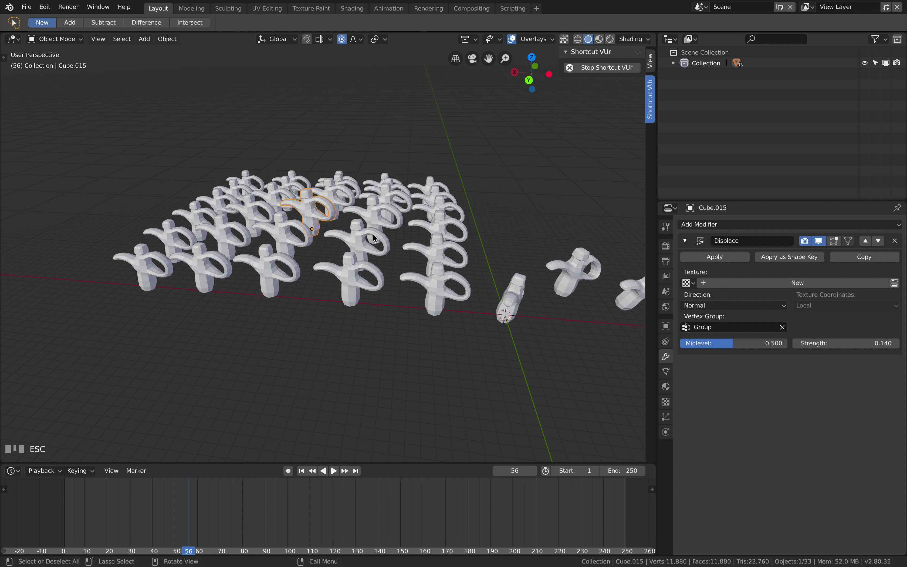
- Try scaling the mid-grid teapot while repeatedly enlarging and shrinking the proportional influence circle, and cancel the scaling
key("s")
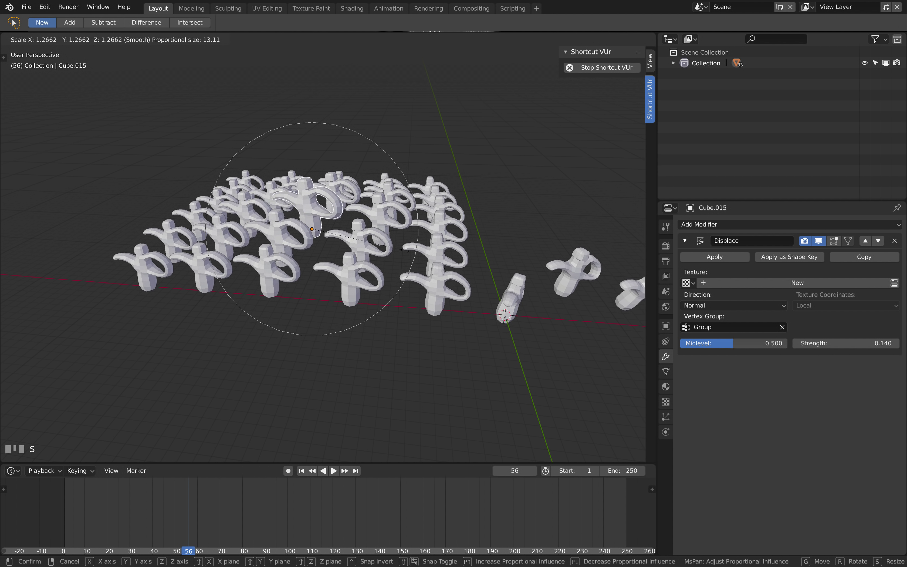
scroll(412, 255, "up", 1)
scroll(410, 252, "down", 6)
scroll(408, 249, "up", 5)
scroll(407, 248, "down", 2)
scroll(413, 248, "down", 1)
scroll(416, 249, "up", 1)
scroll(422, 248, "down", 1)
scroll(427, 249, "up", 1)
scroll(424, 250, "down", 3)
scroll(416, 249, "up", 3)
scroll(408, 250, "down", 2)
key("Escape")
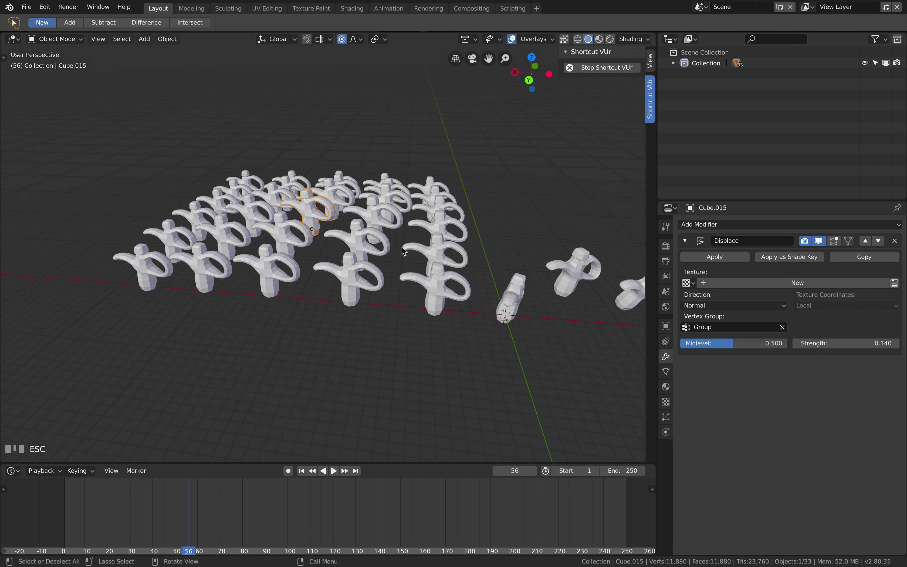
- Turn off proportional editing and try moving the mid-grid teapot on its own
key("s")
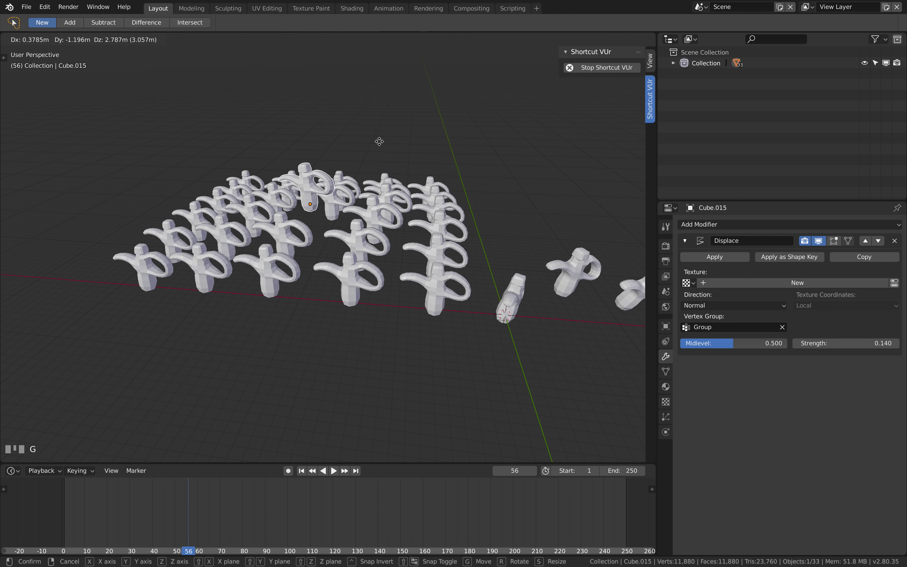
key("Escape")
- Switch the viewport repeatedly between perspective and orthographic projection, ending in perspective, and try the camera view
middle_click_drag(387, 182, 431, 158)
scroll(455, 168, "down", 3)
left_click_drag(518, 84, 505, 88)
left_click(454, 60)
left_click(454, 59)
left_click(455, 60)
left_click(457, 62)
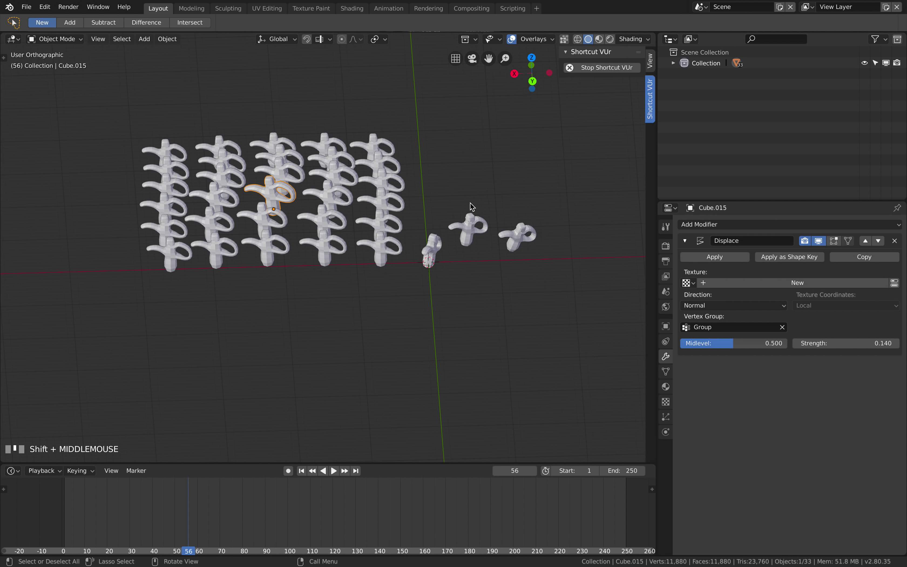
left_click(459, 62)
left_click(461, 60)
left_click(461, 60)
left_click(461, 61)
left_click(456, 60)
left_click(456, 60)
left_click(457, 60)
left_click(456, 60)
left_click(456, 60)
left_click(456, 60)
middle_click_drag(456, 61, 467, 128)
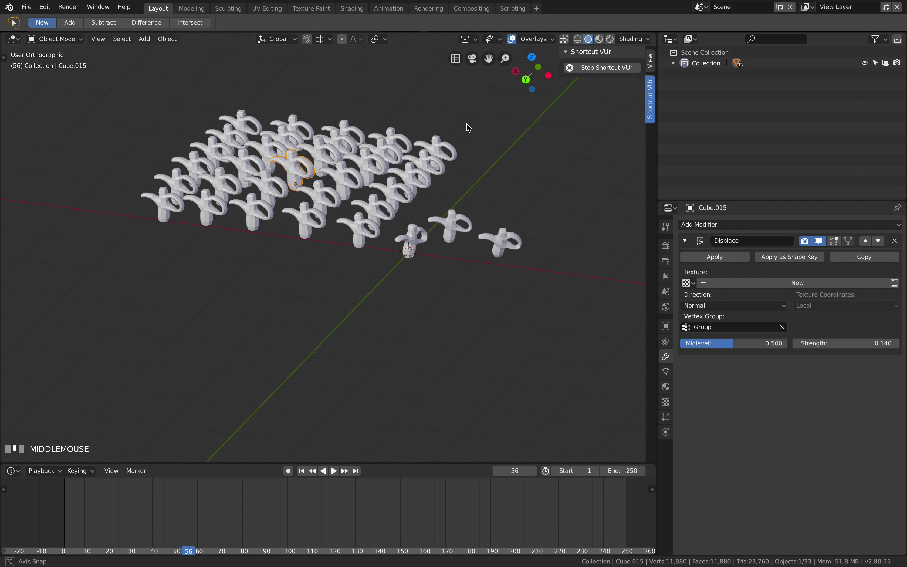
left_click(456, 59)
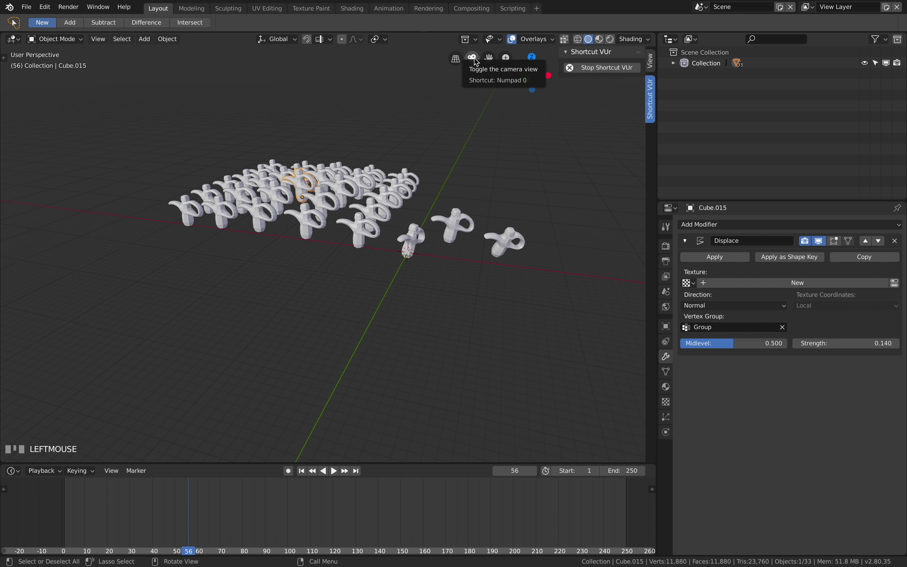
left_click(473, 59)
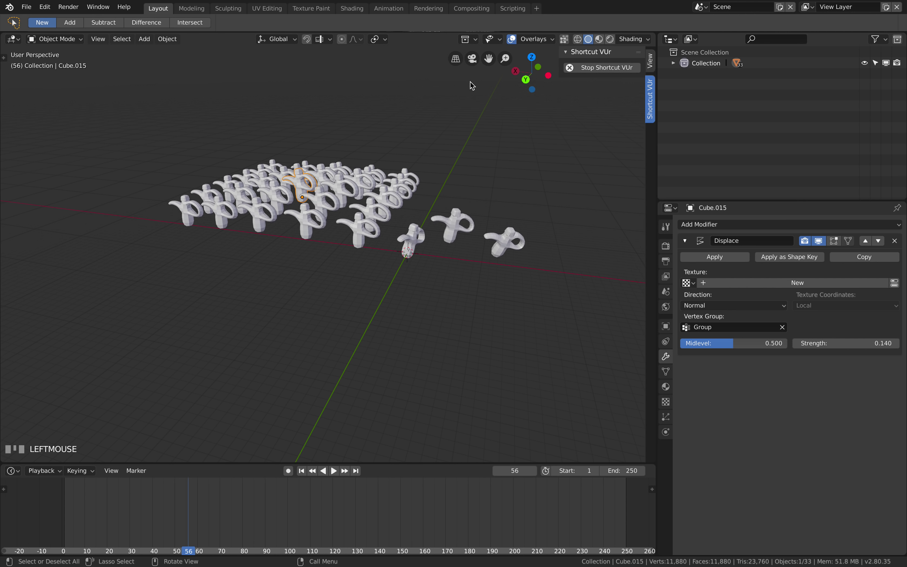
- Add a camera at the scene origin and toggle the camera view several times, ending inside it
middle_click_drag(471, 86, 478, 91)
key("shift+a")
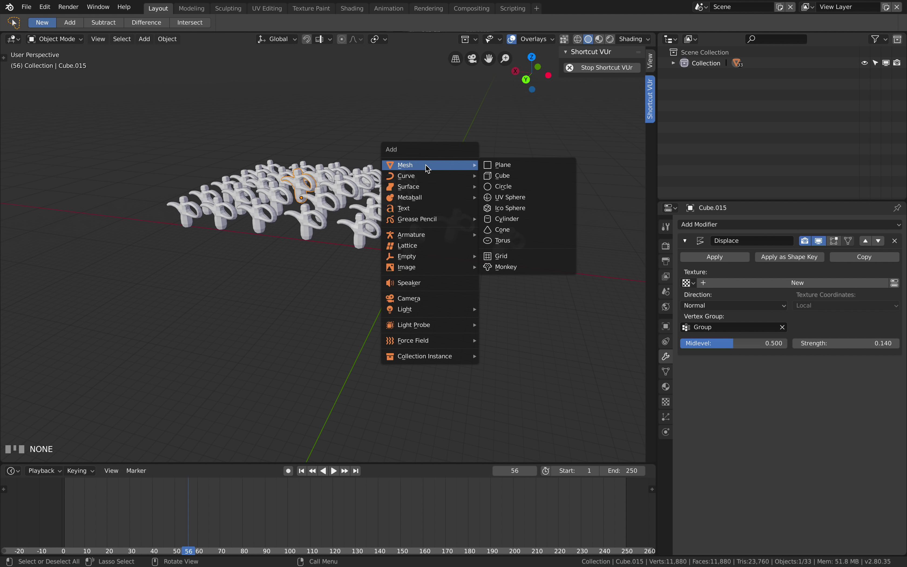
left_click(419, 300)
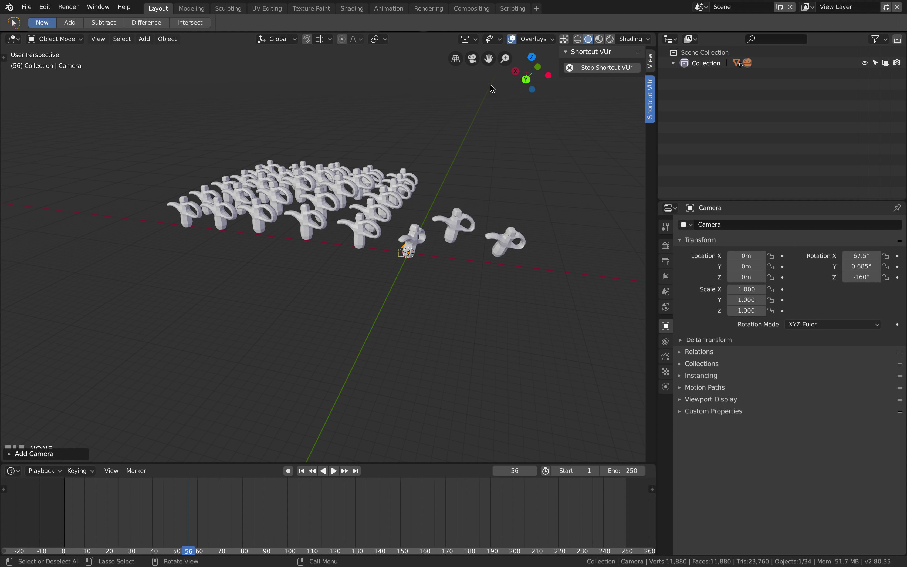
left_click(473, 58)
left_click(473, 58)
left_click(473, 59)
left_click(473, 59)
left_click(473, 58)
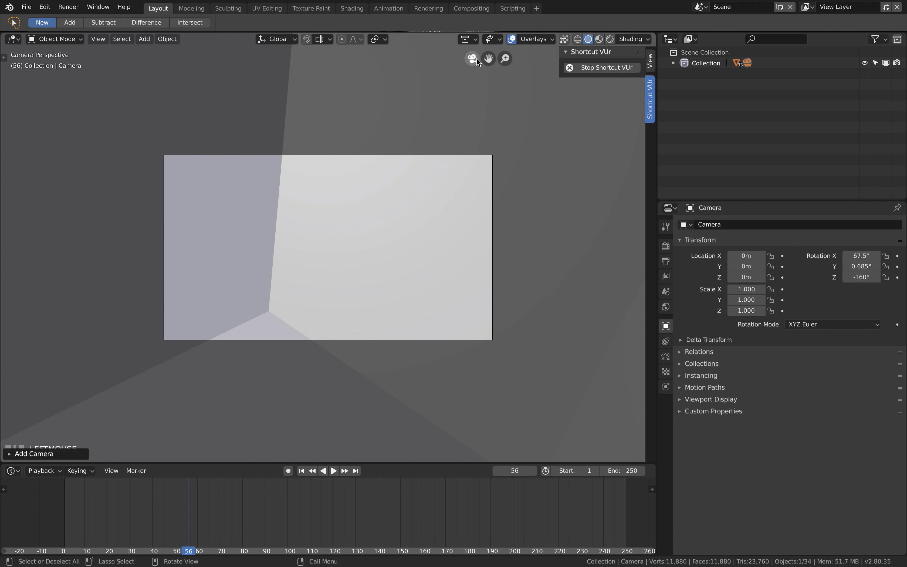
- Lock the camera to the view, frame the teapot grid from about X -22.46, Y 54.73, Z 27.75 m, and unlock it
left_click(650, 65)
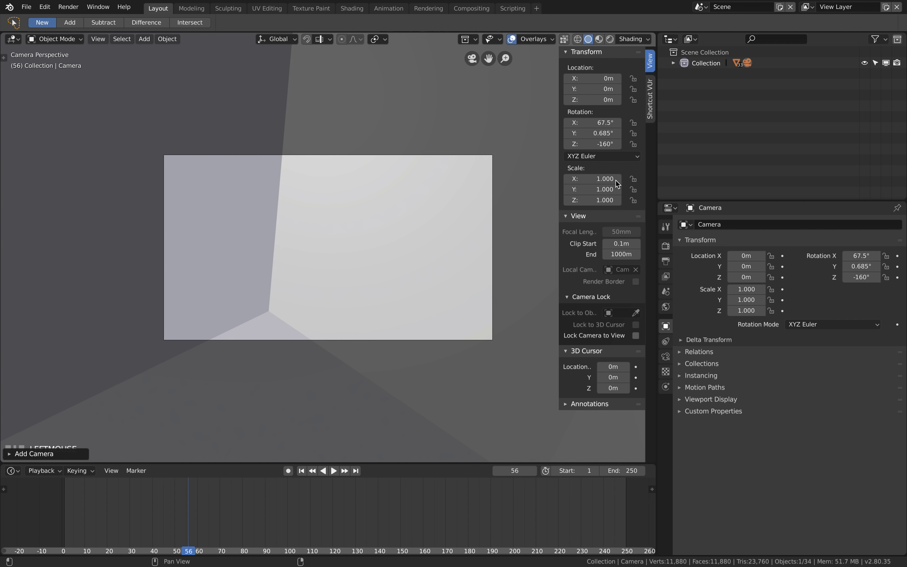
left_click(635, 335)
scroll(291, 313, "down", 5)
scroll(310, 299, "down", 18)
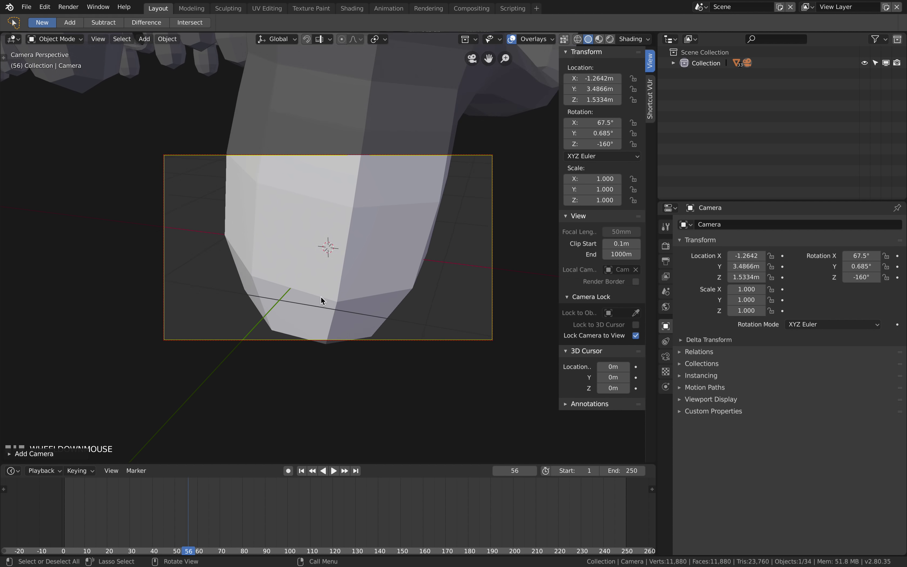
middle_click_drag(328, 257, 360, 278)
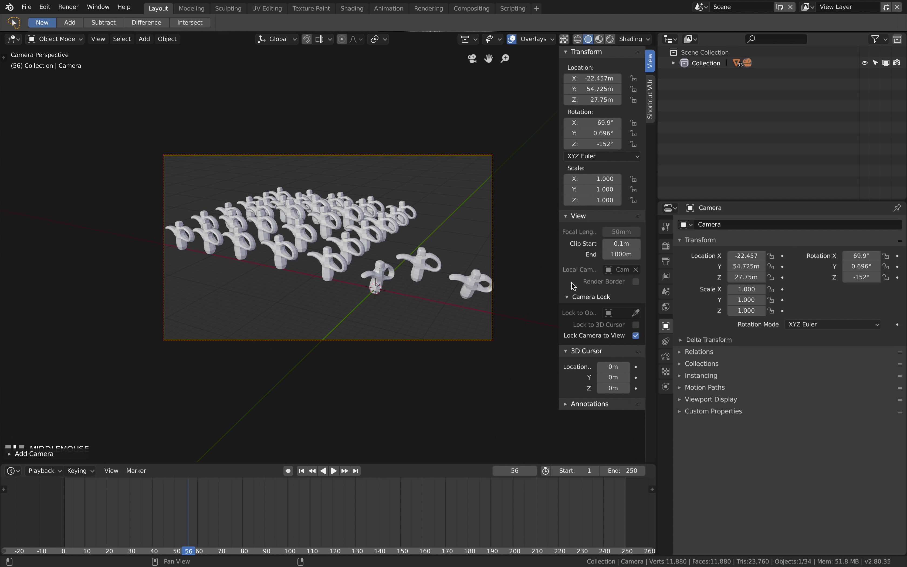
left_click(635, 335)
- Toggle between the camera view and the free perspective view, ending in user perspective
middle_click_drag(298, 267, 367, 265)
scroll(368, 265, "up", 4)
left_click(472, 59)
left_click(472, 59)
left_click(472, 59)
- Look around the teapots by panning, zooming and orbiting with the viewport's on-screen navigation controls
middle_click_drag(270, 278, 259, 280)
scroll(333, 263, "down", 5)
middle_click_drag(333, 262, 332, 265)
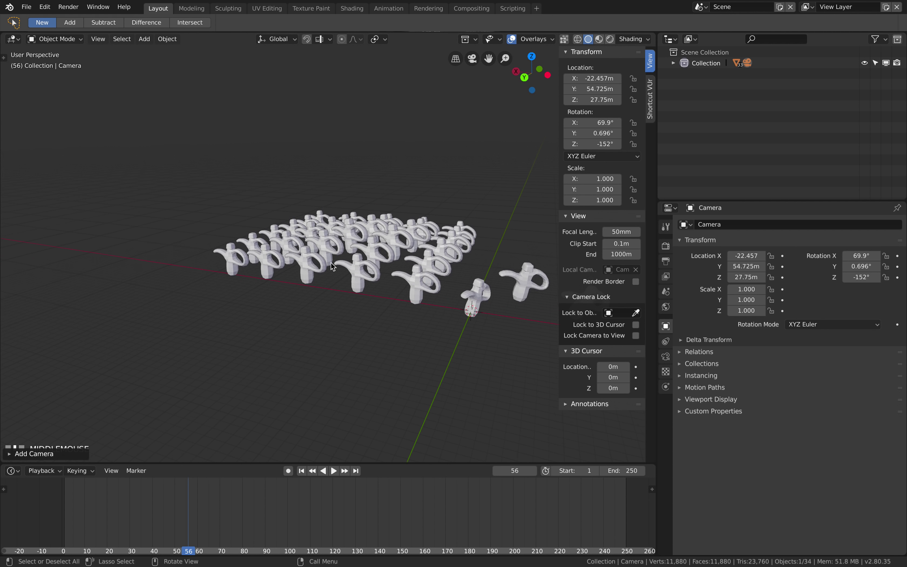
scroll(264, 258, "up", 2)
left_click_drag(489, 58, 505, 38)
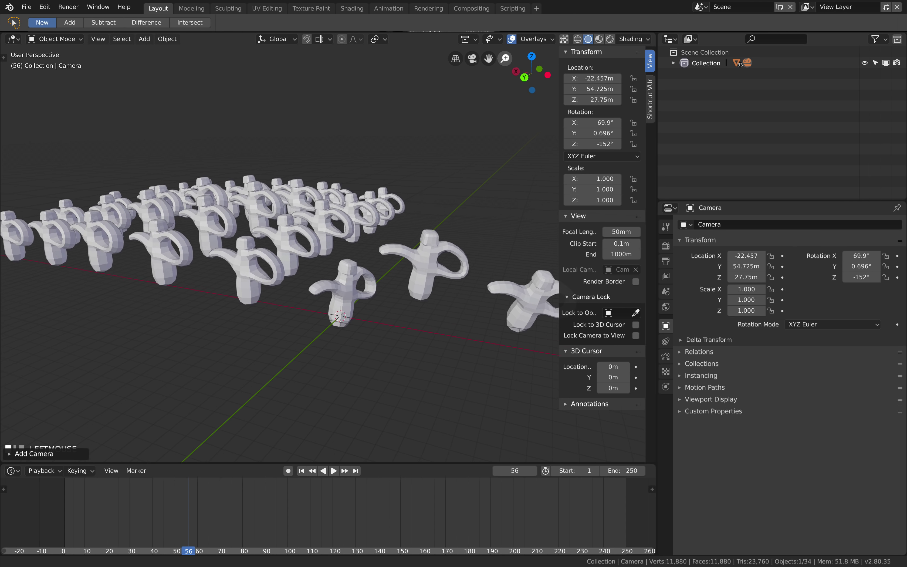
left_click_drag(532, 73, 508, 101)
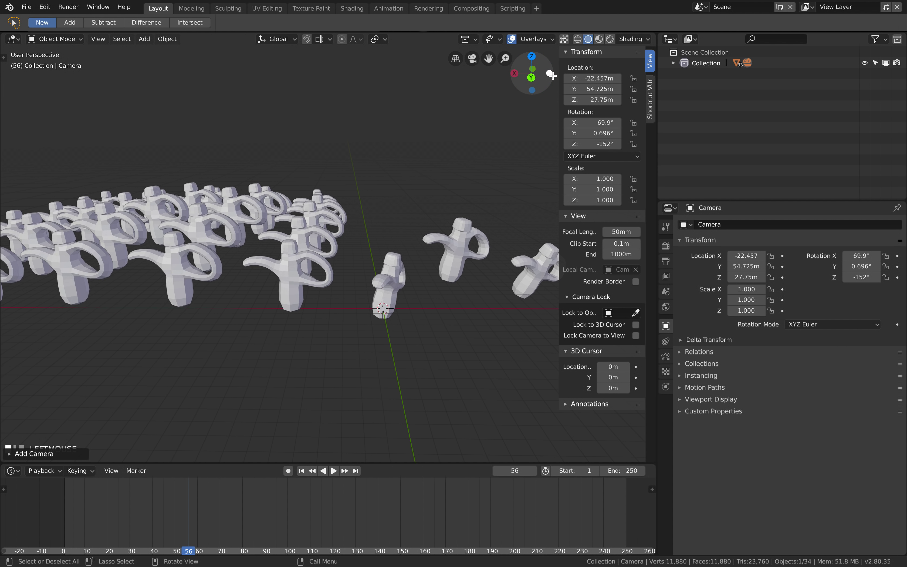
middle_click_drag(505, 105, 389, 171)
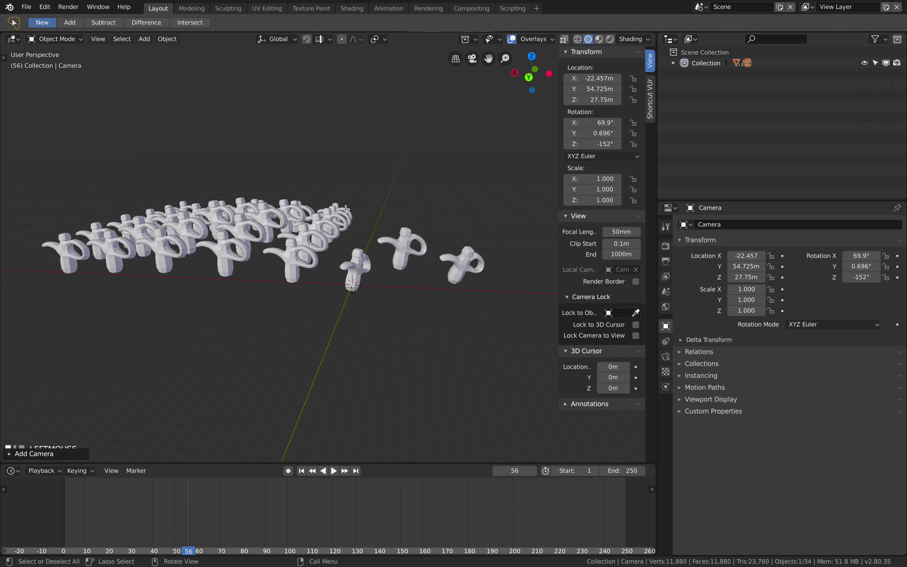
- Select a few individual teapots, select every object in the scene, and clear the selection
left_click(346, 209)
scroll(345, 208, "down", 2)
scroll(337, 207, "up", 3)
left_click(312, 206)
left_click(315, 196)
key("a")
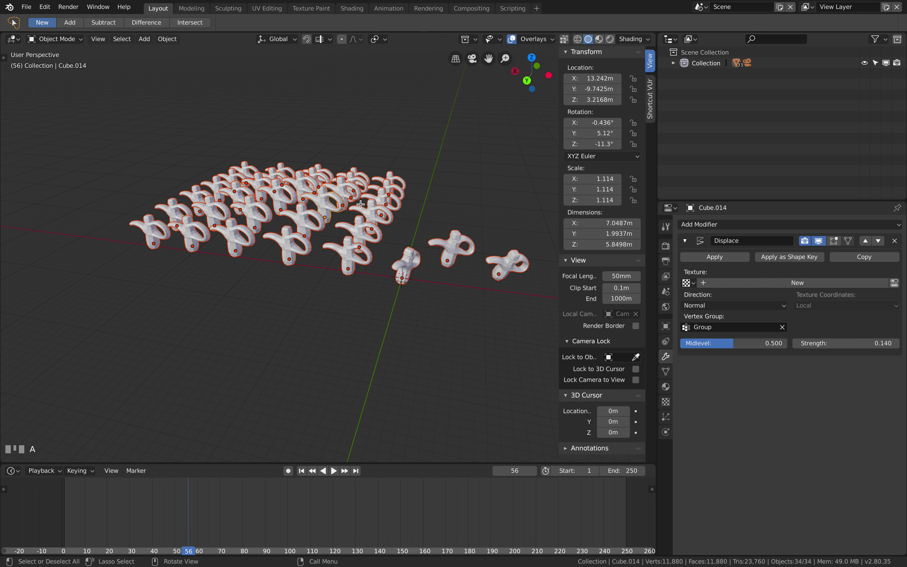
key("alt+a")
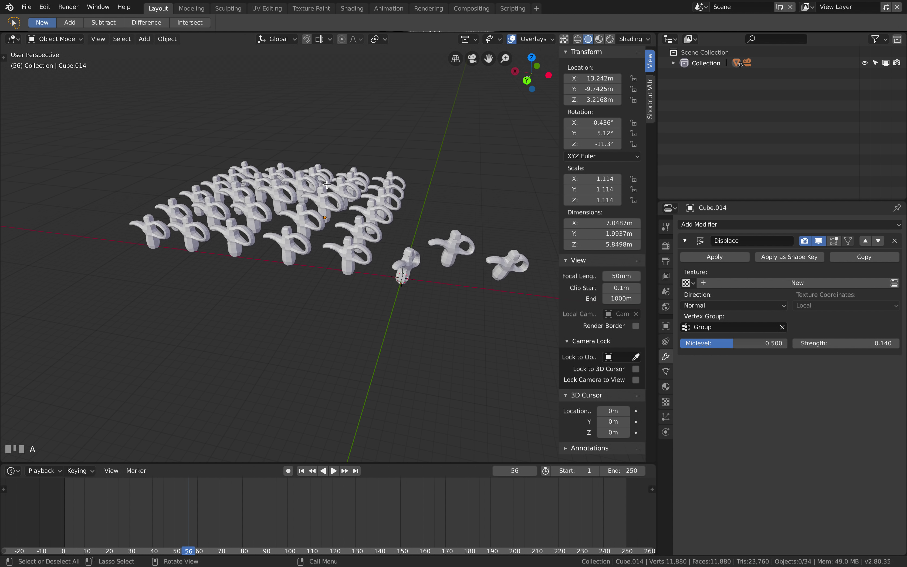
- Hide three teapots inside the grid one at a time and reveal all hidden objects again
left_click(340, 199)
key("g")
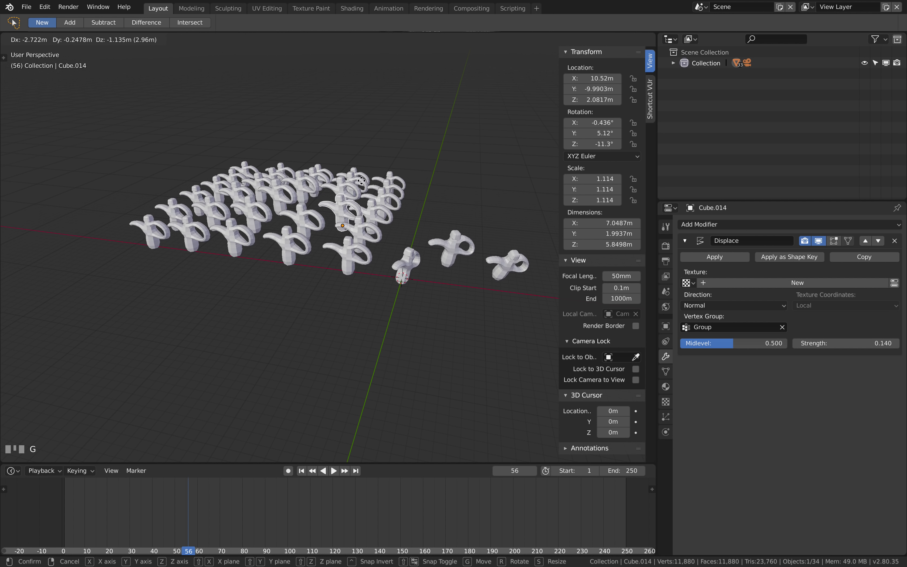
key("Escape")
key("h")
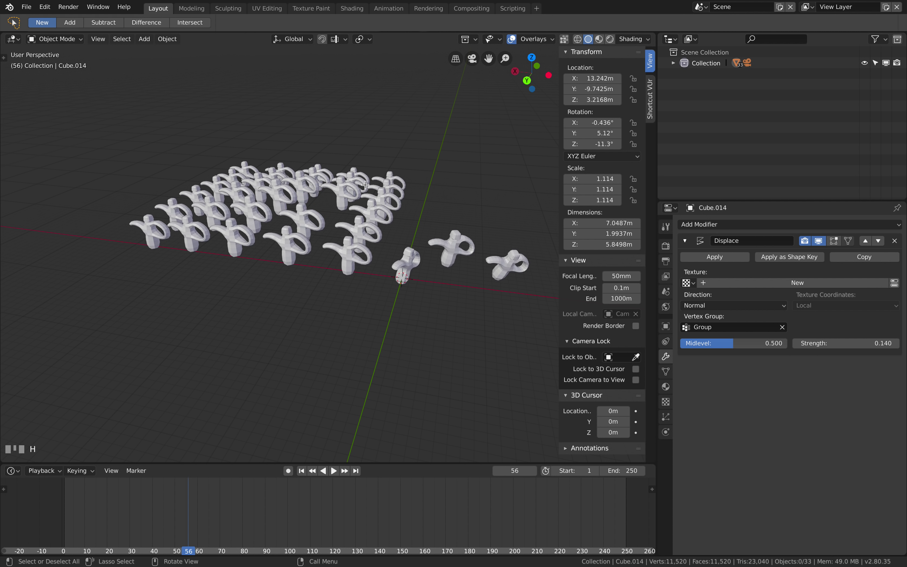
left_click(275, 185)
middle_click_drag(275, 184, 276, 188)
key("h")
left_click(214, 213)
key("h")
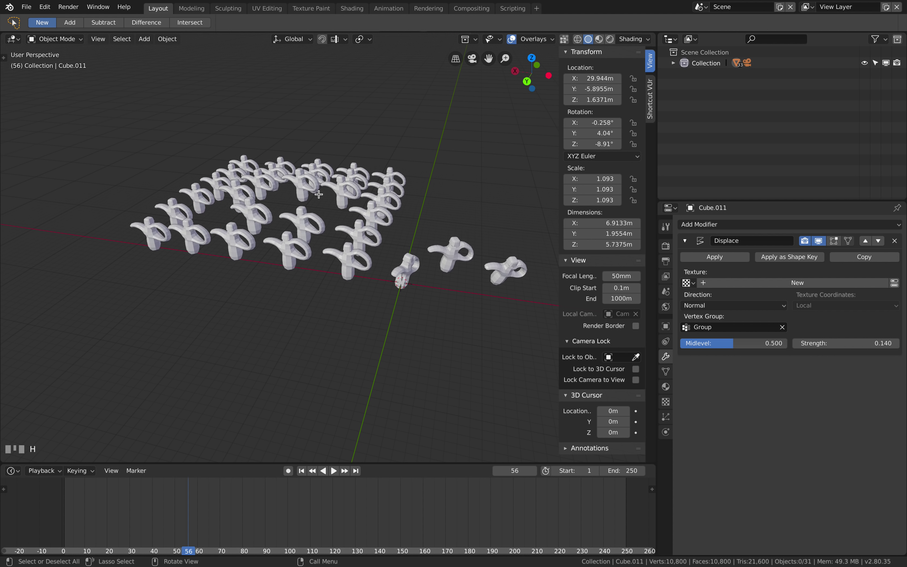
middle_click_drag(334, 198, 334, 199)
key("alt+h")
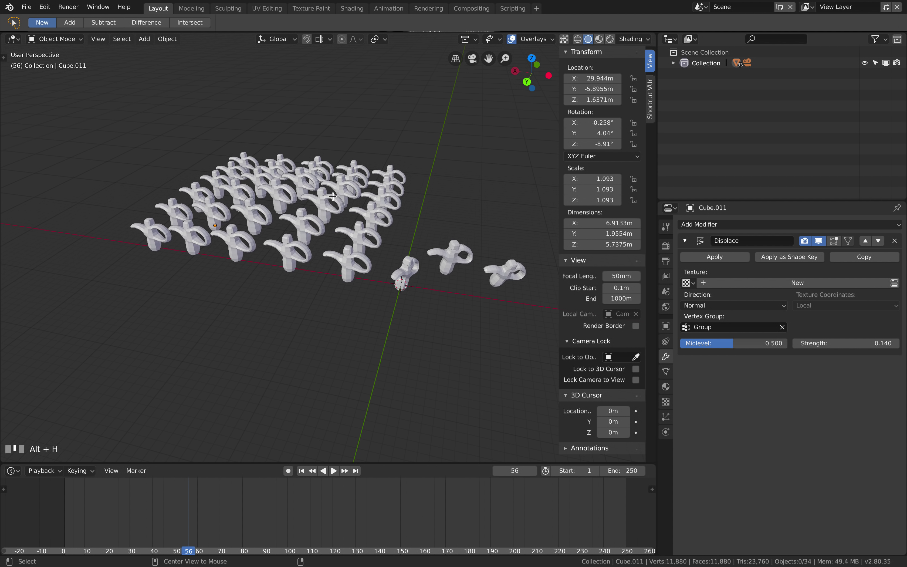
- Make a teapot near the far corner of the grid active and select all objects
left_click(362, 181)
left_click(381, 182)
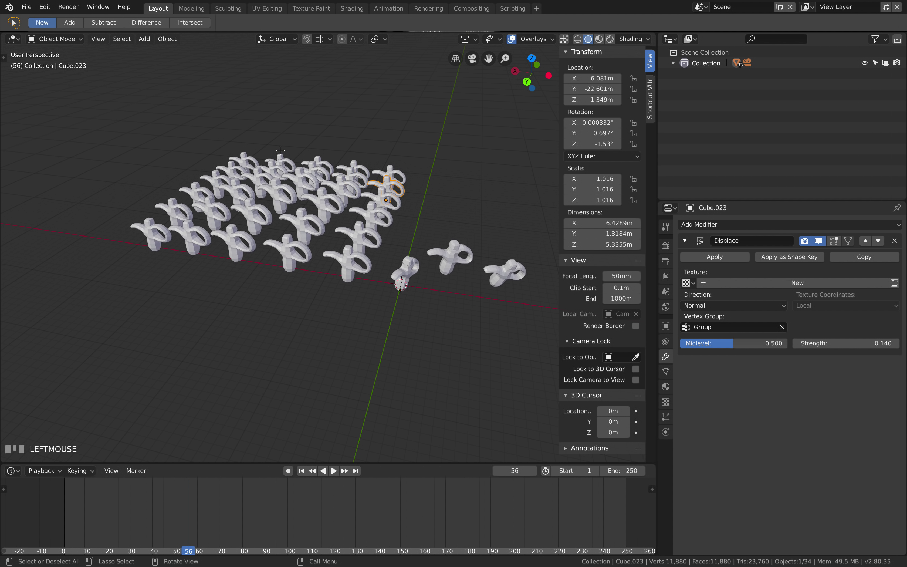
scroll(343, 189, "up", 1)
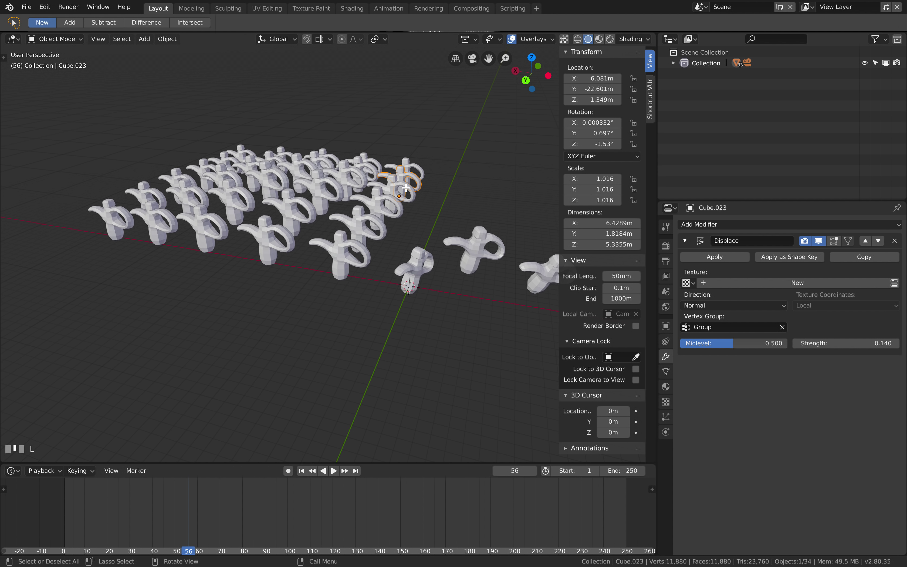
scroll(406, 188, "down", 1)
middle_click_drag(415, 196, 377, 194, "shift")
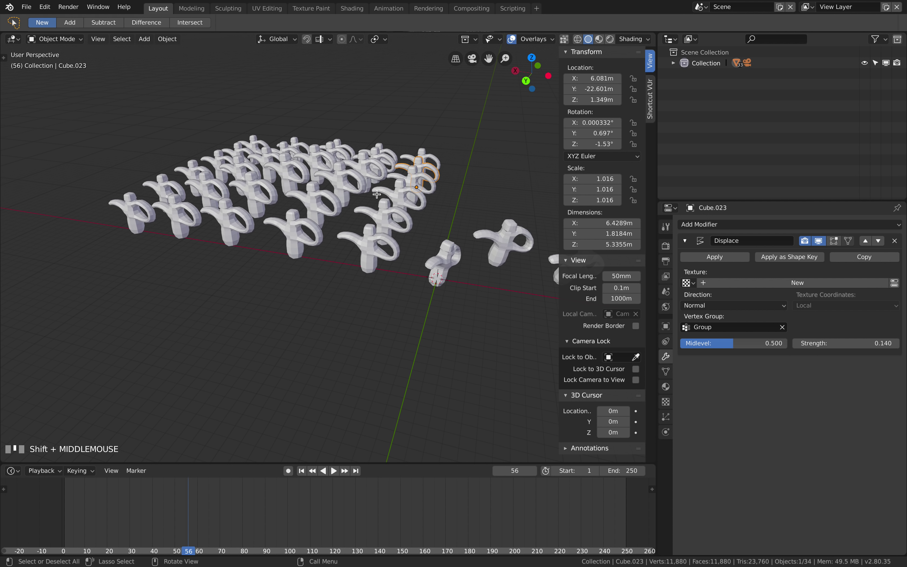
key("z")
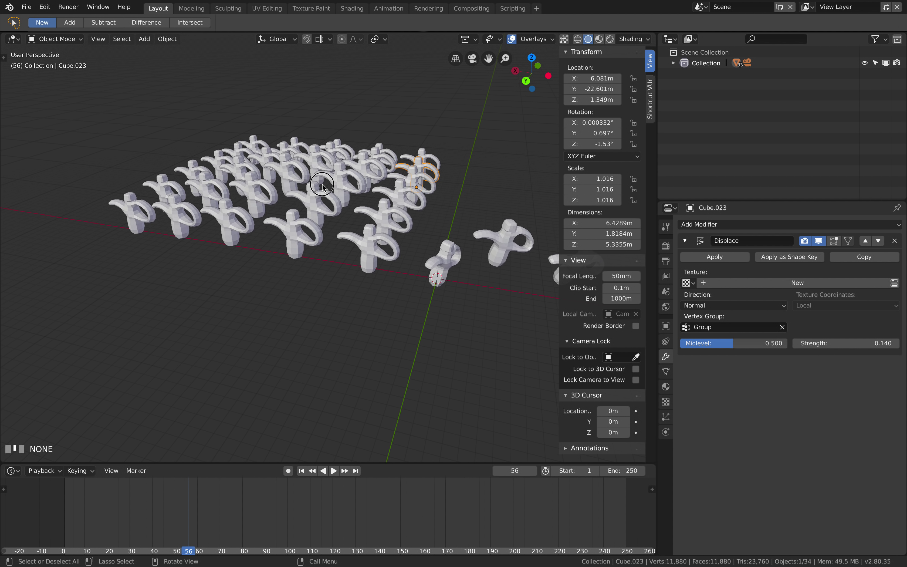
middle_click_drag(321, 184, 350, 193)
key("a")
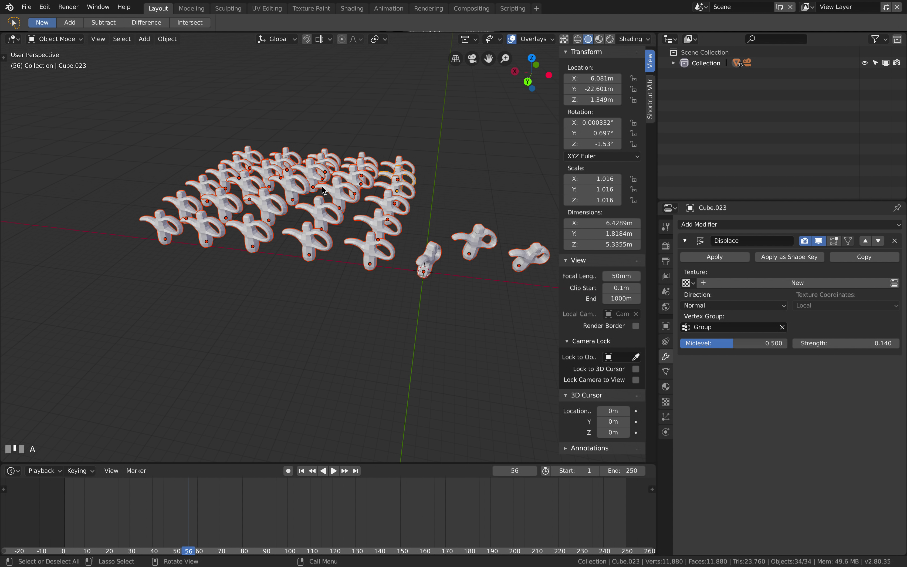
- Show the selected teapots in Wireframe shading and switch the viewport to LookDev shading
left_click(264, 186)
scroll(269, 184, "up", 2)
key("z")
left_click(278, 179)
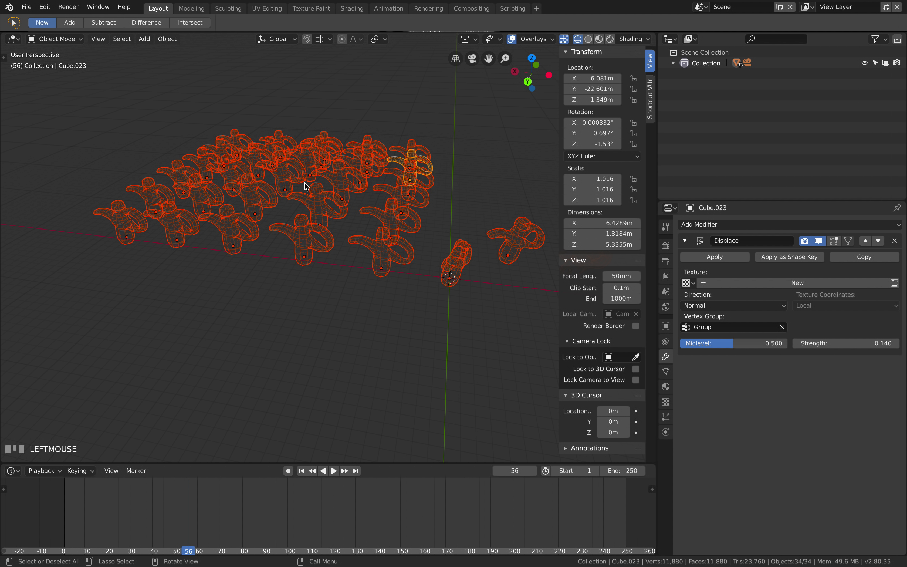
scroll(341, 186, "up", 3)
middle_click_drag(344, 186, 371, 186)
key("z")
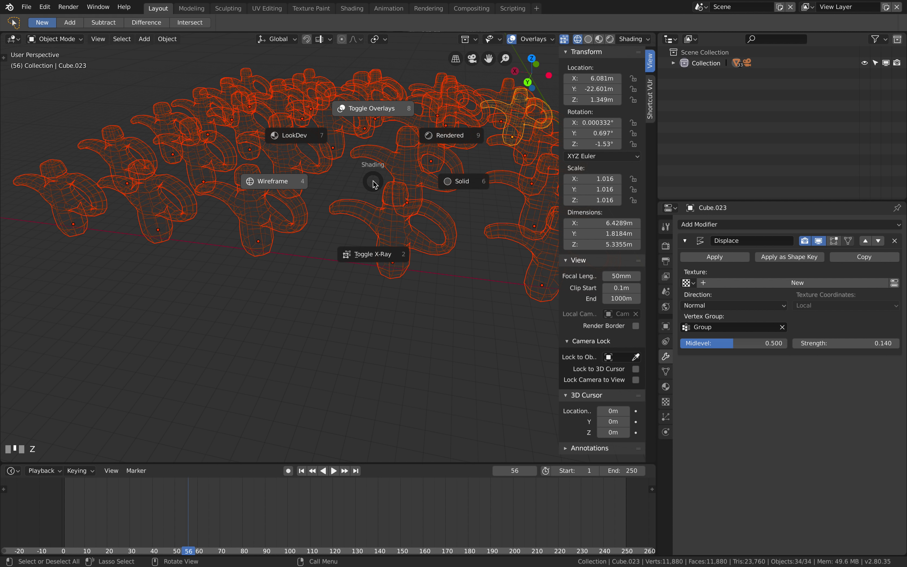
left_click(311, 141)
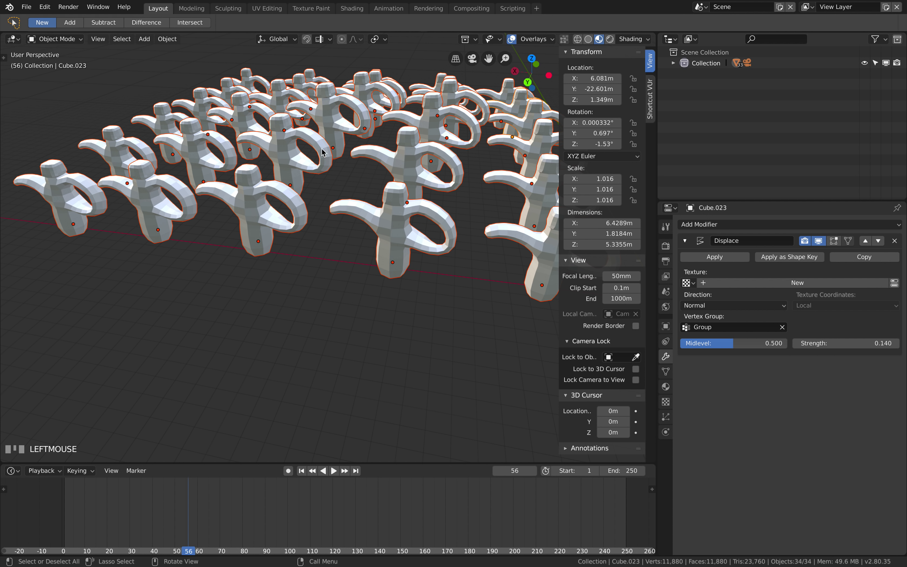
- Toggle the viewport overlays off and on repeatedly in LookDev shading, ending with them on
key("z")
left_click(339, 177)
key("z")
left_click(351, 166)
key("z")
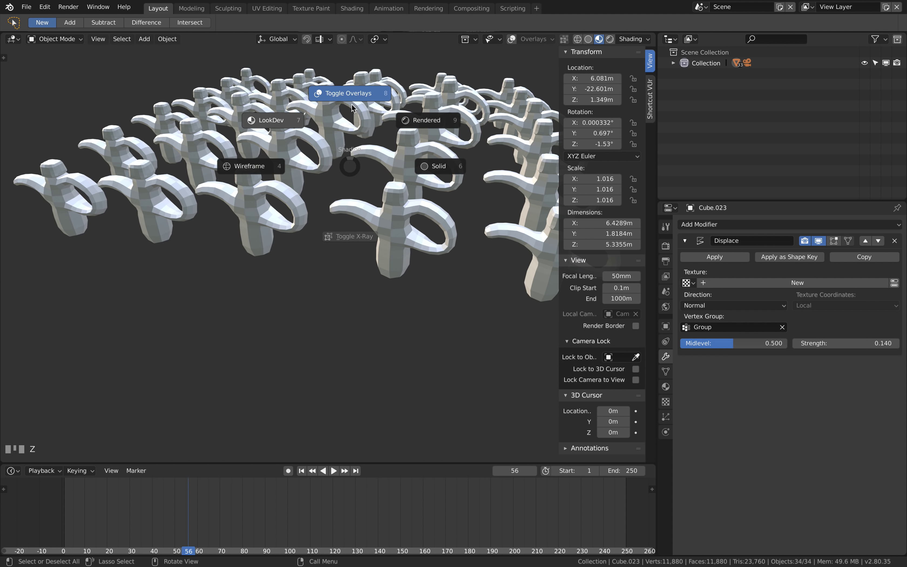
left_click(326, 341)
key("z")
left_click(327, 277)
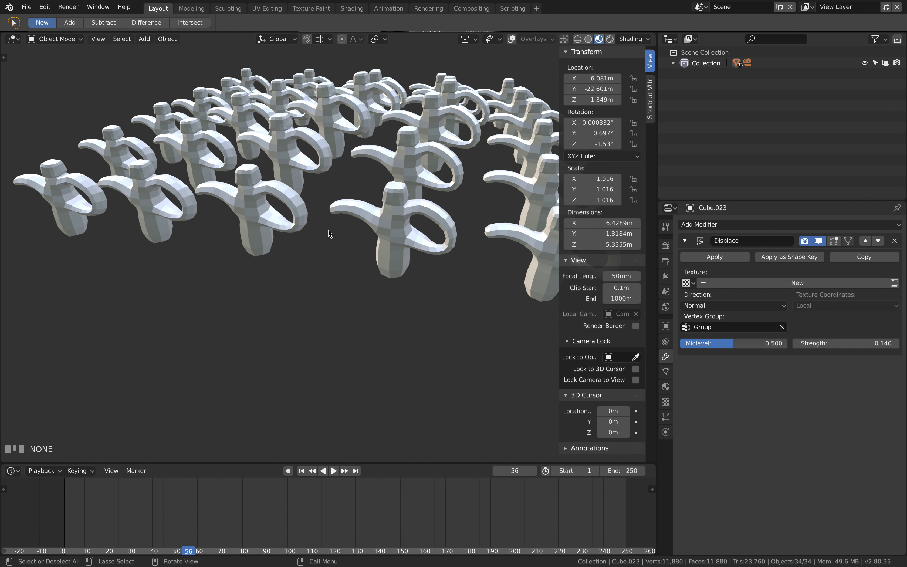
key("z")
left_click(329, 198)
- Return the viewport to Solid shading and toggle X-Ray on and off
key("z")
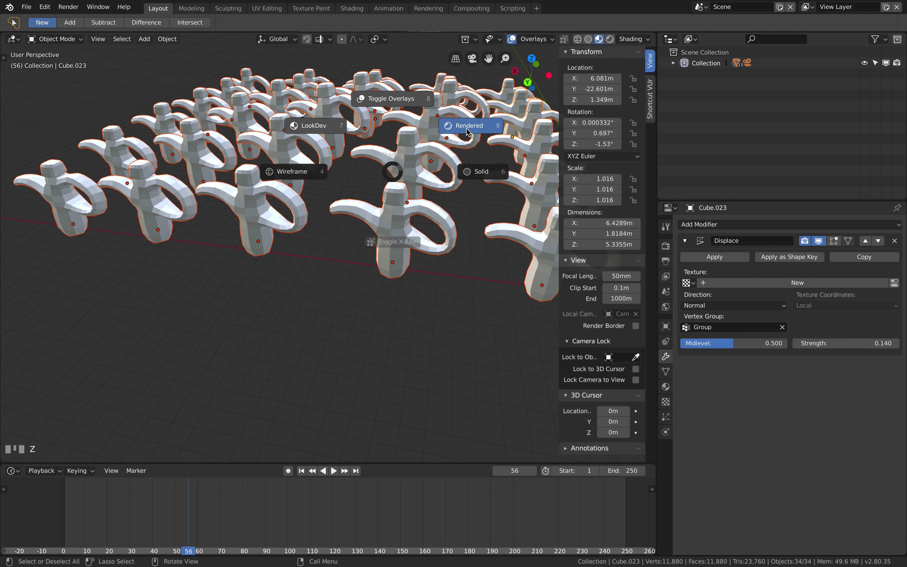
left_click(476, 173)
key("z")
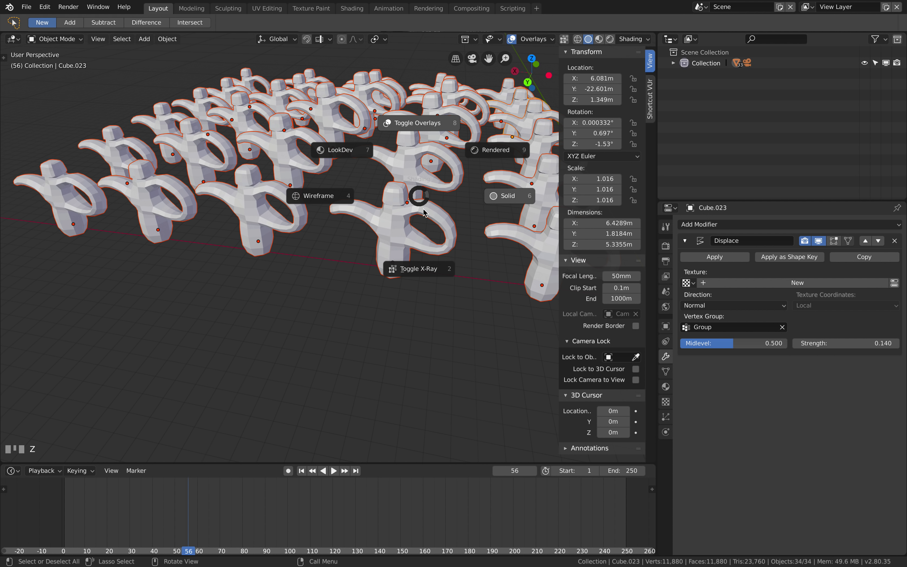
left_click(415, 264)
middle_click_drag(347, 253, 376, 251)
key("z")
left_click(360, 325)
middle_click_drag(374, 299, 367, 279, "shift")
- Toggle the viewport overlays, leaving them on, and examine the available overlay settings
left_click(512, 39)
left_click(525, 39)
left_click(522, 39)
left_click(520, 39)
left_click(512, 39)
left_click(536, 39)
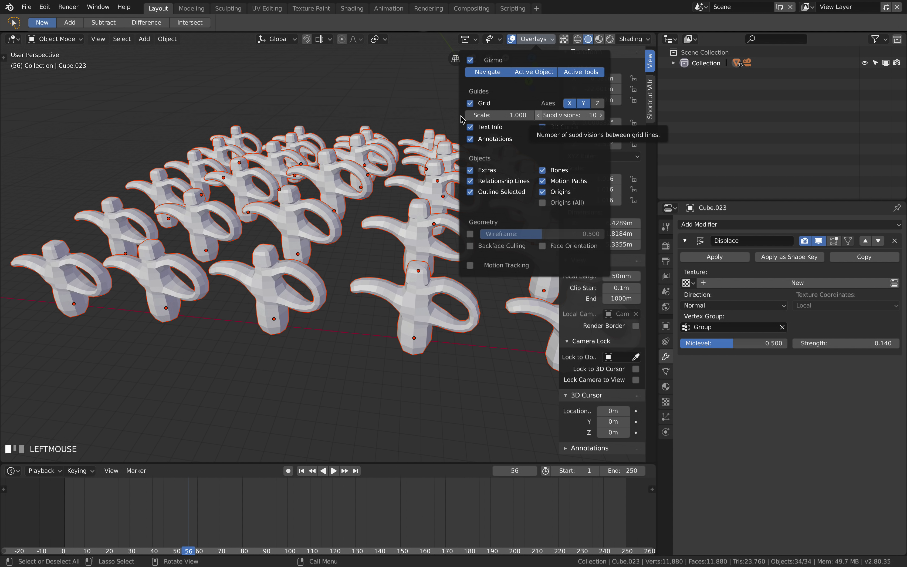
- Deselect all objects and collapse the viewport's sidebar
left_click(333, 117)
middle_click_drag(333, 117, 564, 124)
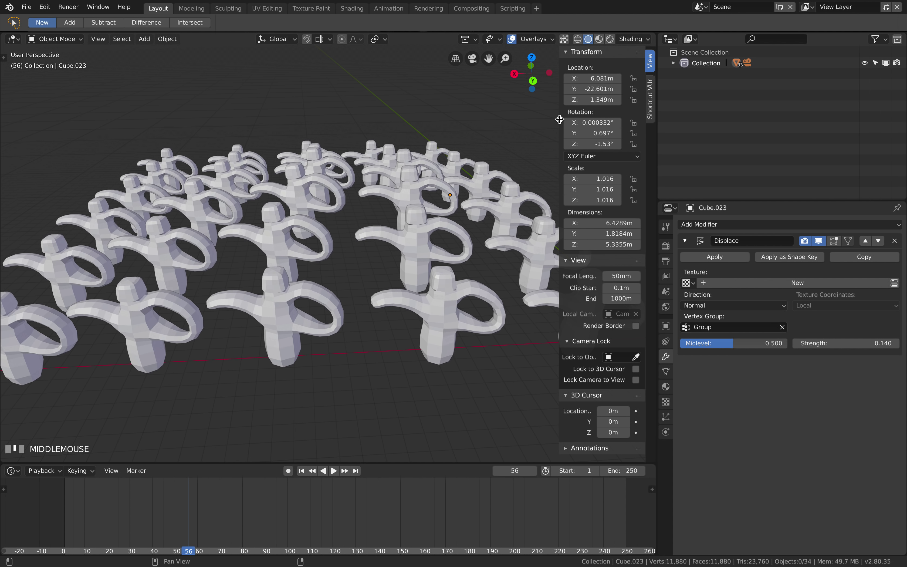
left_click_drag(559, 120, 600, 120)
middle_click_drag(600, 120, 409, 162, "shift")
- Add a cube, scale it up well beyond the teapots' size and position it above the grid
key("shift+a")
mouse_move(417, 28)
left_click(471, 38)
key("g")
left_click(408, 98)
key("s")
left_click(589, 239)
middle_click_drag(560, 227, 529, 247, "shift")
key("g")
left_click(500, 168)
scroll(496, 172, "down", 3)
middle_click_drag(491, 176, 383, 214, "shift")
scroll(485, 205, "up", 2)
- Put the large cube into Edit Mode and toggle the face center markers in the mesh overlays
key("ctrl+Tab")
left_click(532, 202)
left_click(533, 41)
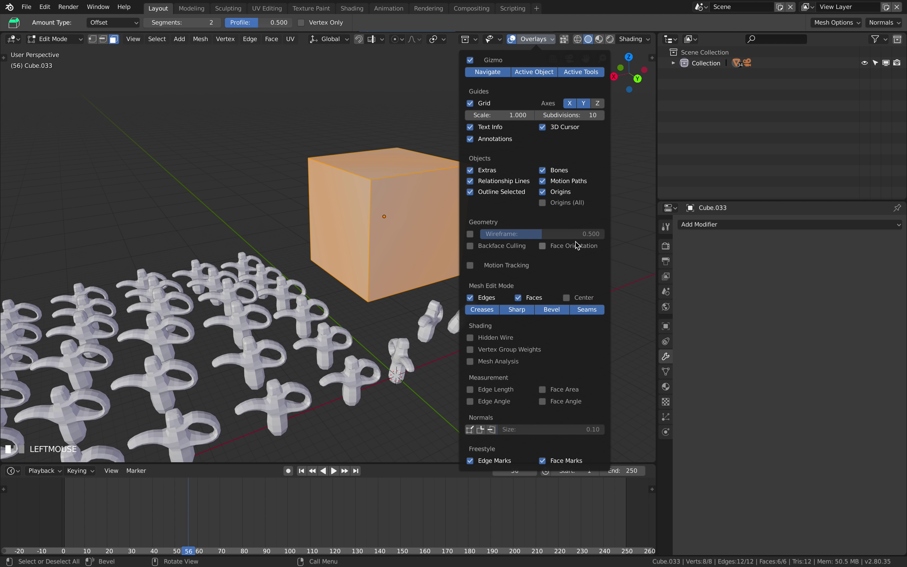
left_click(566, 297)
middle_click_drag(400, 237, 449, 205)
left_click(504, 230)
left_click(511, 213)
left_click(411, 152)
middle_click_drag(412, 152, 274, 181)
- Return to Object Mode and delete the large cube
left_click(444, 201)
key("Tab")
key("x")
left_click(423, 203)
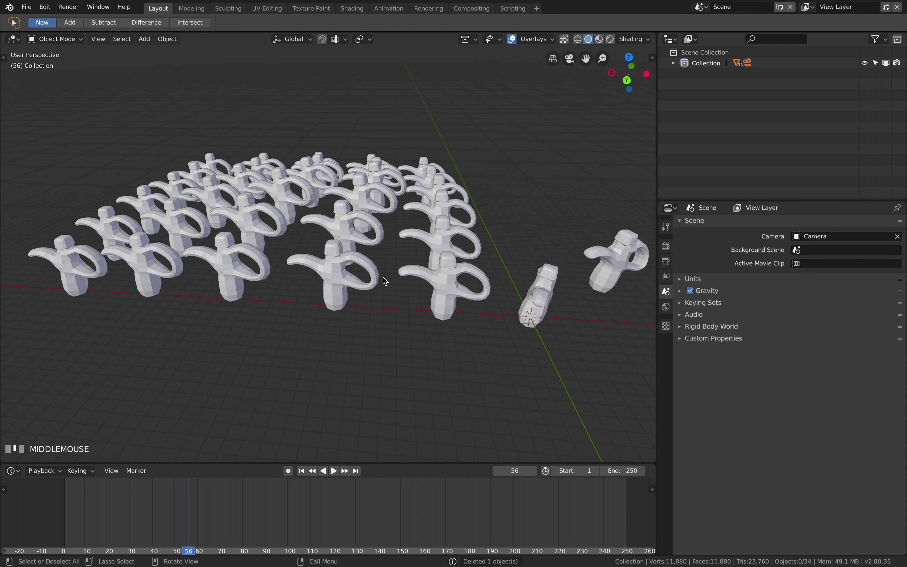
- Switch the viewport to Wireframe shading and turn off its overlays
middle_click_drag(268, 252, 399, 233)
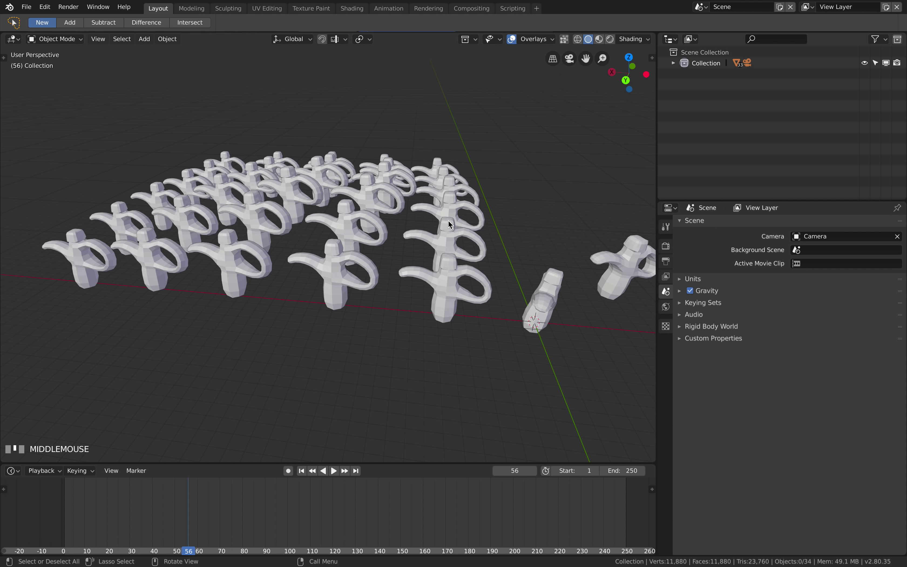
key("z")
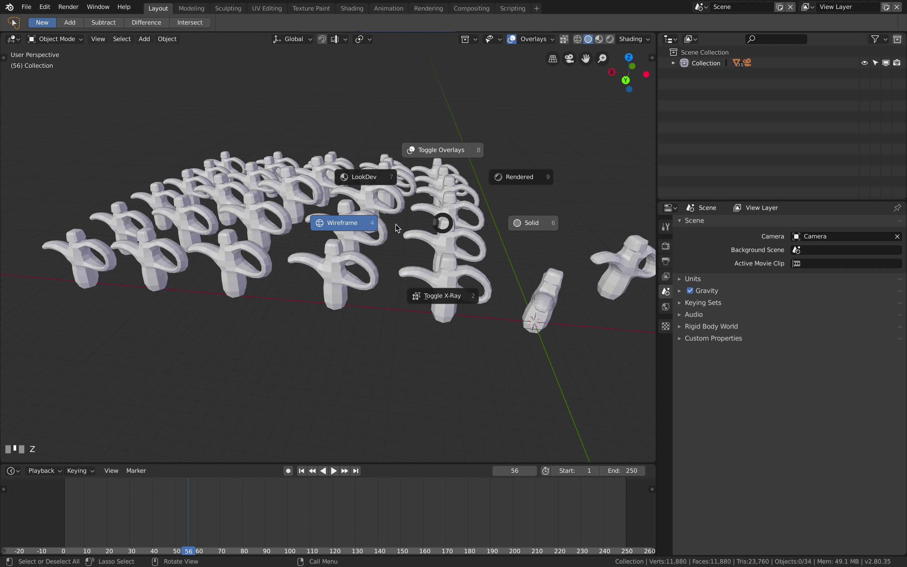
left_click(364, 223)
key("z")
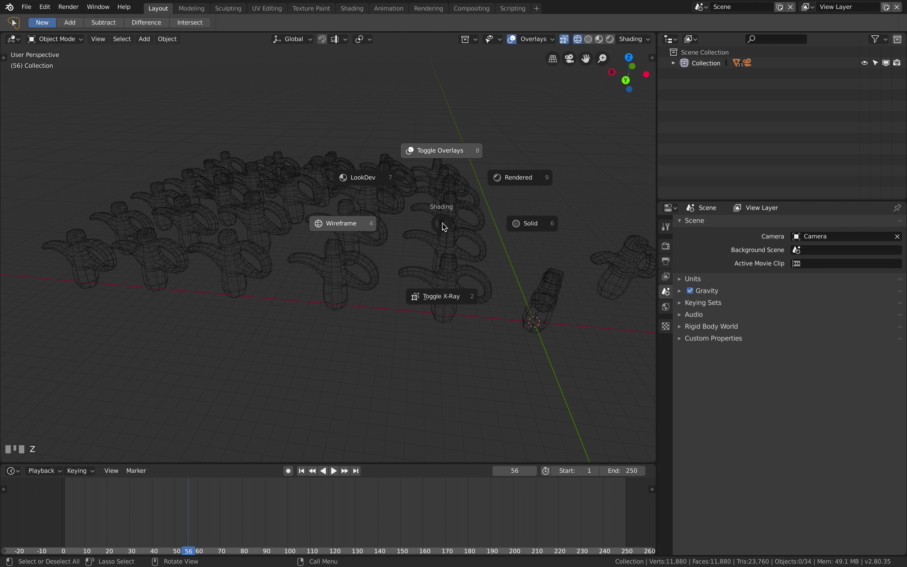
left_click(461, 156)
- Switch the viewport through Solid to LookDev shading and set the environment lighting's rotation to -9.2°
key("z")
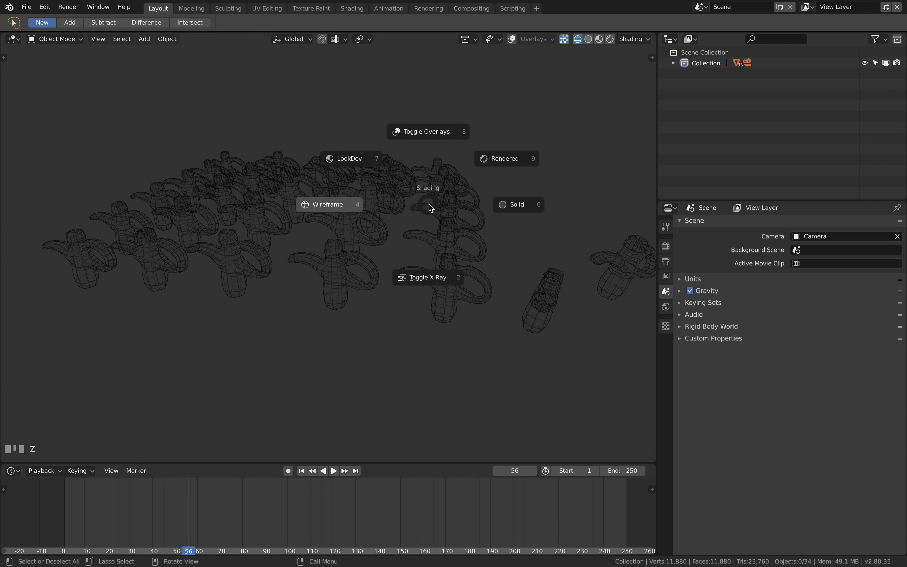
left_click(508, 207)
left_click(599, 40)
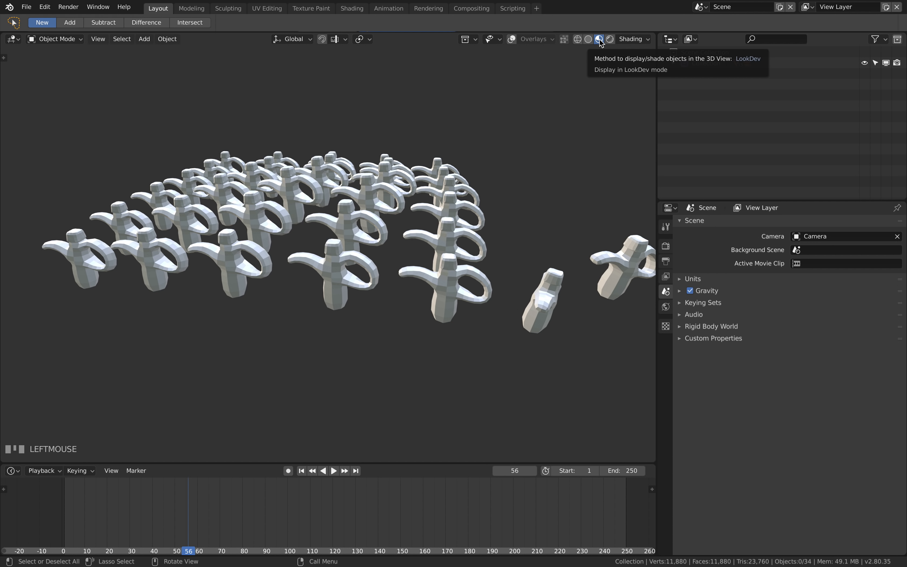
left_click(634, 39)
mouse_move(624, 137)
left_mouse_down()
mouse_move(634, 136)
mouse_move(622, 136)
left_mouse_up()
left_click(604, 73)
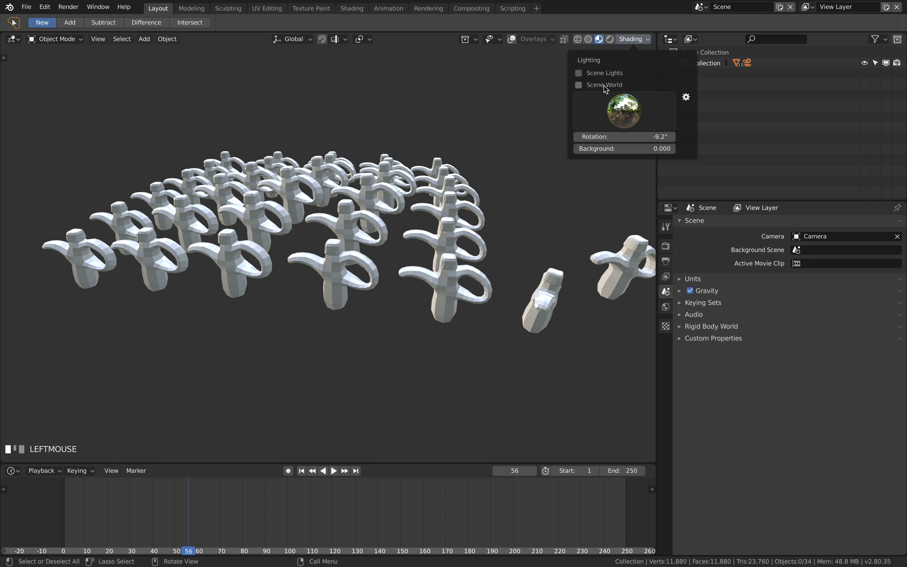
- Return the viewport to Solid shading and widen it slightly against the outliner and properties editors
left_click(588, 39)
mouse_move(536, 150)
middle_mouse_down()
mouse_move(544, 152)
mouse_move(488, 193)
mouse_move(506, 200)
middle_mouse_up()
scroll(550, 158, "up", 2)
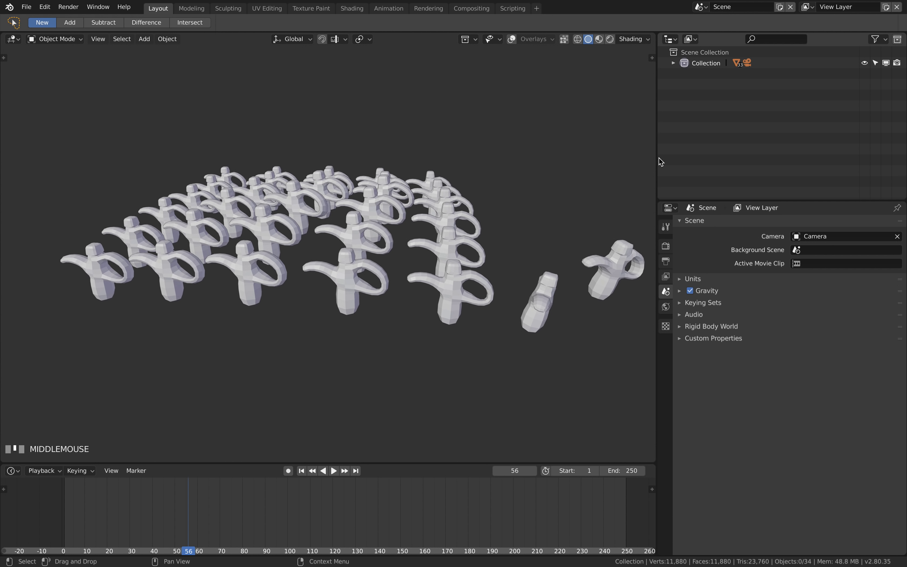
left_click_drag(657, 155, 691, 155)
mouse_move(532, 247)
middle_mouse_down()
mouse_move(468, 261)
mouse_move(483, 258)
middle_mouse_up()
scroll(469, 262, "down", 2)
- Set the object color in the solid shading options to Random
left_click(663, 39)
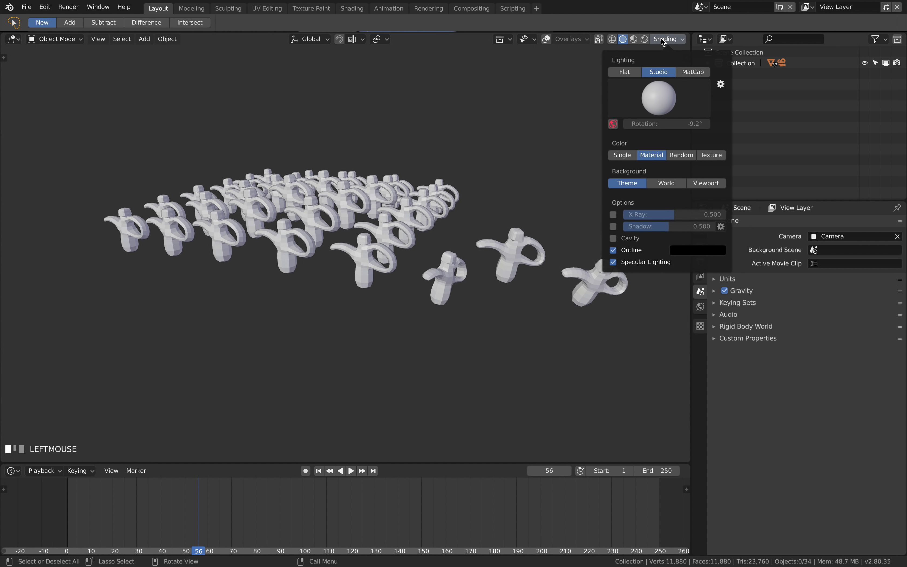
left_click(681, 155)
mouse_move(487, 188)
middle_mouse_down()
mouse_move(464, 196)
mouse_move(467, 186)
middle_mouse_up()
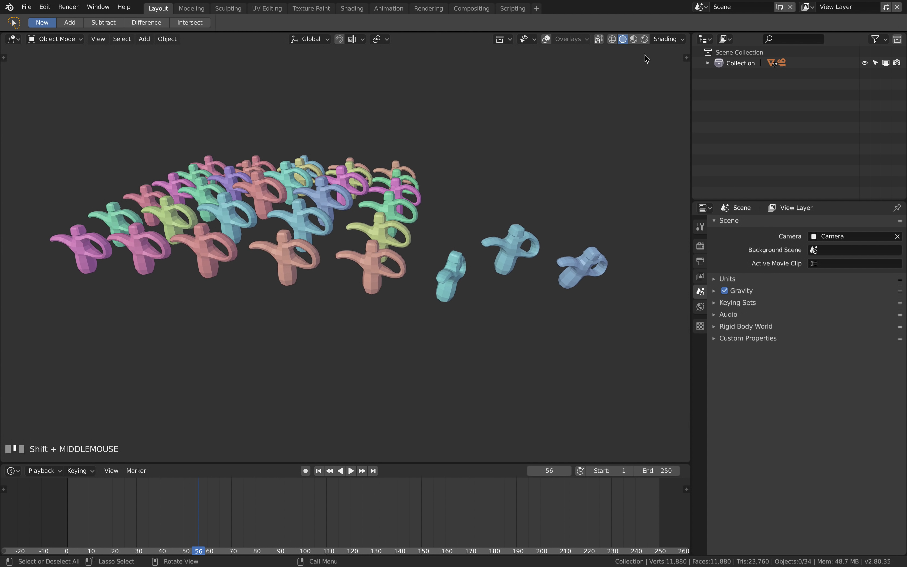
- Try MatCap lighting in the solid shading options and return to Studio lighting
left_click(660, 39)
left_click(684, 74)
left_click(658, 71)
left_click(660, 39)
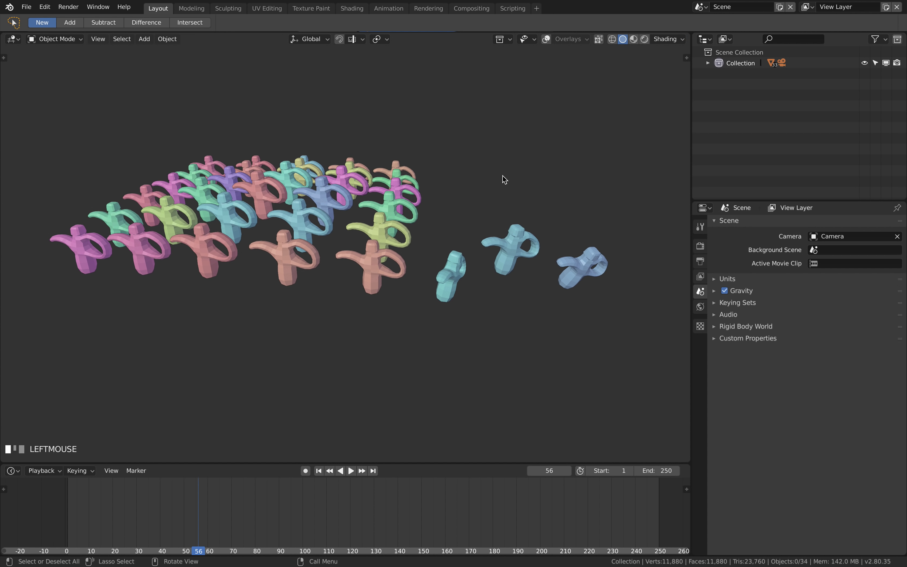
- Enable Cavity with the World type in the shading options and set its Ridge to about 1.083
left_click(664, 38)
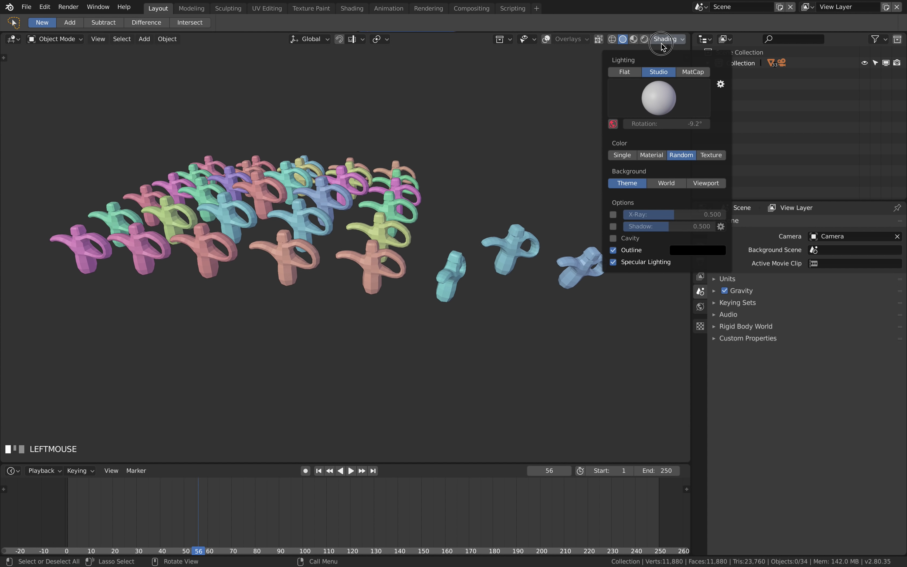
left_click(623, 239)
left_click_drag(633, 262, 643, 261)
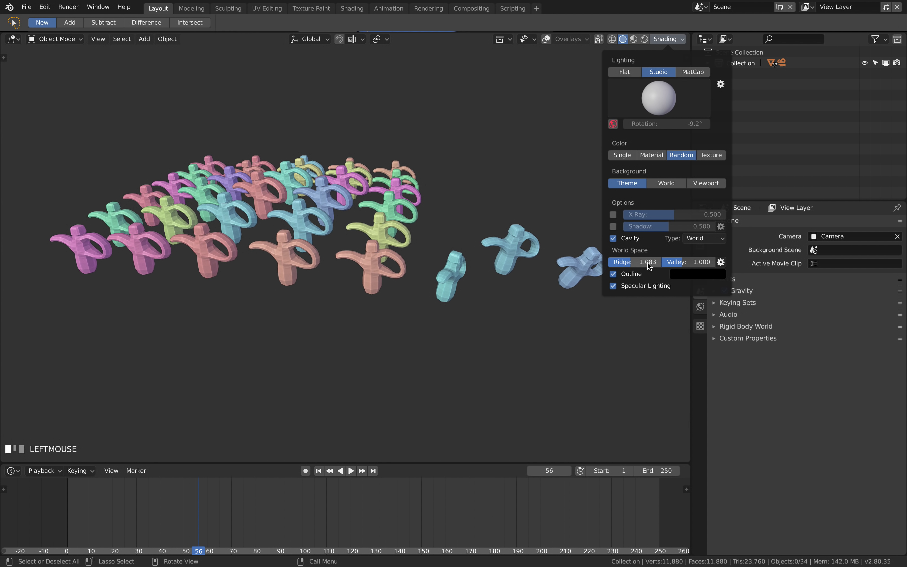
scroll(307, 181, "up", 2)
middle_click_drag(311, 210, 306, 181, "shift")
scroll(306, 181, "up", 5)
scroll(423, 195, "down", 6)
mouse_move(423, 195)
middle_mouse_down("shift")
mouse_move(439, 191)
mouse_move(435, 183)
middle_mouse_up("shift")
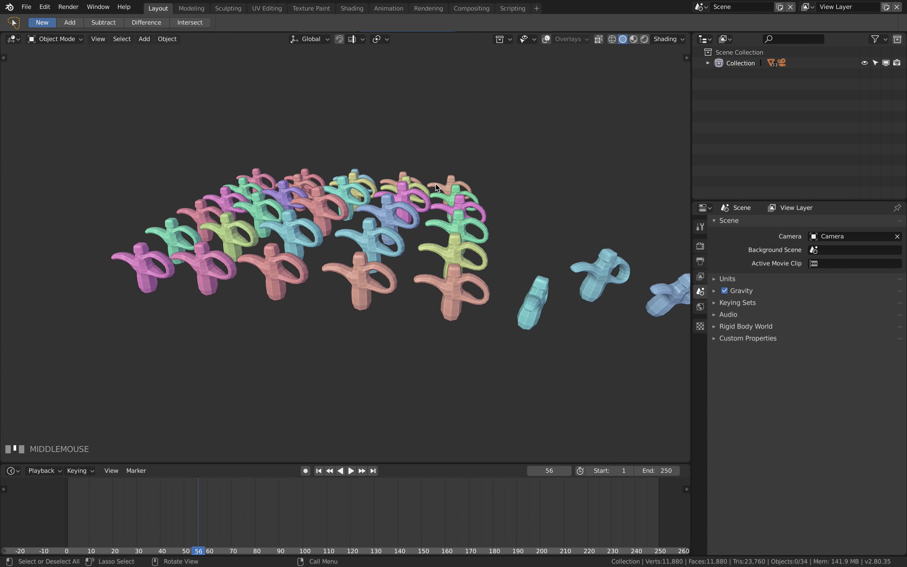
scroll(421, 191, "up", 2)
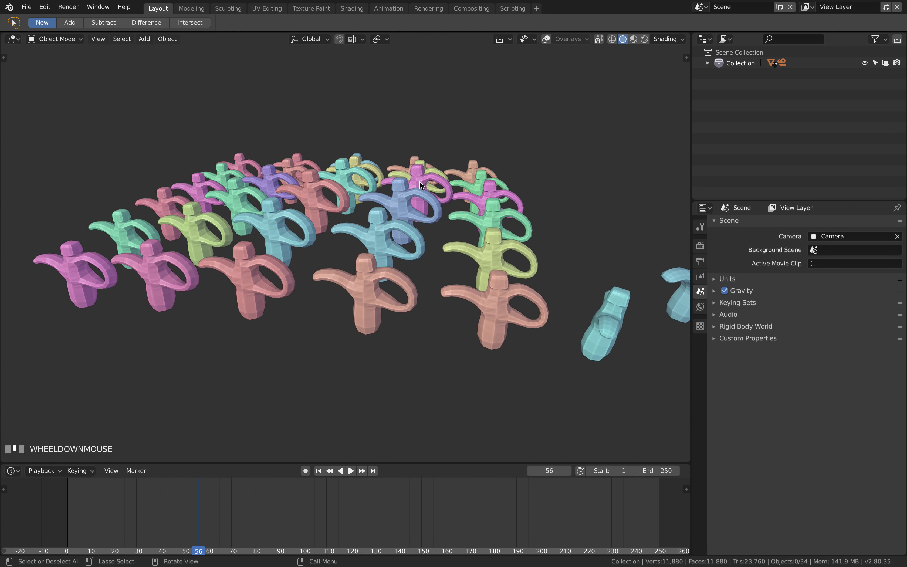
- Select a teapot in the grid and turn the viewport overlays back on
key("x")
left_click(432, 119)
left_click(348, 181)
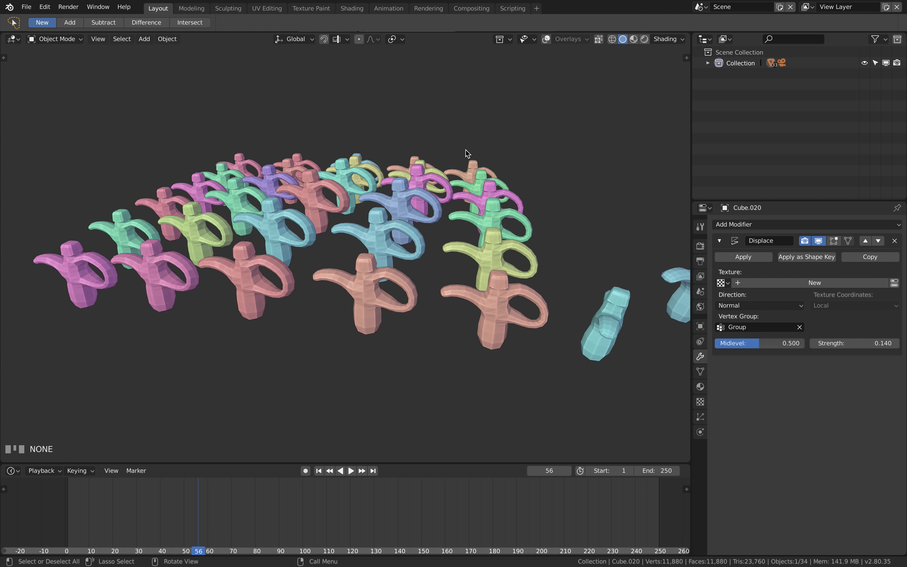
key("z")
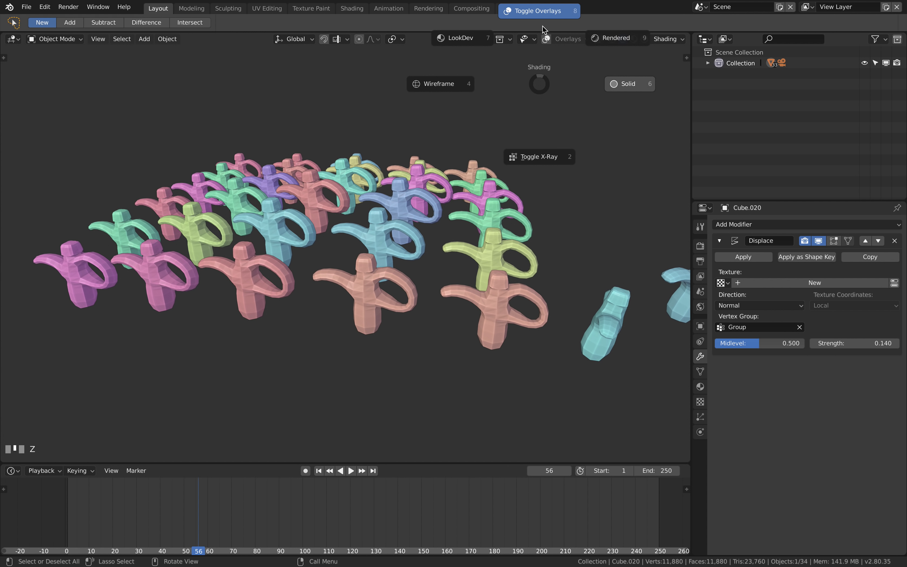
left_click(528, 11)
- Select the blue-violet teapot inside the grid and tilt it freely with a trackball rotation
middle_click_drag(456, 157, 450, 175)
left_click(426, 193)
scroll(419, 198, "down", 3)
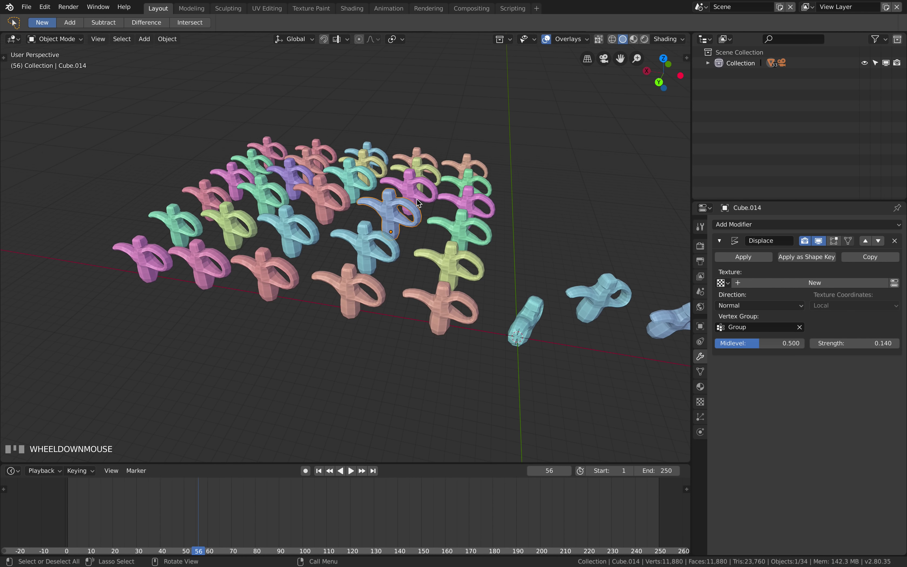
scroll(424, 201, "up", 2)
key("r")
key("r")
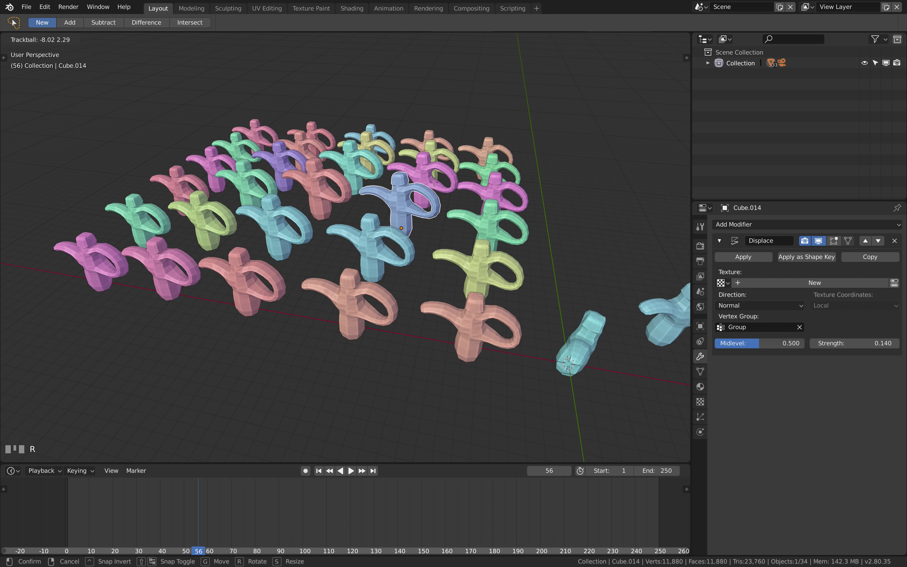
left_click(448, 195)
- Deselect all objects without deleting the tilted teapot and circle-select the blue teapot in the grid's back row
key("x")
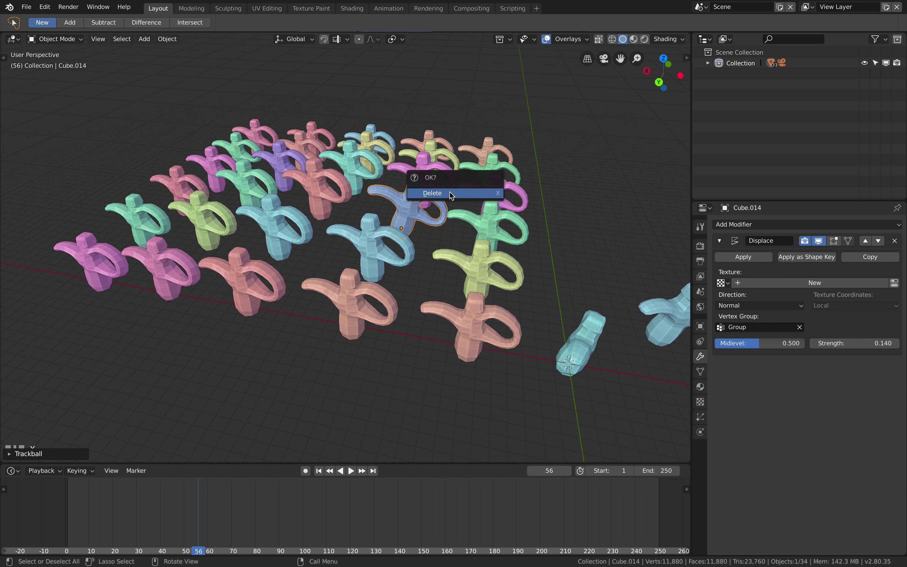
left_click(535, 184)
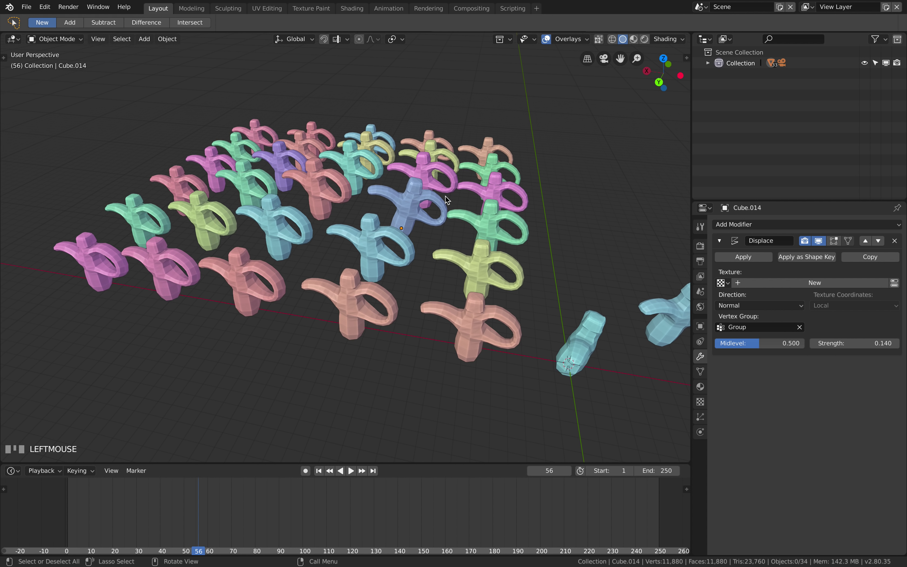
key("c")
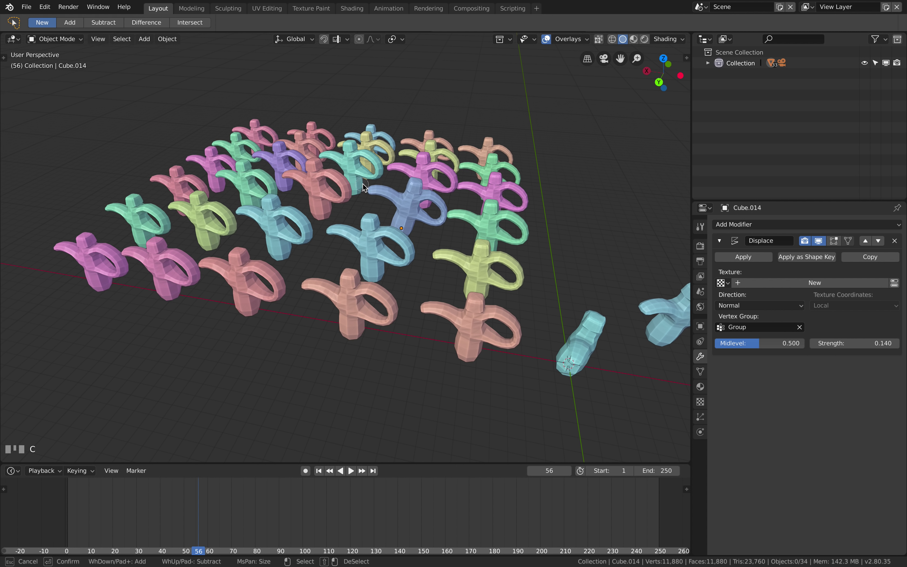
left_click(365, 157)
key("Escape")
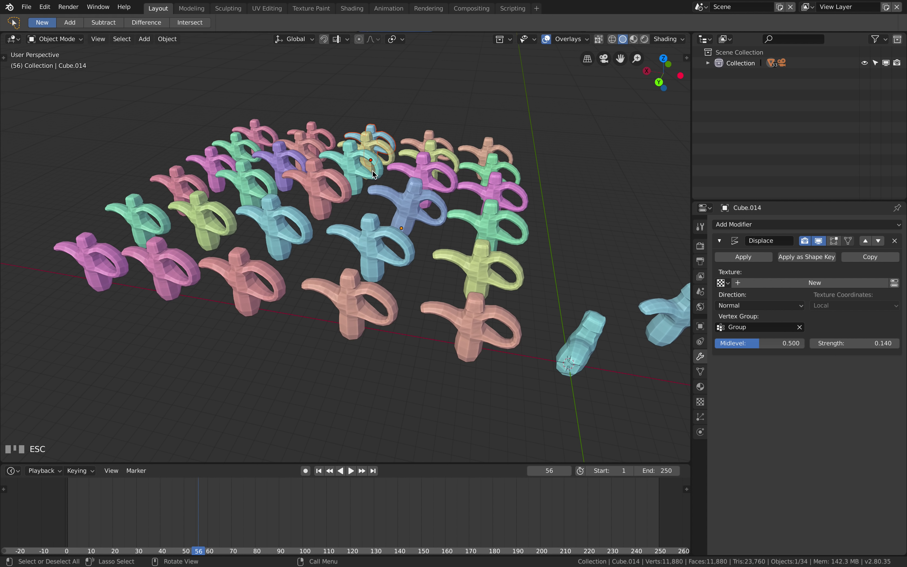
- Area-select a few teapots in the middle of the grid and reselect only the blue one in the back row
scroll(372, 172, "down", 3)
mouse_move(334, 175)
left_mouse_down()
mouse_move(369, 204)
mouse_move(330, 189)
mouse_move(380, 224)
left_mouse_up()
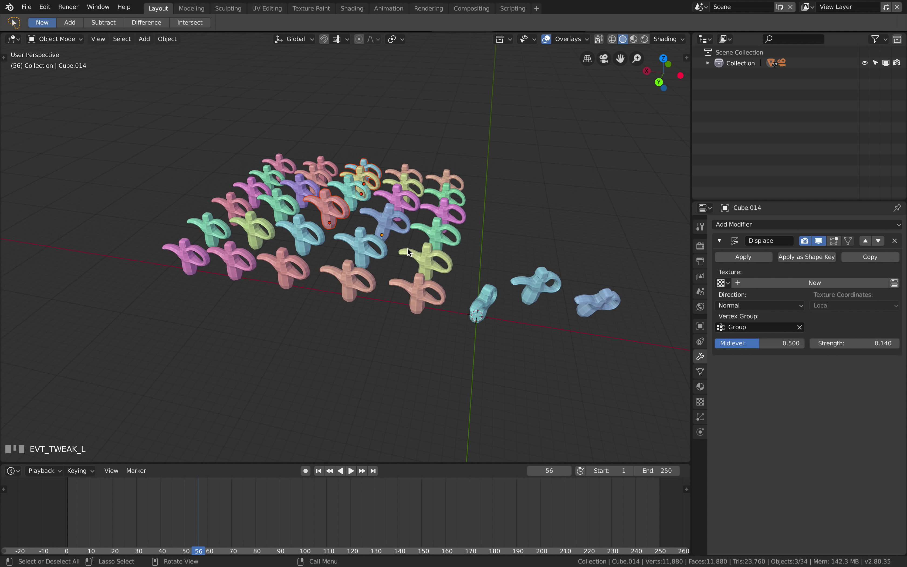
left_click(364, 173)
mouse_move(422, 133)
left_mouse_down()
mouse_move(513, 179)
mouse_move(522, 212)
left_mouse_up()
- Show the viewport's toolbar and cycle the selection tool to the plain Select tool
left_click_drag(5, 59, 47, 75)
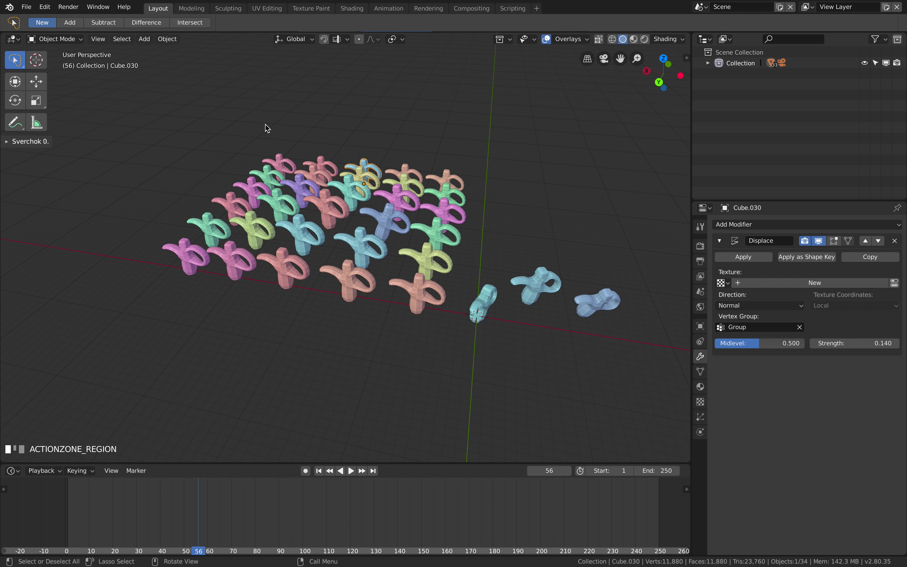
key("w")
key("w")
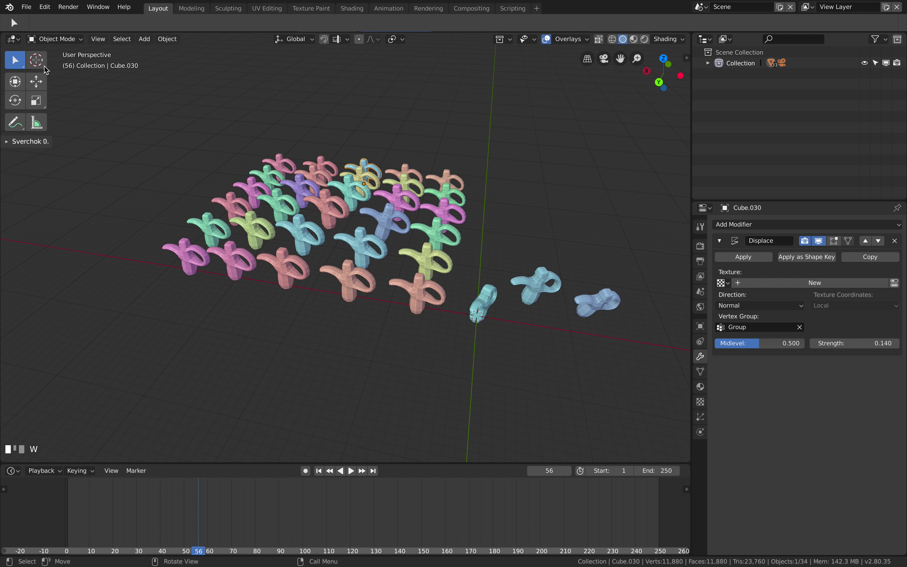
- Select several teapots across the grid one at a time and clear the selection
left_click(278, 165)
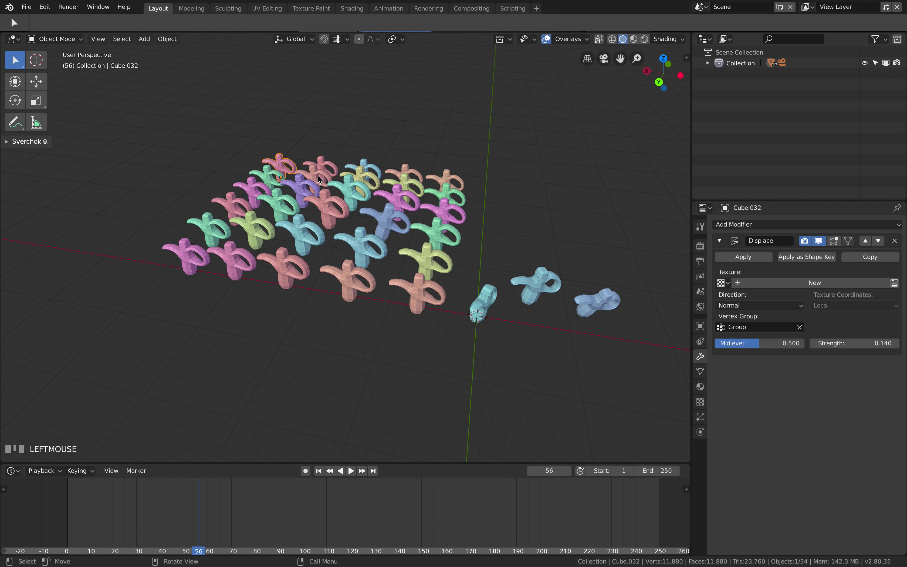
left_click(314, 175)
left_click(357, 240)
left_click(414, 203)
left_click(494, 179)
- Select teapots across the grid with a circle selection and a box selection, and deselect everything
key("c")
mouse_move(457, 188)
left_mouse_down()
mouse_move(408, 172)
mouse_move(235, 247)
left_mouse_up()
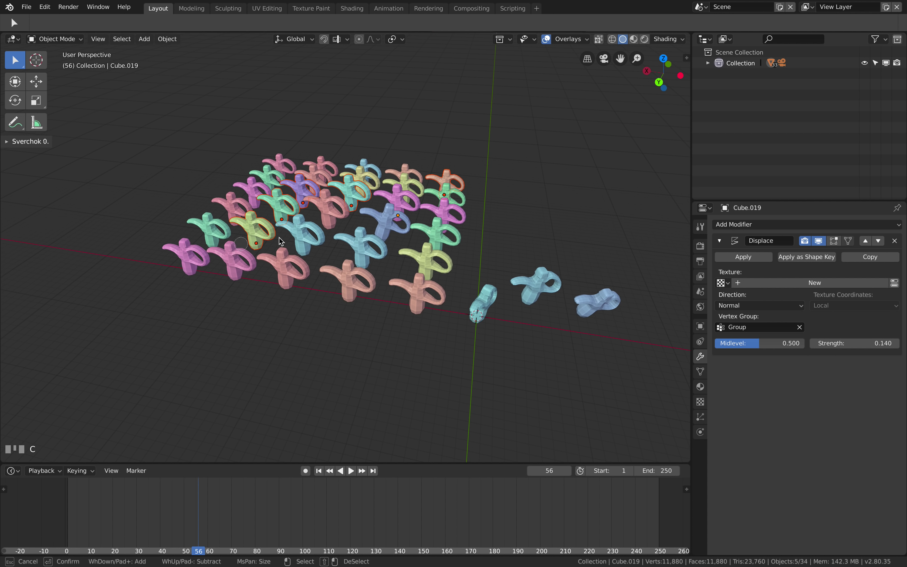
right_click(367, 262)
key("b")
left_click_drag(161, 149, 398, 333)
left_click(505, 217)
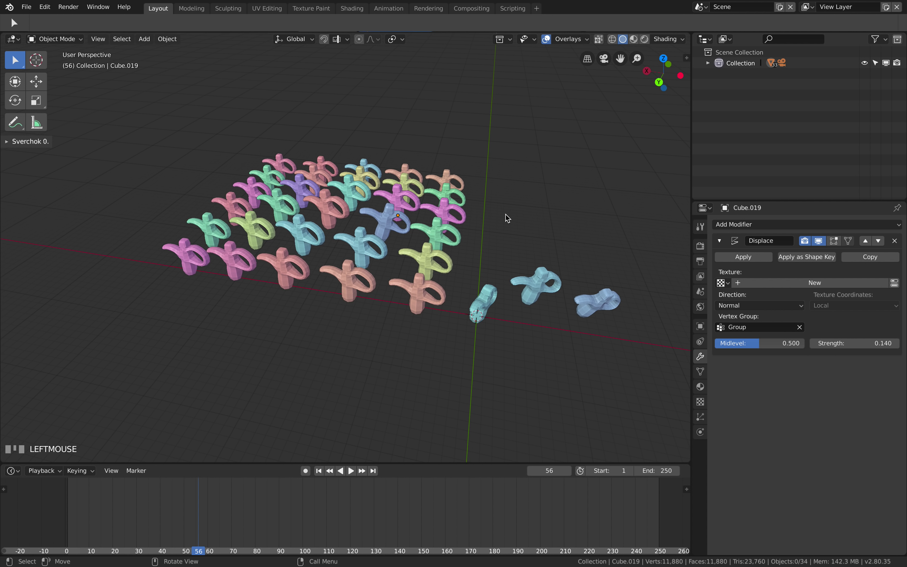
left_click(510, 195)
- Toggle the viewport's sidebar and toolbar on and off, leaving both hidden
key("n")
key("n")
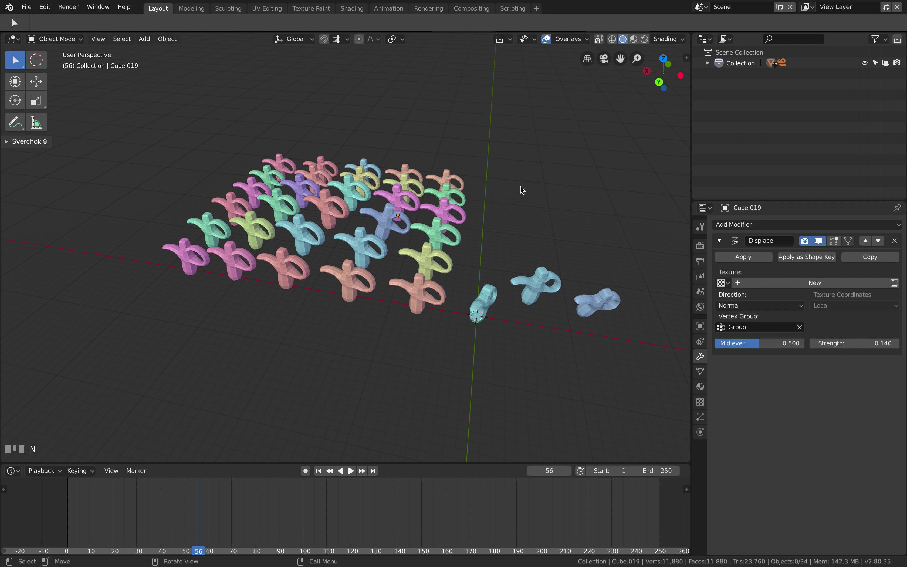
key("n")
key("t")
key("t")
key("t")
key("n")
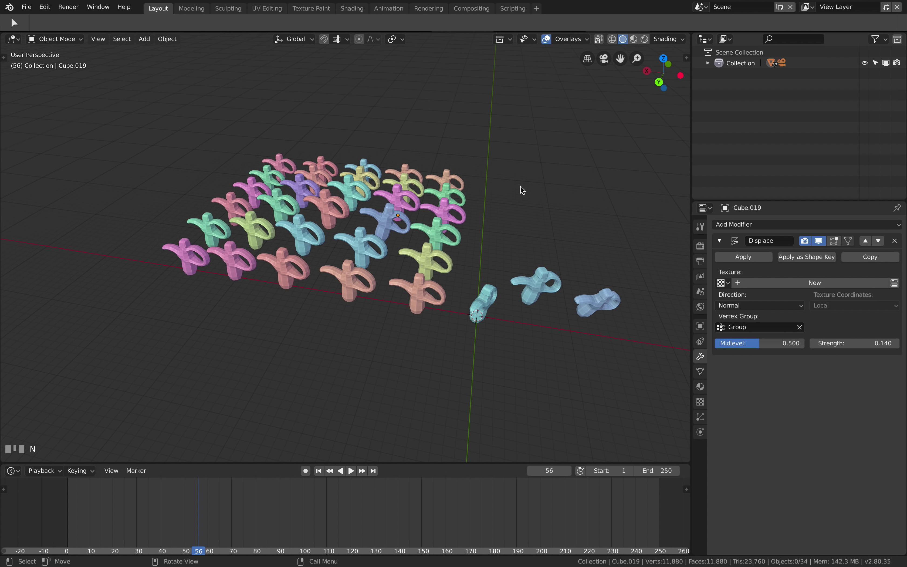
key("m")
key("m")
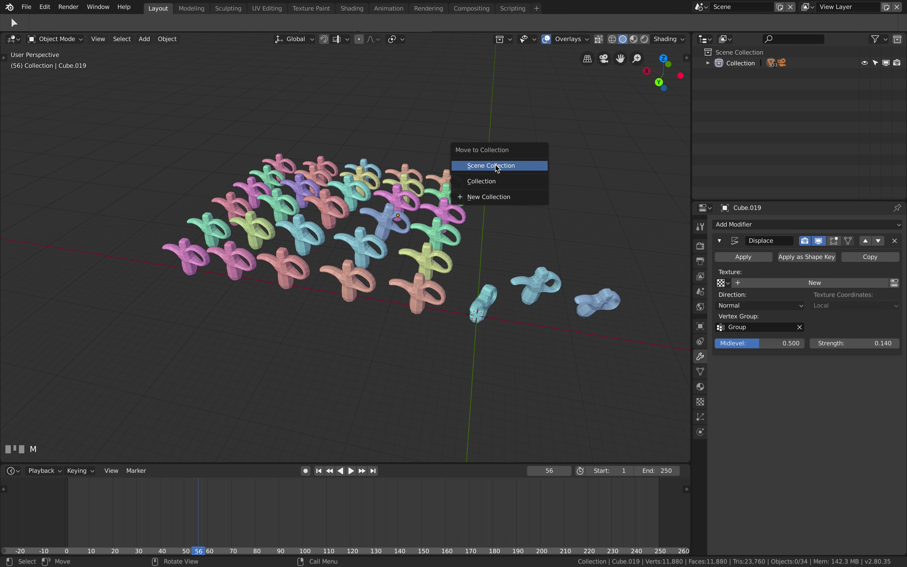
key("m")
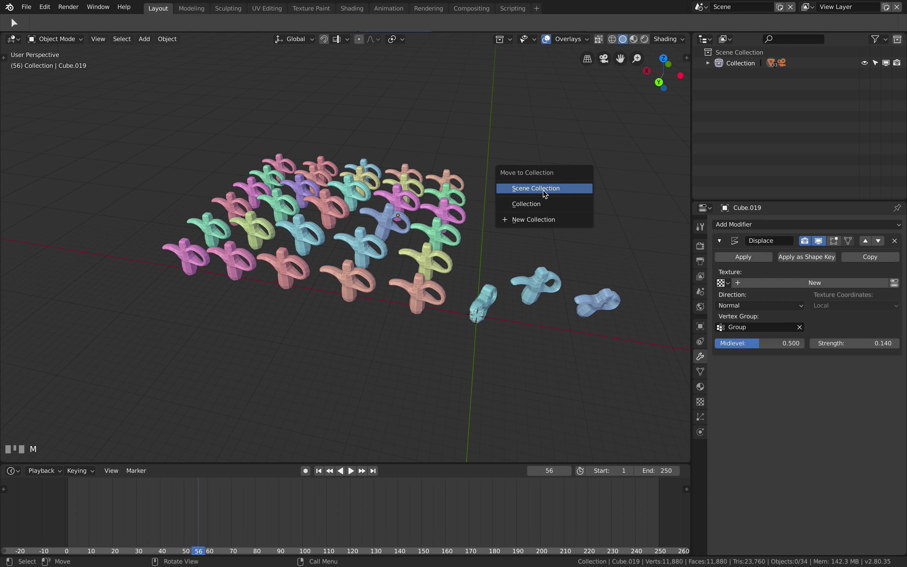
- Move all teapots of the grid into a new collection named Arrays
left_click(707, 63)
middle_click_drag(516, 176, 218, 151)
key("b")
left_click_drag(181, 136, 458, 350)
key("m")
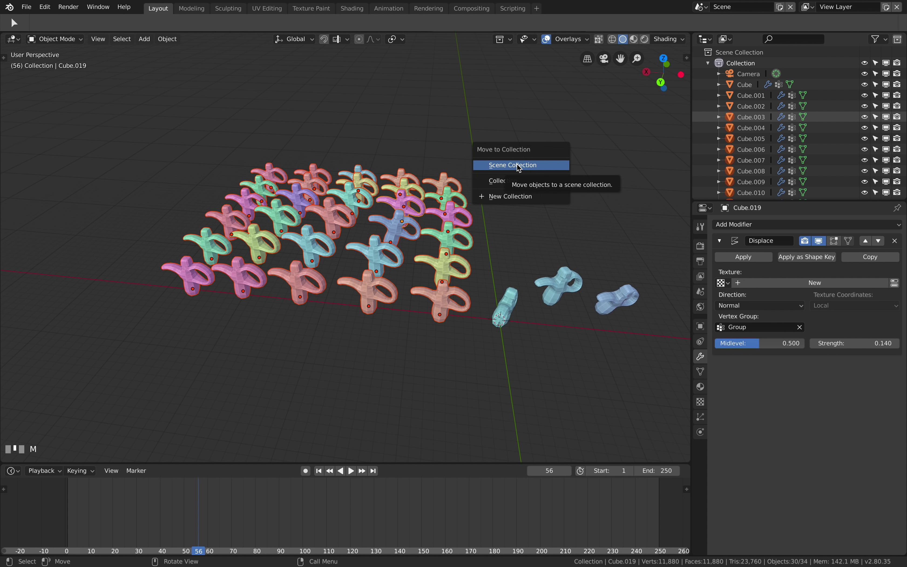
left_click(521, 195)
left_click(533, 186)
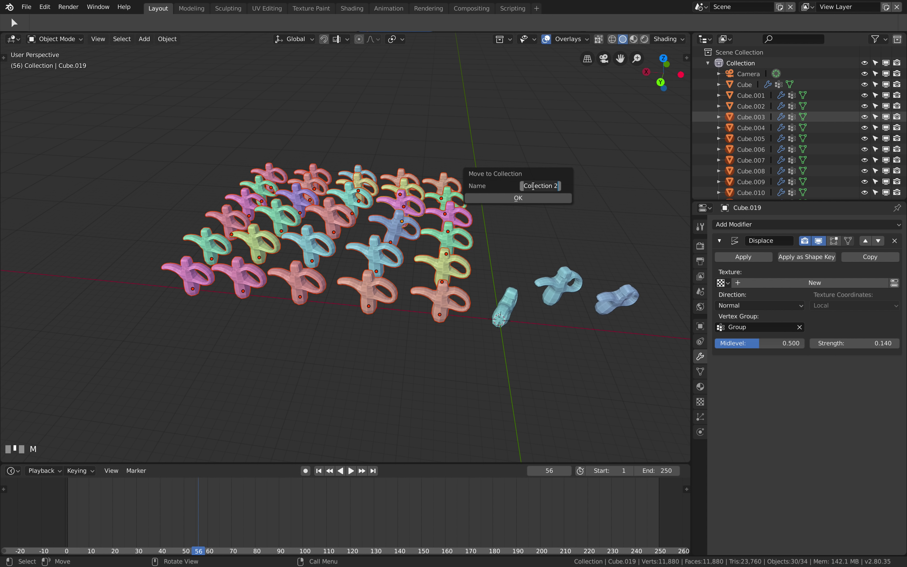
type("G")
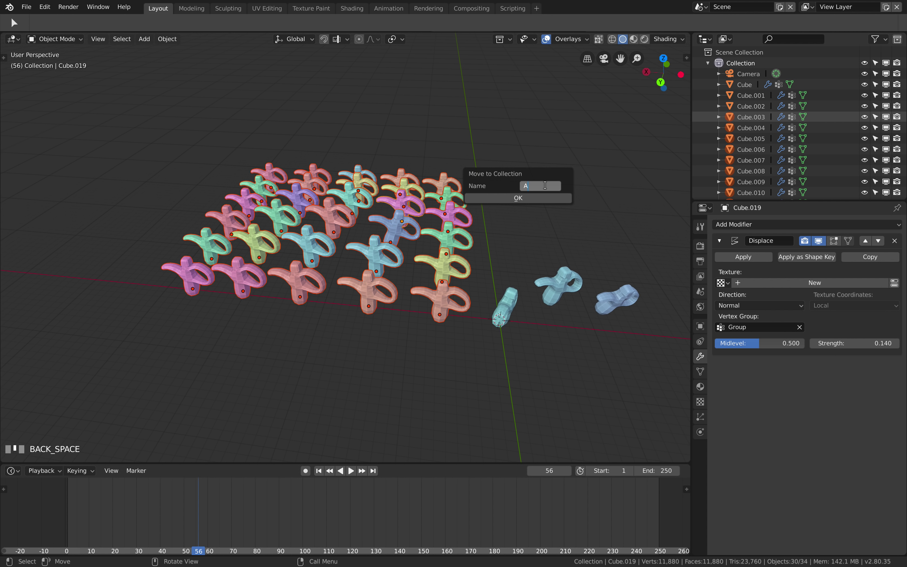
type("rrays")
left_click(528, 198)
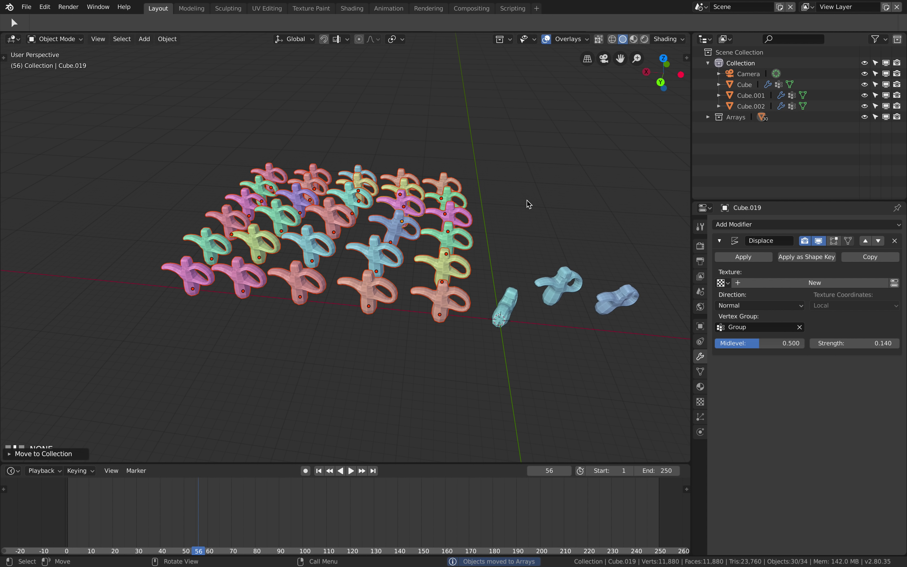
- Expand and collapse the Arrays collection and toggle the visibility of Arrays and Collection off and back on
left_click(708, 117)
left_click(711, 118)
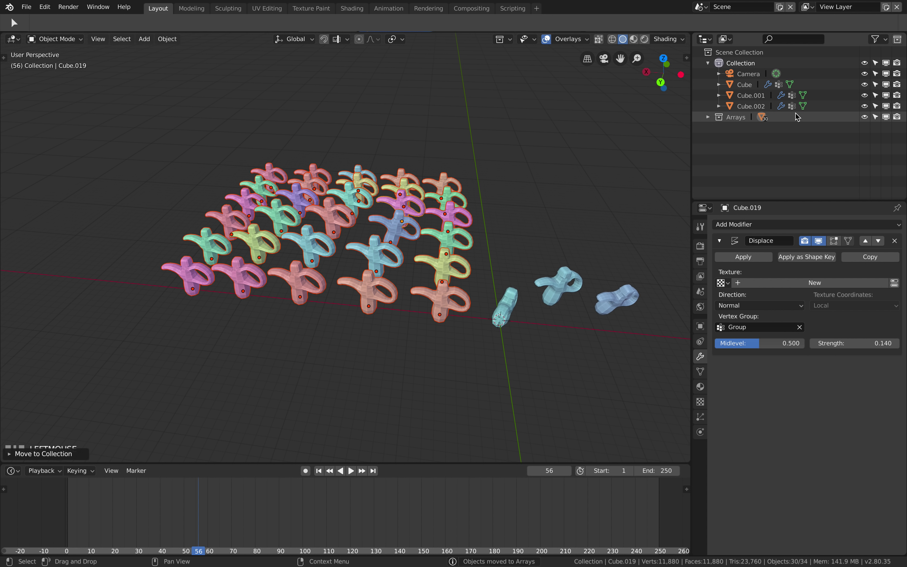
left_click(865, 117)
left_click(864, 117)
left_click(864, 117)
left_click(864, 118)
left_click(864, 62)
left_click(865, 63)
left_click(864, 62)
left_click(864, 63)
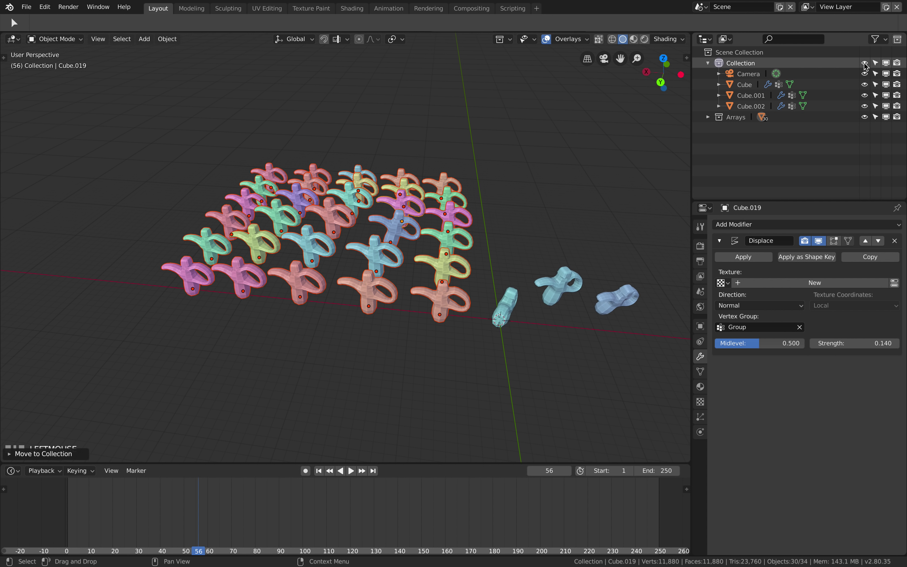
- Move the three loose teapots beside the grid into the Scene Collection
left_click(525, 302)
left_click(553, 288, "shift")
left_click(639, 298, "shift")
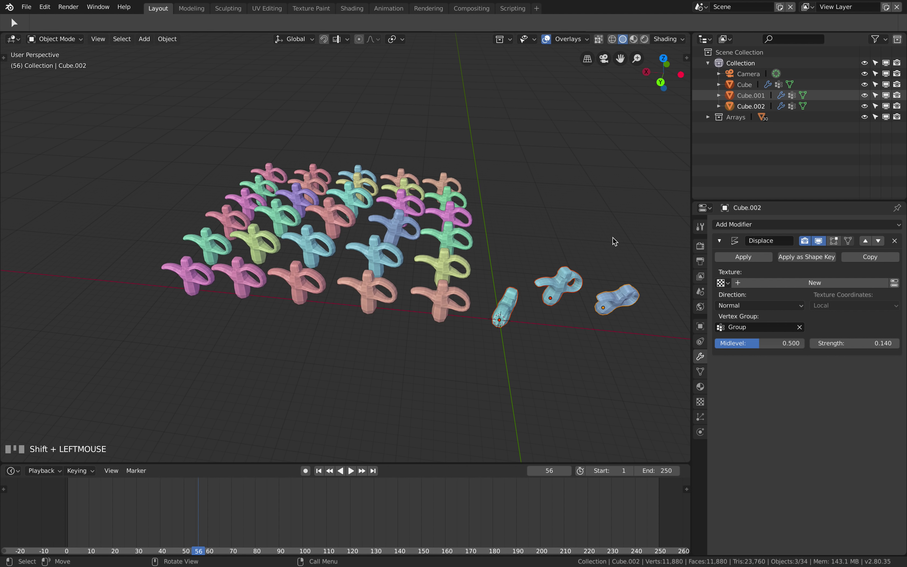
key("m")
left_click(607, 198)
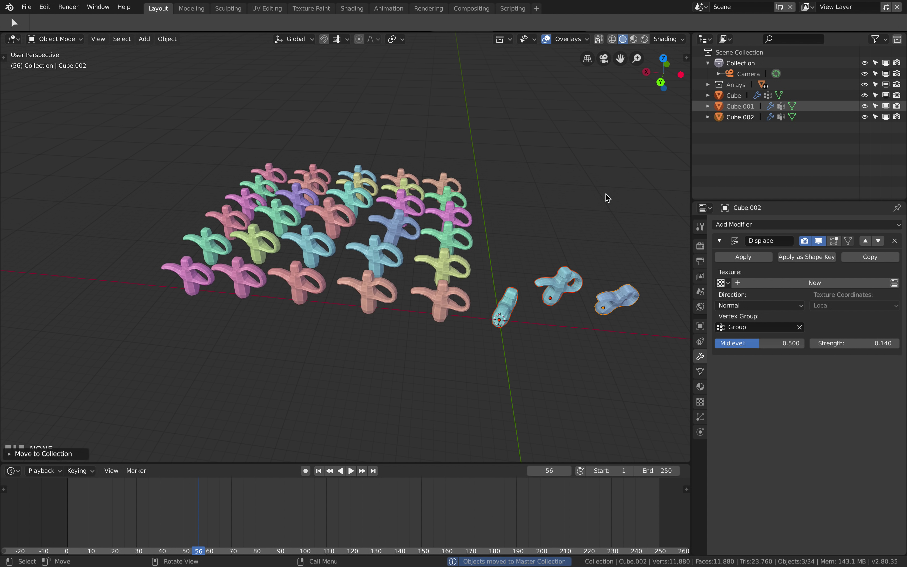
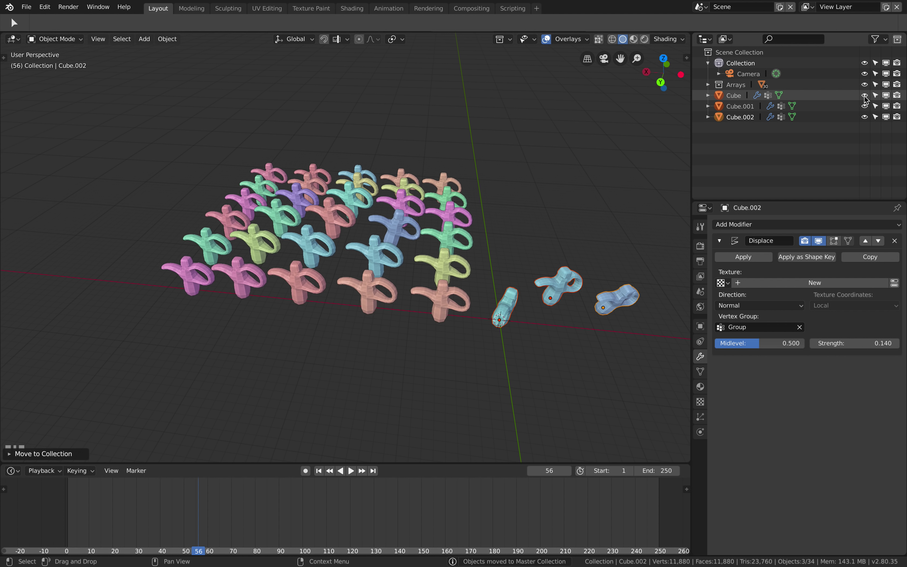
- Toggle visibility and selectability of Cube, Cube.001 and Cube.002 off and back on, testing selectability with box selections
left_click_drag(864, 96, 865, 117)
left_click(864, 116)
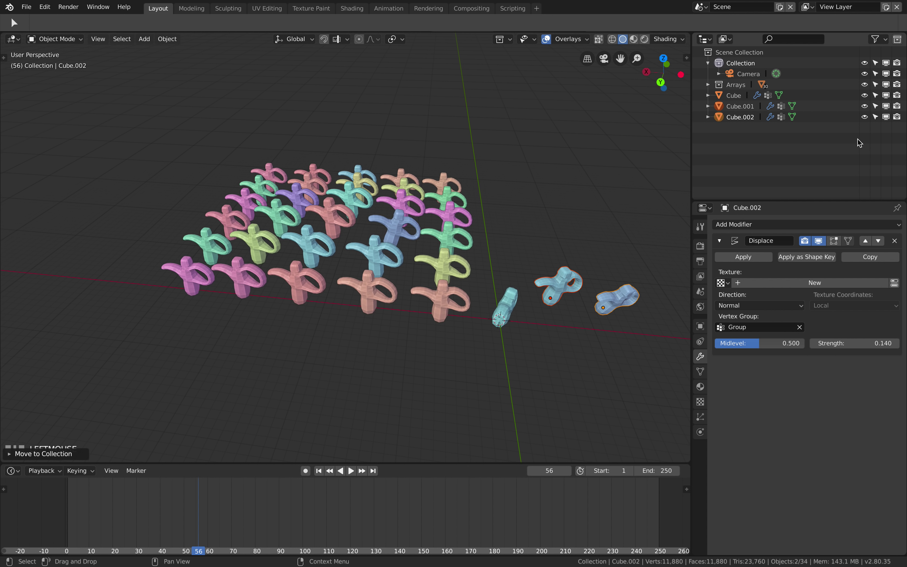
left_click_drag(876, 100, 881, 117)
key("b")
left_click_drag(506, 234, 619, 344)
key("b")
left_click_drag(496, 253, 603, 337)
left_click(877, 98)
left_click_drag(877, 99, 877, 117)
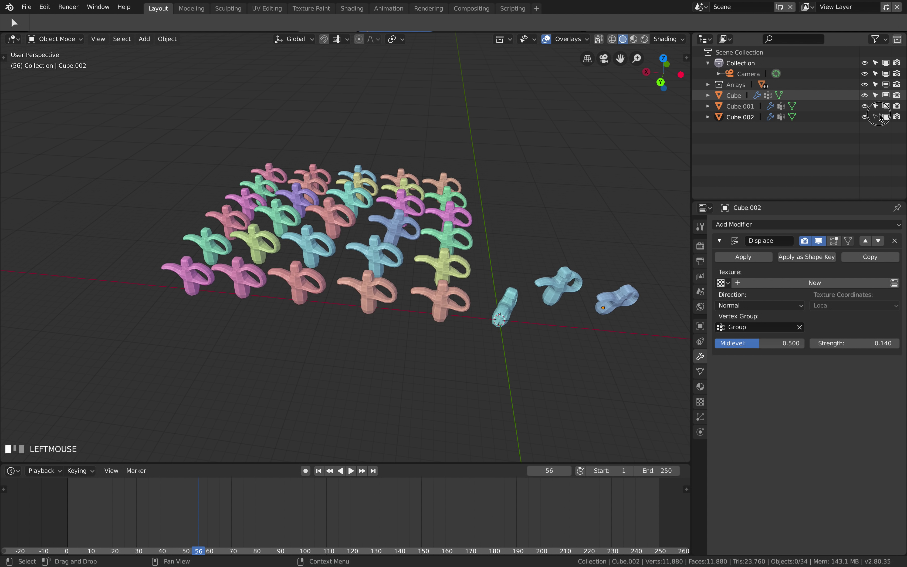
- Widen the outliner and properties area and reduce the timeline's height to enlarge the viewport
middle_click_drag(541, 199, 485, 197, "shift")
scroll(489, 201, "up", 1)
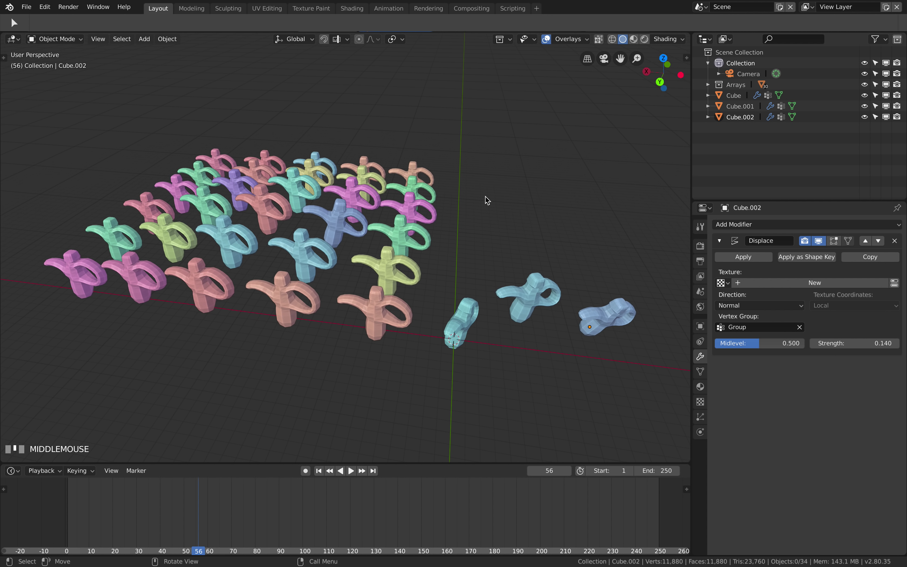
left_click_drag(690, 136, 668, 145)
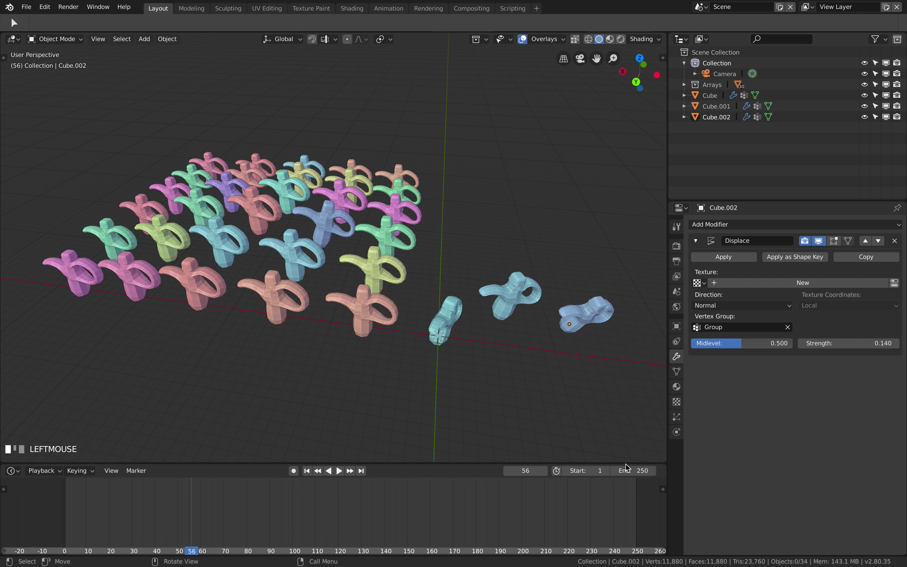
left_click_drag(464, 462, 464, 478)
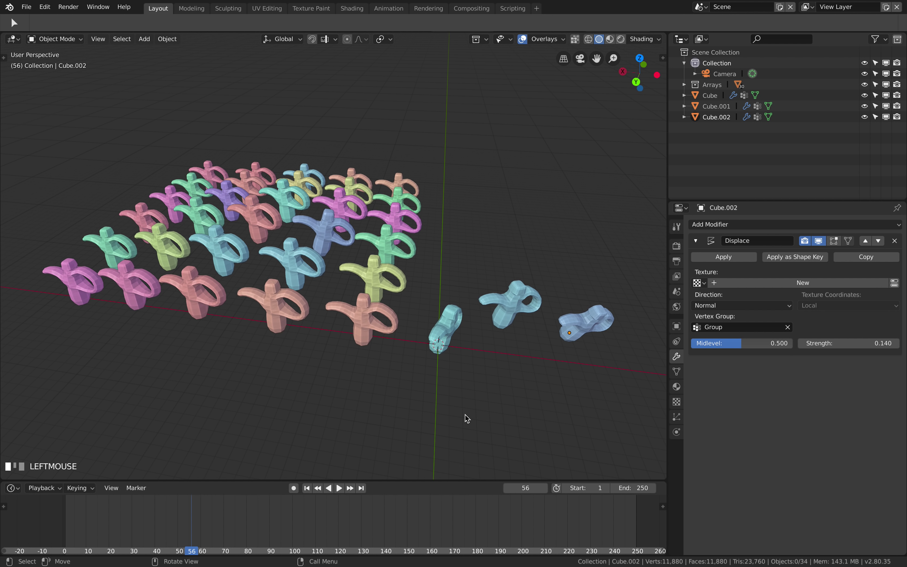
- Move the teapot at the origin to about X -10.1, Y -6.4, Z 5.0 and trackball-rotate it to about 13.8°, 3.75°, 35.3°
middle_click_drag(465, 416, 467, 411)
left_click(438, 328)
key("g")
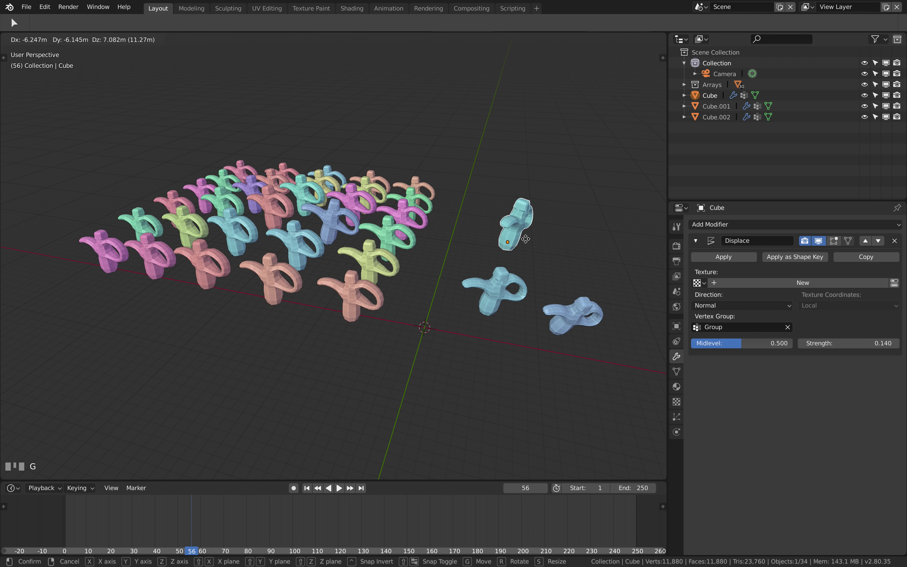
left_click(558, 266)
key("r")
key("r")
left_click(559, 271)
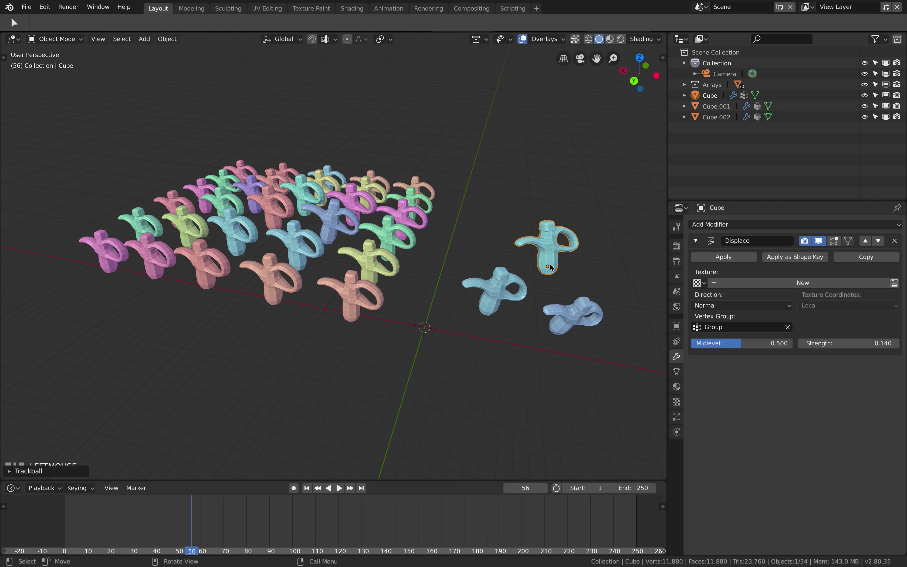
middle_click_drag(558, 271, 560, 275)
scroll(558, 274, "up", 1)
scroll(557, 273, "down", 1)
scroll(555, 277, "up", 1)
scroll(553, 280, "down", 1)
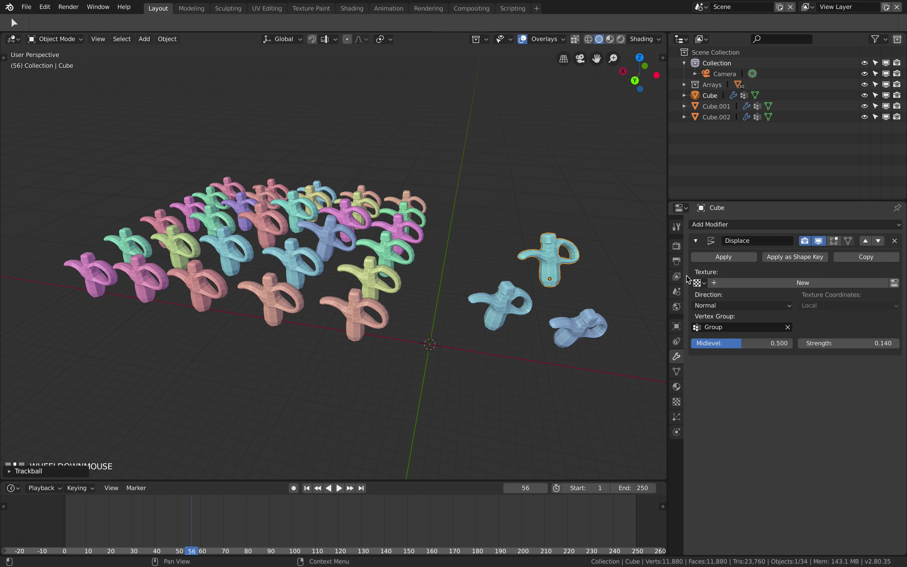
- Look through the tool, render, output, view layer, scene, world, object, modifier and mesh data properties
left_click(676, 261)
left_click(677, 246)
left_click(677, 226)
left_click(679, 262)
left_click(677, 276)
left_click(677, 291)
left_click(677, 326)
left_click(677, 372)
left_click(677, 356)
left_click(677, 276)
left_click(677, 227)
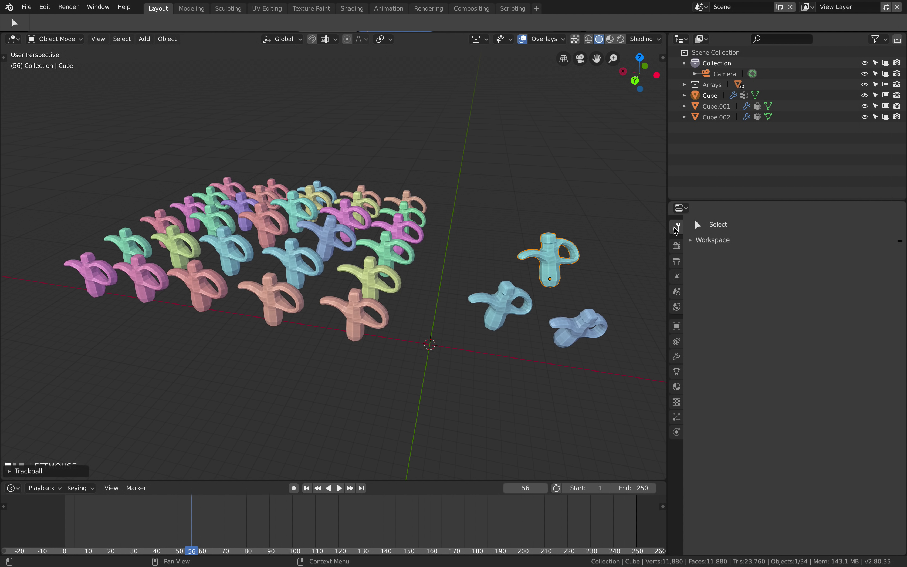
left_click(677, 261)
left_click(677, 326)
left_click(678, 305)
left_click(677, 277)
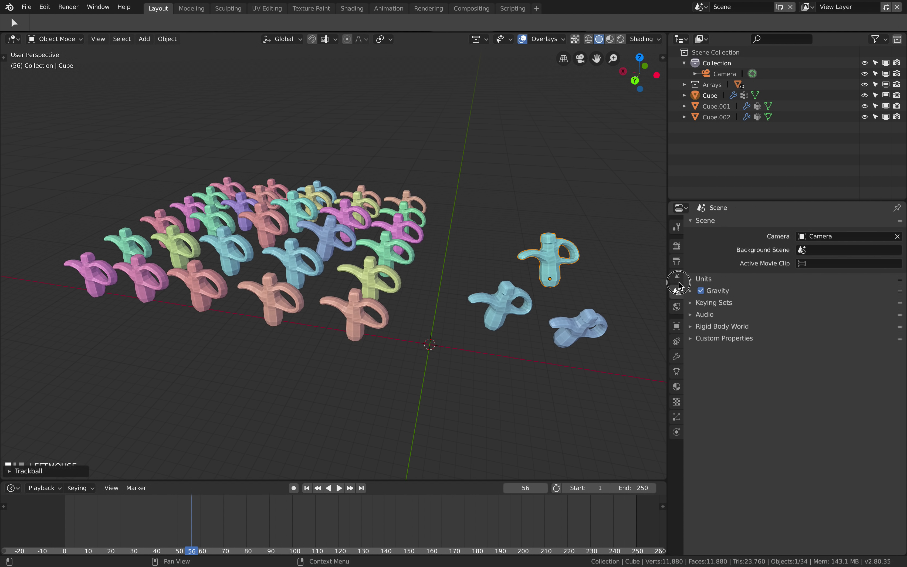
- Flip the properties editor's navigation bar to the right side and check the output, constraint, modifier and texture properties there
right_click(680, 278)
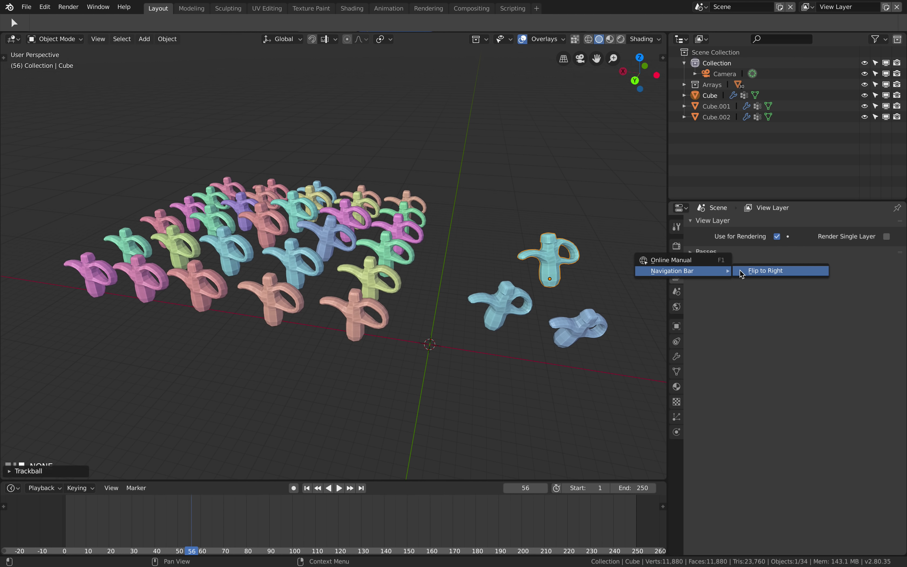
left_click(765, 270)
left_click(898, 261)
left_click(898, 341)
left_click(898, 356)
left_click(898, 402)
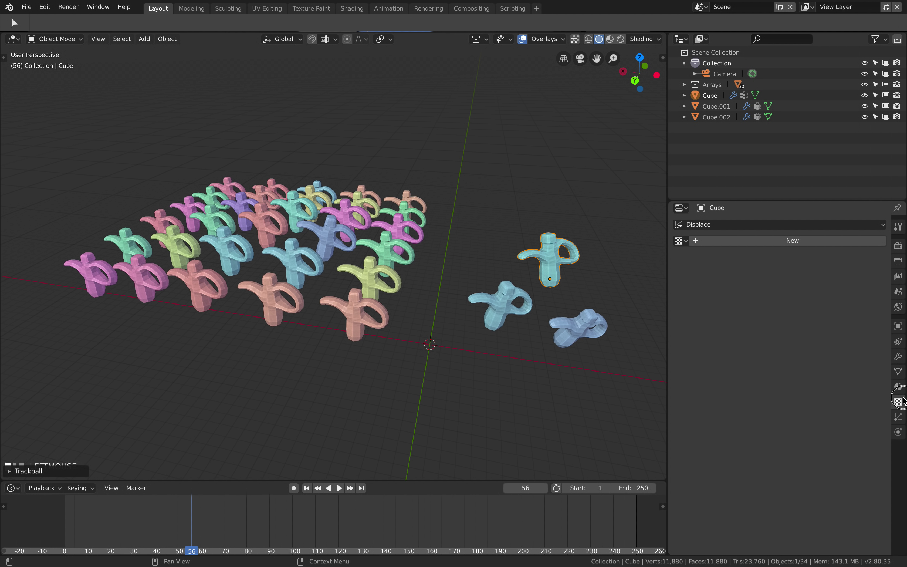
- Compare the scene-wide properties such as render, output and world with the teapot's own modifier, material and mesh data properties
left_click(898, 306)
left_click(898, 292)
left_click(898, 246)
left_click(899, 226)
left_click(898, 245)
left_click(898, 261)
left_click(898, 292)
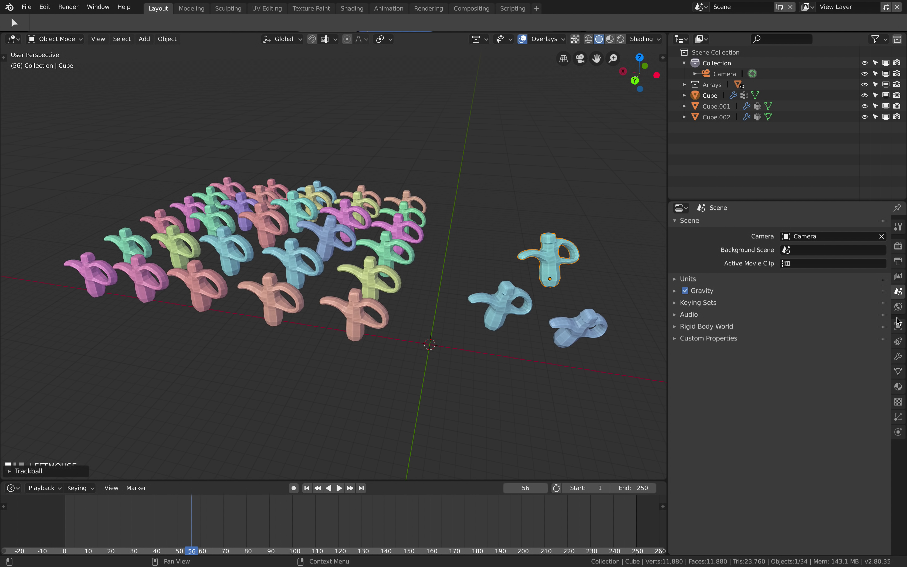
left_click(898, 306)
left_click(898, 387)
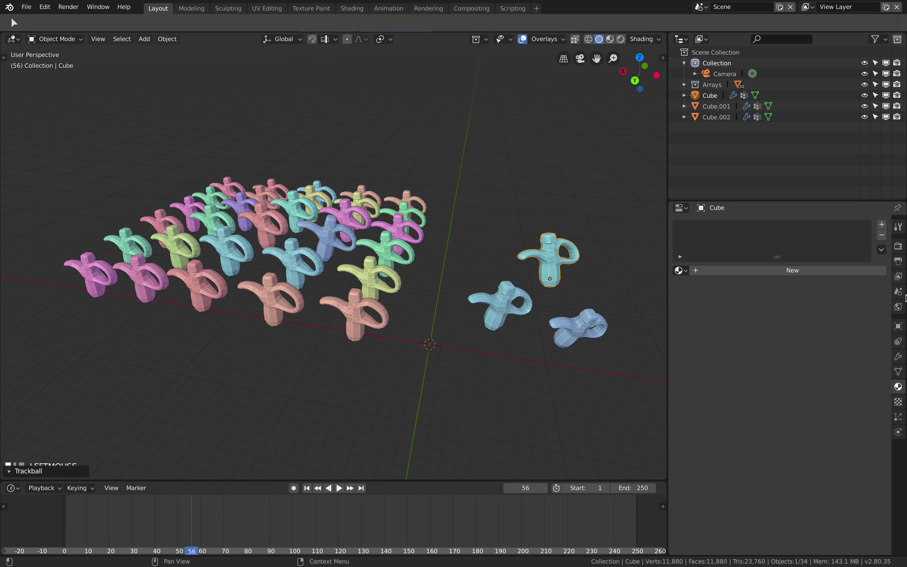
left_click(898, 292)
left_click(899, 356)
left_click(898, 386)
left_click(898, 372)
- Examine the render, output, view layer, scene, world, object, constraint and modifier properties one after another
left_click(898, 245)
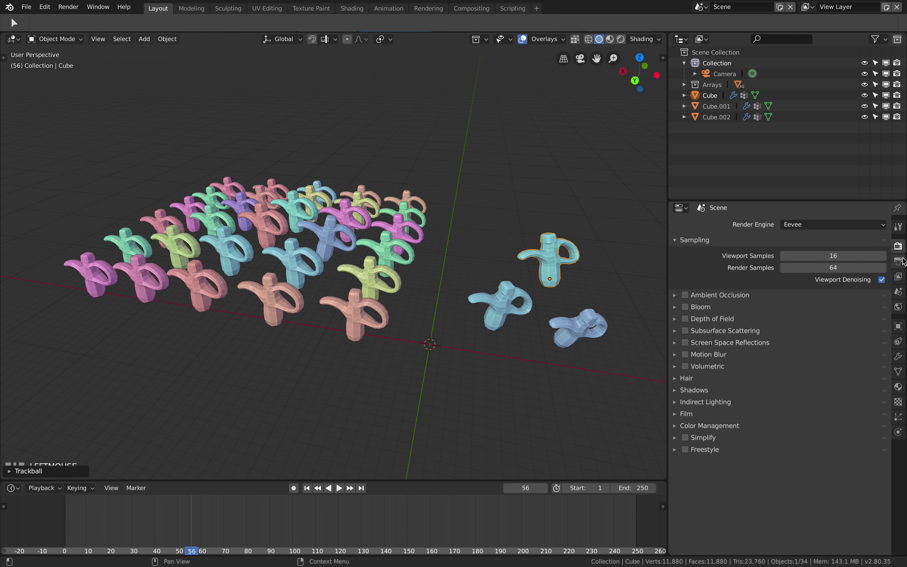
left_click(899, 261)
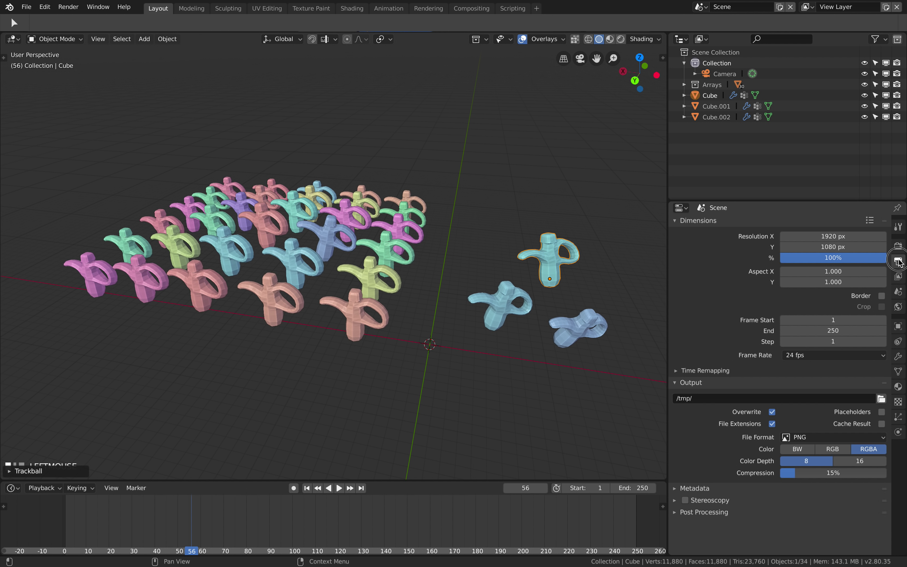
left_click(899, 276)
left_click(678, 253)
left_click(900, 292)
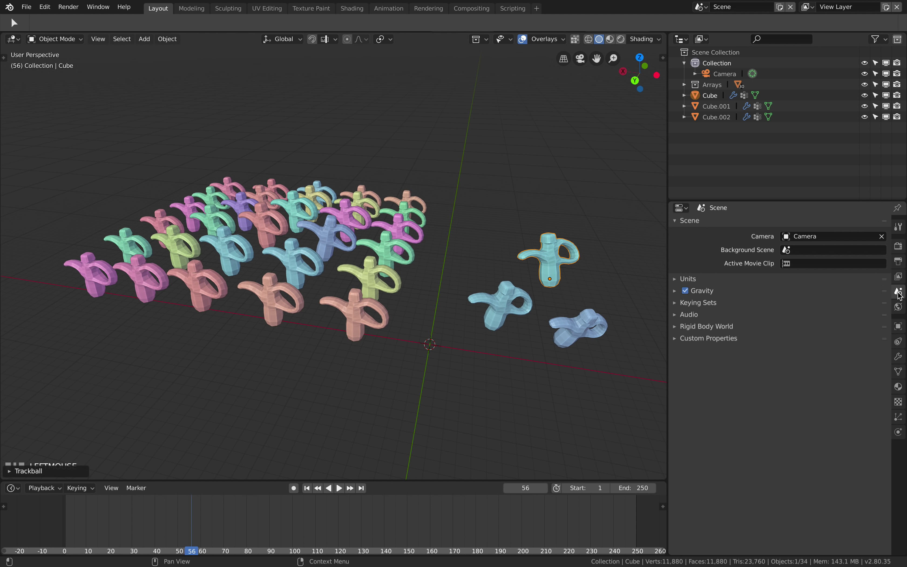
left_click(899, 308)
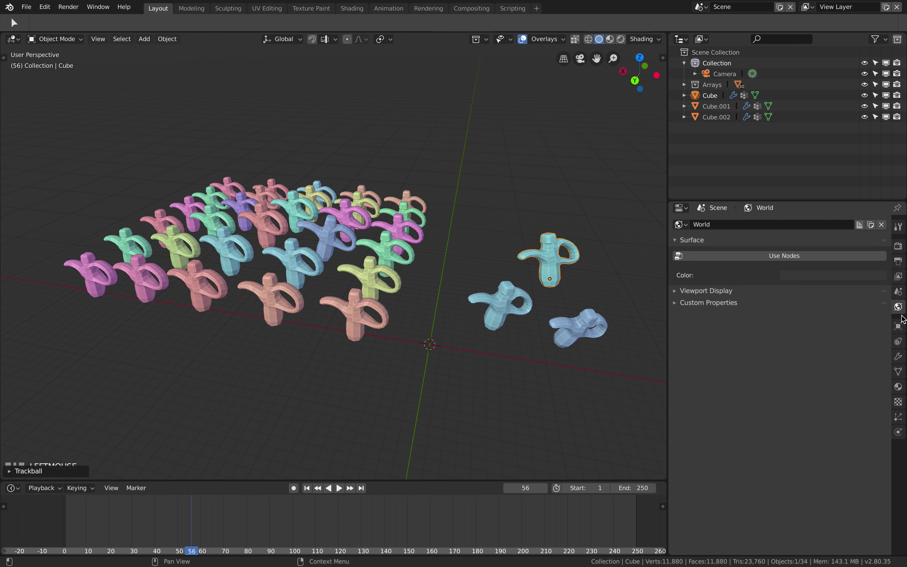
left_click(900, 325)
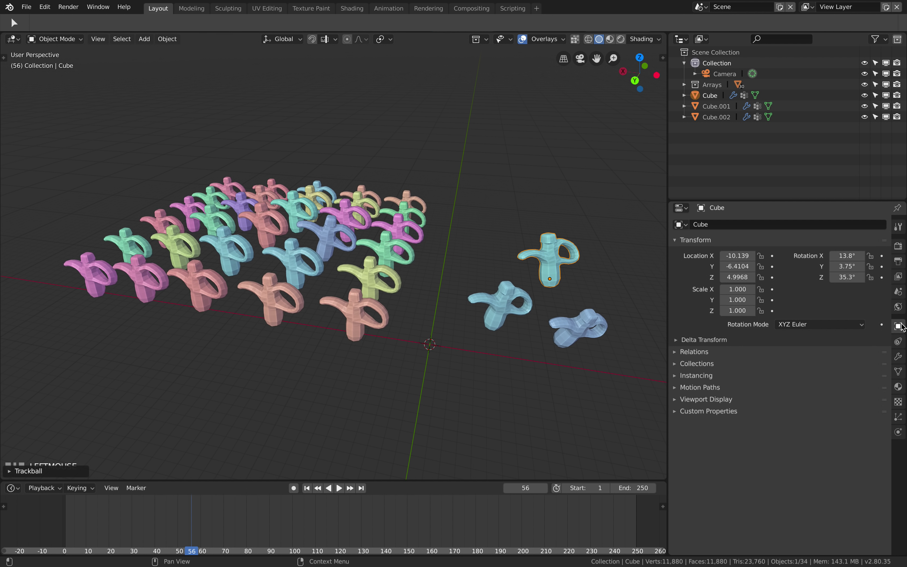
left_click(899, 342)
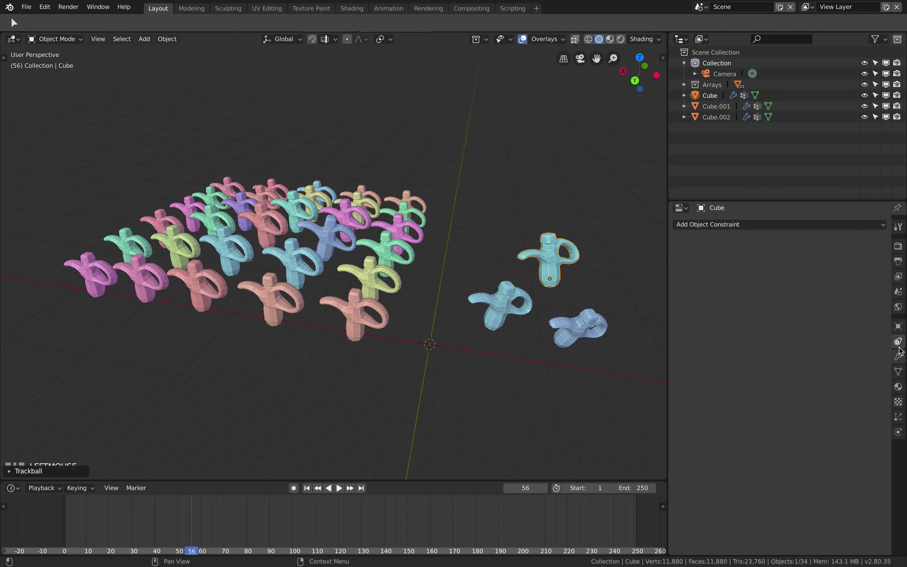
left_click(899, 357)
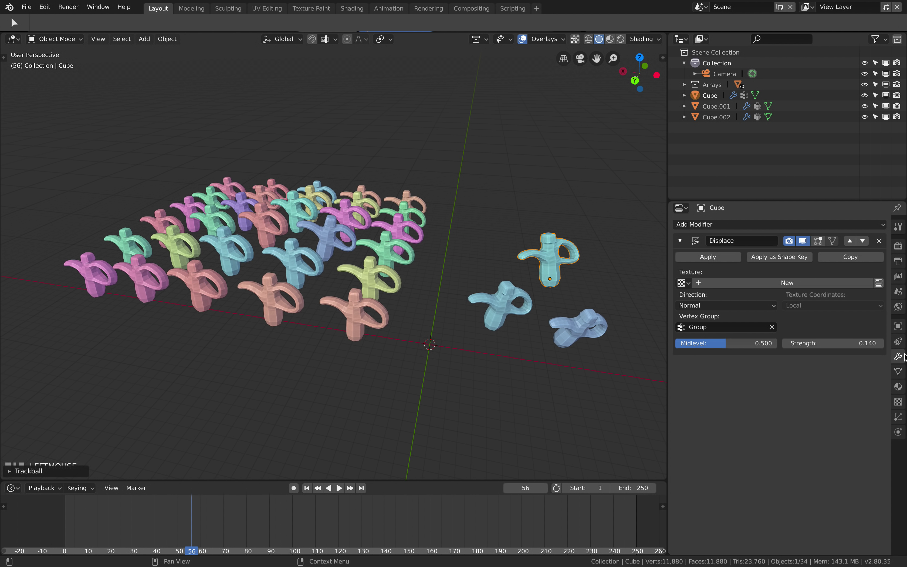
- Examine the available transform orientation and pivot point choices
scroll(443, 250, "down", 1)
scroll(458, 232, "up", 2)
middle_click_drag(466, 231, 449, 241, "shift")
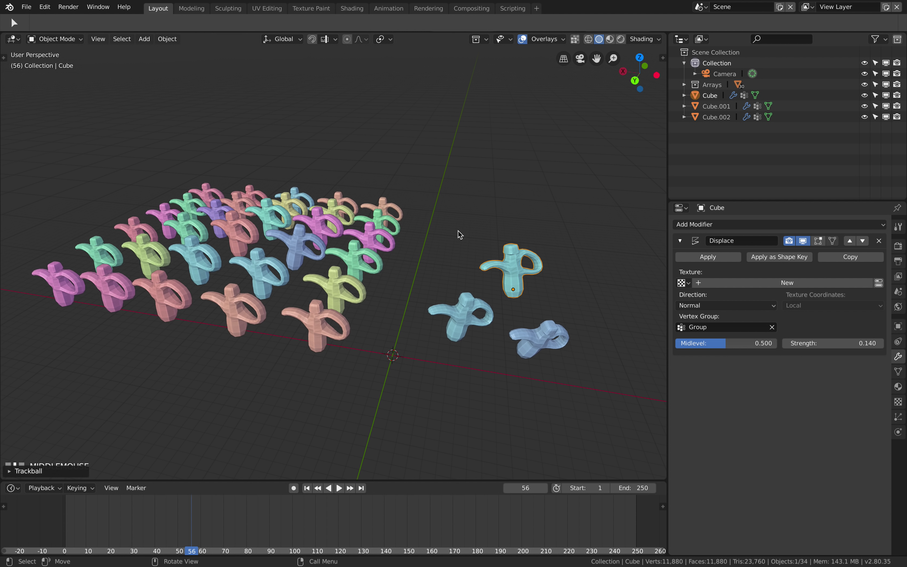
left_click(391, 229)
key("comma")
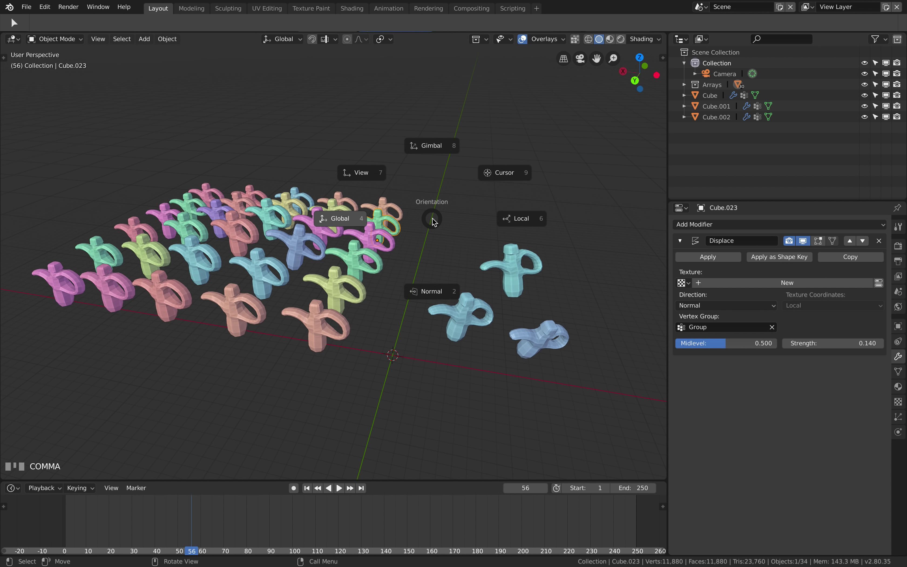
key("Escape")
key("comma")
left_click(465, 201)
key("period")
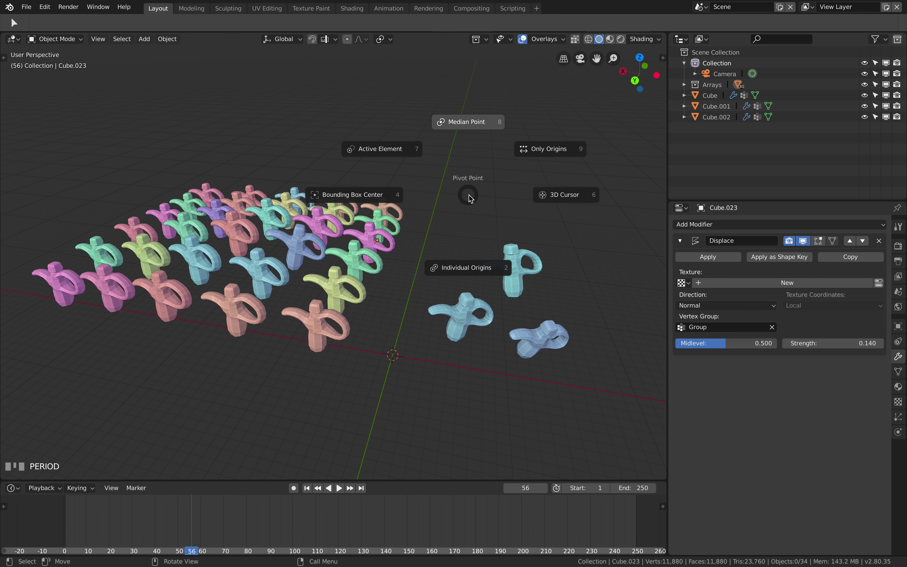
key("comma")
left_click(470, 198)
key("comma")
left_click(471, 199)
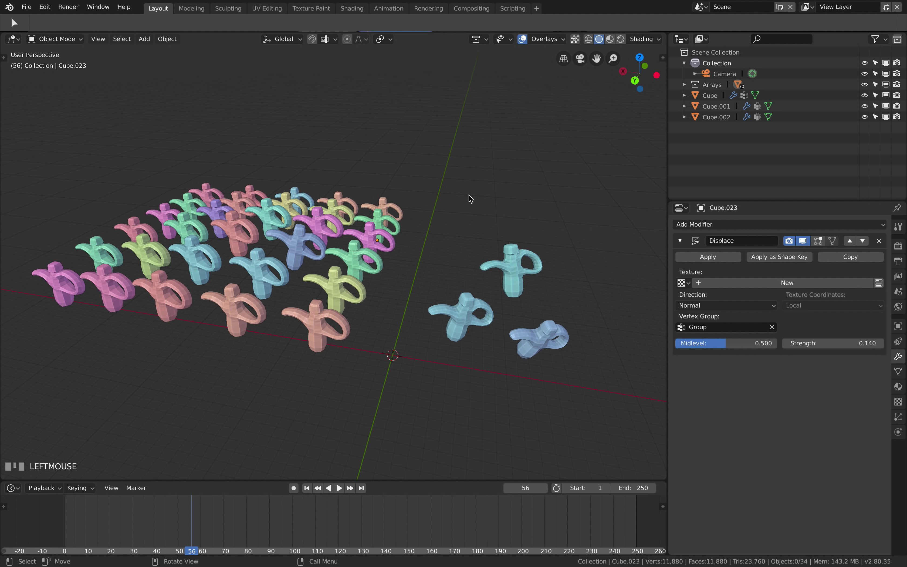
key("period")
left_click(470, 199)
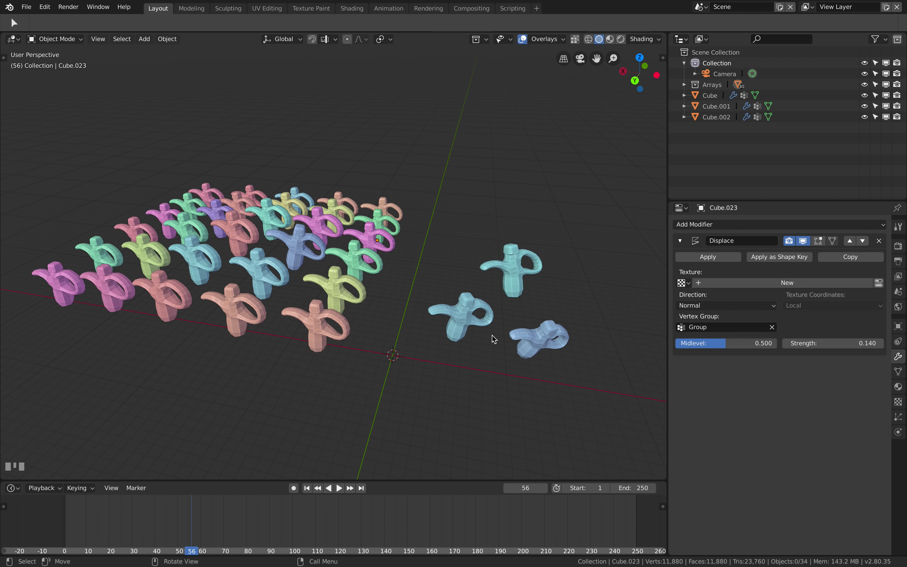
- Set the transform orientation to Gimbal and review the full list of transform orientations
key("period")
left_click(472, 278)
key("comma")
left_click(476, 248)
key("comma")
left_click(478, 252)
key("period")
left_click(476, 249)
key("comma")
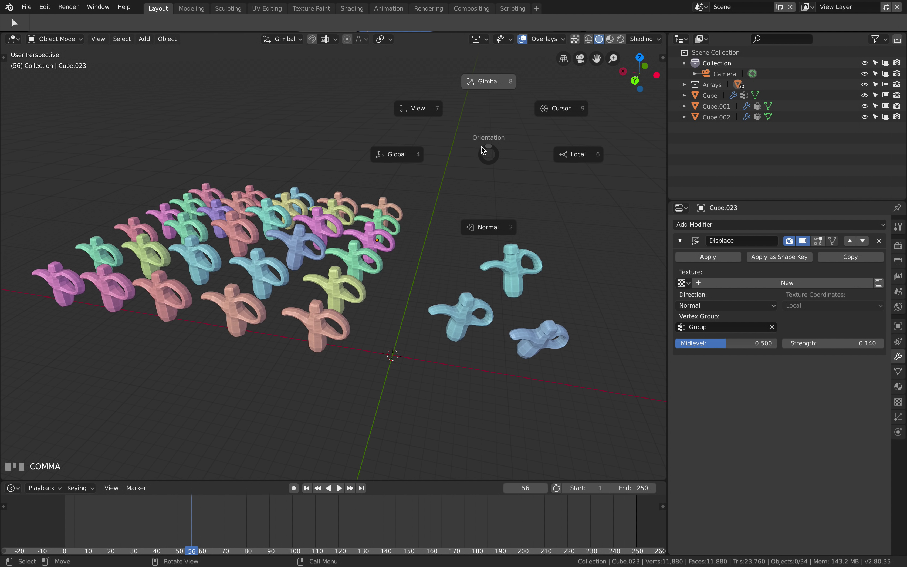
left_click(493, 153)
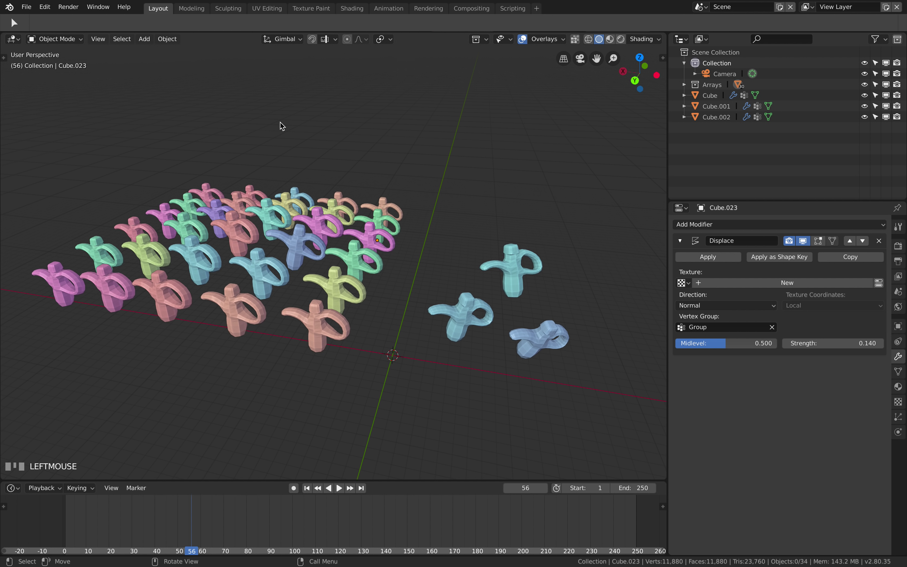
left_click(279, 45)
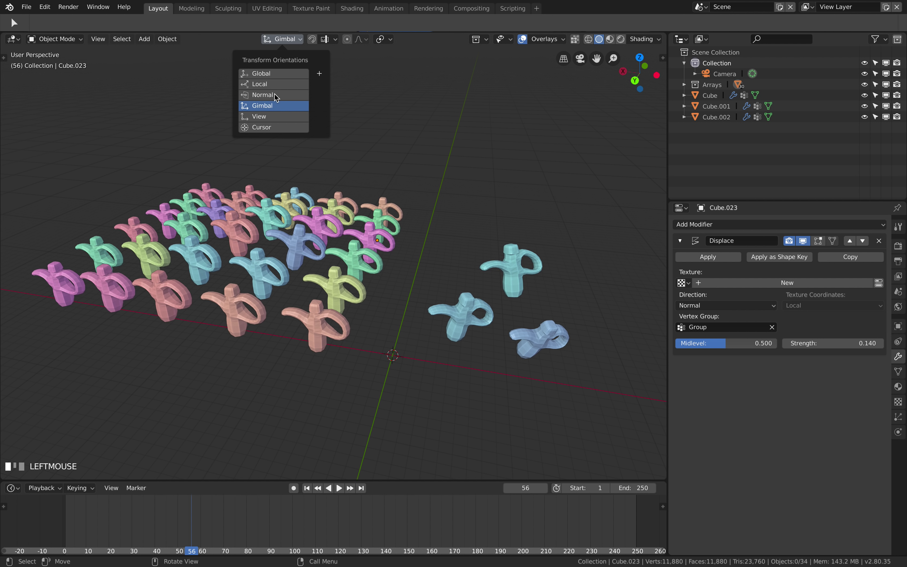
- Scale up the orange object set apart from the array and activate the Transform tool
key("s")
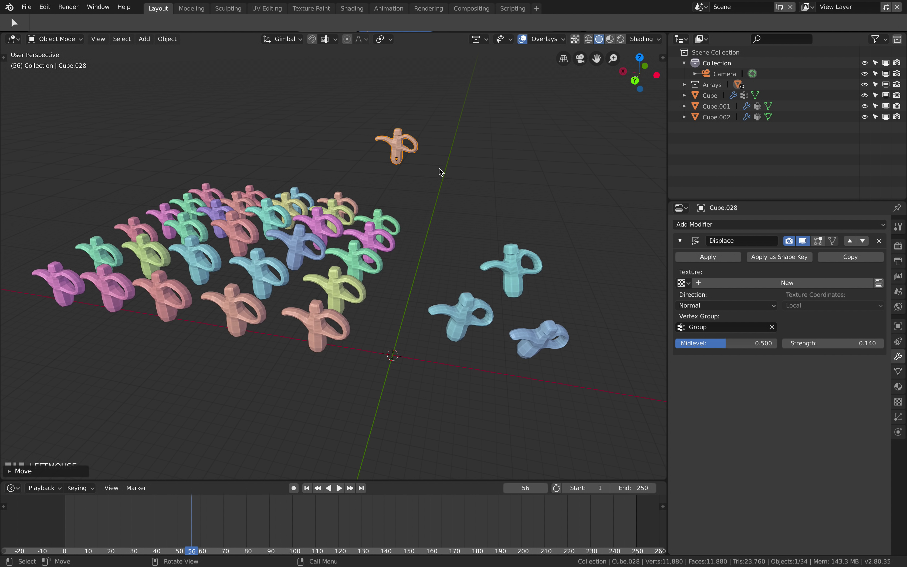
left_click(439, 168)
left_click(4, 58)
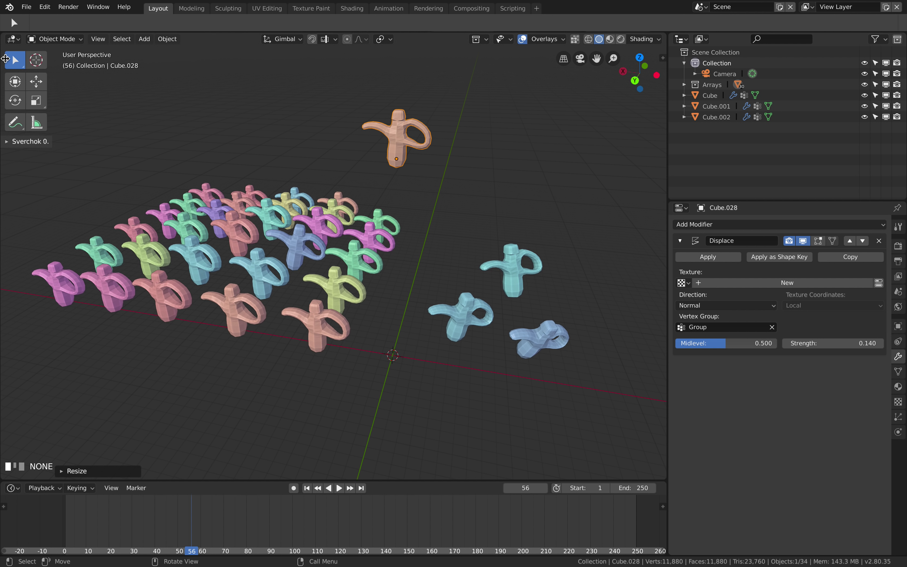
left_click(15, 81)
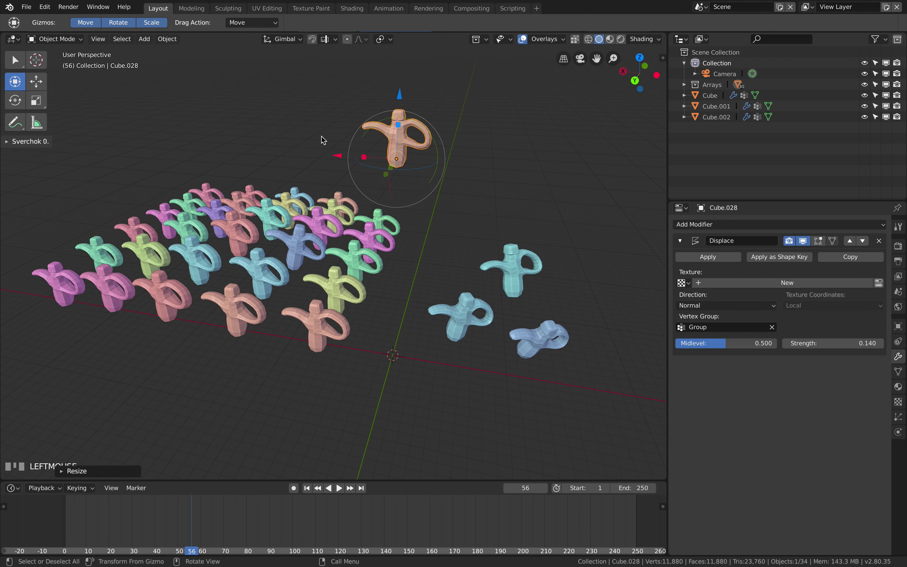
- Set the transform orientation to Global and tilt the enlarged orange object with the rotation gizmo
left_click(284, 39)
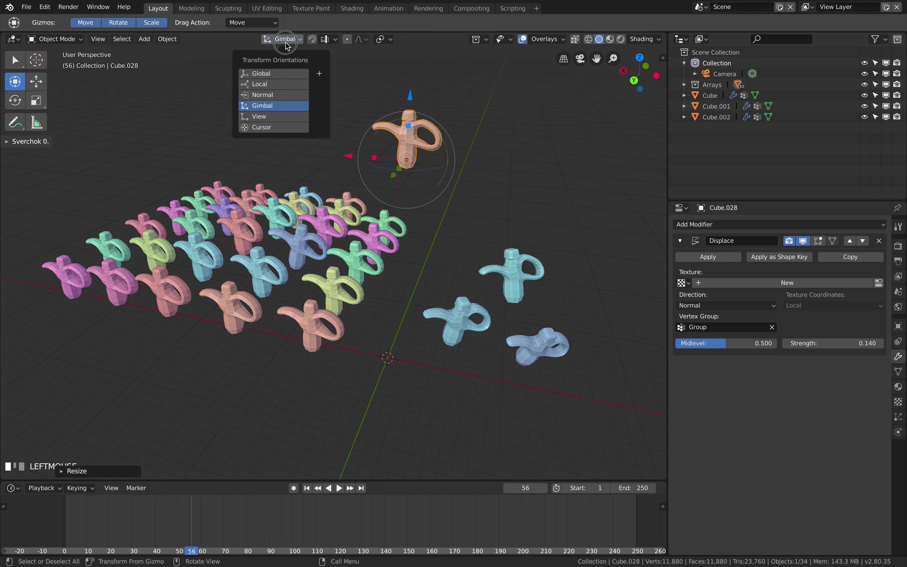
left_click(284, 74)
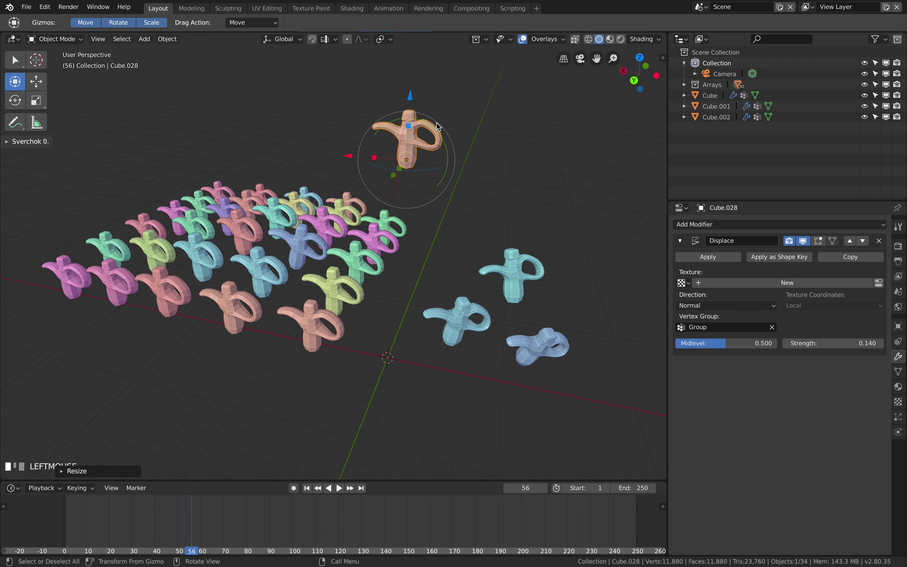
left_click_drag(452, 135, 458, 162)
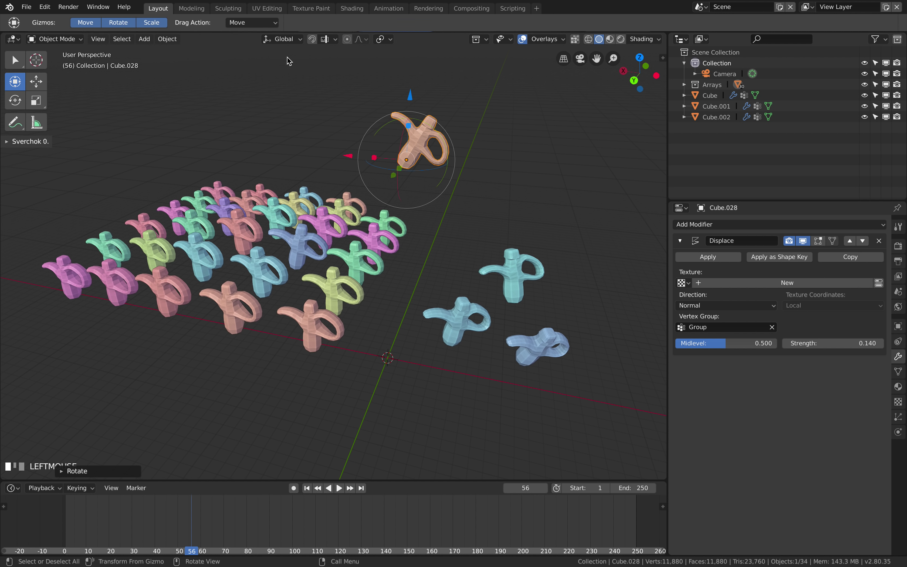
- Set the transform orientation to Local and move the tilted orange object along its local X axis
left_click(282, 40)
left_click(277, 84)
left_click_drag(369, 136, 342, 123)
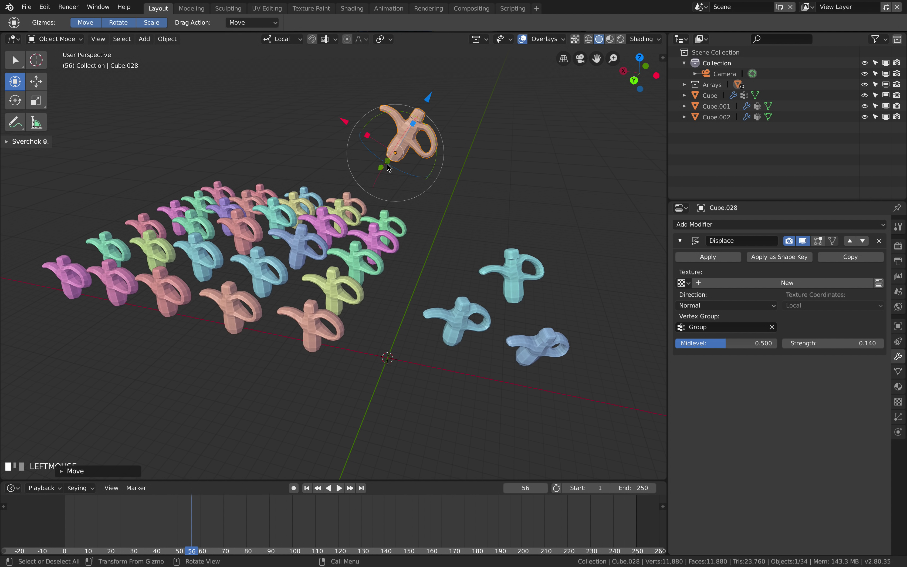
middle_click_drag(361, 170, 352, 175)
left_click_drag(379, 126, 361, 117)
- Return the transform orientation to Global and review the pivot point choices
left_click(283, 39)
left_click(273, 72)
middle_click_drag(384, 162, 378, 192)
scroll(374, 192, "up", 2)
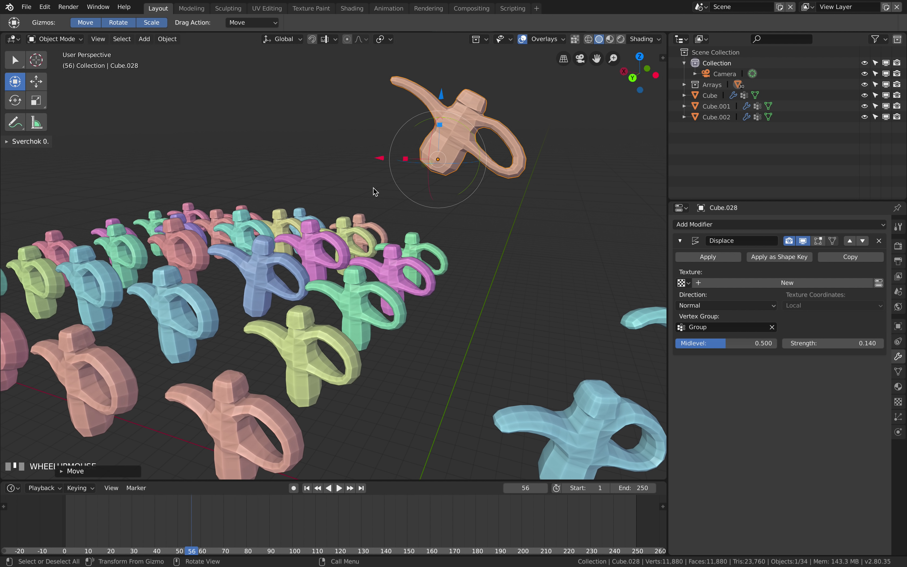
key("period")
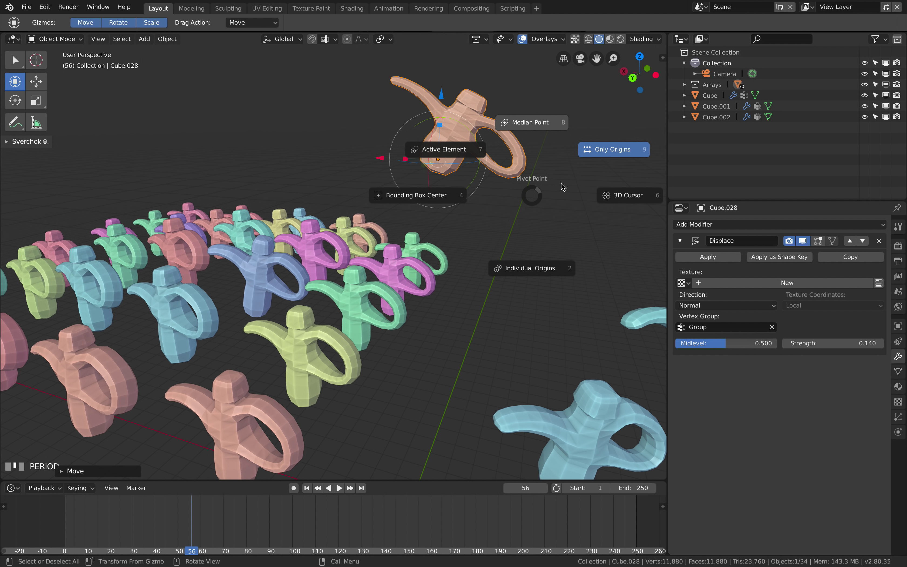
left_click(534, 195)
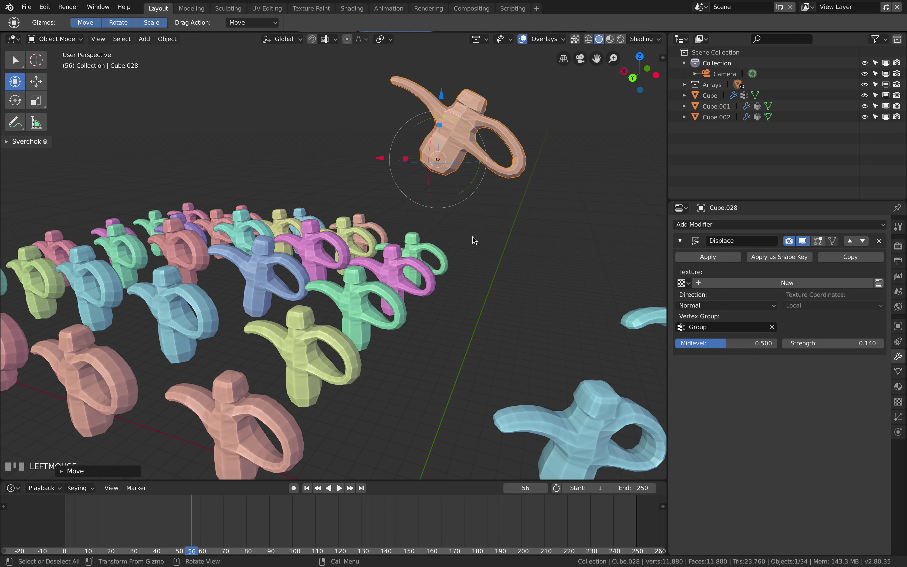
- Box-select most of the arrayed objects and try a trackball rotation around the Median Point pivot
scroll(210, 234, "down", 3)
key("b")
left_click_drag(158, 196, 289, 317)
key("r")
key("r")
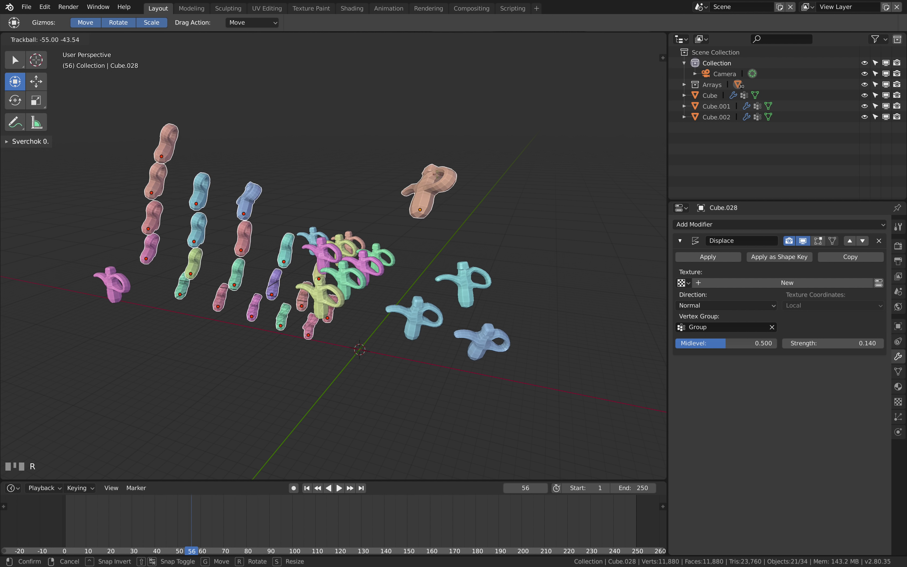
left_click(450, 199)
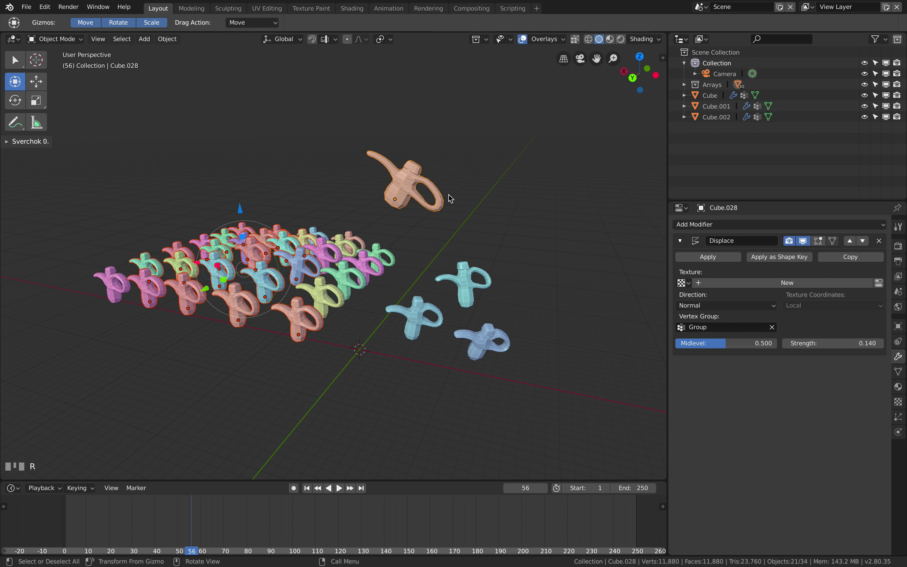
- Set the pivot point to 3D Cursor and trackball-rotate the selected objects around it
middle_click_drag(420, 233, 371, 110)
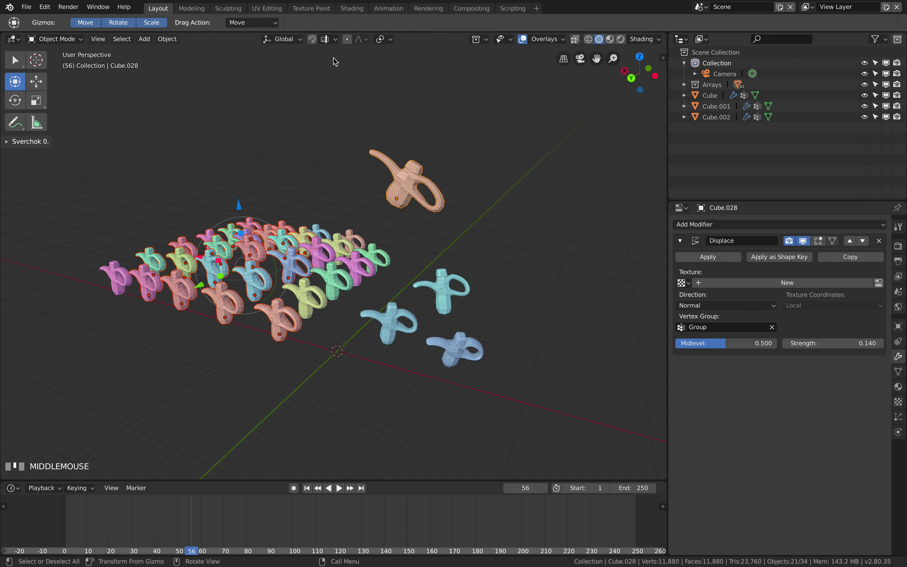
left_click(380, 39)
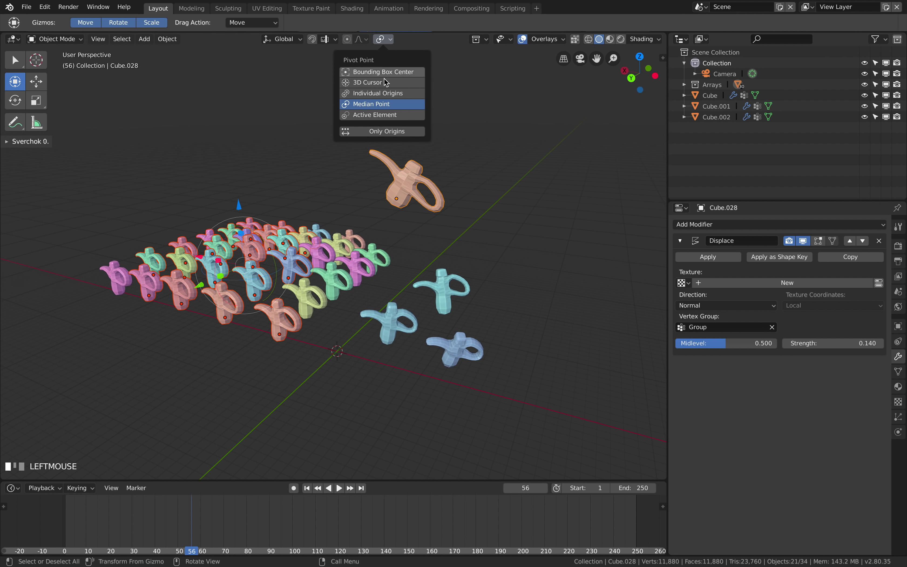
left_click(368, 83)
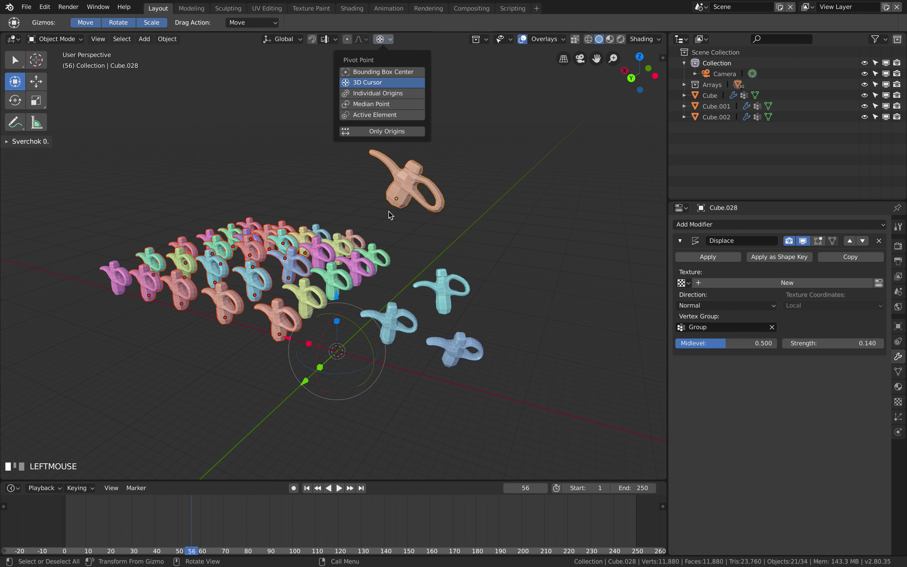
middle_click_drag(401, 270, 410, 276)
key("r")
key("r")
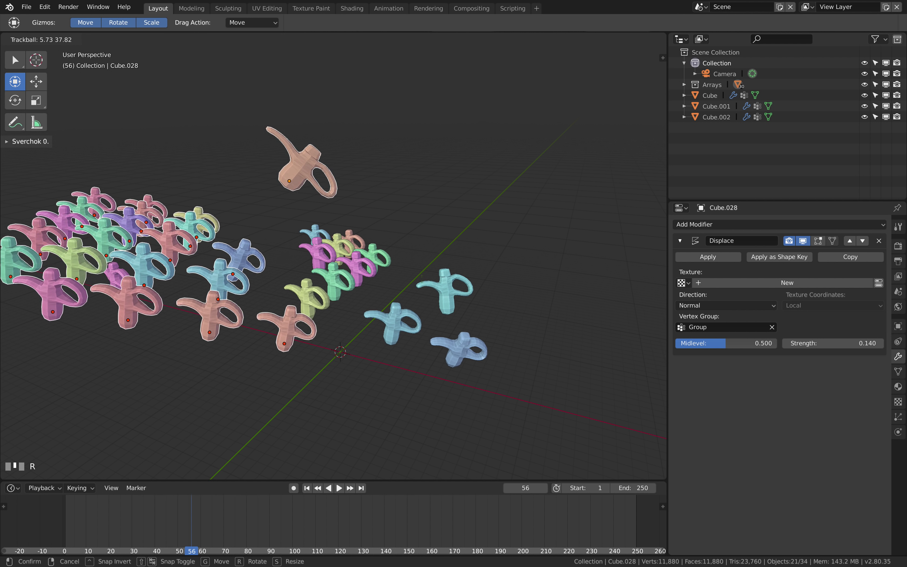
left_click(357, 195)
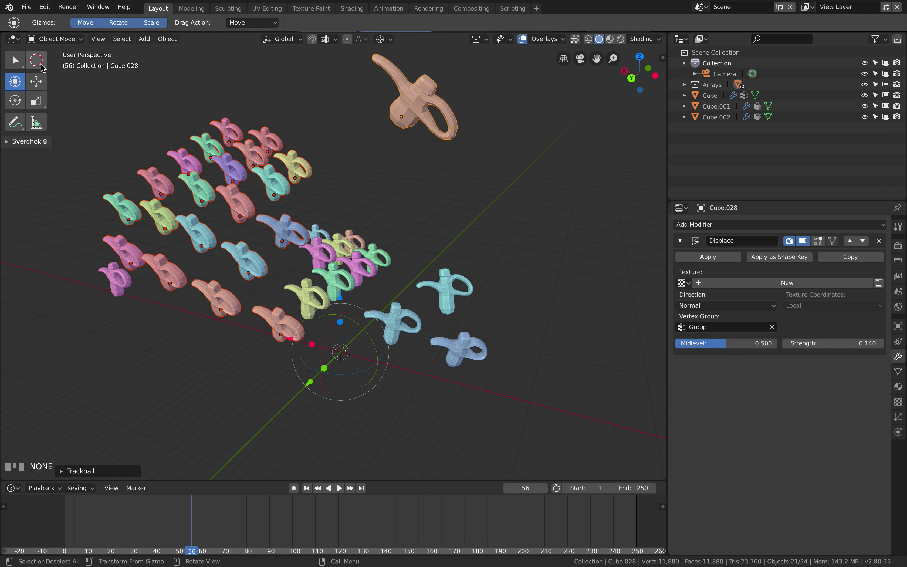
- Apply smooth shading to the enlarged orange object
scroll(405, 202, "down", 1)
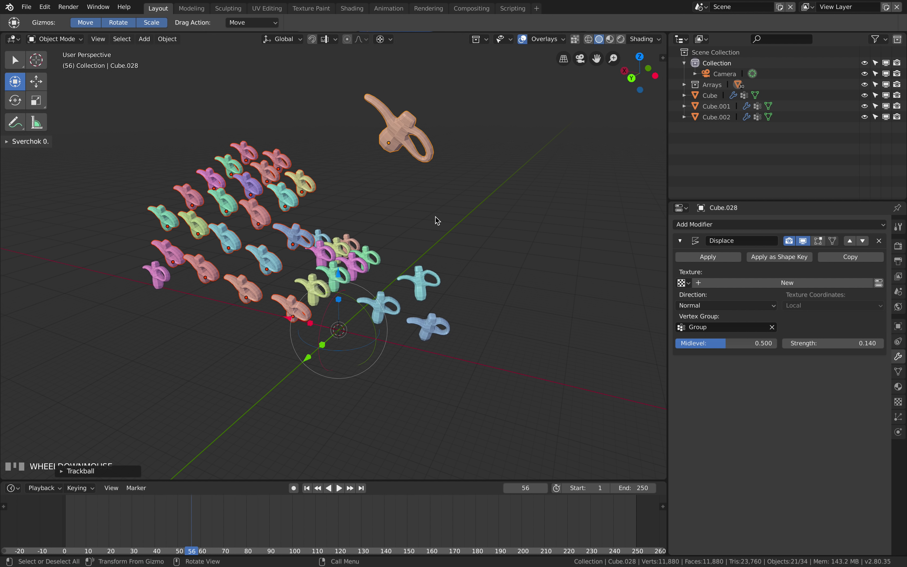
left_click(478, 220)
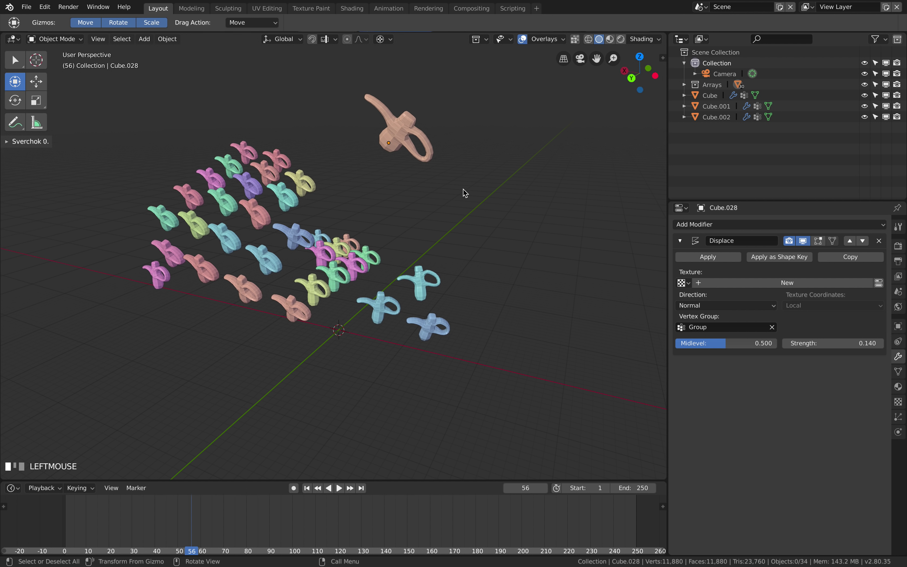
left_click(406, 134)
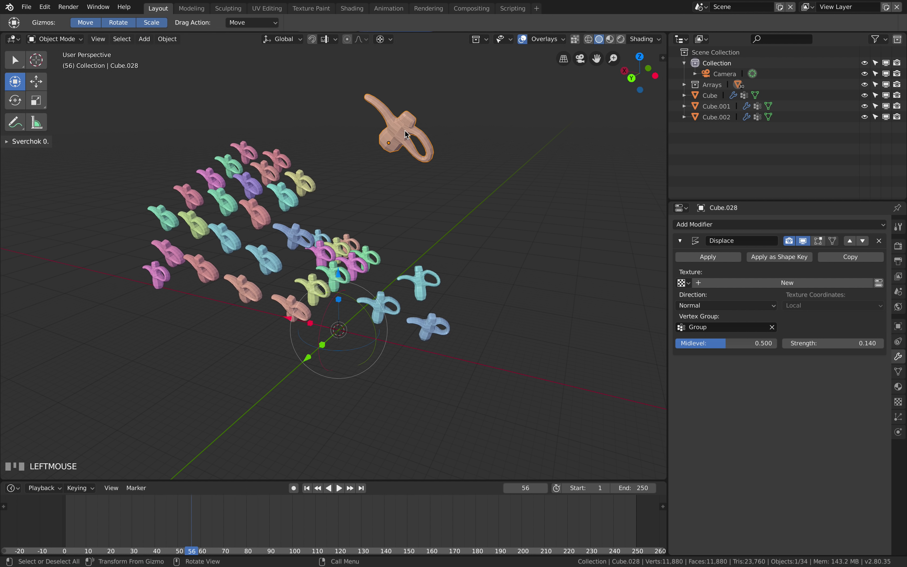
right_click(408, 130)
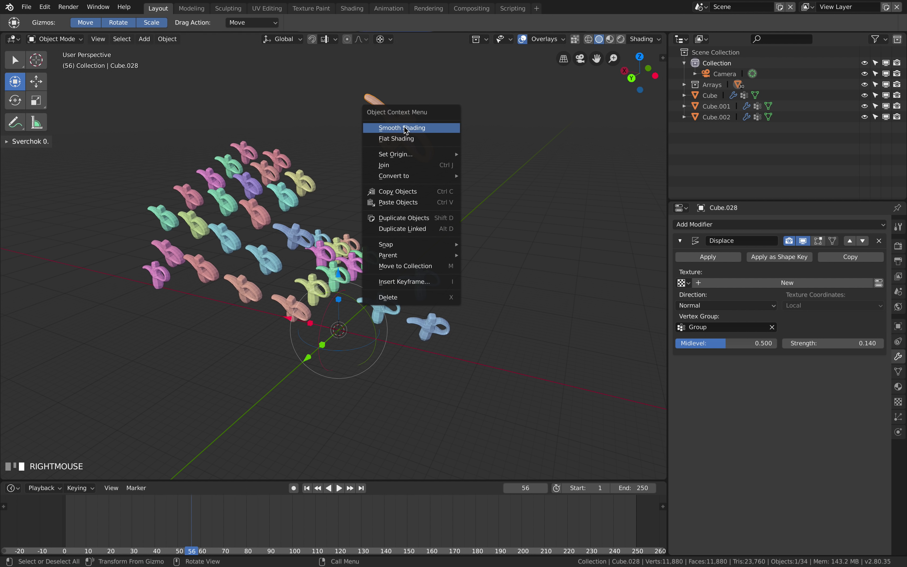
left_click(405, 128)
- Deselect everything and place the 3D cursor in the empty space beyond the enlarged orange object
middle_click_drag(470, 185, 465, 186)
left_click(469, 189)
right_click(479, 186)
left_click(478, 191)
right_click(478, 189, "ctrl")
left_click(478, 184, "shift")
right_click_drag(476, 182, 524, 239, "shift")
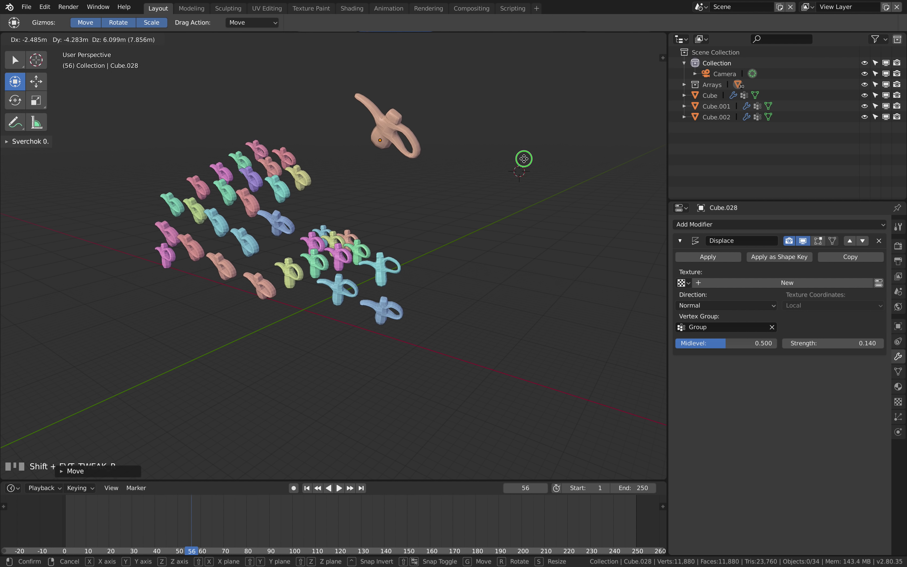
right_click_drag(481, 267, 540, 194, "shift")
right_click(512, 205, "shift")
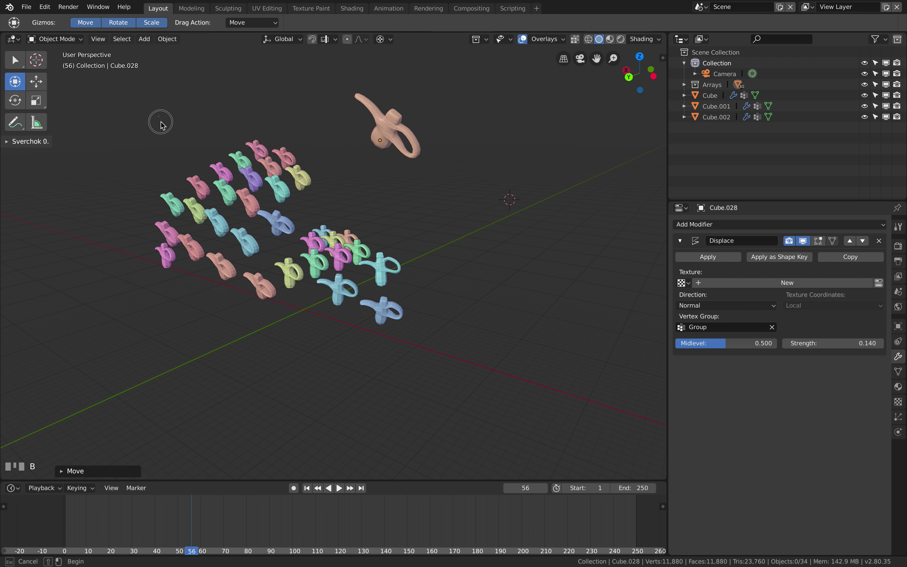
- Box-select most of the smaller arrayed objects and try a trackball rotation around the relocated 3D cursor
left_click_drag(150, 113, 330, 282)
key("r")
key("r")
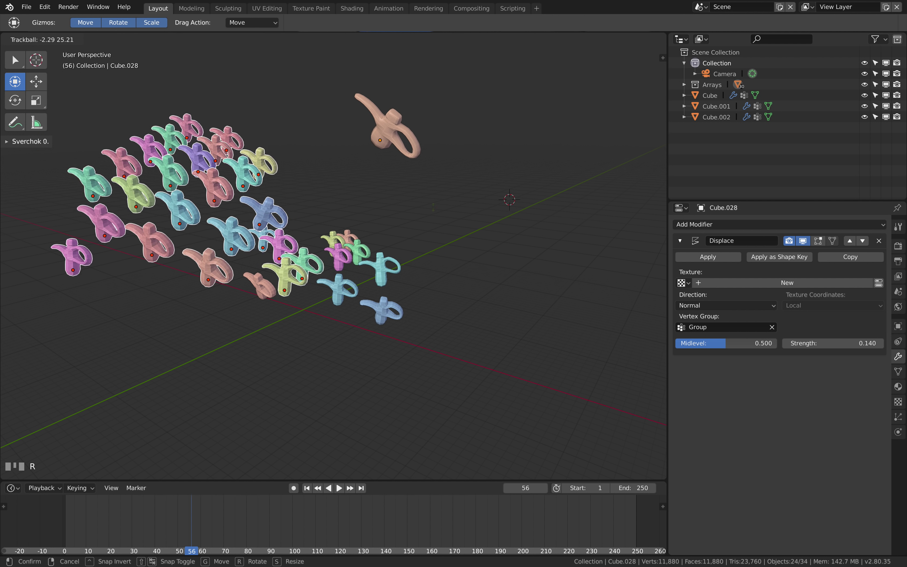
key("Escape")
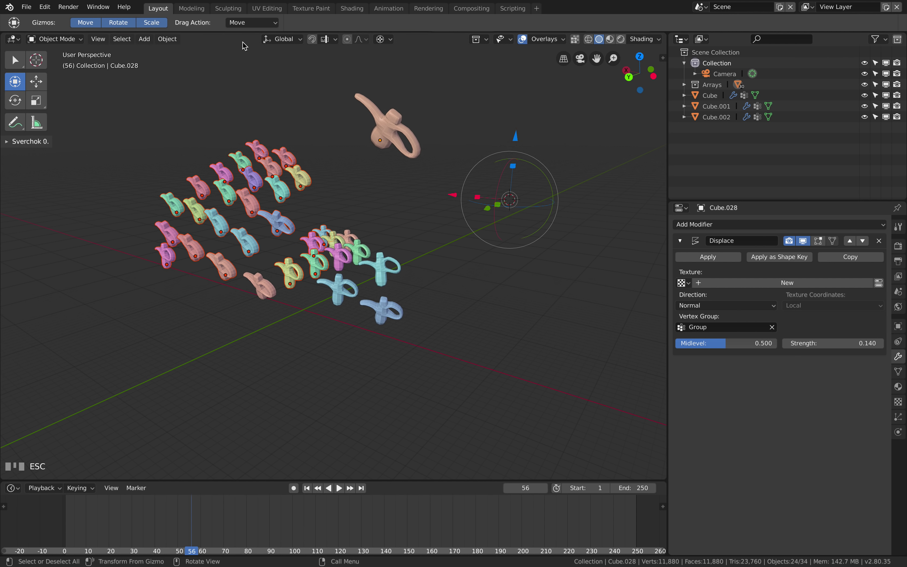
- Choose 3D Cursor as the pivot point and trackball-rotate the selected arrayed objects around it
left_click(383, 39)
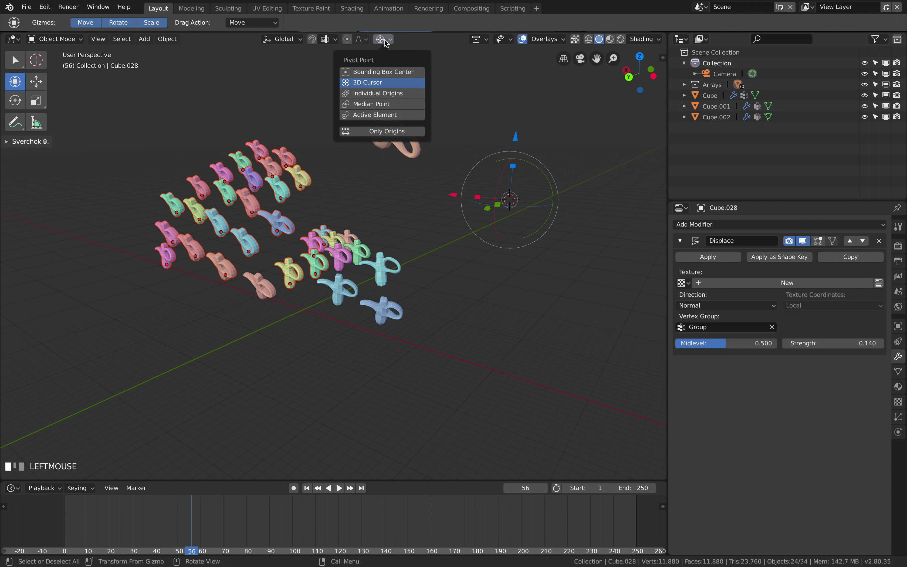
left_click(372, 84)
key("r")
key("r")
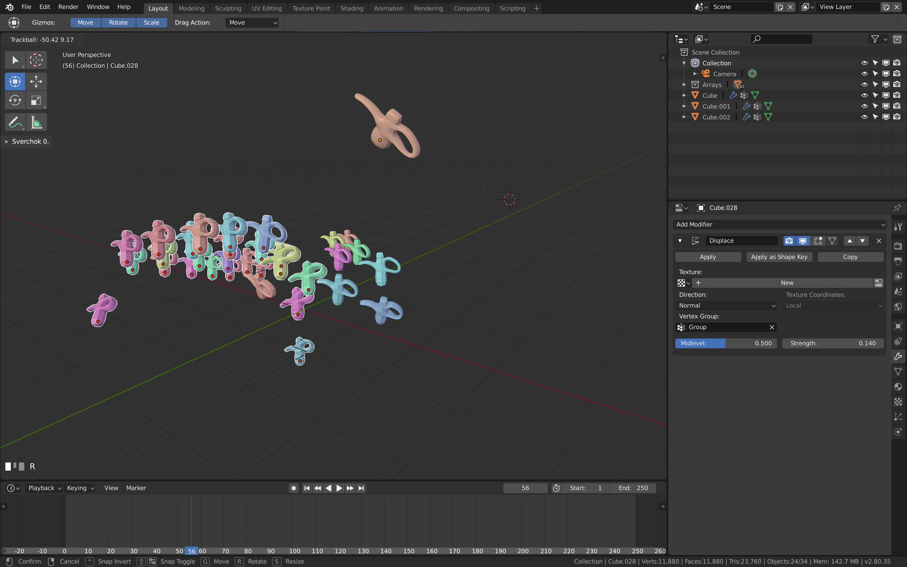
left_click(440, 224)
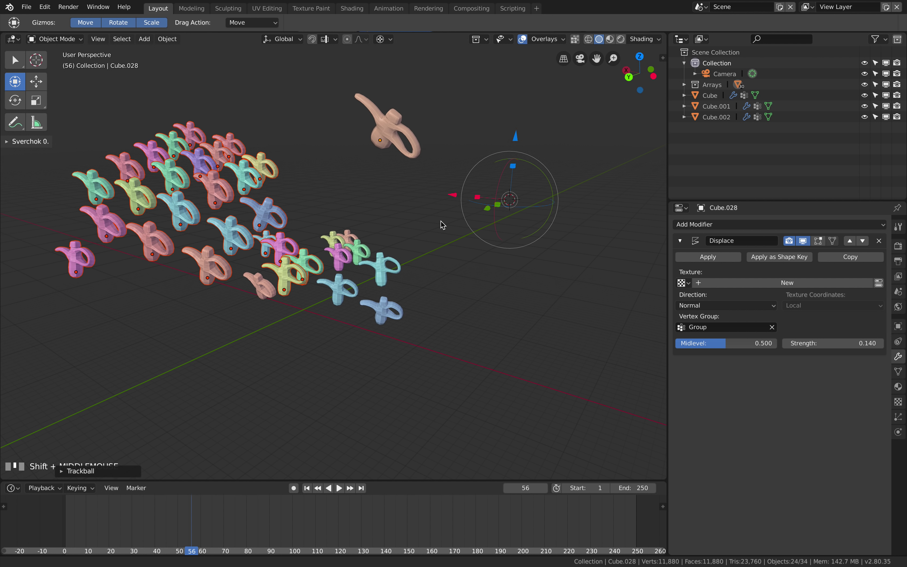
middle_click_drag(440, 225, 485, 220, "shift")
- Widen the tool list to show tool names and sketch freehand annotation strokes in the empty space below the enlarged orange object
left_click(17, 62)
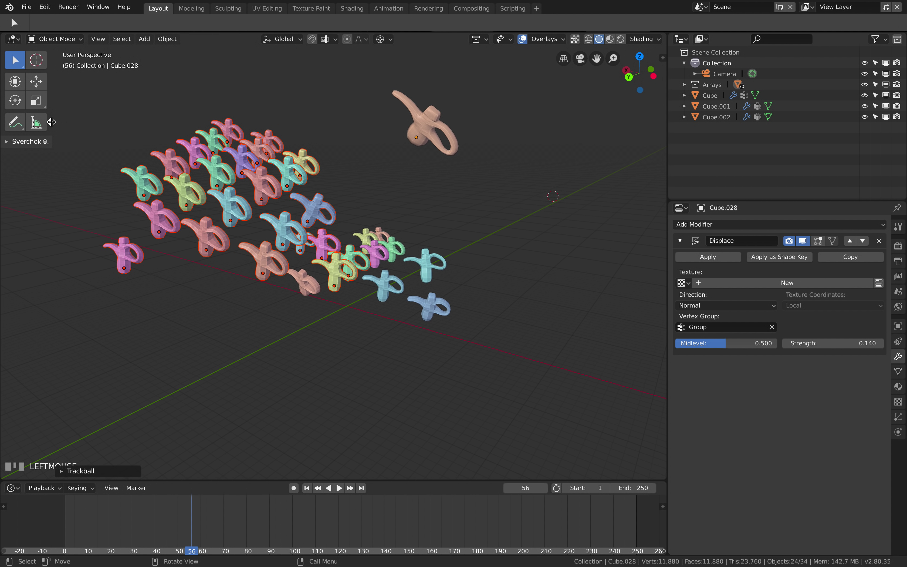
mouse_move(51, 125)
left_mouse_down()
mouse_move(203, 129)
mouse_move(77, 127)
mouse_move(102, 130)
left_mouse_up()
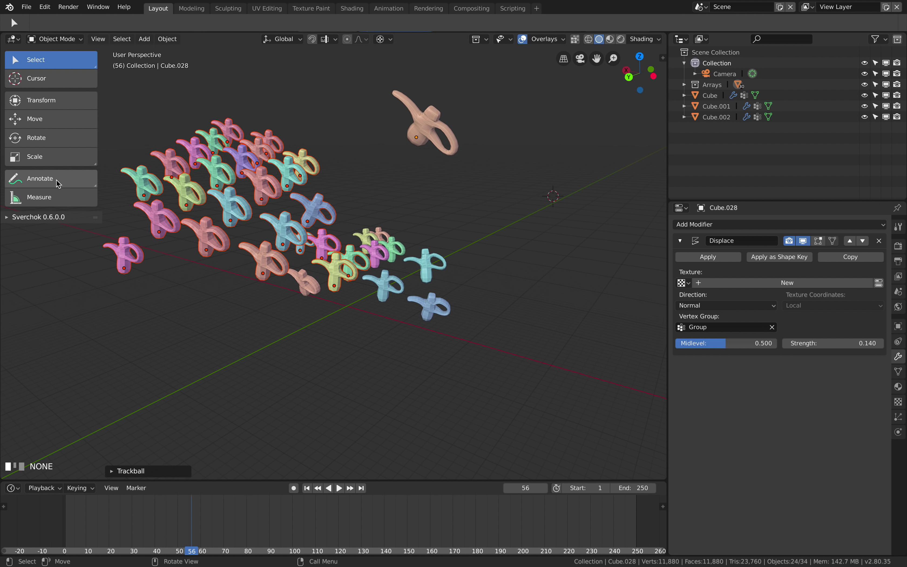
left_click(56, 179)
left_click_drag(360, 176, 418, 193)
mouse_move(436, 219)
middle_mouse_down()
mouse_move(460, 219)
mouse_move(435, 235)
middle_mouse_up()
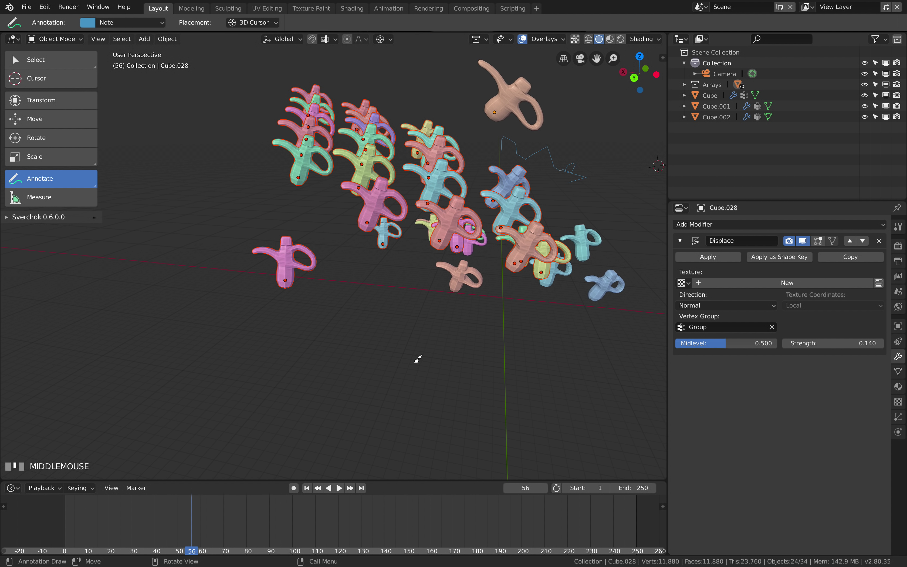
left_click_drag(417, 360, 425, 356)
middle_click_drag(435, 348, 440, 345)
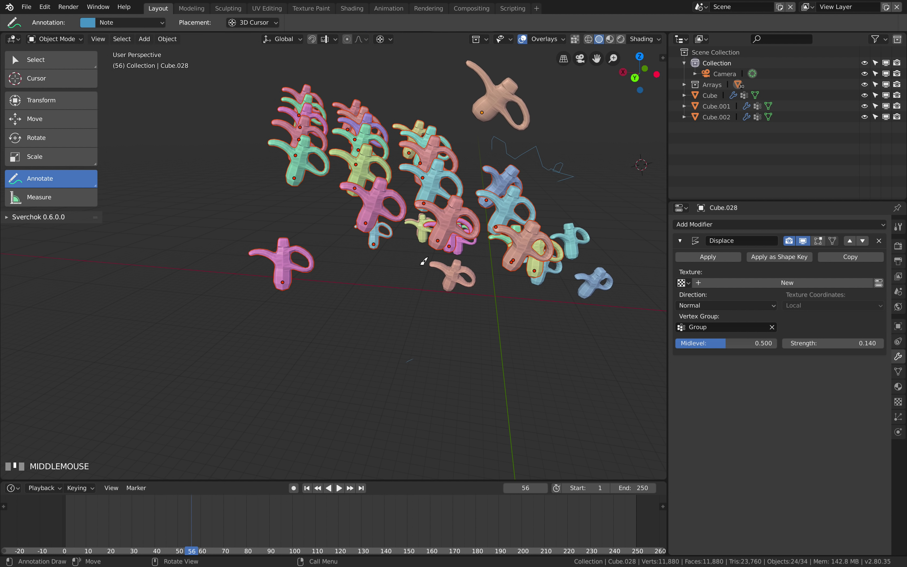
- Select all objects in the scene and set the pivot point to Individual Origins
key("a")
key("a")
key("a")
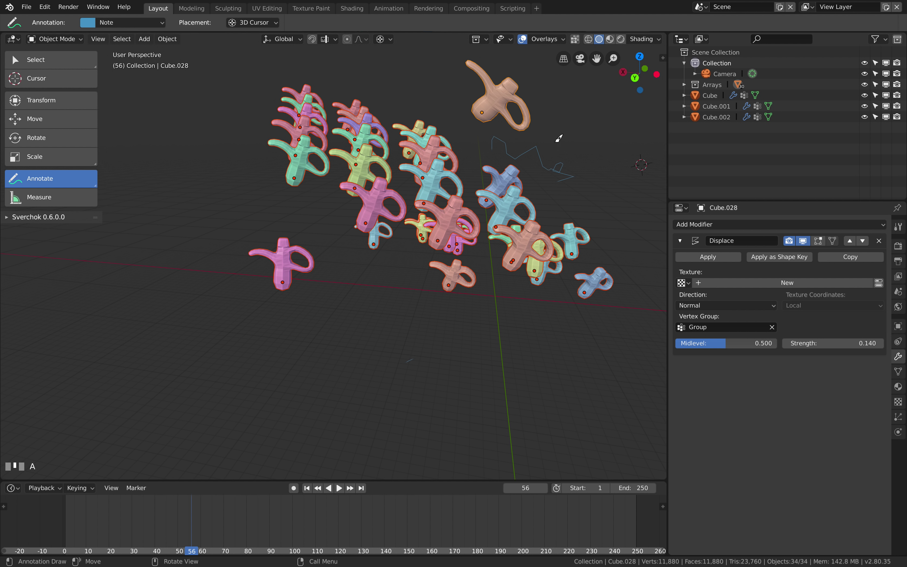
middle_click_drag(558, 138, 466, 165, "shift")
left_click(386, 40)
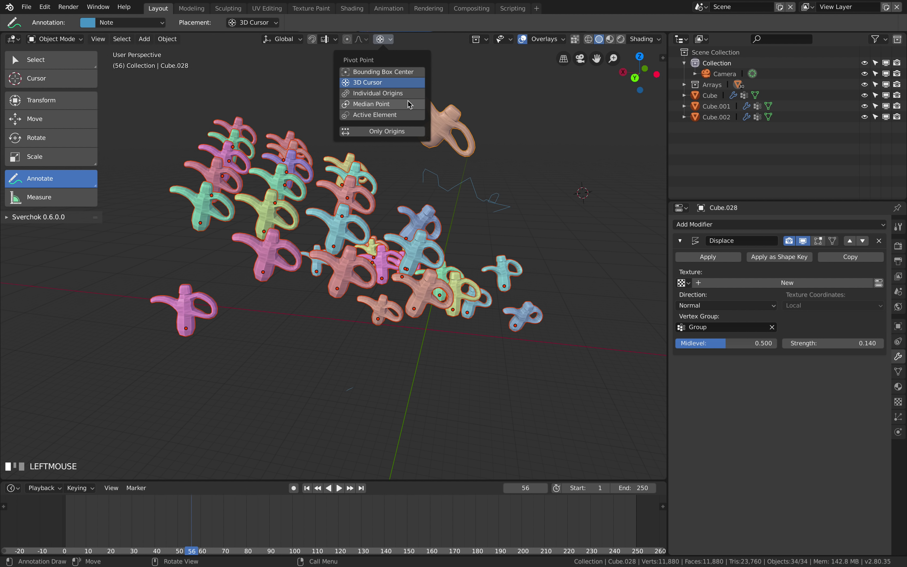
left_click(386, 94)
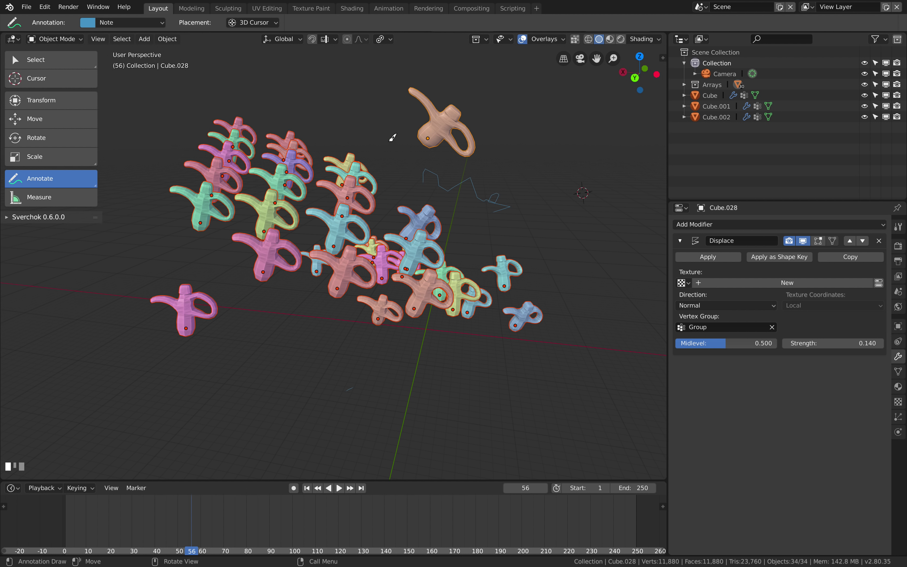
- Select only the enlarged orange object and trackball-rotate it around its own origin
left_click(56, 60)
left_click(451, 147)
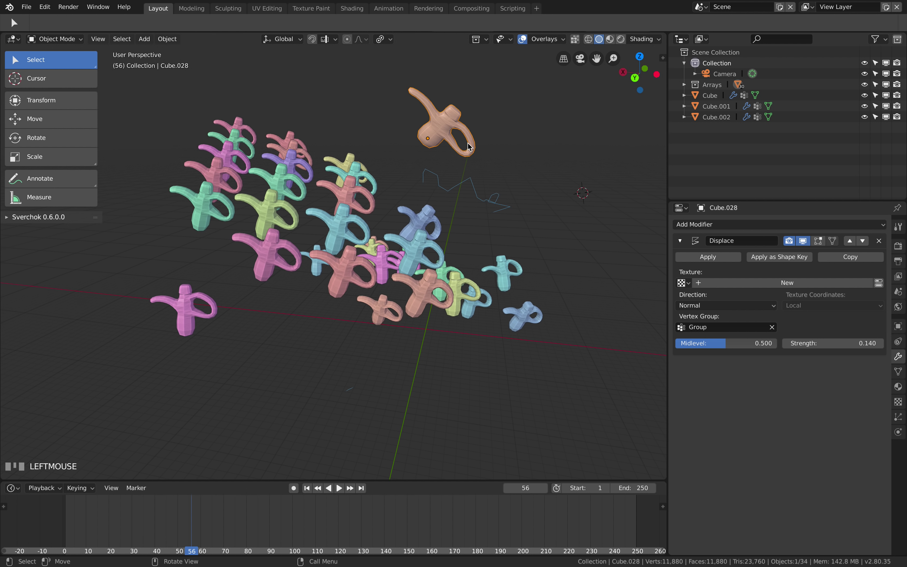
key("r")
key("r")
left_click(475, 151)
- Toggle local view of the enlarged orange object on and off, ending with the full scene
scroll(460, 206, "down", 1)
middle_click_drag(460, 205, 388, 175)
scroll(479, 260, "down", 1)
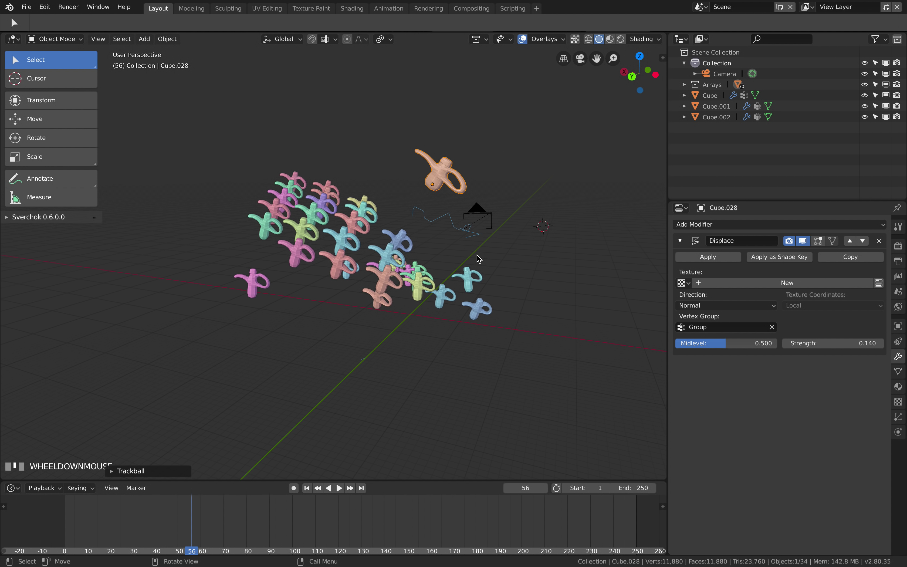
scroll(480, 153, "up", 1)
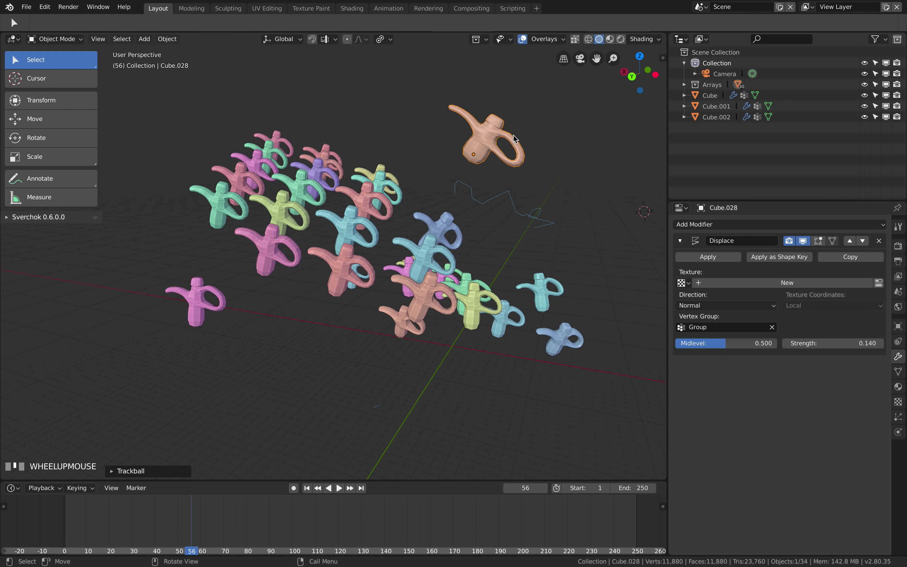
key("slash")
key("slash")
key("slash")
key("slash")
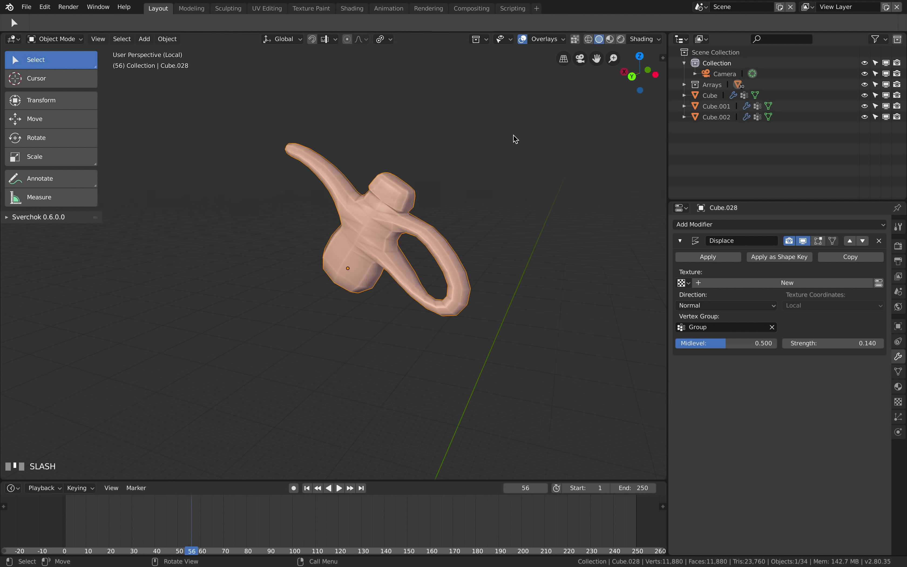
key("slash")
key("slash")
key("slash")
key("slash")
key("slash")
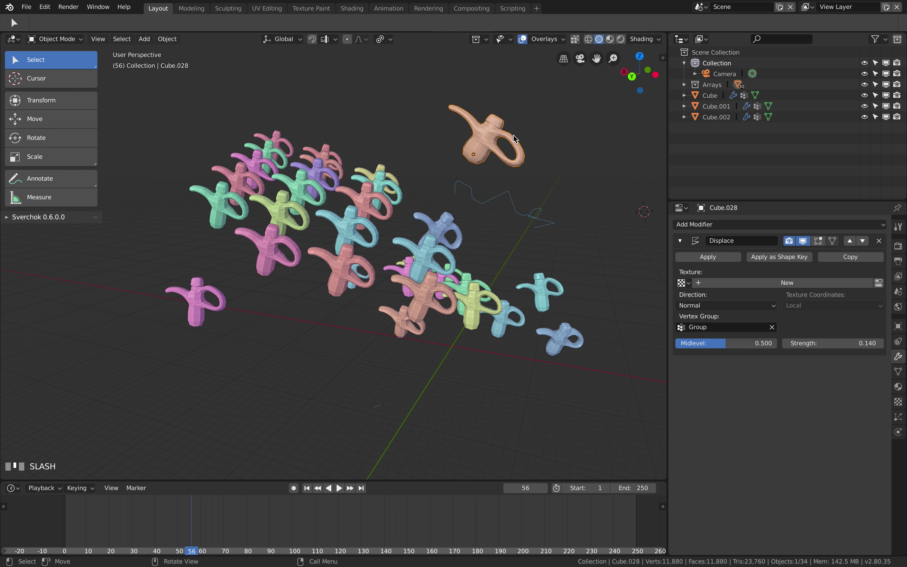
- Isolate the enlarged orange object in local view, inspect it from another angle and return to the full scene
key("slash")
key("slash")
key("slash")
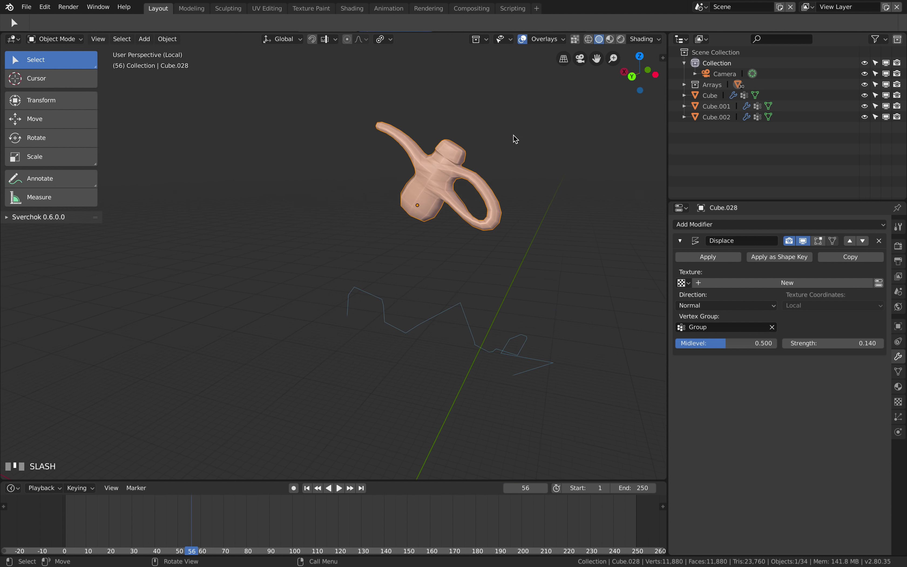
scroll(413, 253, "down", 3)
middle_click_drag(413, 253, 366, 250)
scroll(367, 250, "up", 2)
key("slash")
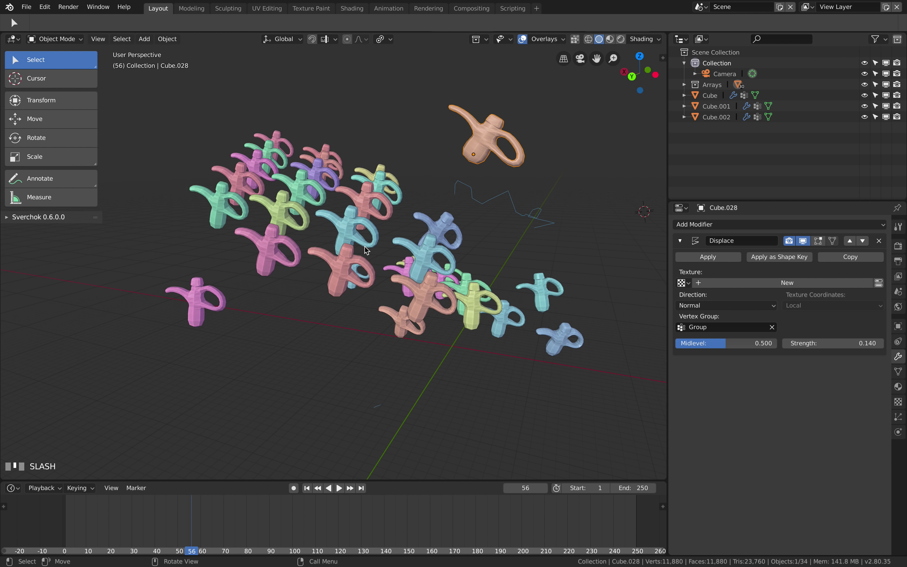
- Select the yellow-green object in the array and toggle its local view on and off
left_click(307, 212)
key("slash")
key("slash")
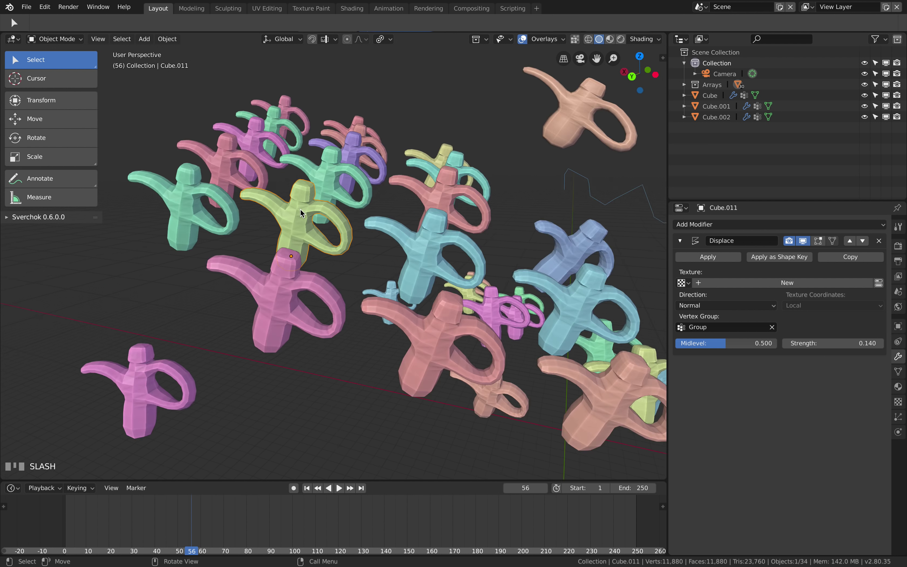
key("slash")
key("slash")
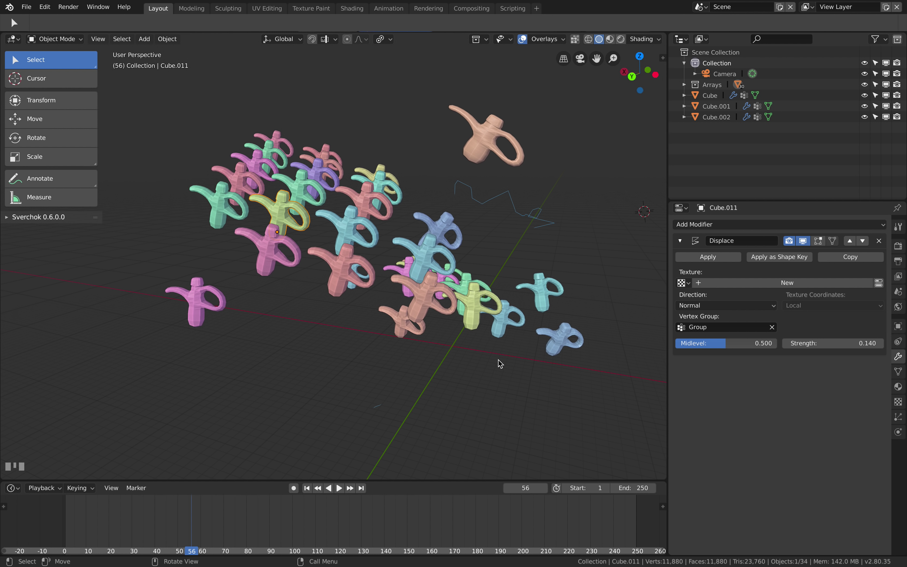
key("slash")
key("slash")
- Select all objects, and deselect everything again
middle_click_drag(496, 355, 351, 290)
key("a")
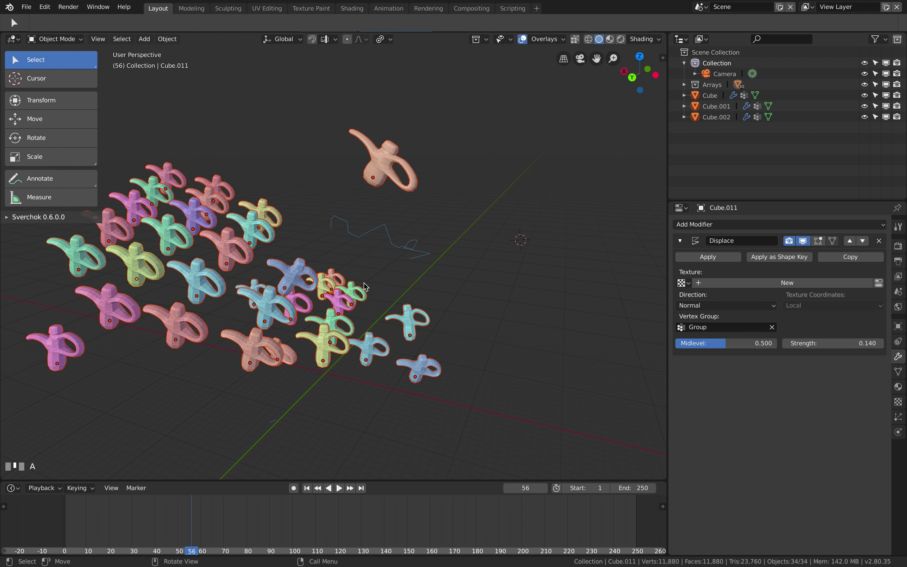
key("a")
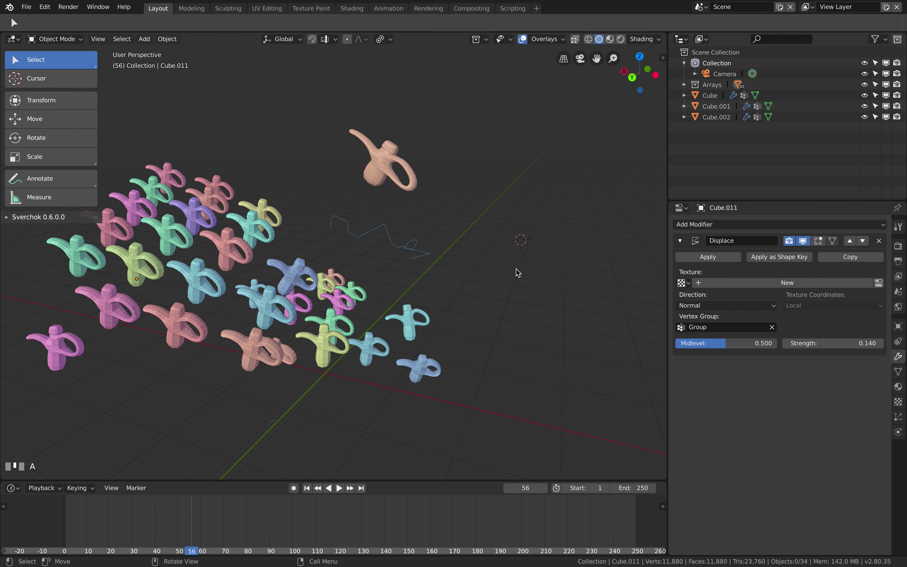
- Add a Grease Pencil Monkey at the 3D cursor, move it away from the cursor and enlarge it
middle_click_drag(518, 272, 434, 246, "shift")
key("shift+a")
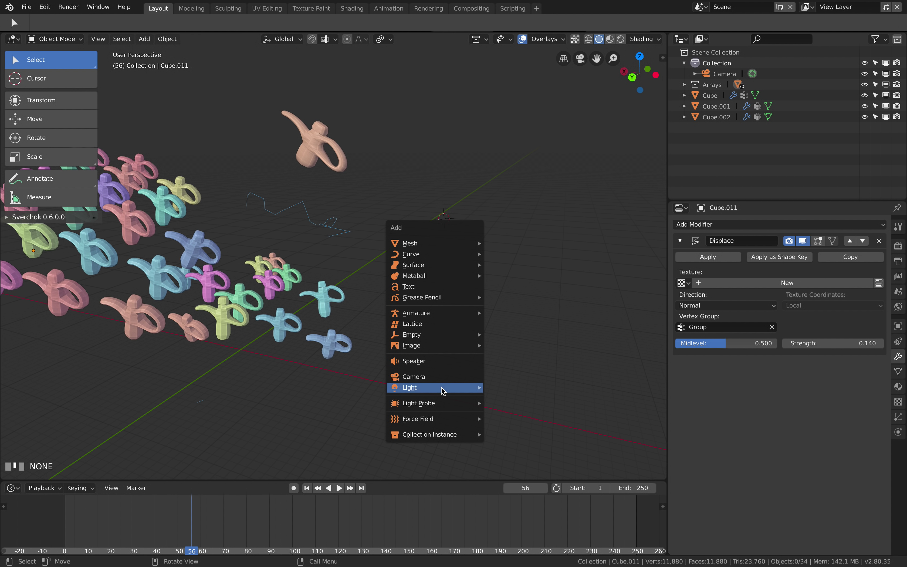
mouse_move(454, 300)
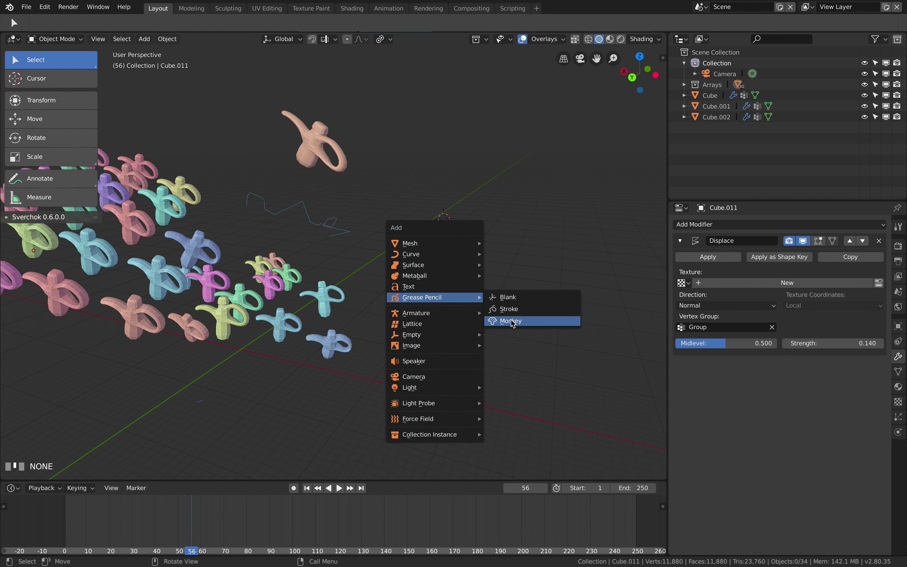
left_click(512, 322)
key("g")
left_click(441, 217)
key("s")
left_click(598, 297)
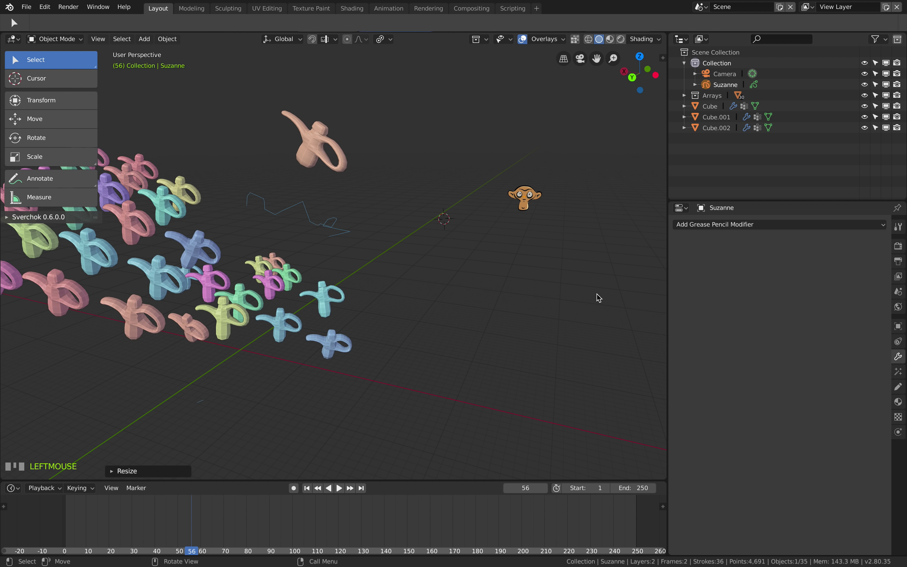
- Place the 3D cursor on the empty floor in front of the monkey
middle_click_drag(635, 330, 445, 259, "shift")
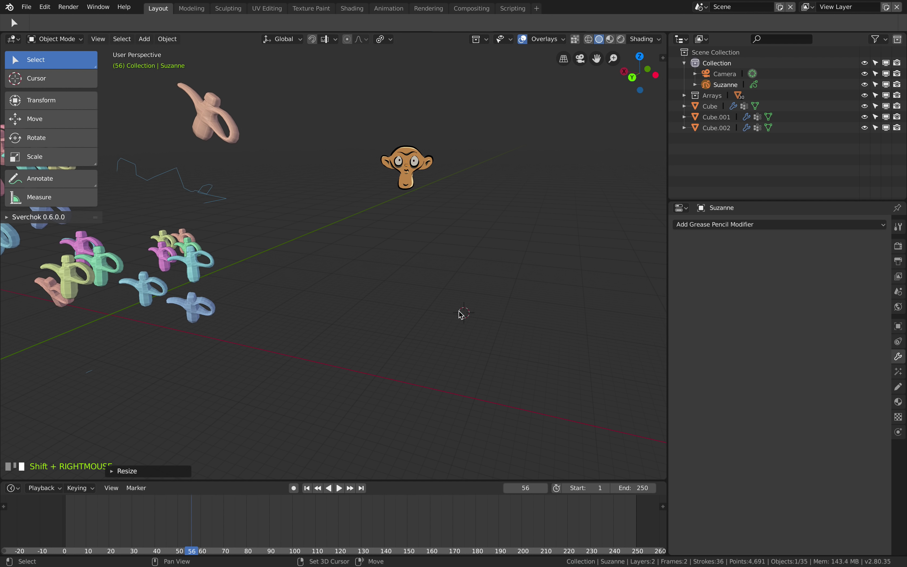
key("space")
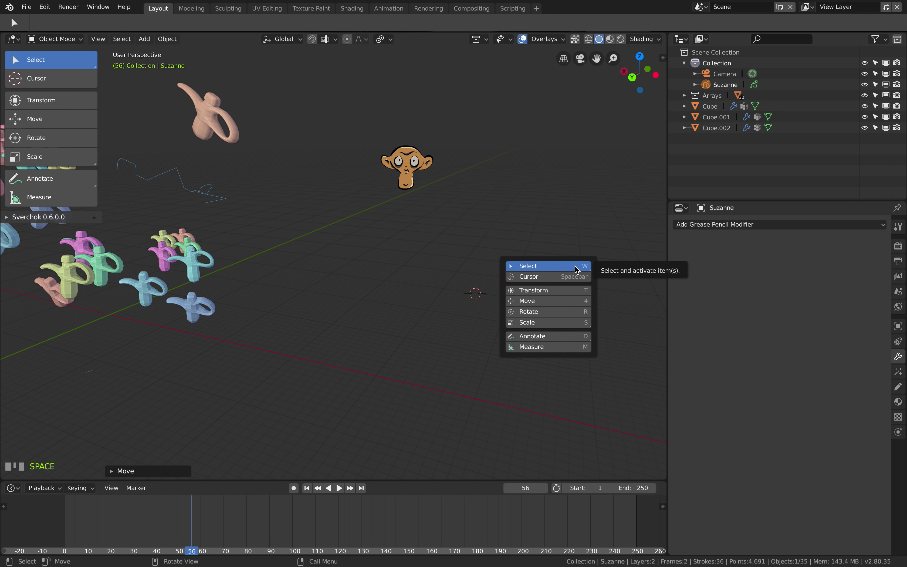
left_click(563, 232)
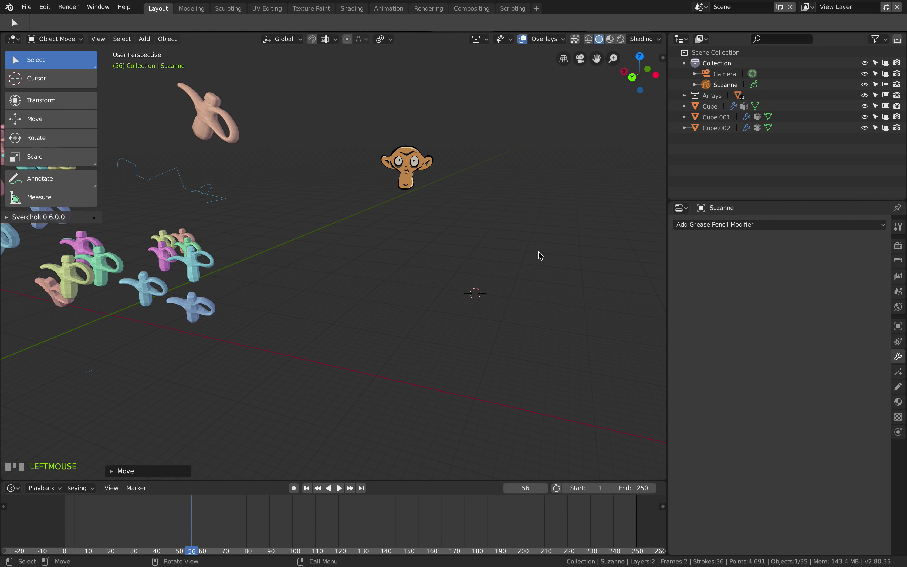
- Add a mesh cube at the 3D cursor and scale it up to several times its size
key("shift+a")
mouse_move(539, 196)
left_click(603, 212)
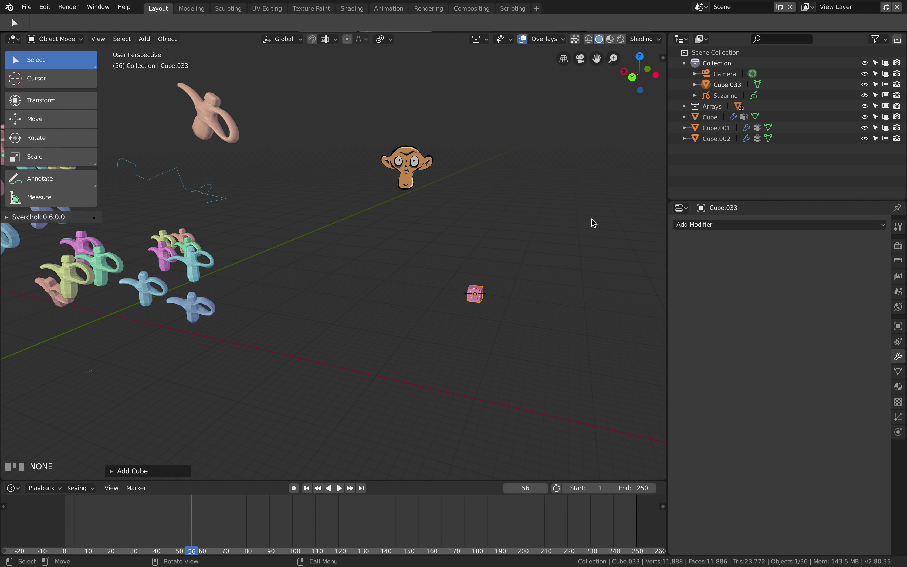
key("s")
left_click(553, 344)
- Trackball-rotate the cube into a tilted orientation and adjust its scale
key("r")
key("r")
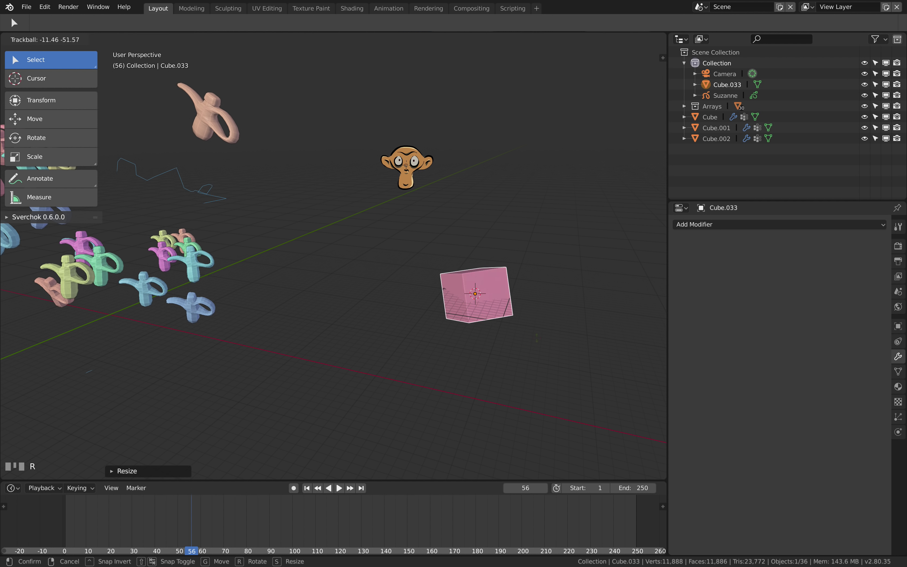
left_click(561, 351)
key("s")
key("r")
key("r")
left_click(550, 328)
- Delete the tilted pink cube from the scene
scroll(551, 328, "up", 3)
middle_click_drag(550, 328, 393, 308, "shift")
scroll(406, 300, "up", 3)
scroll(410, 308, "down", 8)
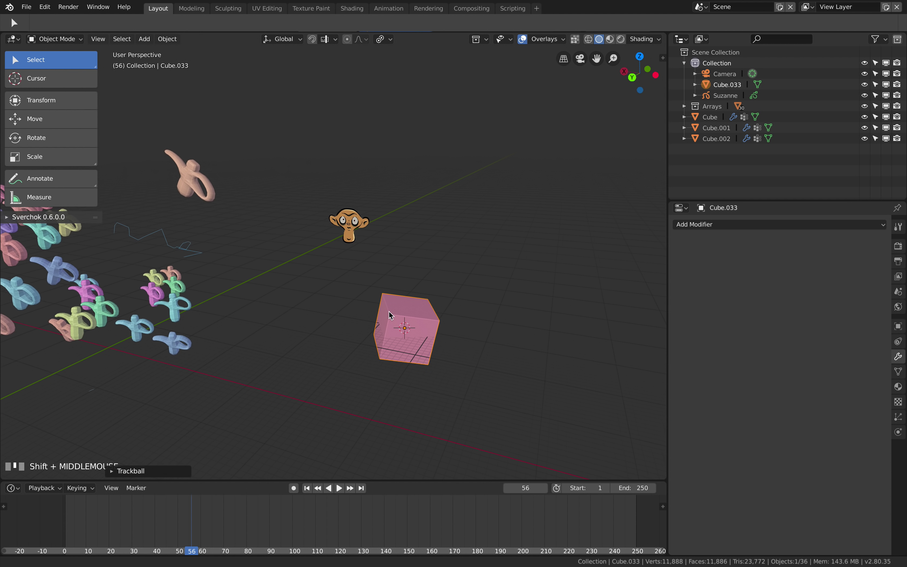
scroll(392, 310, "up", 2)
right_click(381, 243)
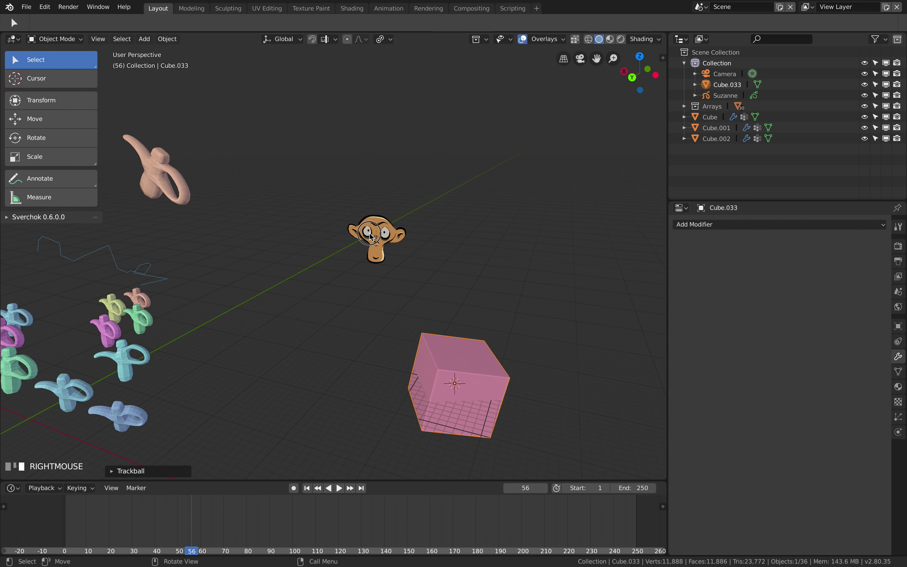
left_click(449, 375)
key("Delete")
- Select the Grease Pencil monkey, scale it up and trackball-rotate it slightly
left_click(404, 237)
middle_click_drag(404, 237, 438, 282)
key("s")
left_click(428, 277)
key("r")
key("r")
left_click(438, 270)
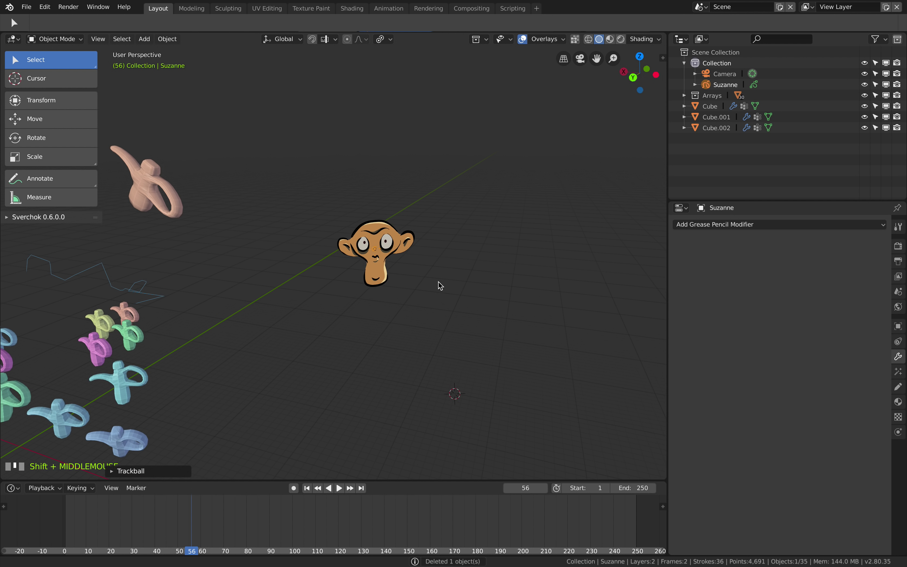
- Split the 3D viewport into two stacked areas and show the editor types available for the upper one
left_click_drag(663, 57, 652, 261)
left_click(12, 39)
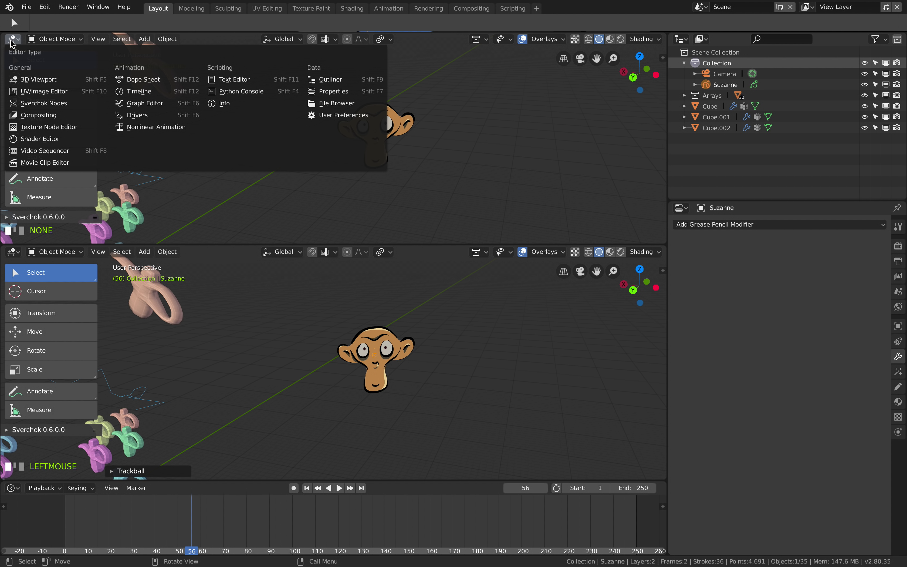
- Tour the default workspaces from Modeling through Scripting and return to the Layout workspace
left_click(192, 8)
left_click(228, 8)
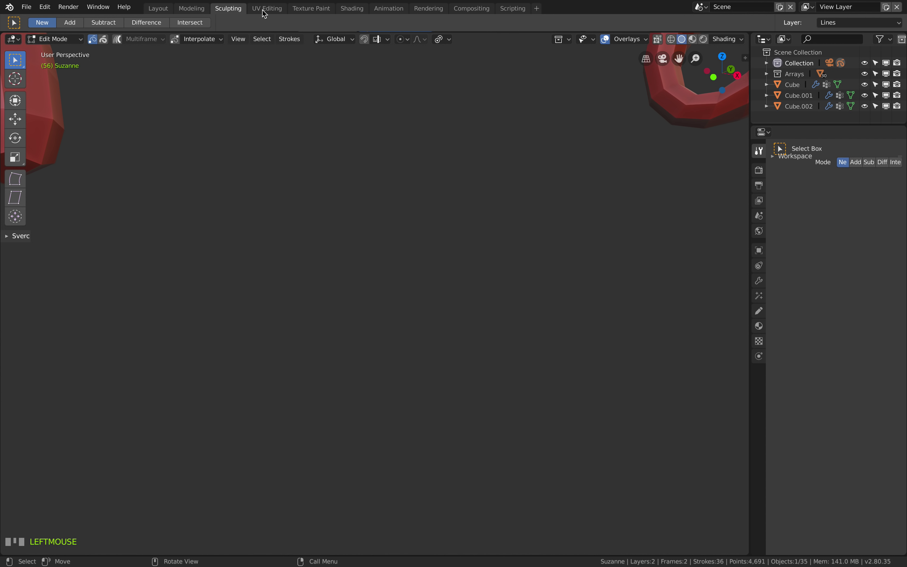
left_click(267, 9)
left_click(311, 8)
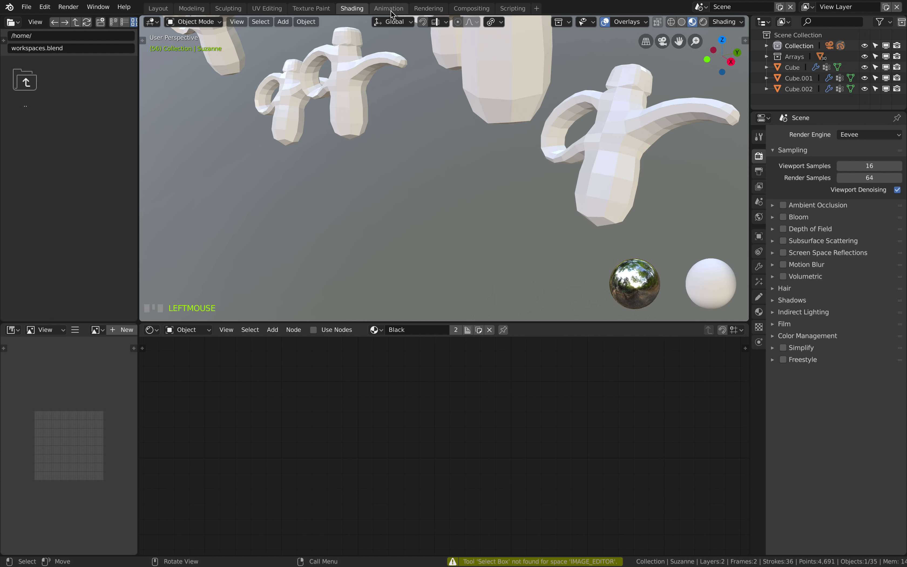
left_click(390, 11)
left_click(437, 12)
left_click(471, 9)
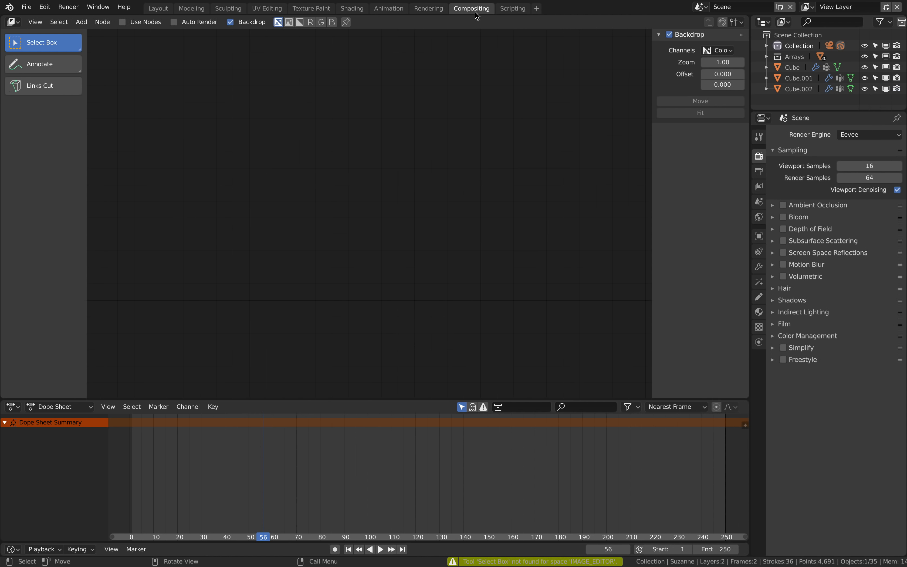
left_click(513, 9)
left_click(261, 11)
left_click(229, 10)
left_click(192, 9)
left_click(160, 11)
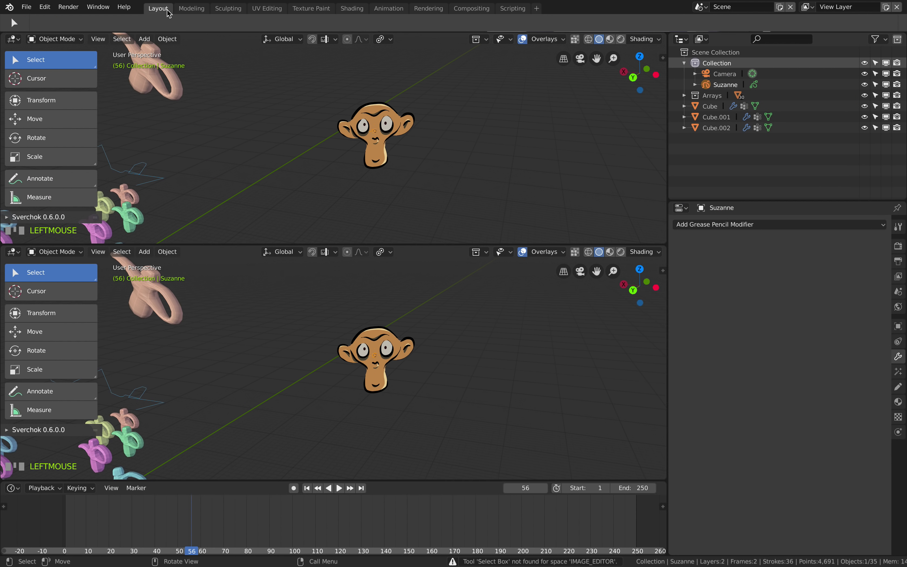
- Duplicate the current Layout workspace and rename the copy SVERCHOK
left_click(537, 8)
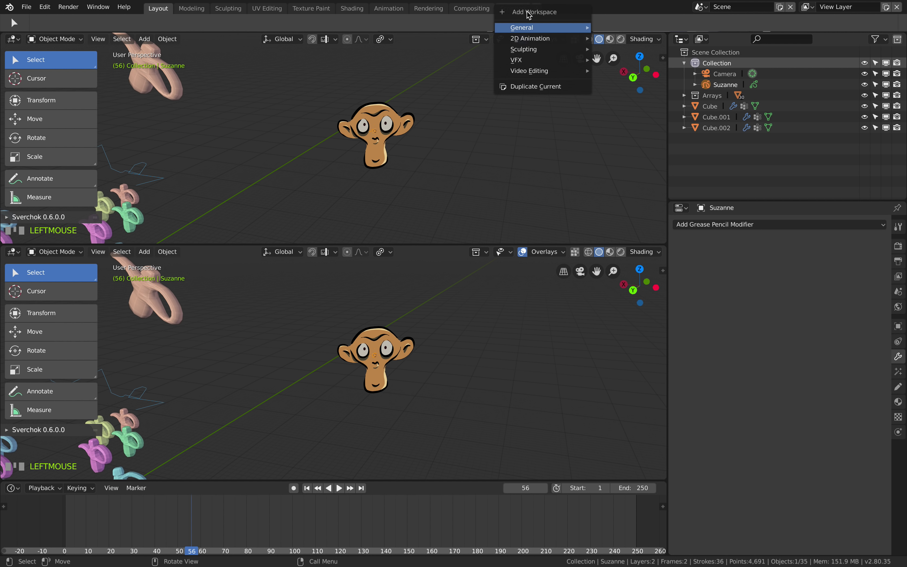
left_click(537, 9)
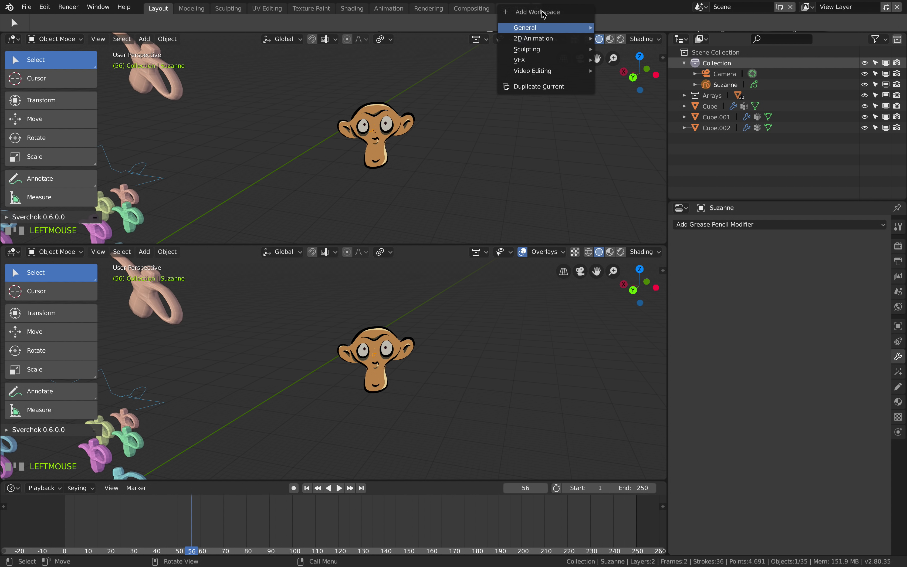
mouse_move(544, 32)
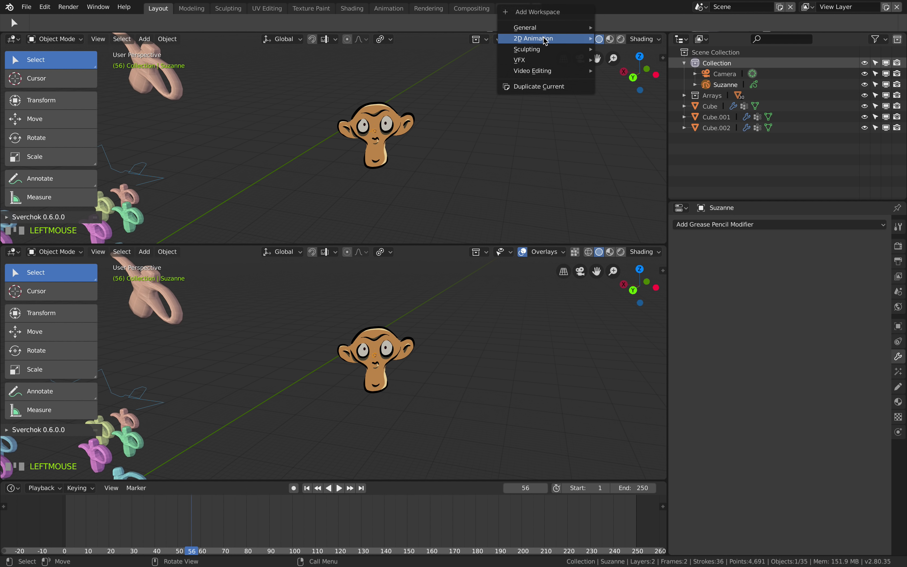
mouse_move(543, 54)
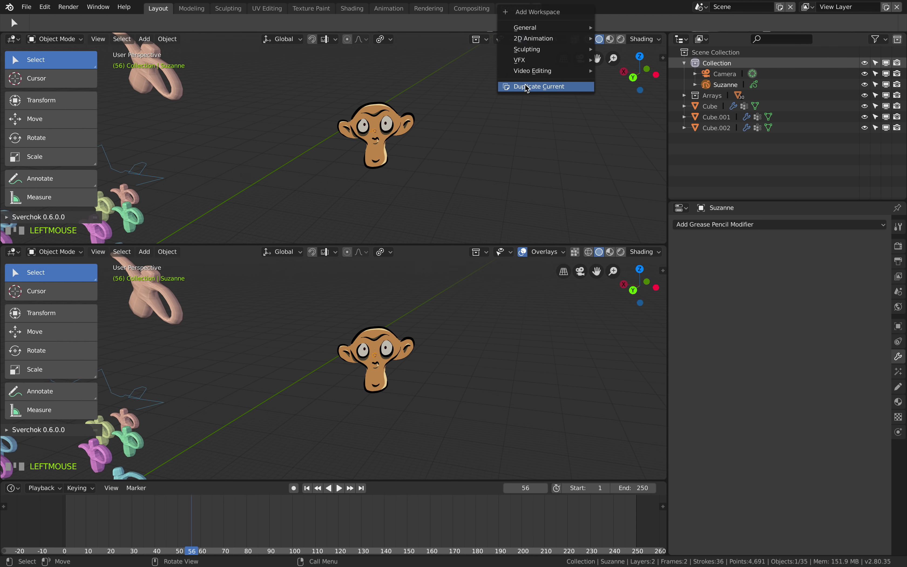
left_click(537, 88)
double_click(192, 9)
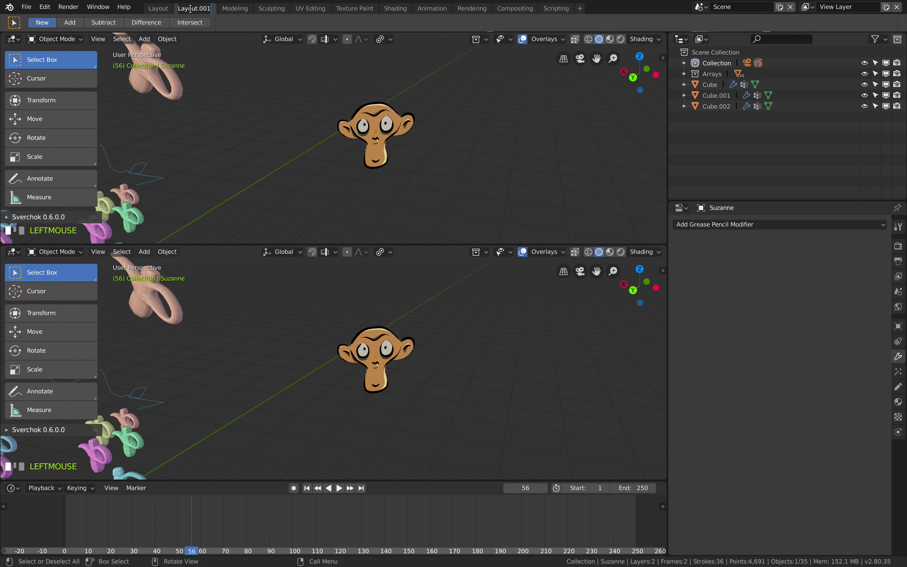
key("Return")
- Change the upper area of the SVERCHOK workspace to the Sverchok Nodes editor and compare it with the Layout workspace
left_click(13, 39)
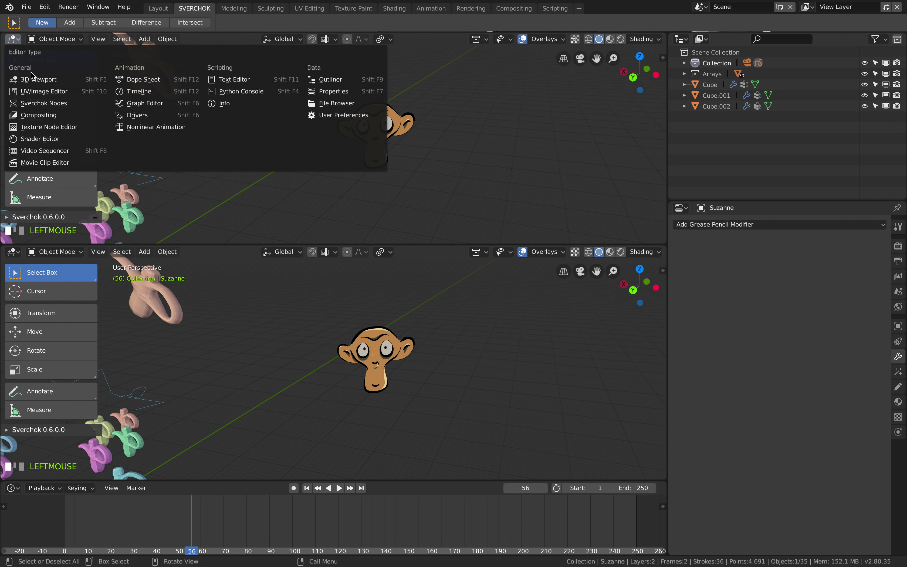
left_click(43, 103)
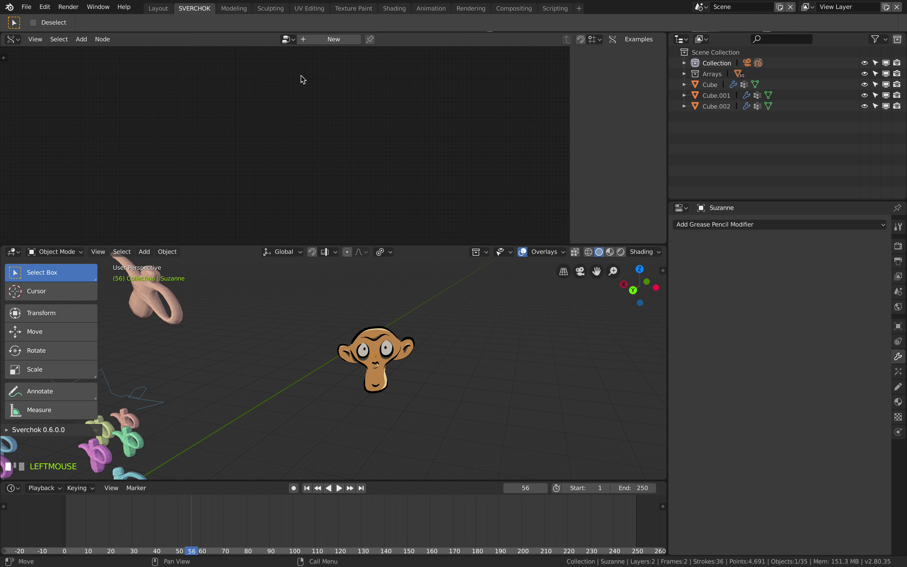
left_click(158, 9)
left_click(186, 12)
left_click(164, 11)
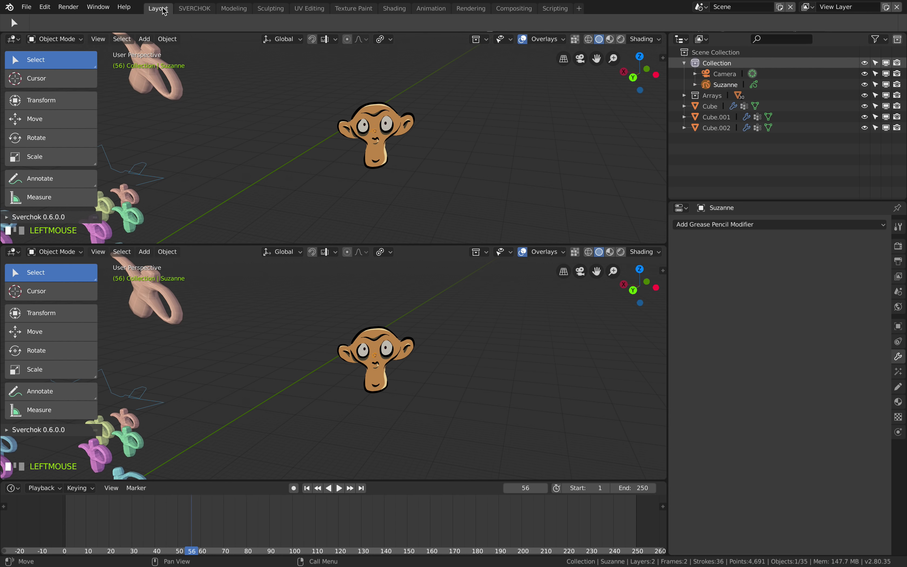
left_click(183, 9)
- Create a new Sverchok node tree and place a Random Vector node in it
key("shift+a")
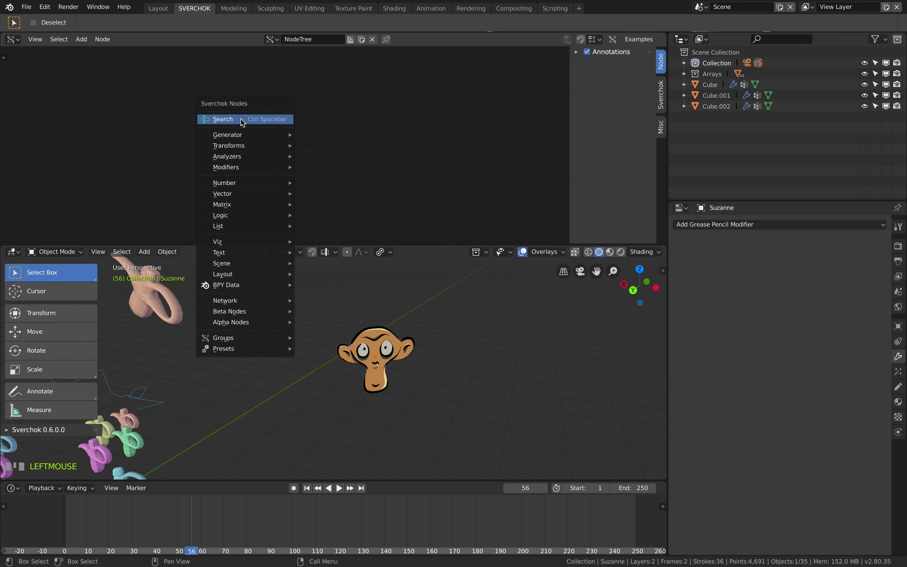
mouse_move(248, 139)
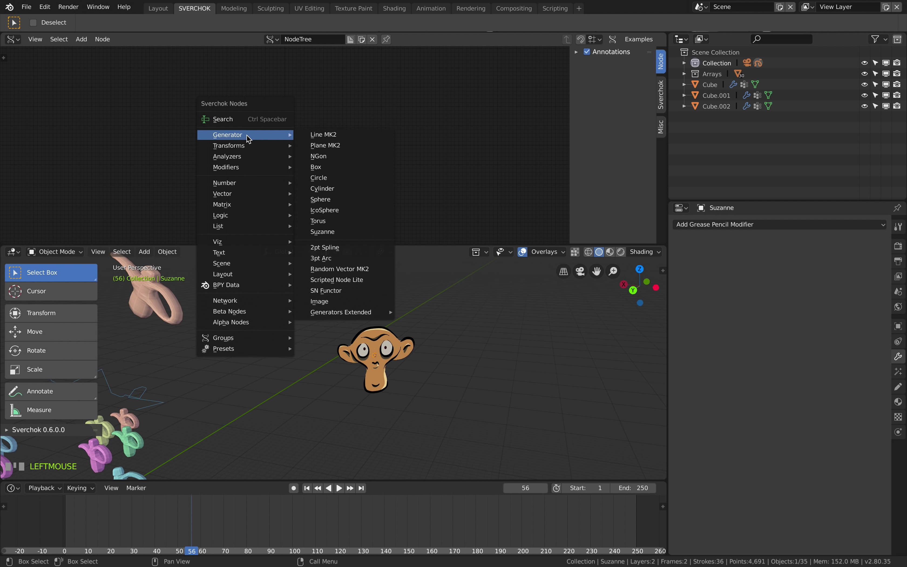
left_click(250, 120)
type("random vector")
key("Return")
left_click(250, 121)
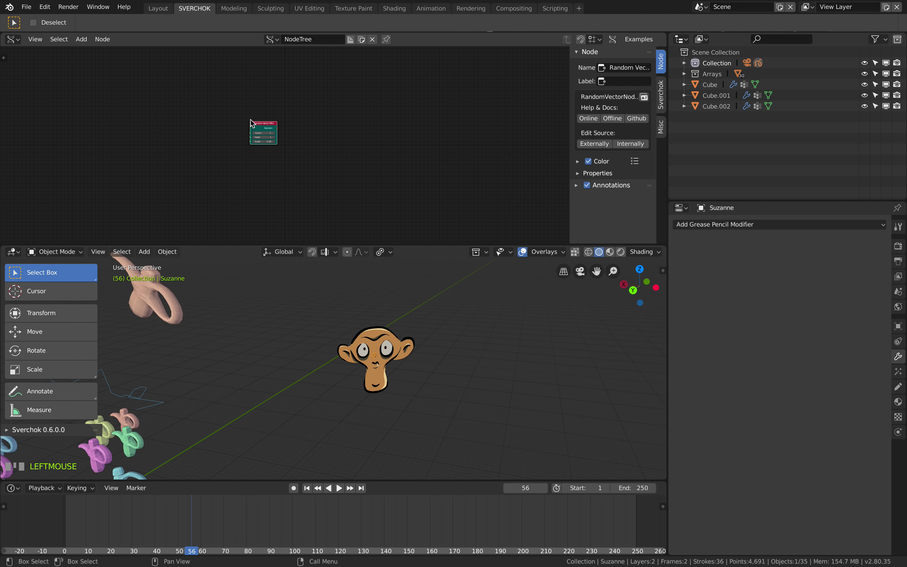
- Add a Viewer BMesh node and link the Random Vector output to its vertices input
scroll(364, 112, "up", 4)
key("shift+a")
left_click(368, 116)
type("bm")
key("Return")
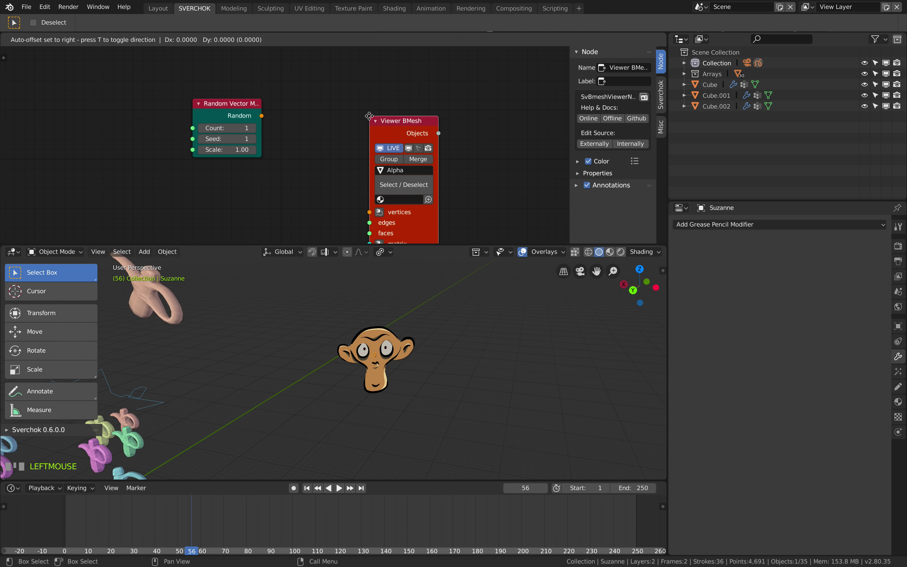
left_click(328, 77)
left_click_drag(261, 116, 226, 114)
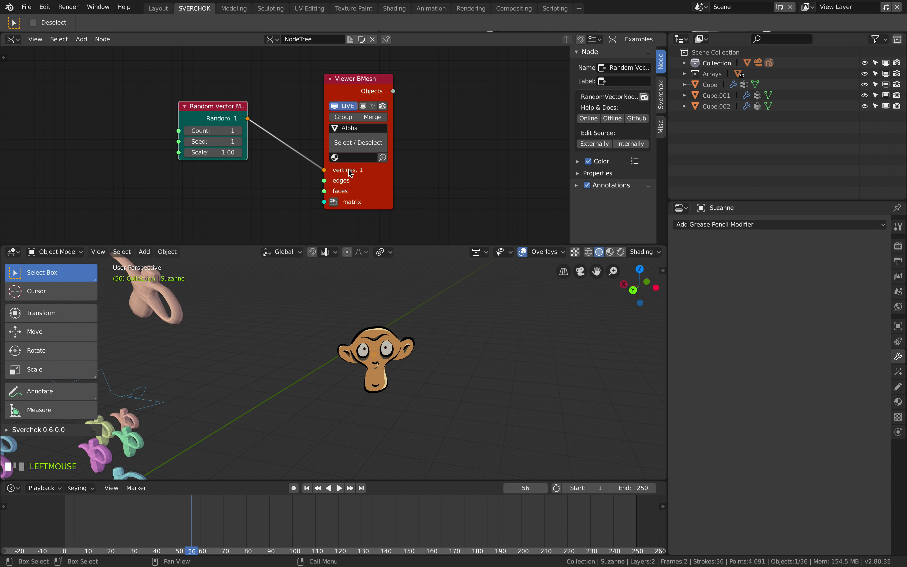
left_click_drag(350, 172, 367, 168)
- Set the Random Vector node's Scale to 20.98 and its Count to 505
scroll(366, 357, "down", 3)
middle_click_drag(364, 360, 372, 357, "shift")
left_click_drag(223, 130, 230, 152)
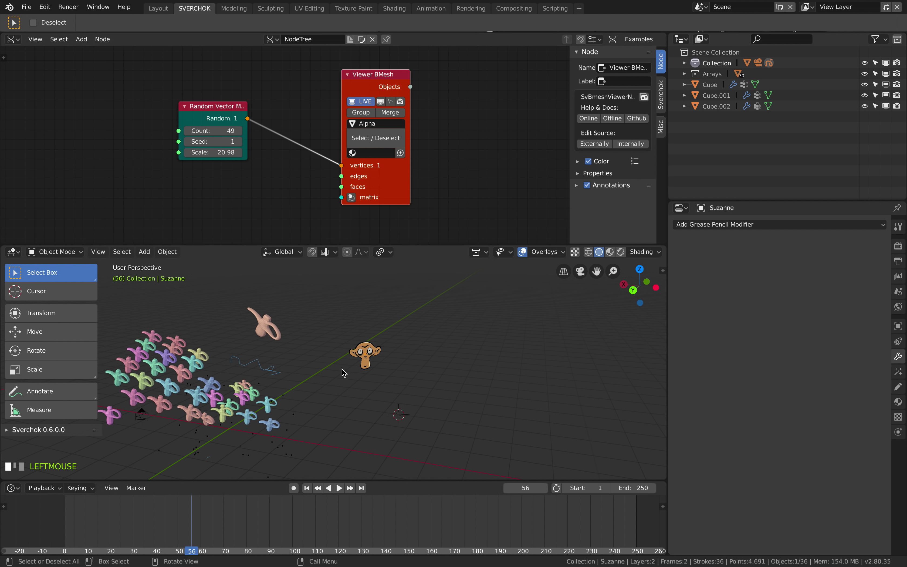
scroll(342, 371, "down", 2)
middle_click_drag(342, 370, 363, 341, "shift")
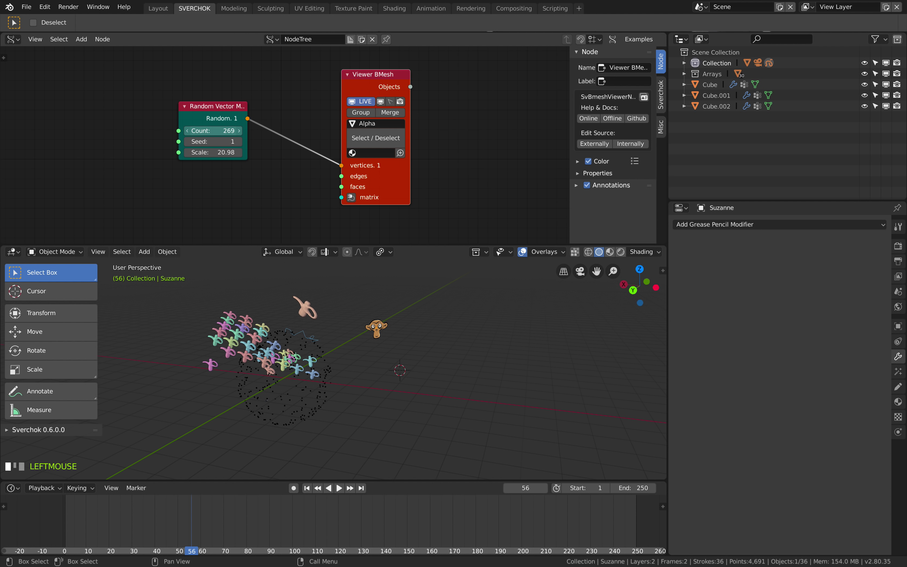
left_click_drag(218, 131, 224, 131)
- Insert a Randomize input vertices node between Random Vector and Viewer BMesh and set its X, Y and Z amplitudes to 4.14
key("shift+a")
left_click(265, 119)
type("random")
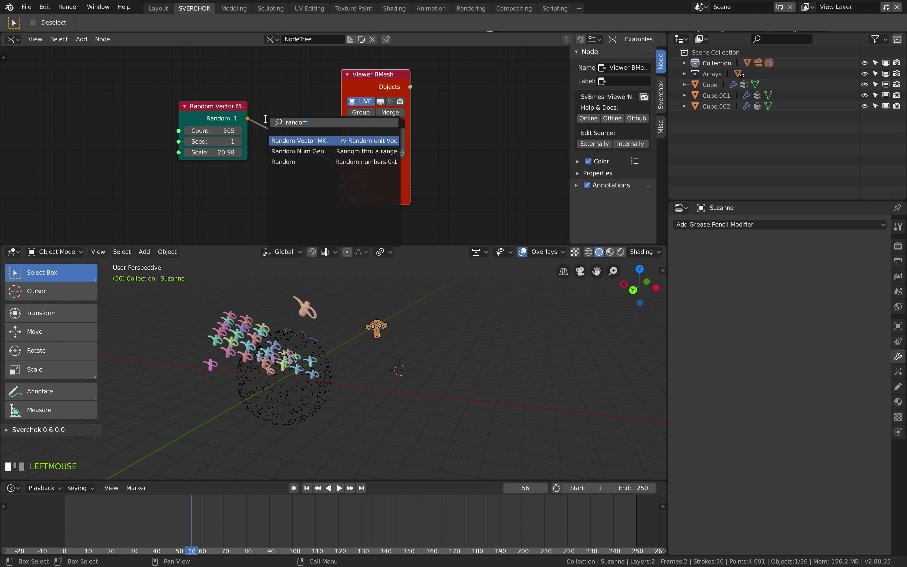
key("BackSpace")
type("iz")
key("Return")
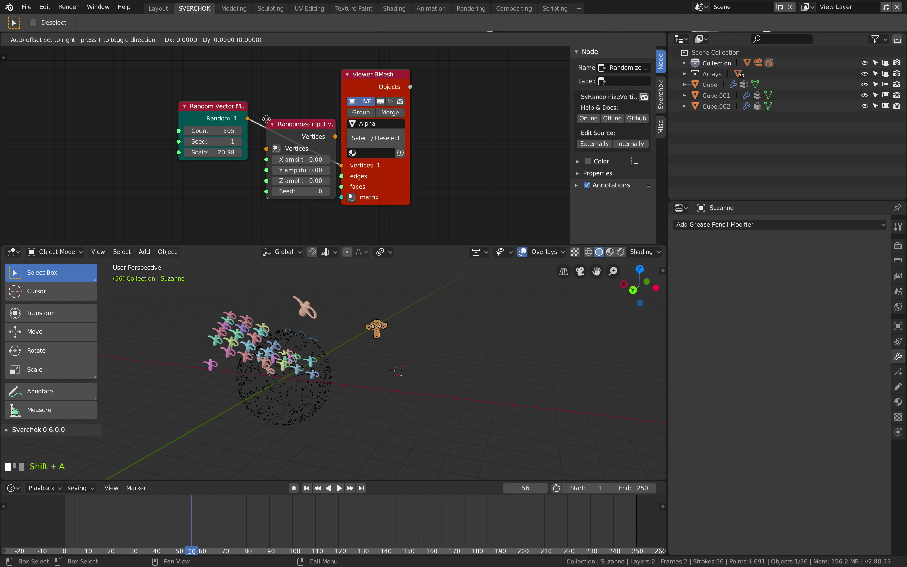
left_click(261, 106)
left_click_drag(320, 144, 341, 166)
middle_click_drag(294, 118, 282, 118)
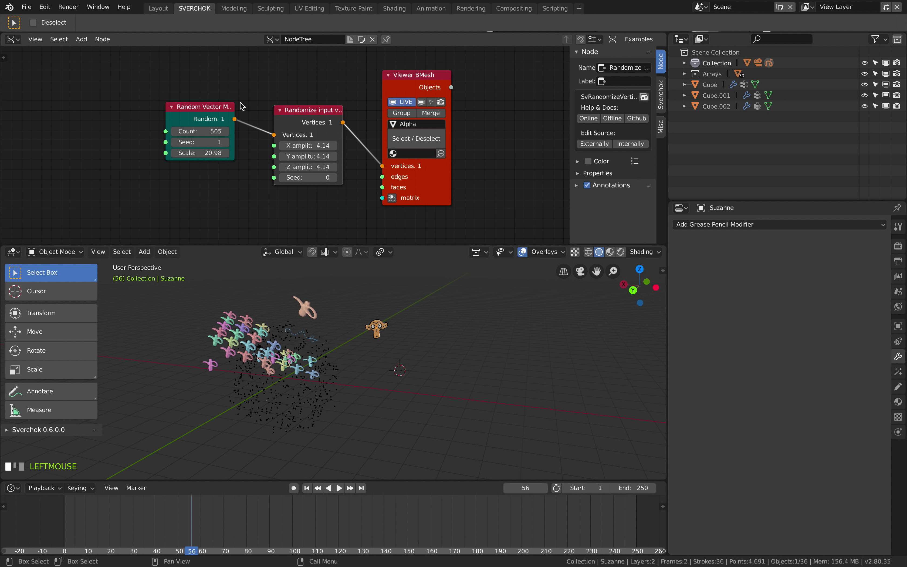
- Rearrange the three Sverchok nodes from left to right and save the file
left_click_drag(202, 106, 148, 92)
left_click_drag(300, 109, 267, 108)
left_click_drag(417, 88, 376, 96)
left_click_drag(274, 109, 233, 103)
middle_click_drag(337, 285, 393, 304, "shift")
key("ctrl+s")
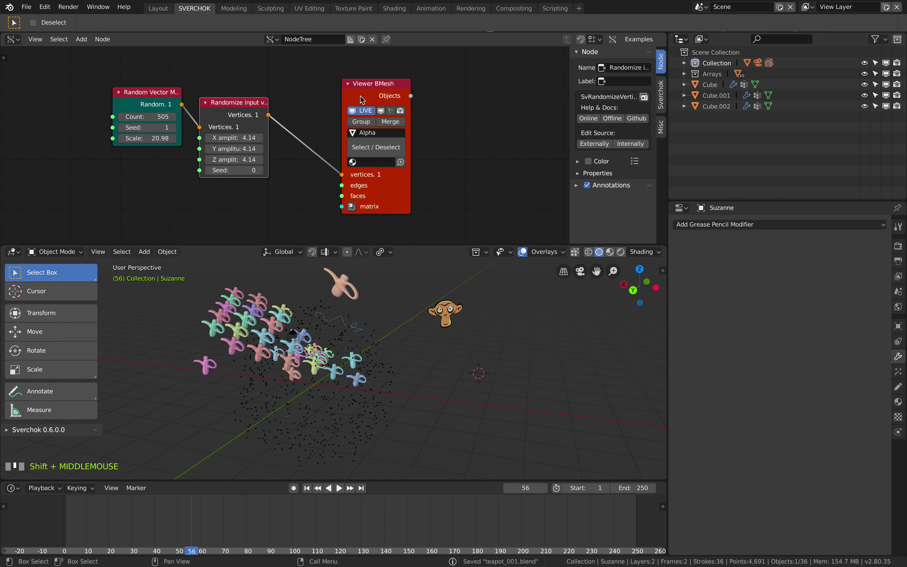
left_click_drag(346, 151, 357, 147)
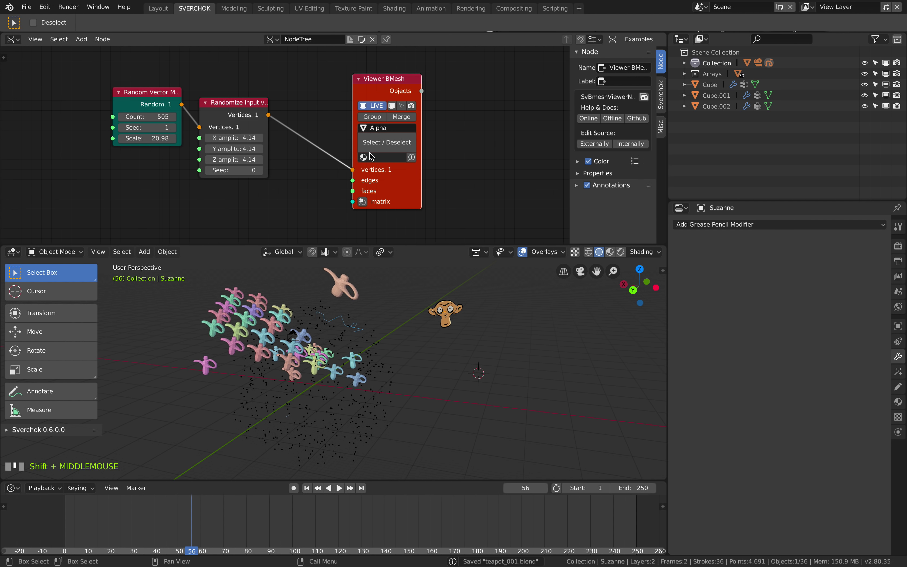
- Examine the Sverchok node categories available for adding and the context options of the Viewer BMesh node
scroll(365, 151, "down", 3)
middle_click_drag(464, 123, 449, 121)
key("shift+a")
key("shift+a")
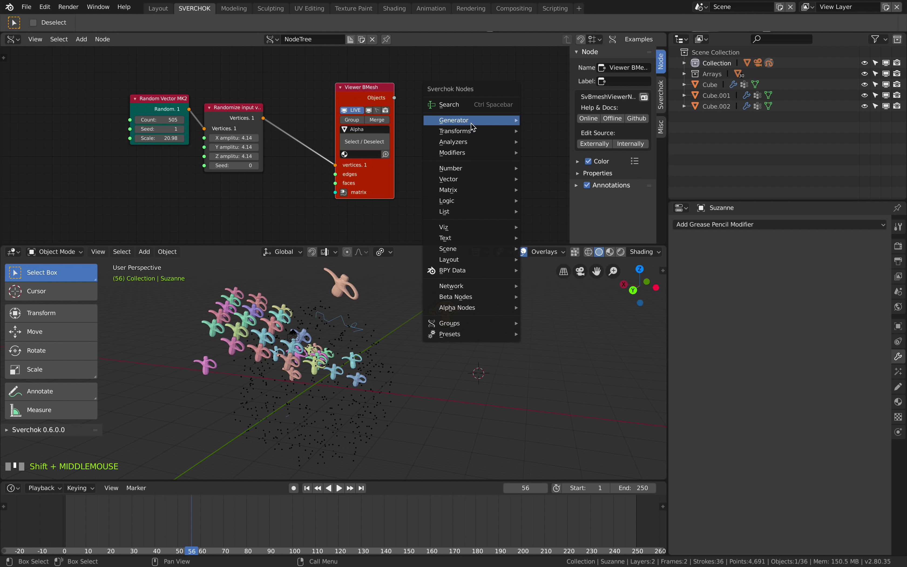
key("Escape")
key("shift+space")
key("Escape")
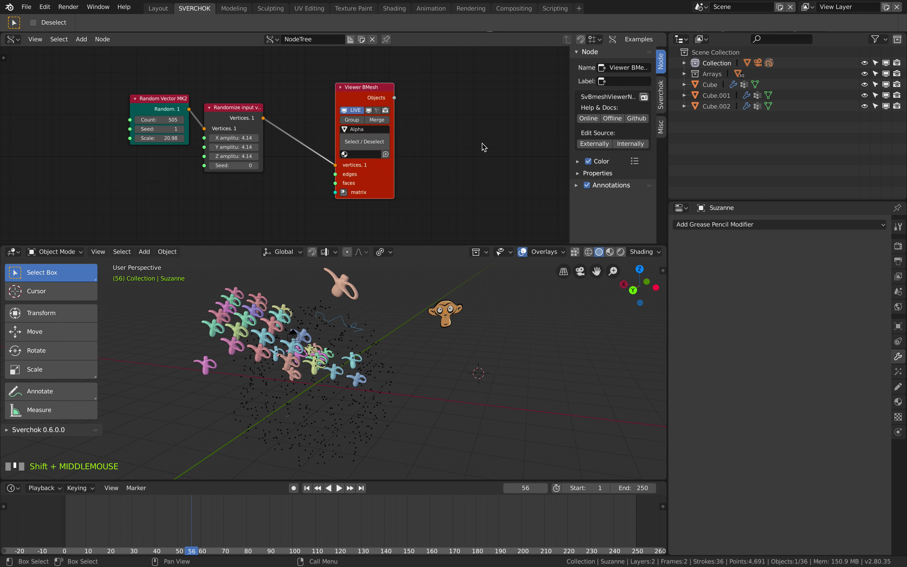
key("shift+space")
key("Escape")
key("shift+space")
key("Escape")
right_click(465, 115)
key("Escape")
right_click(367, 86)
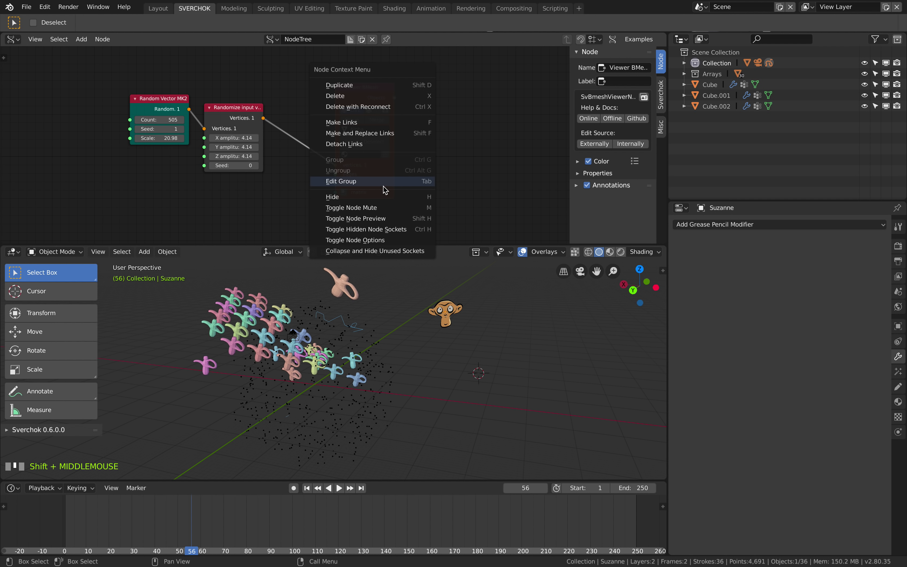
key("Escape")
- Space the three nodes out evenly in a row and hide the node editor's sidebar
left_click_drag(373, 89, 394, 91)
left_click_drag(234, 107, 271, 109)
left_click_drag(166, 101, 176, 108)
left_click(179, 109)
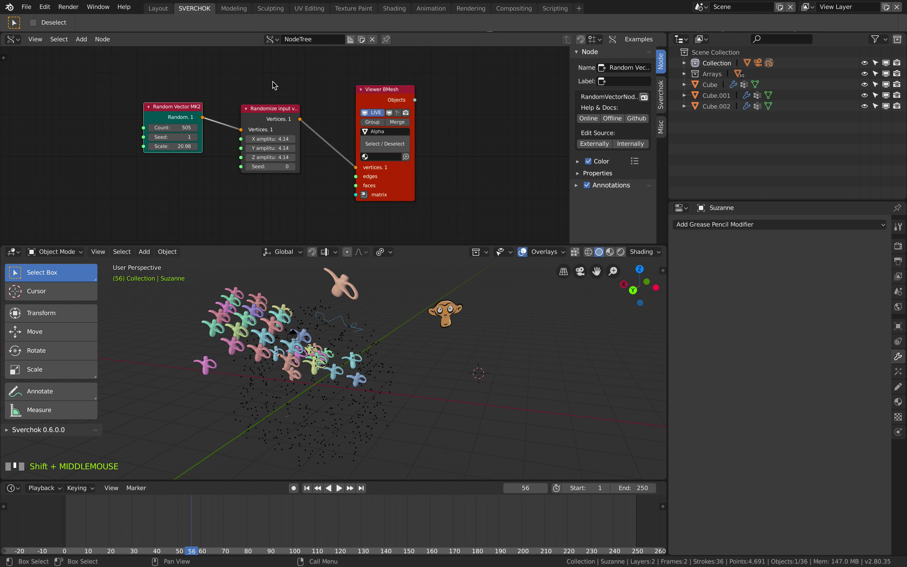
scroll(277, 72, "left", 2, "ctrl")
scroll(268, 127, "up", 1)
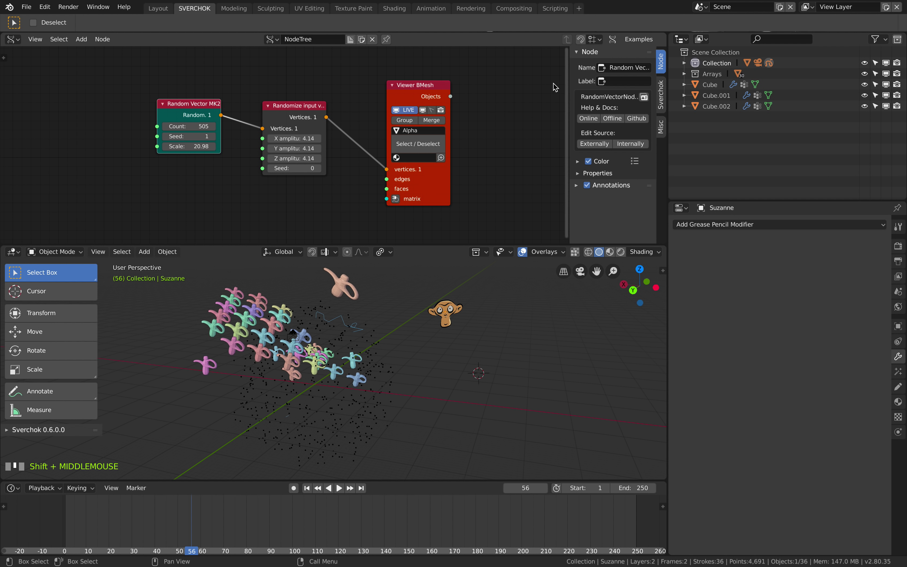
left_click_drag(570, 82, 629, 83)
scroll(502, 126, "up", 1)
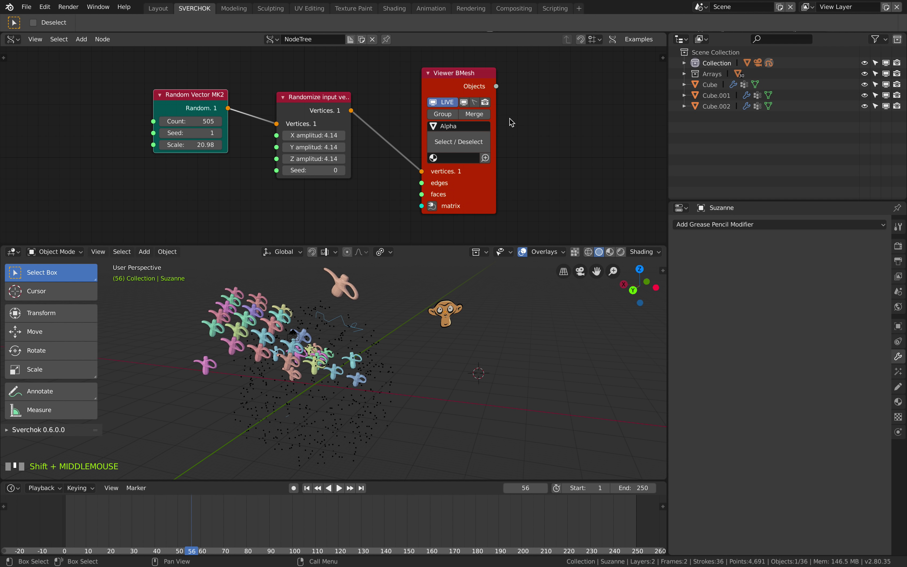
left_click_drag(439, 88, 422, 80)
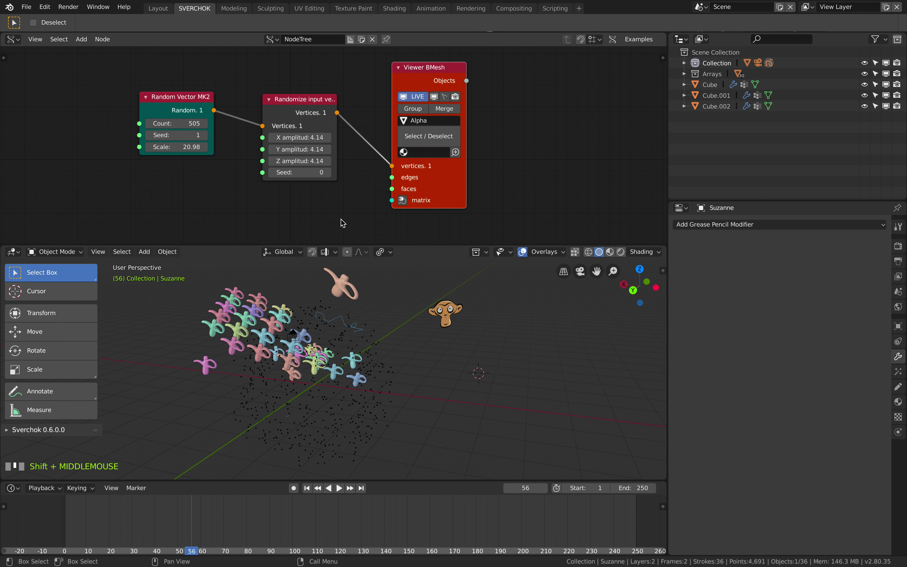
- Select the generated point mesh in the 3D viewport and set the Random Vector node's Count to 100
scroll(401, 348, "up", 2)
right_click(400, 348)
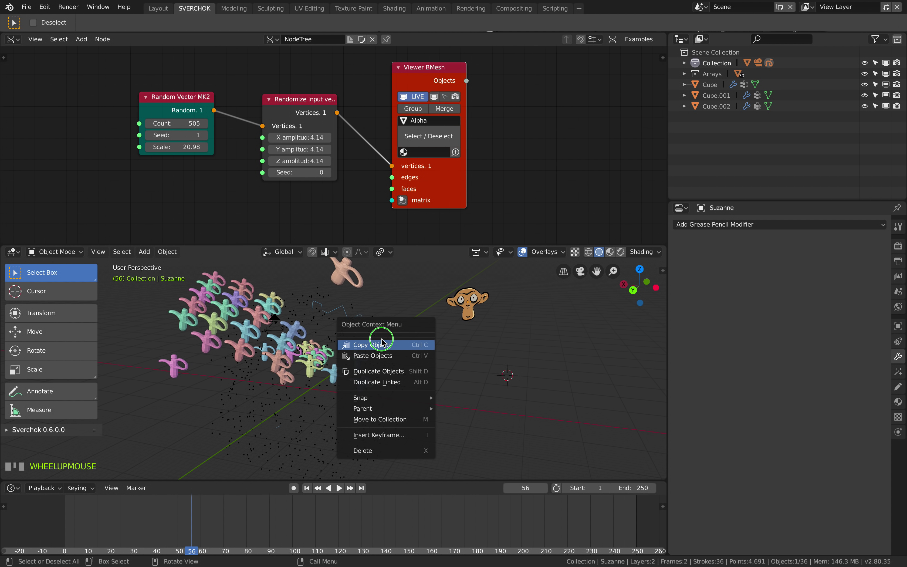
left_click(341, 306)
left_click(183, 124)
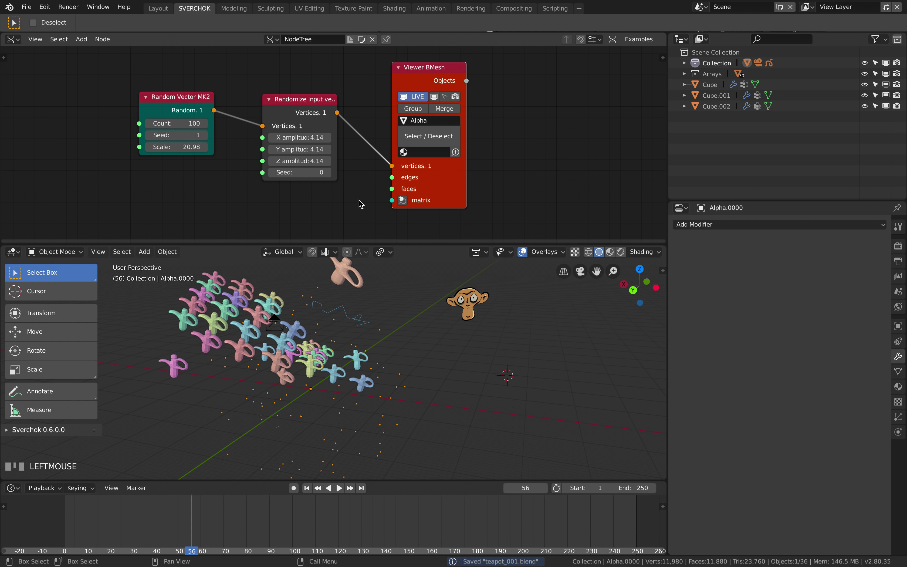
- Try a Matrix in node with X location 10.740 on the Viewer BMesh node's matrix input, and delete it
left_click(402, 200)
left_click_drag(240, 124, 246, 183)
middle_click_drag(245, 205, 236, 156)
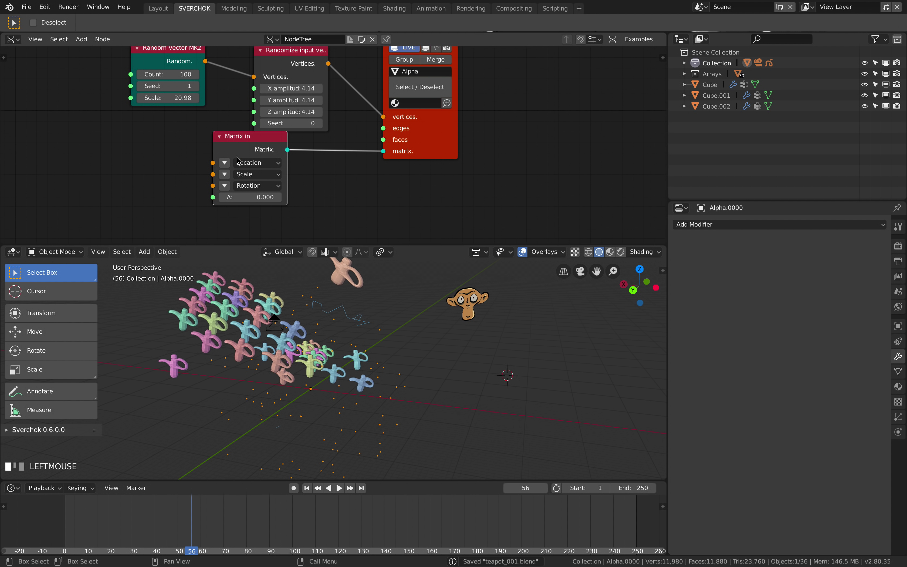
left_click(226, 163)
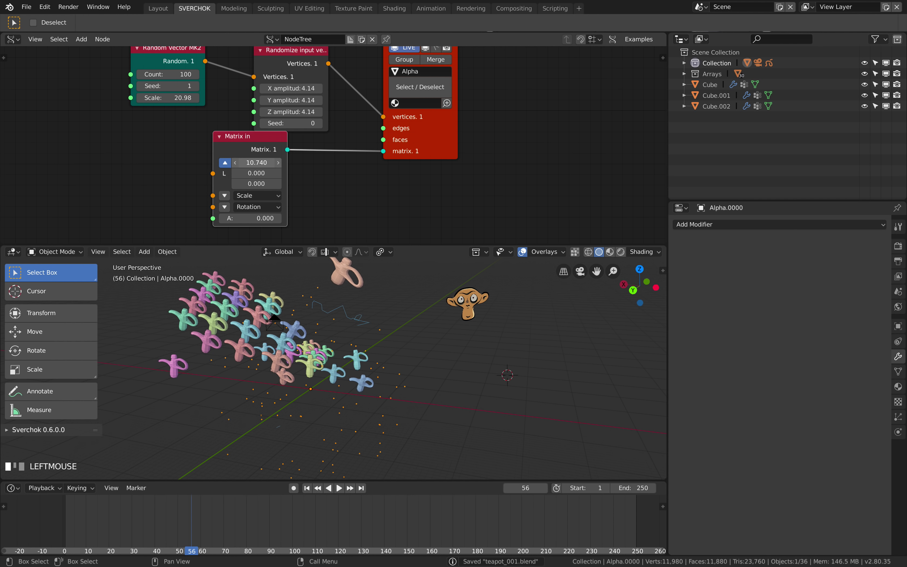
left_click(361, 381)
scroll(361, 381, "down", 3)
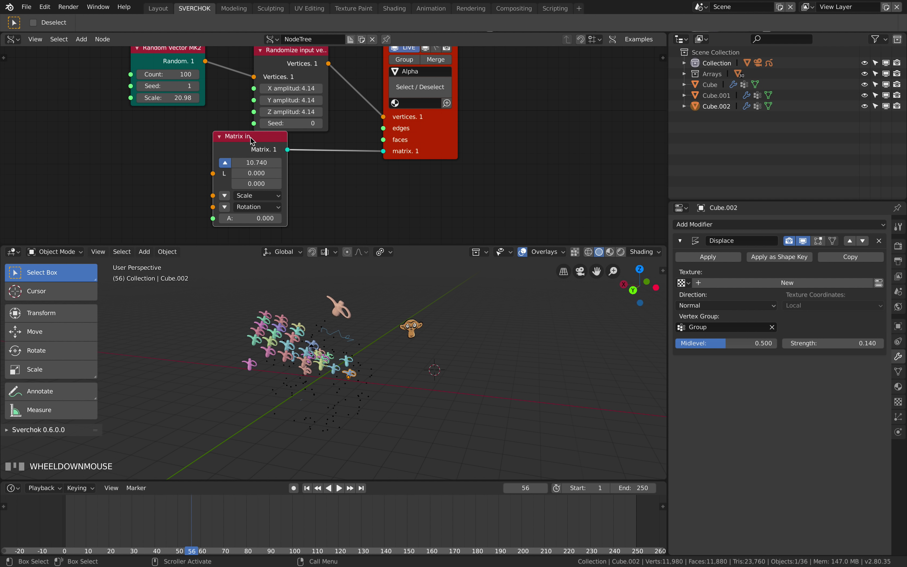
key("x")
- Select the Suzanne monkey, move it above the 3D cursor and rotate it with the trackball rotation
middle_click_drag(359, 329, 379, 331)
left_click(414, 332)
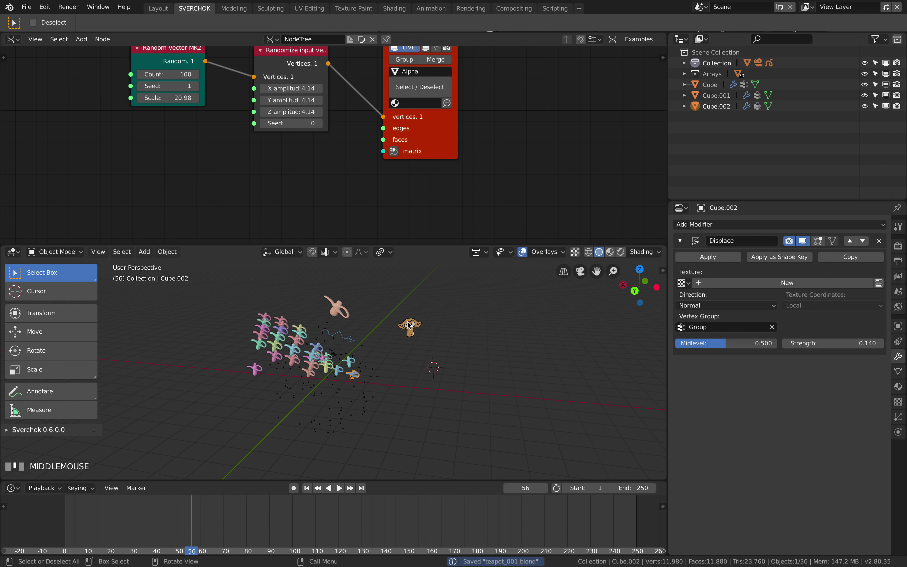
scroll(415, 330, "up", 1)
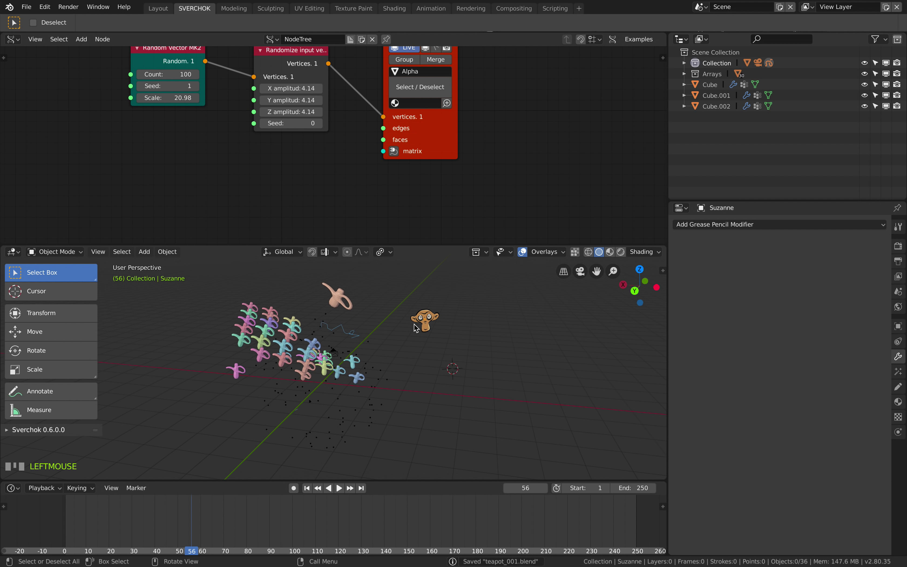
left_click(437, 326)
left_click(433, 321)
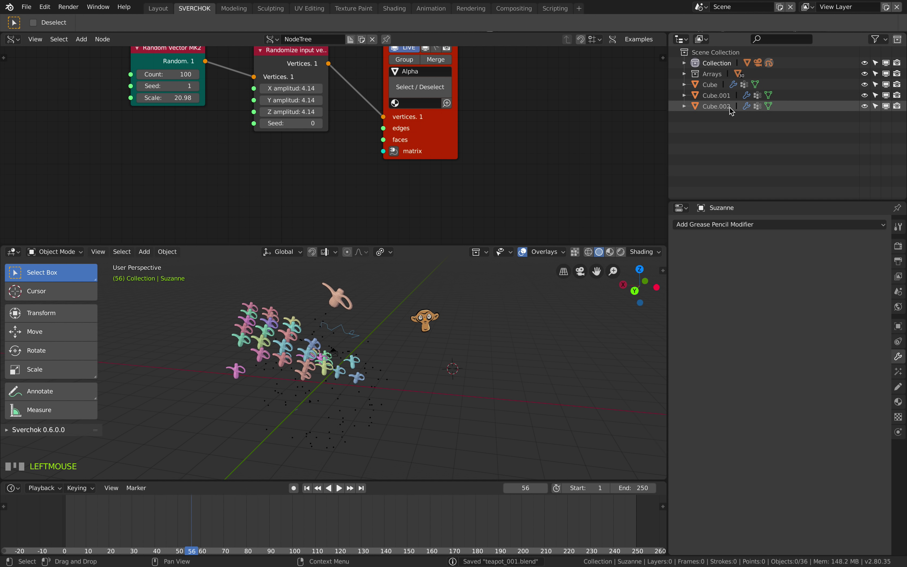
left_click(718, 106)
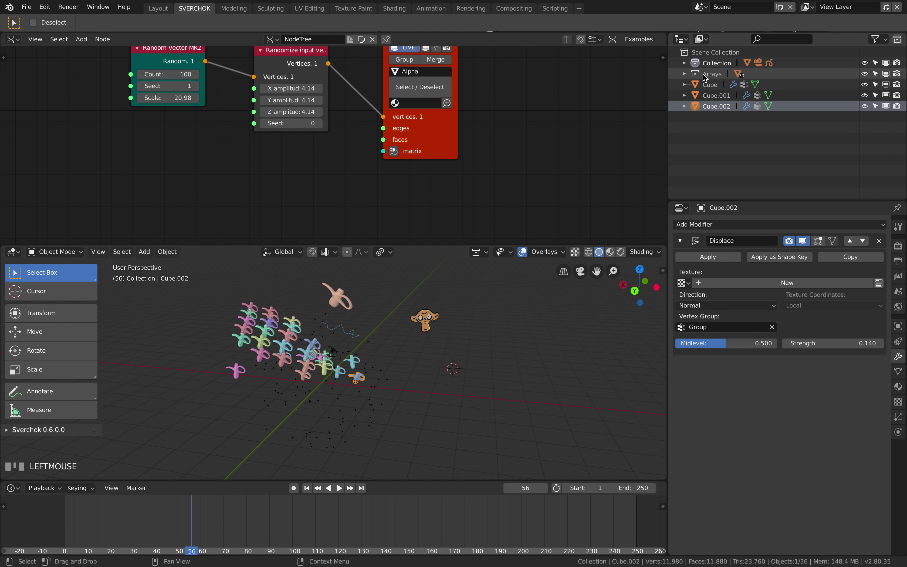
left_click(427, 319)
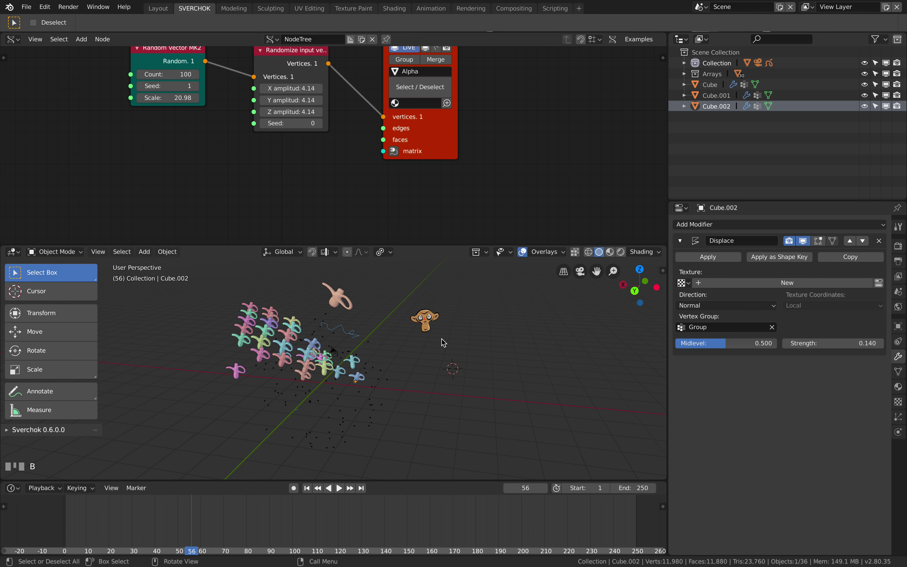
key("g")
left_click(470, 341)
key("r")
key("r")
left_click(484, 343)
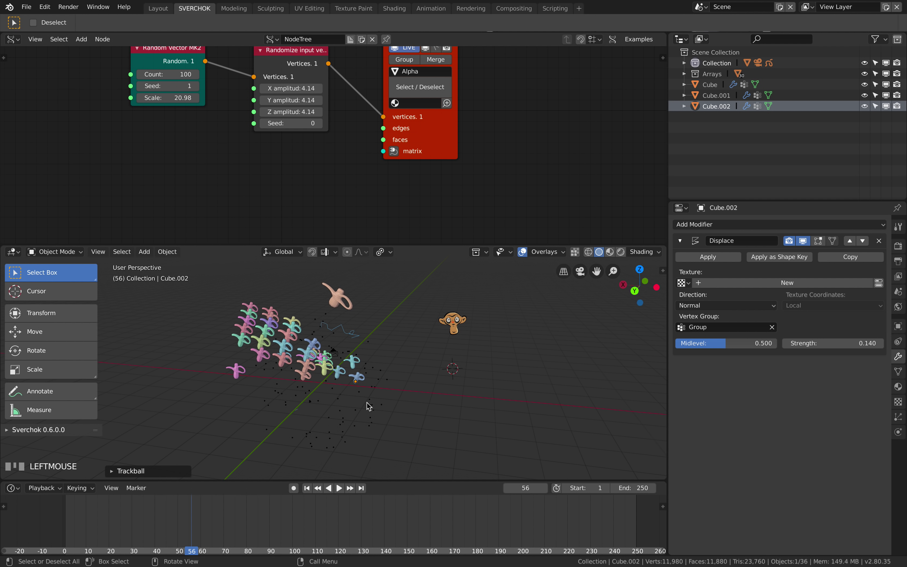
- Add the generated point mesh to the selection and set the parent with the Object option
left_click_drag(356, 400, 384, 425, "shift")
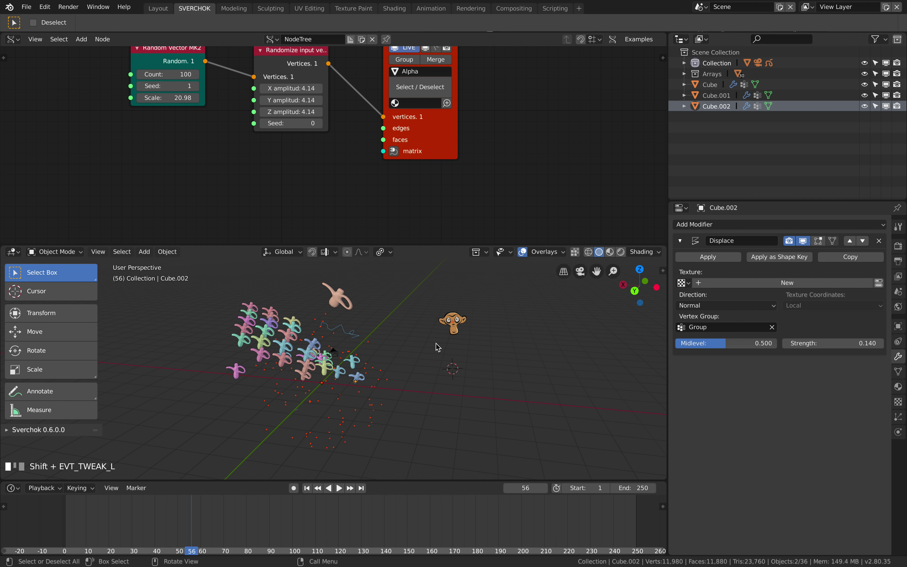
key("ctrl+p")
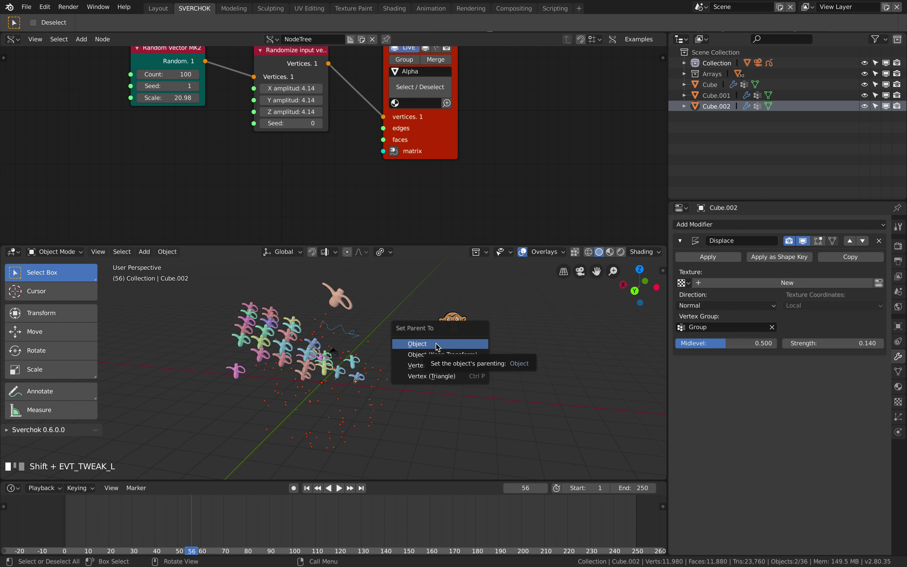
left_click(438, 347)
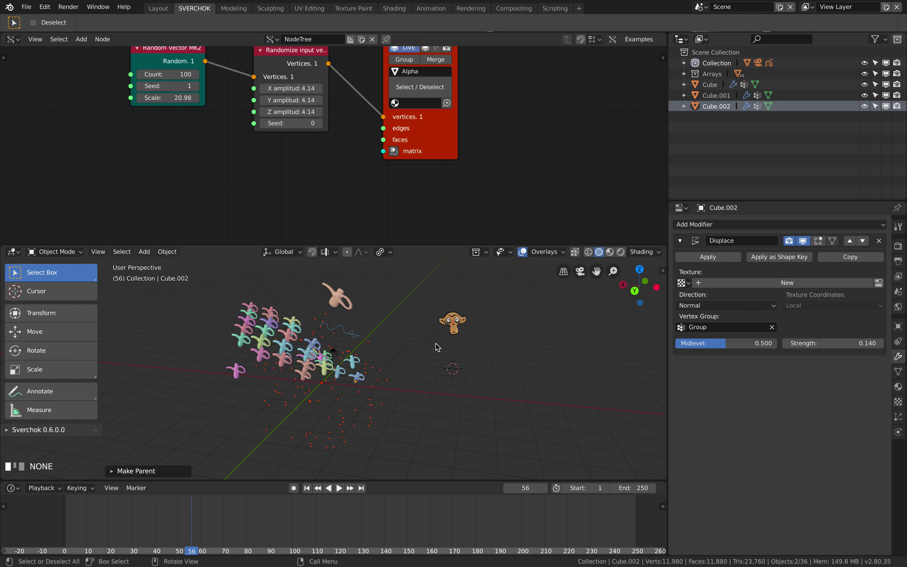
- Make the point mesh active, try its Instancing modes in the object properties and set instancing to Verts
left_click(373, 406)
mouse_move(431, 306)
left_mouse_down()
mouse_move(472, 348)
mouse_move(457, 328)
left_mouse_up()
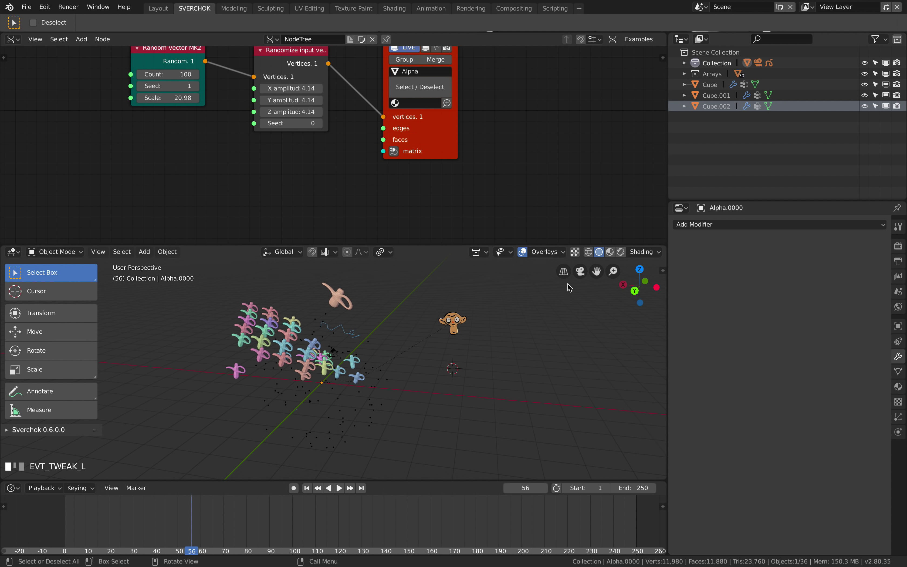
left_click(899, 325)
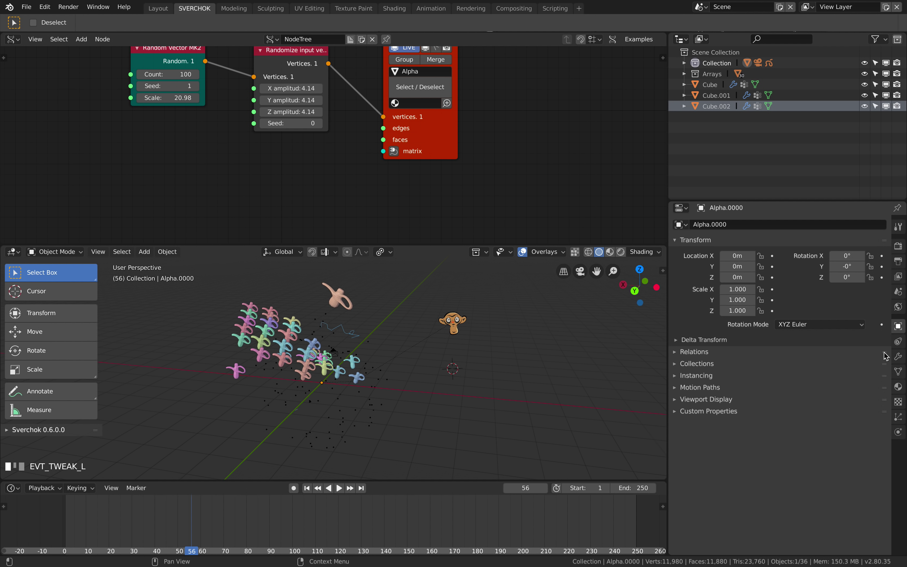
left_click(696, 376)
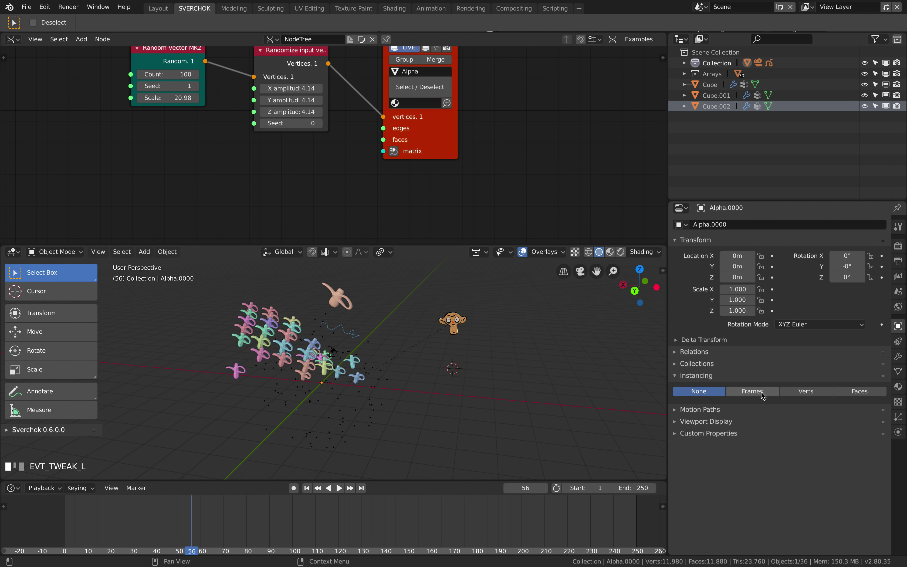
left_click(800, 397)
left_click(859, 391)
left_click(805, 393)
left_click(752, 391)
left_click(699, 391)
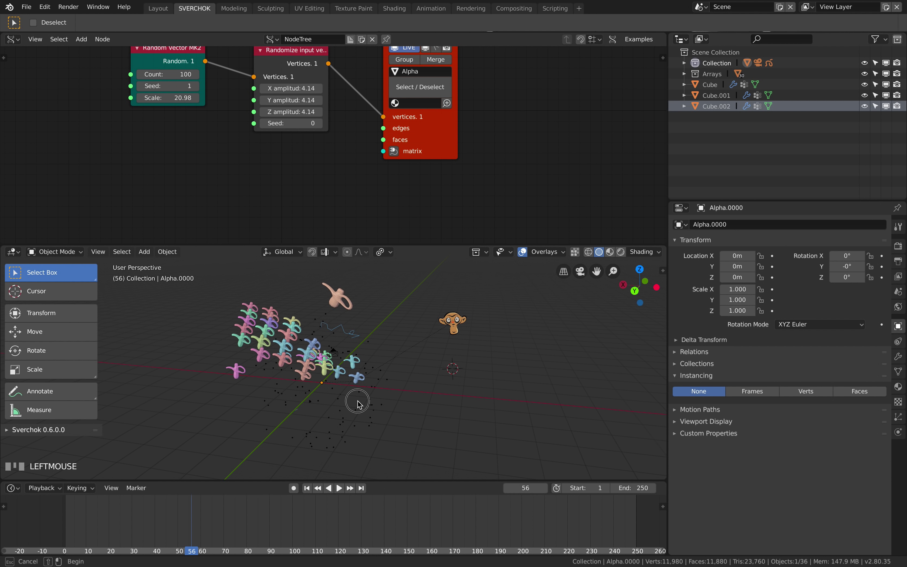
left_click(794, 394)
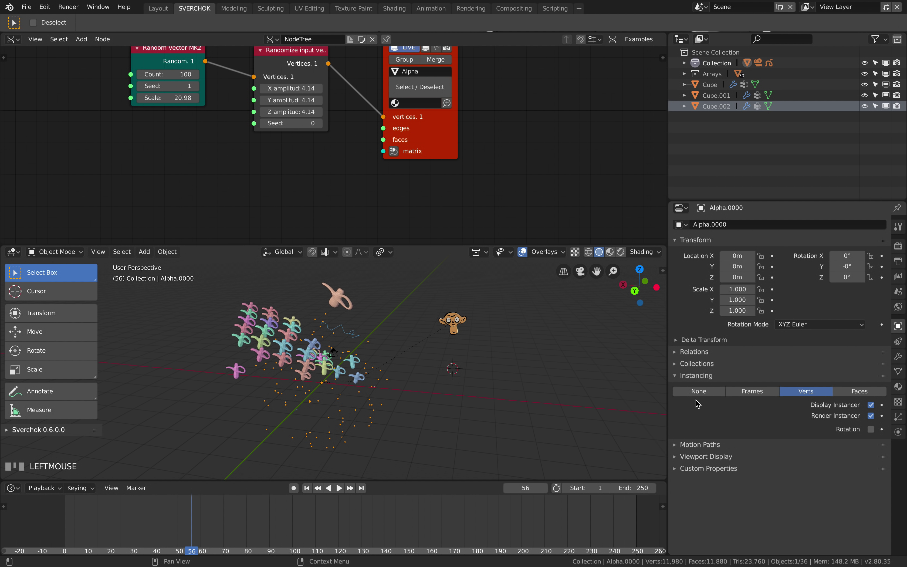
left_click(755, 393)
left_click(795, 392)
left_click(842, 391)
left_click(817, 391)
- Move the point mesh away from the tool array to about X -83.5, Y -25.6, Z -2.4
middle_click_drag(452, 415, 396, 405)
key("g")
left_click(484, 410)
key("g")
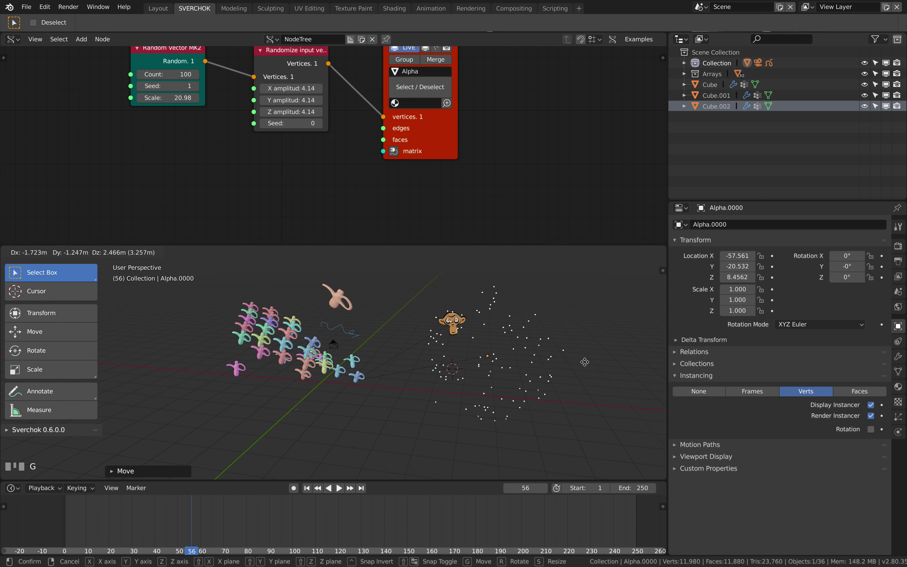
left_click(570, 366)
key("g")
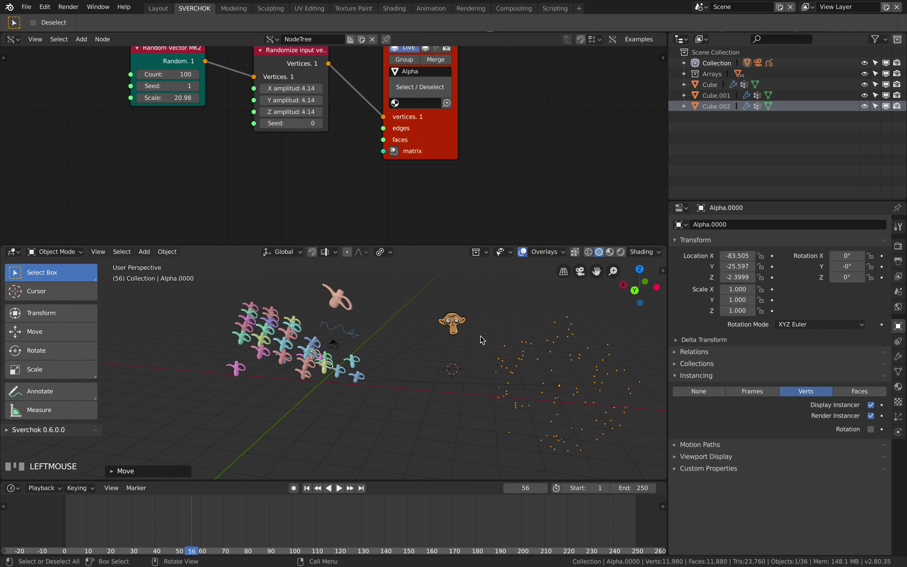
- Move the Suzanne monkey slightly upward and parent it to the point mesh with the Object option
key("a")
left_click_drag(435, 305, 460, 337)
key("g")
left_click(468, 315)
left_click_drag(526, 319, 539, 348, "shift")
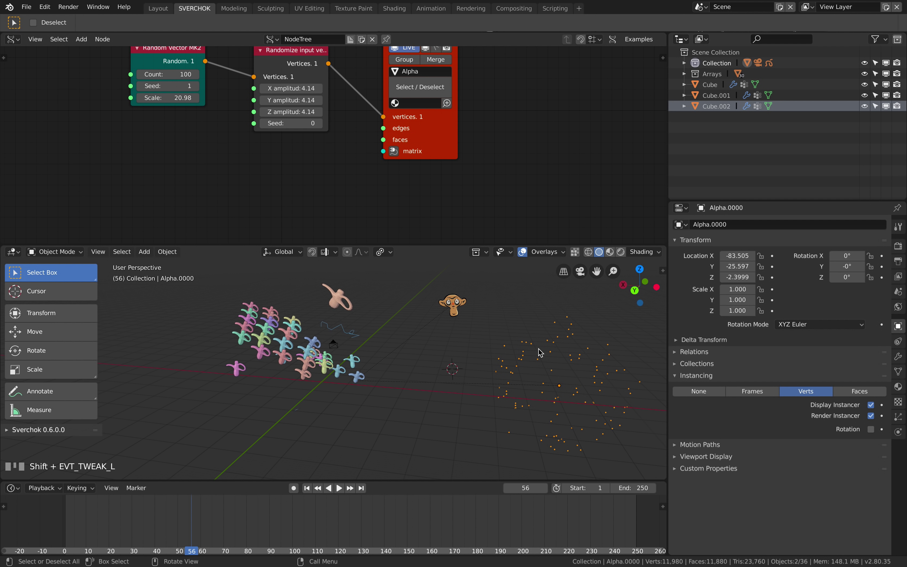
key("ctrl+p")
left_click(539, 352)
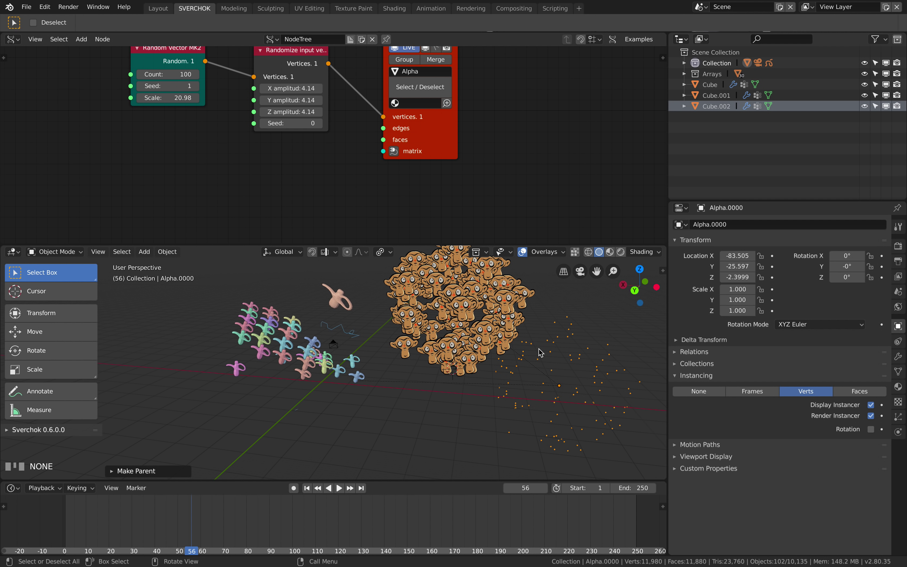
- Save the file with the monkeys instanced on the points
middle_click_drag(498, 348, 468, 347, "shift")
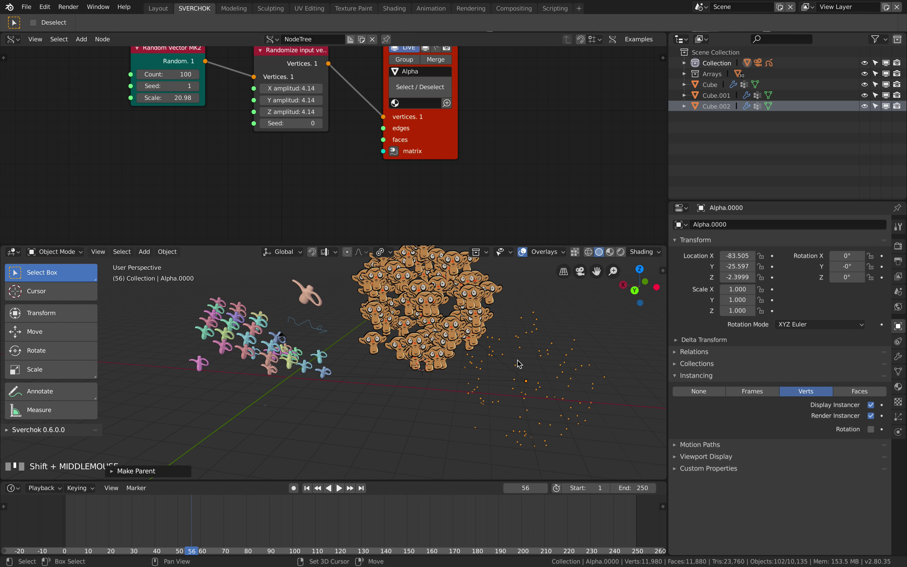
key("super")
left_click(467, 360)
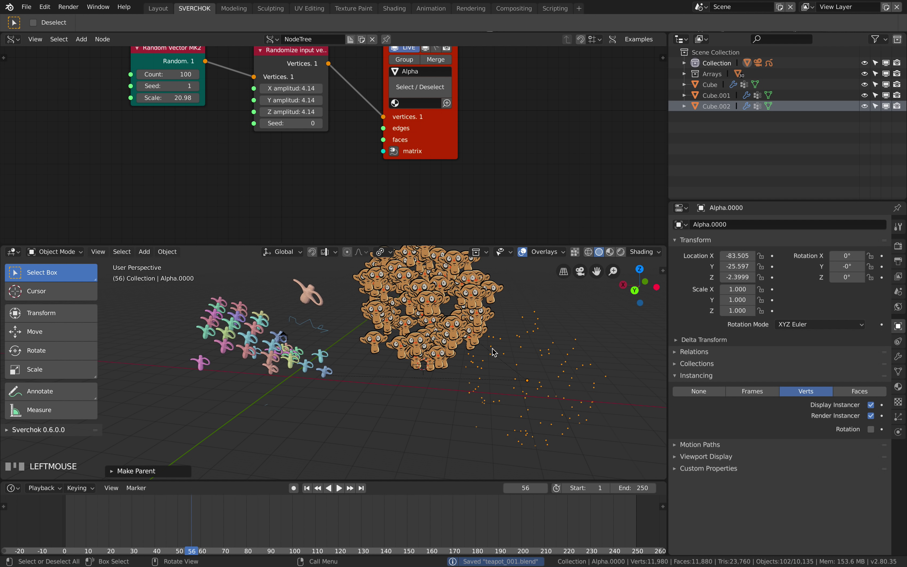
- Reduce the Random Vector node's Count to 50 and then to 20
middle_click_drag(494, 353, 497, 349)
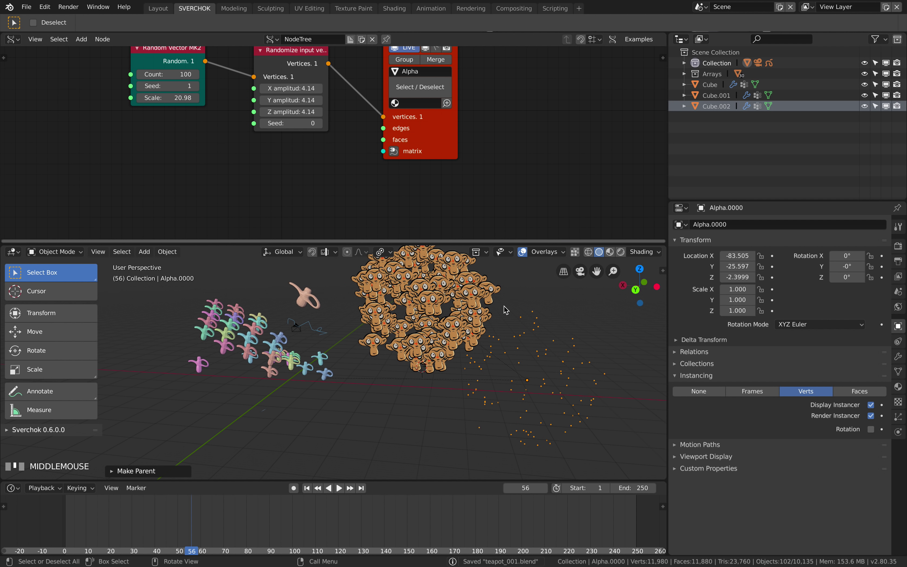
middle_click_drag(478, 274, 476, 281)
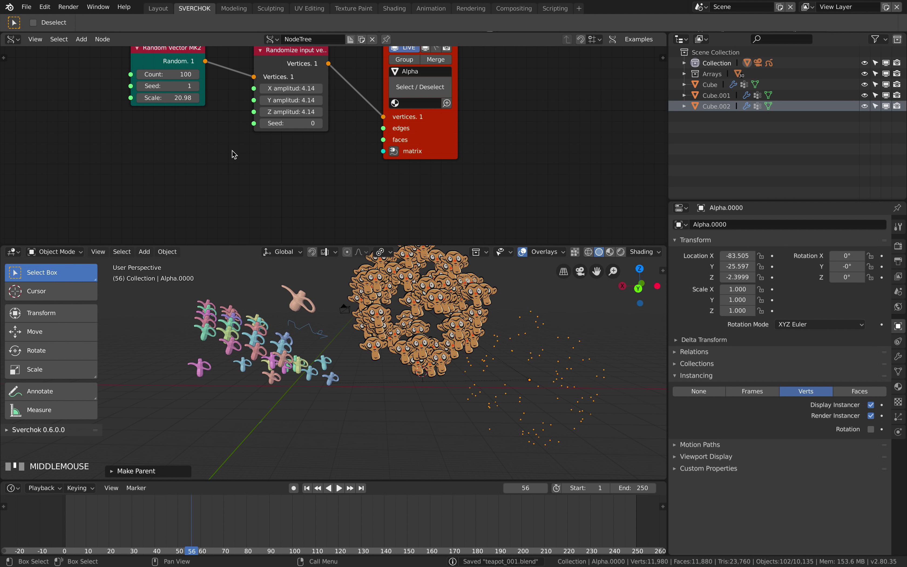
type("50")
key("Return")
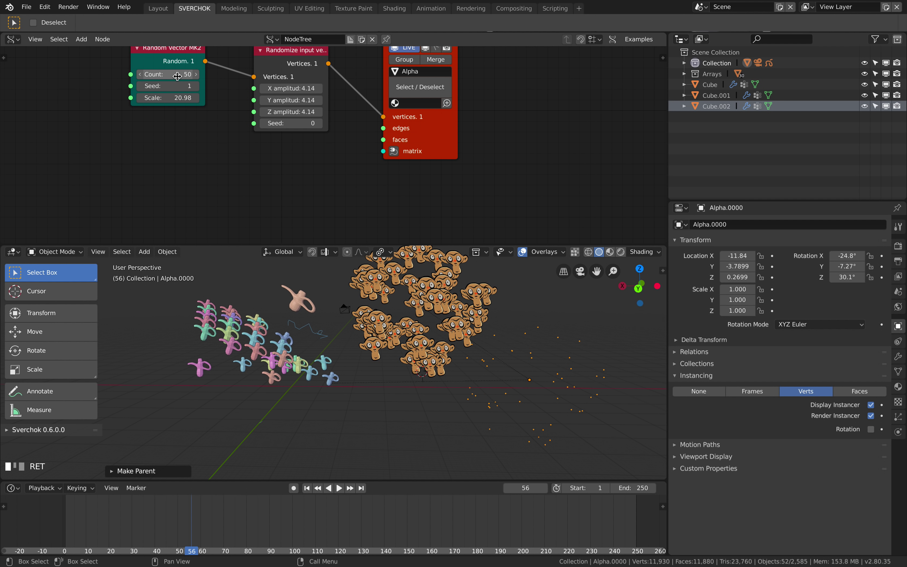
type("20")
key("Return")
- Move the point mesh with its monkey instances through the scene and rotate it with the trackball rotation
middle_click_drag(391, 356, 347, 362, "shift")
key("g")
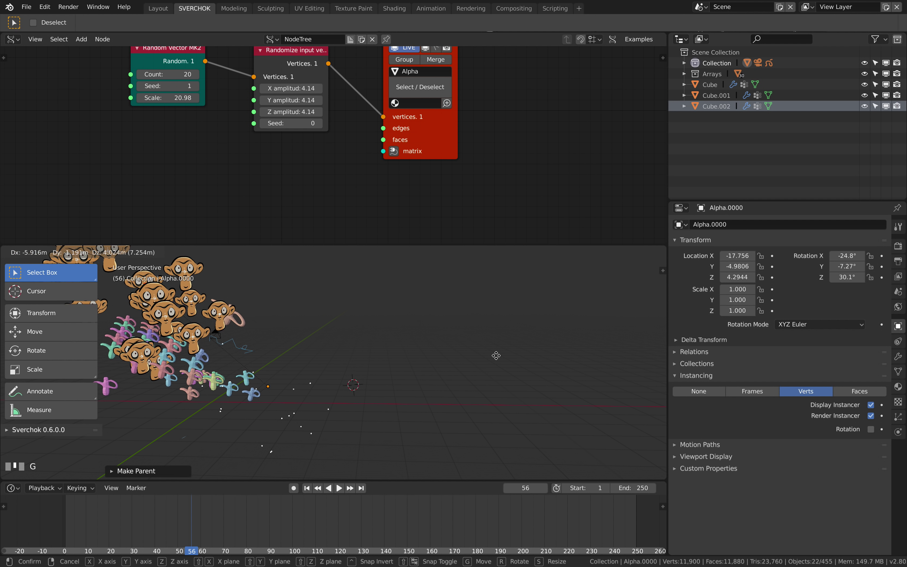
left_click(491, 359)
scroll(491, 359, "down", 3)
key("g")
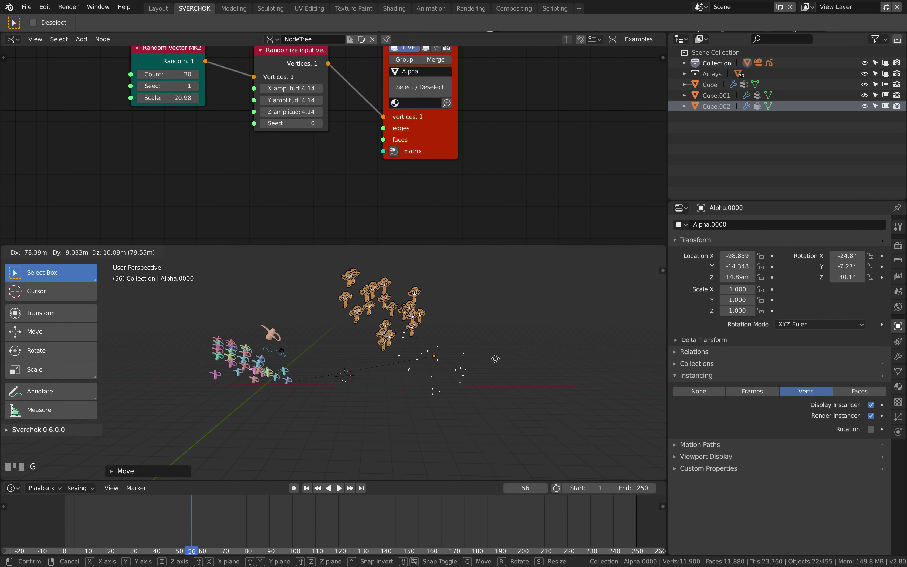
left_click(496, 361)
key("r")
key("r")
left_click(415, 185)
- Move the Viewer BMesh node farther from the Randomize input vectors node and set the latter's Seed to 92
left_click_drag(428, 135, 468, 138)
left_click_drag(282, 124, 317, 124)
middle_click_drag(459, 366, 404, 341)
scroll(462, 359, "up", 2)
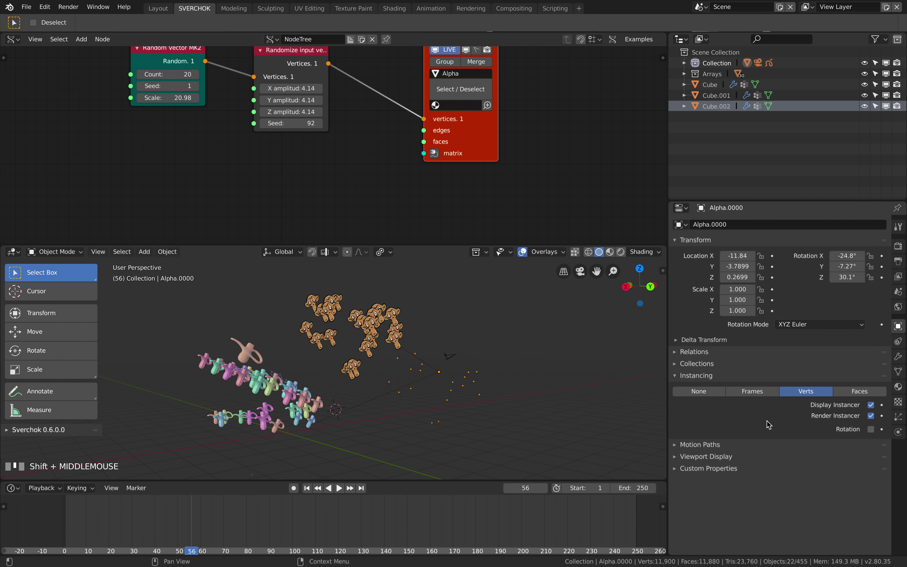
- Orient the monkey instances by enabling Rotation for the vertex instancing and calculate normals on the Viewer BMesh node, leaving smooth shade off
left_click(872, 430)
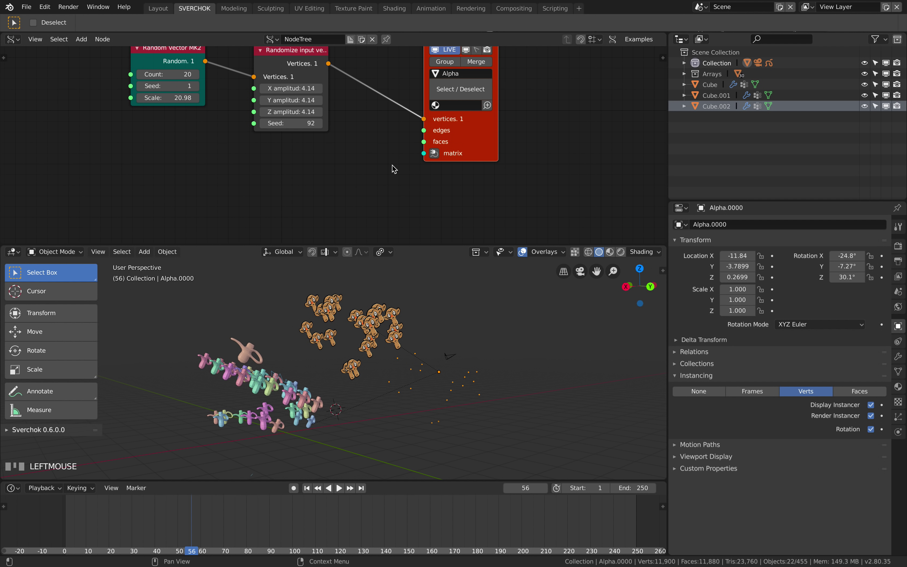
left_click_drag(486, 147, 492, 163)
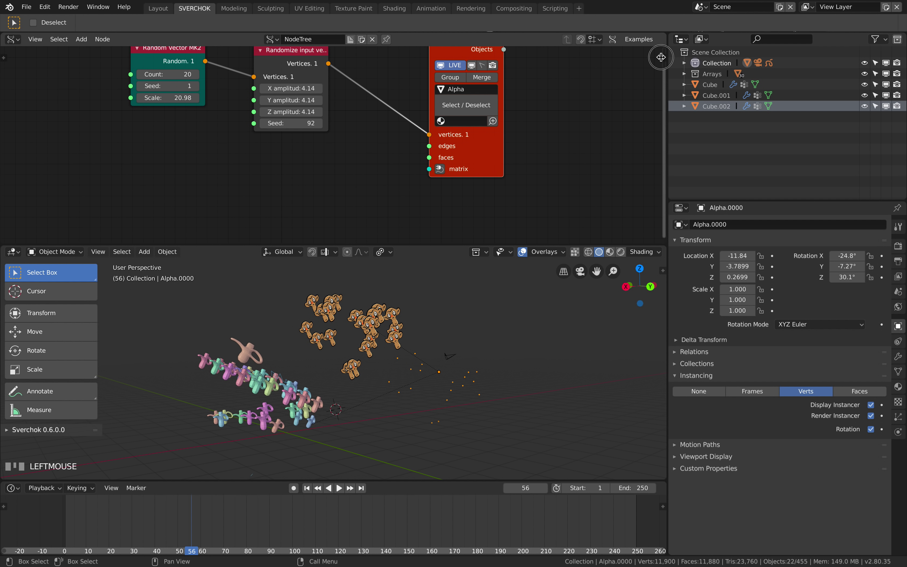
left_click(662, 57)
left_click(599, 173)
scroll(603, 177, "down", 3)
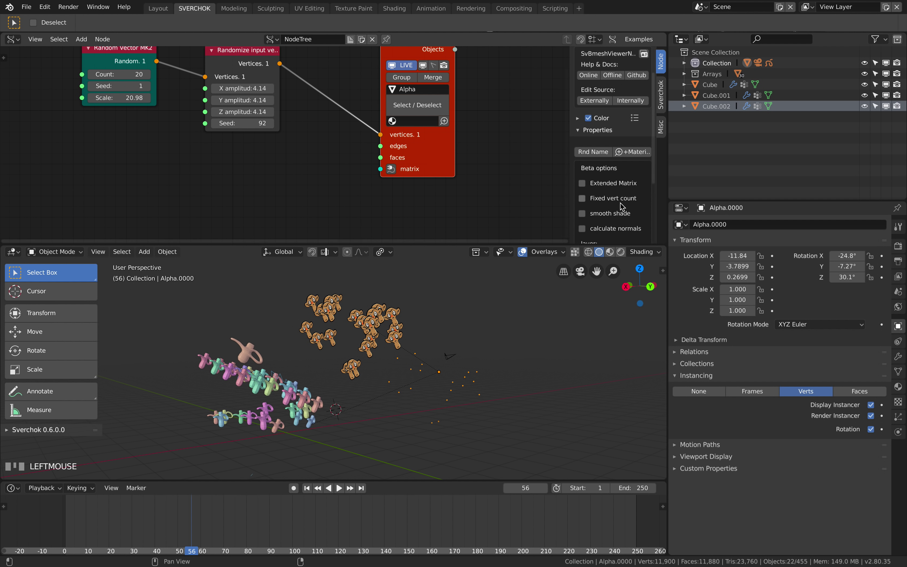
left_click(605, 214)
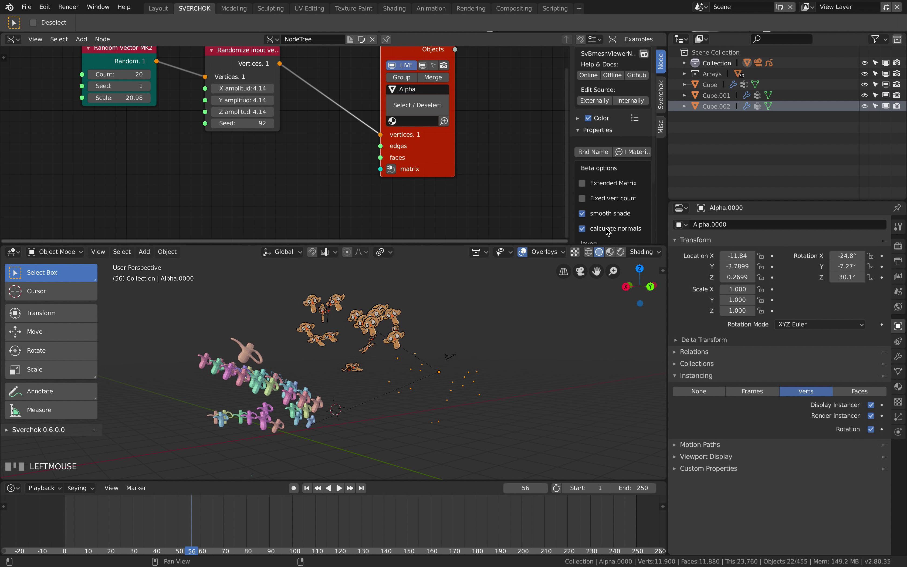
left_click(604, 214)
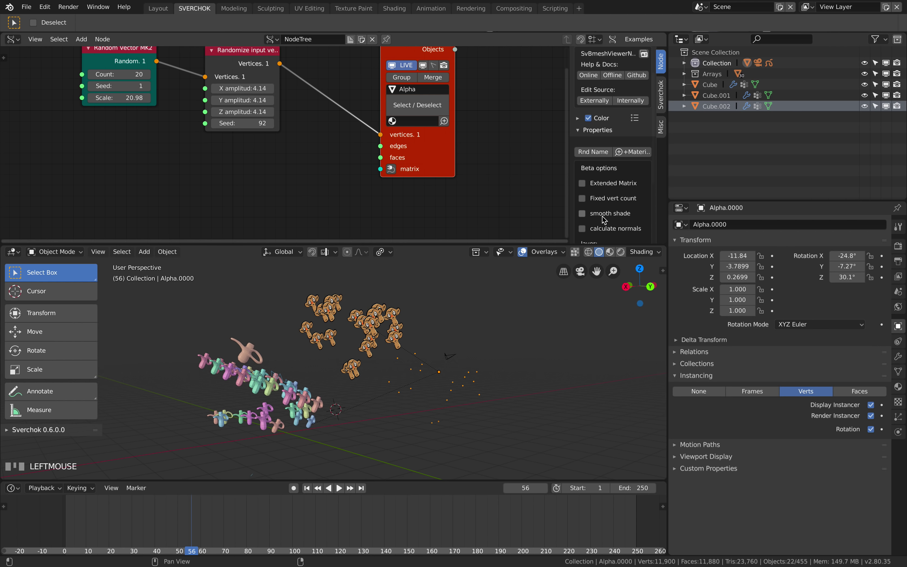
scroll(417, 360, "up", 3)
middle_click_drag(441, 346, 401, 377)
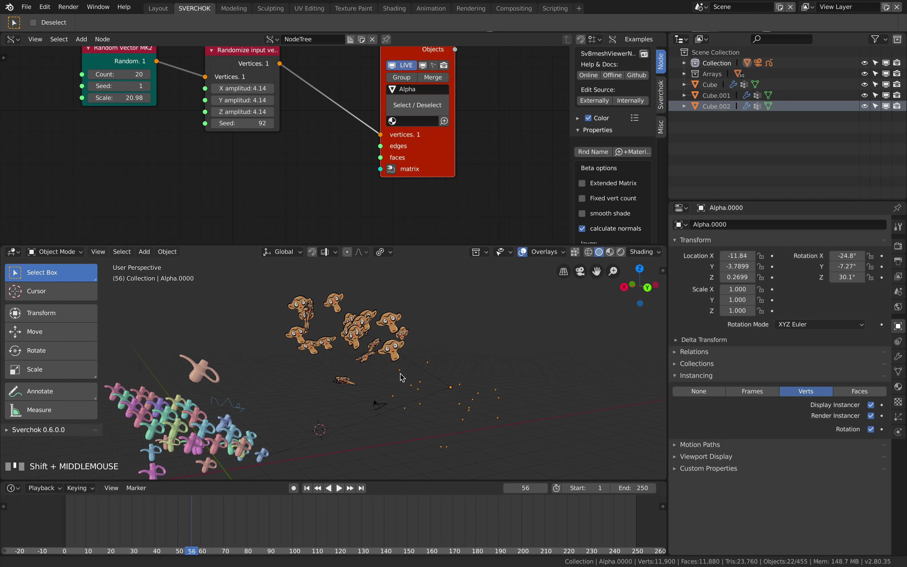
- Set the Random Vector node's Scale to 22.48 and Seed to 313, and the Randomize input vectors node's amplitudes to 6.48 and Seed to 194
scroll(401, 377, "up", 1)
left_click_drag(119, 97, 172, 96)
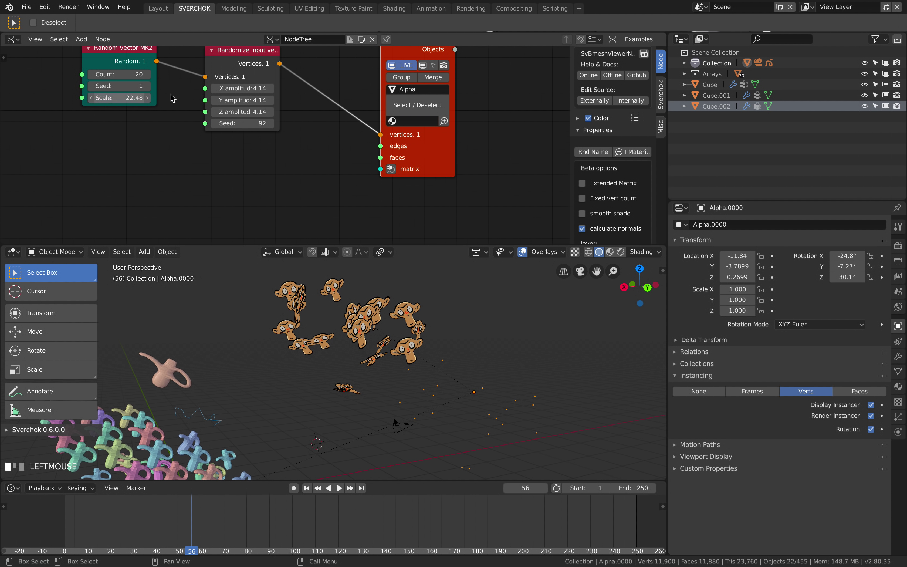
left_click_drag(242, 123, 262, 123)
left_click_drag(241, 89, 285, 112)
left_click_drag(119, 86, 203, 86)
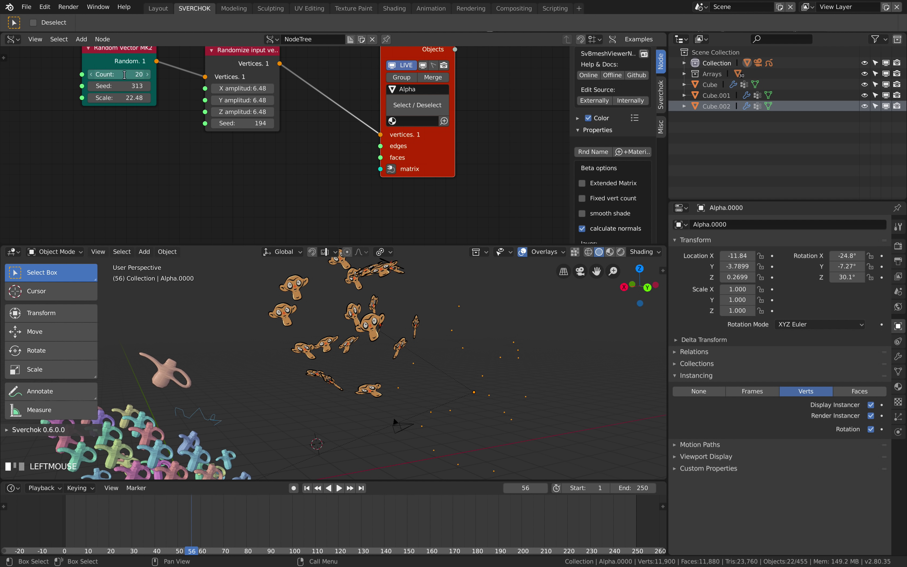
- Raise the Random Vector node's Count to 50 and view the monkey instances from several angles
type("50")
key("Return")
middle_click_drag(401, 344, 328, 295)
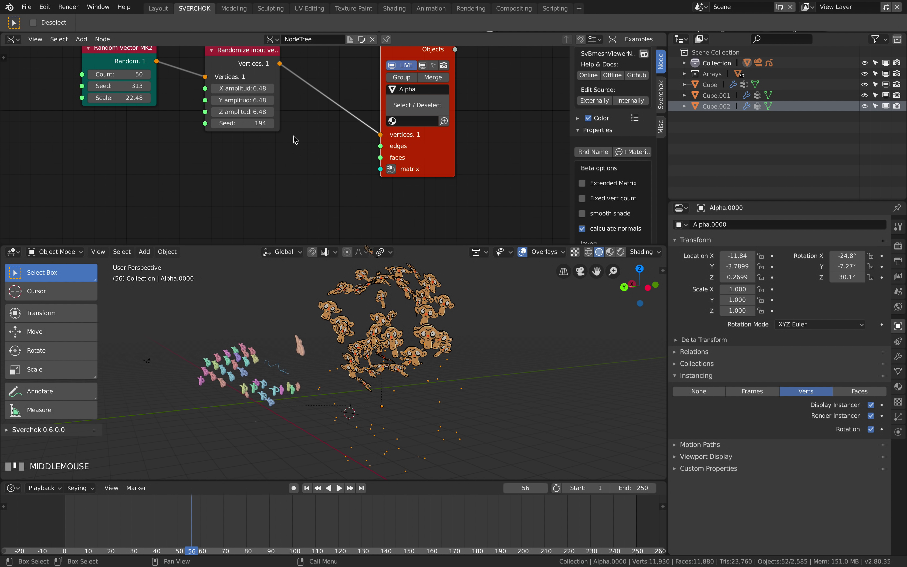
middle_click_drag(289, 160, 297, 156)
scroll(356, 342, "up", 4)
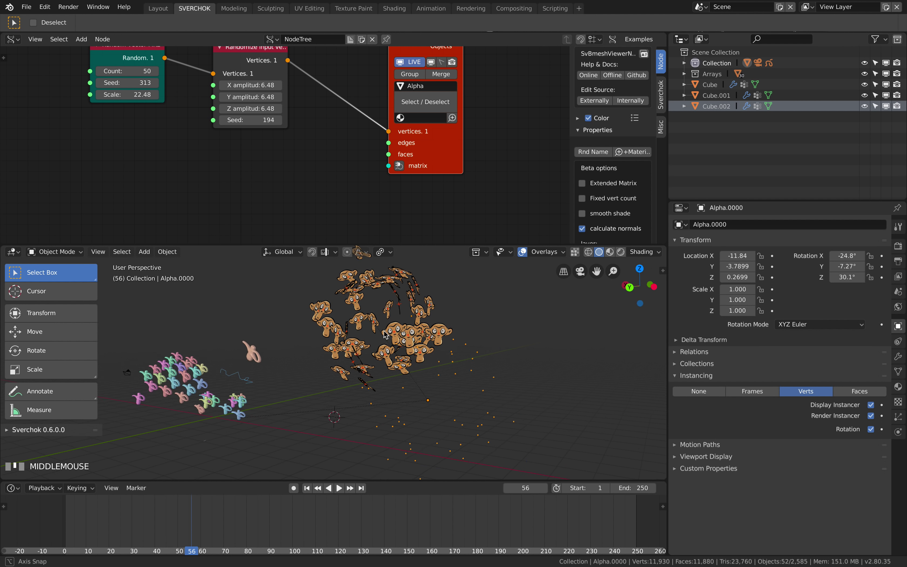
middle_click_drag(356, 342, 374, 353)
scroll(350, 346, "down", 2)
scroll(378, 352, "up", 1)
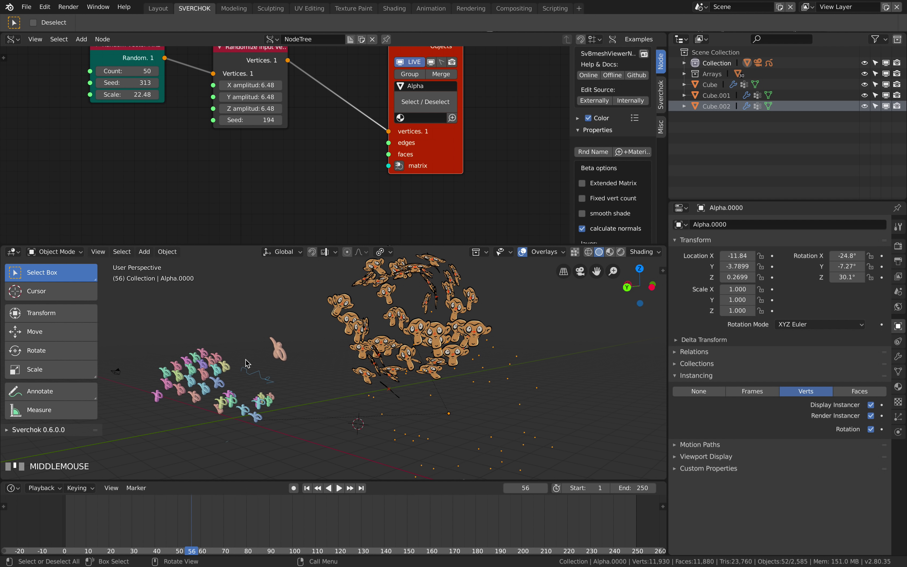
- Bring the Viewer BMesh node closer to the Randomize input vectors node and select the large jug-shaped mesh floating above the array
middle_click_drag(332, 178, 349, 216)
left_click_drag(455, 177, 424, 171)
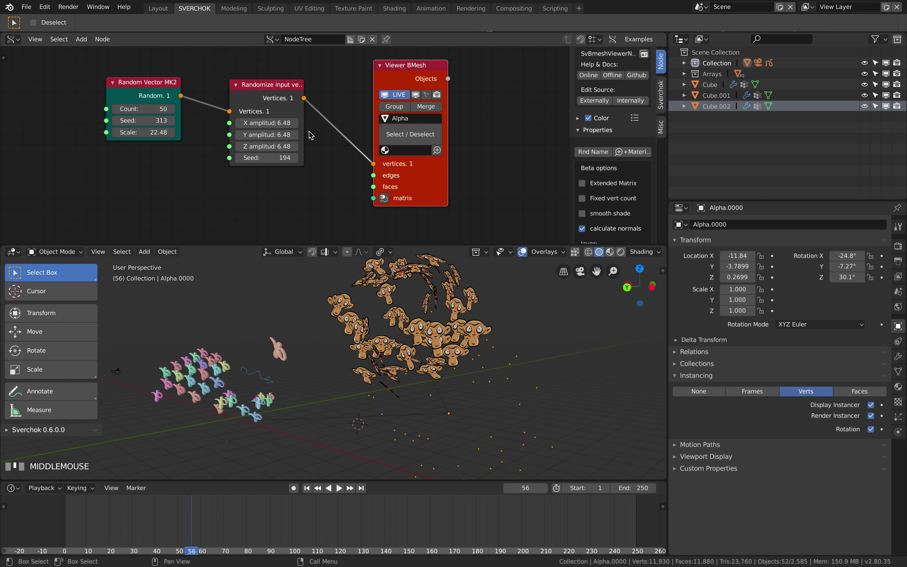
scroll(285, 348, "up", 2)
middle_click_drag(285, 348, 300, 343, "shift")
left_click(298, 343)
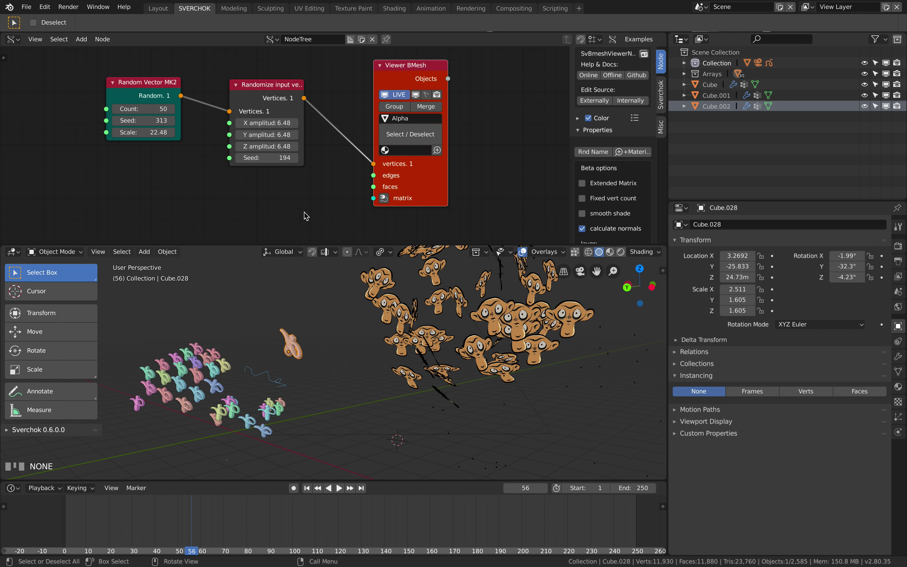
- Switch to the Modeling workspace and examine the selected jug mesh in Edit Mode along with the surrounding scene
left_click(234, 8)
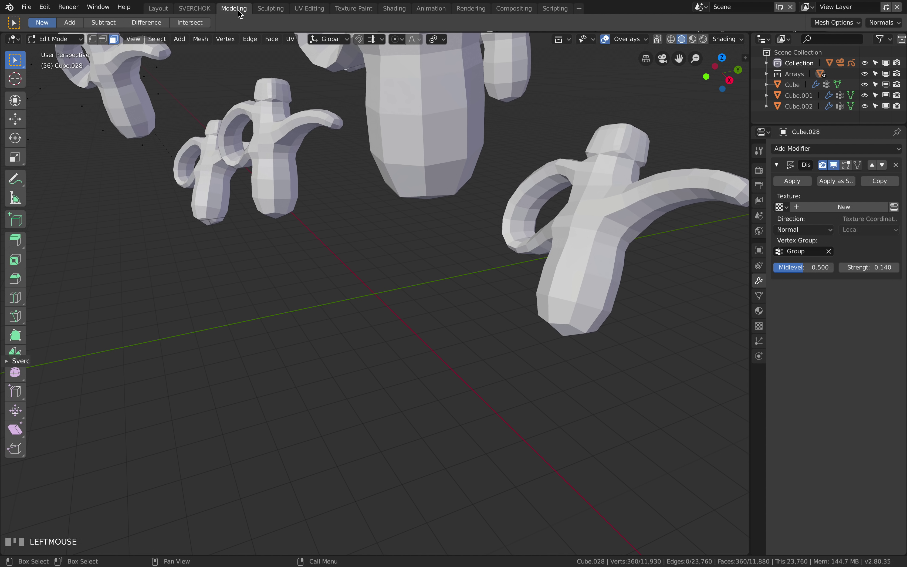
scroll(353, 212, "down", 2)
middle_click(397, 233)
middle_click_drag(397, 233, 394, 254)
scroll(394, 255, "down", 1)
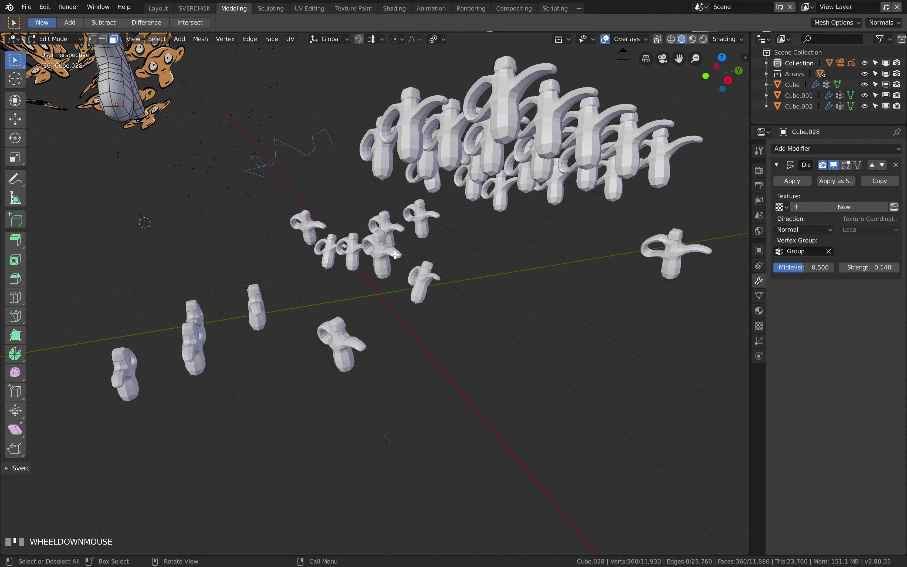
middle_click_drag(346, 173, 275, 26)
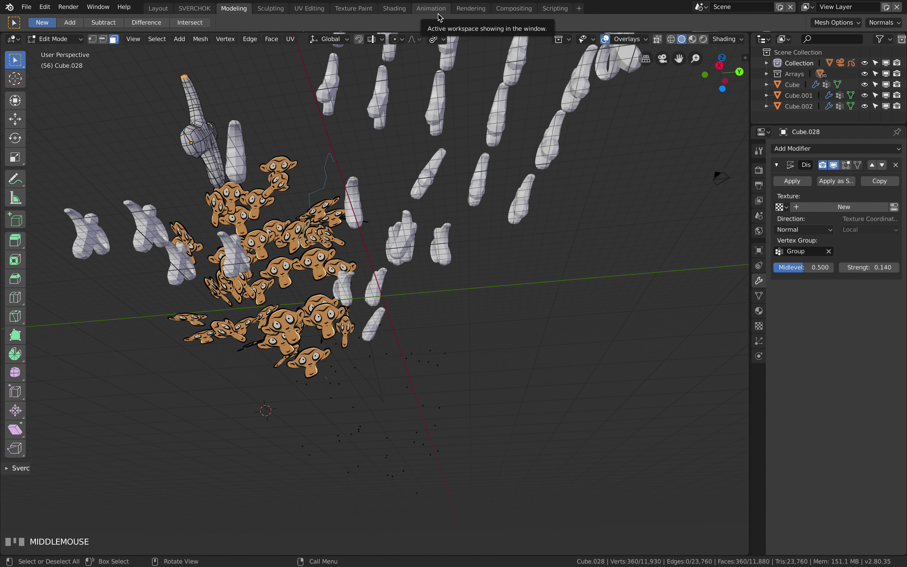
- Switch to the Scripting workspace, enlarge its 3D viewport and create a new text containing "import bpy"
left_click(553, 9)
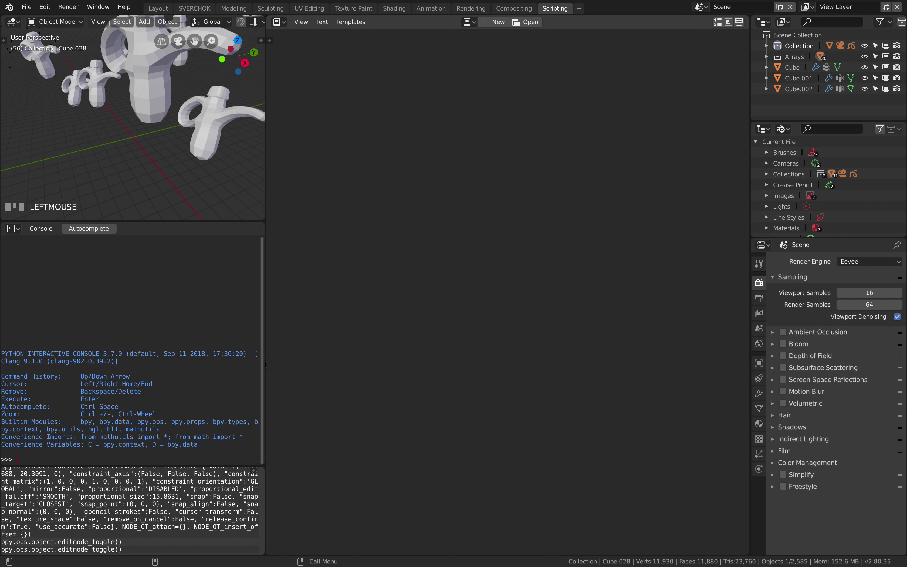
left_click_drag(266, 364, 327, 363)
left_click_drag(297, 221, 297, 285)
scroll(244, 211, "down", 3)
middle_click_drag(243, 211, 321, 183)
scroll(258, 214, "down", 3)
scroll(229, 203, "up", 2)
scroll(227, 180, "up", 2)
mouse_move(327, 182)
left_mouse_down()
mouse_move(405, 176)
mouse_move(343, 177)
left_mouse_up()
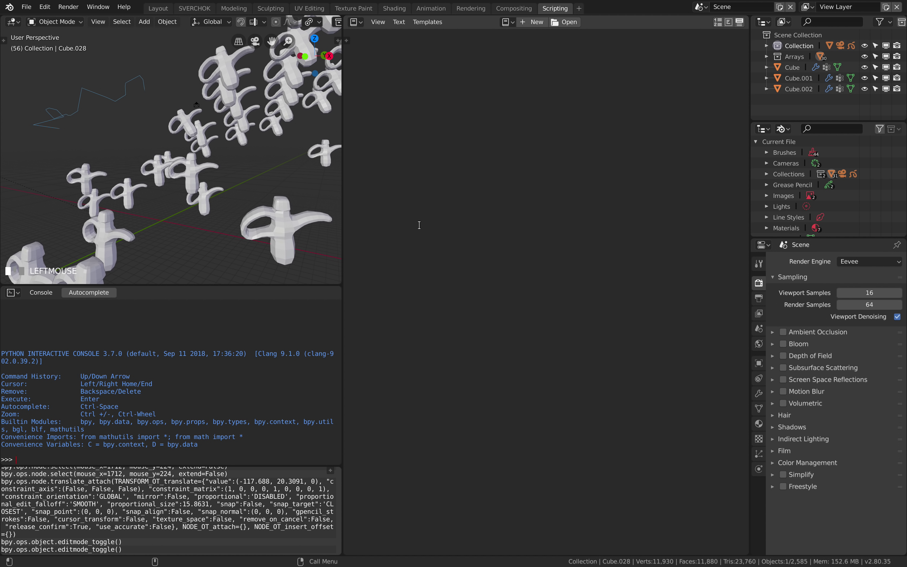
left_click(528, 23)
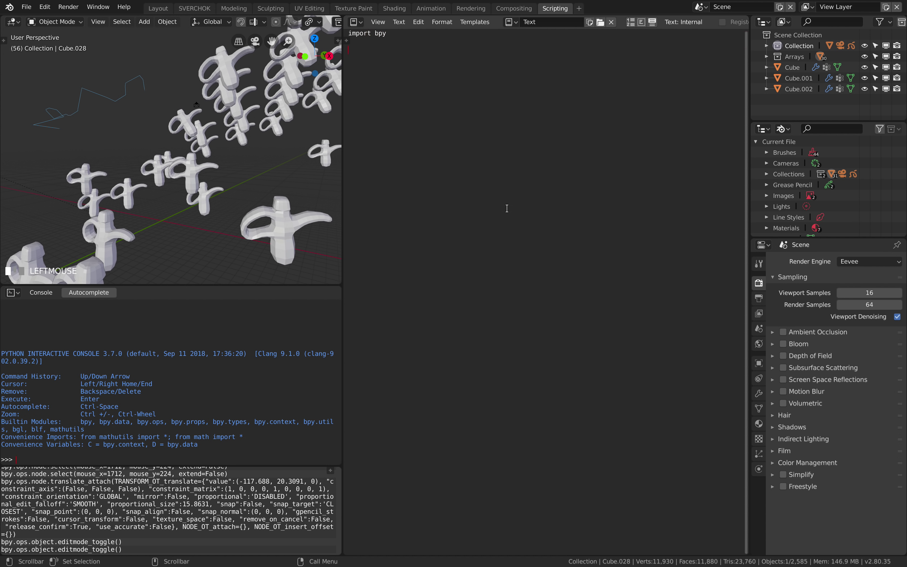
- Look through the Compositing, Rendering, Animation and Shading workspaces, viewing the jug meshes in the Shading viewport
left_click(519, 8)
left_click(469, 8)
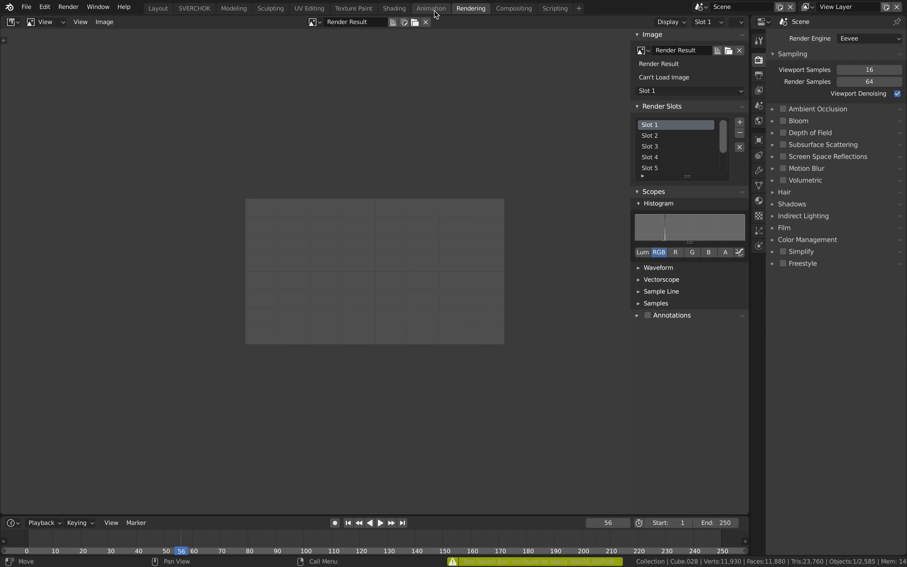
left_click(431, 8)
scroll(460, 251, "down", 5)
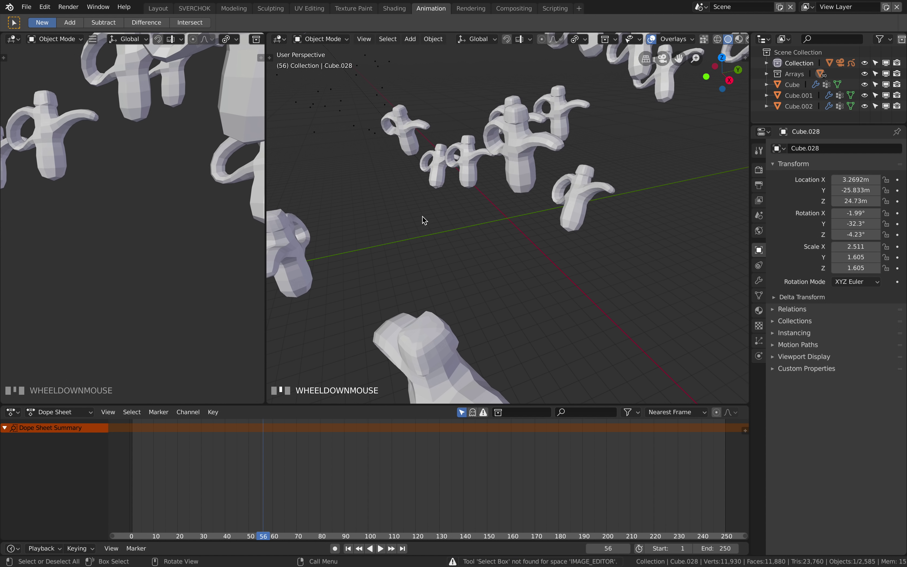
left_click(400, 11)
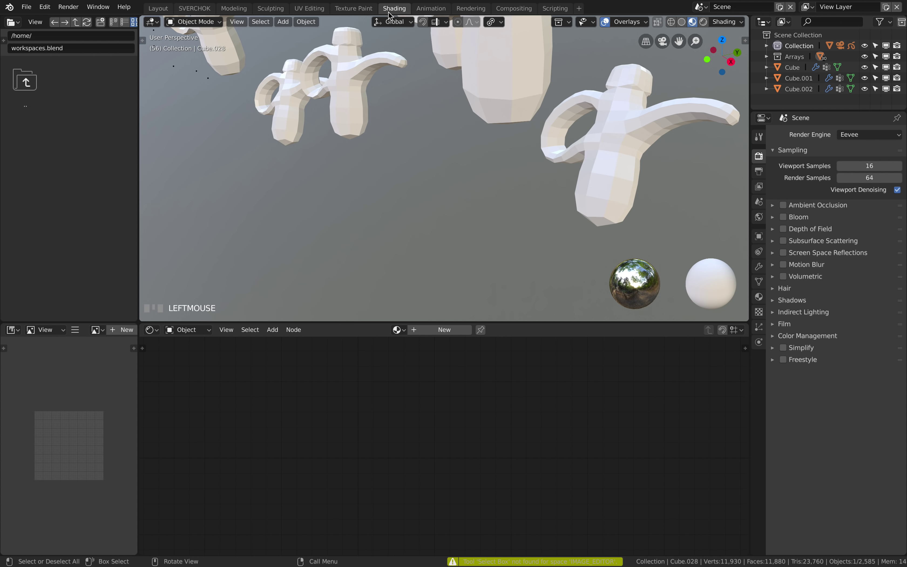
middle_click_drag(476, 165, 533, 144)
scroll(525, 145, "up", 5)
middle_click_drag(502, 196, 441, 94, "shift")
- Visit the Texture Paint, UV Editing and Modeling workspaces, returning to SVERCHOK to view the scene
left_click(360, 10)
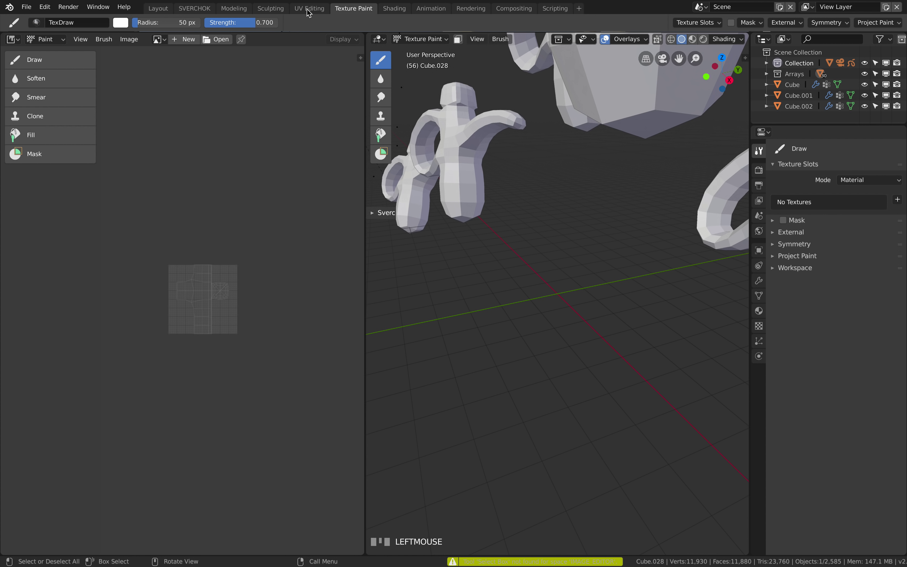
left_click(296, 9)
left_click(235, 8)
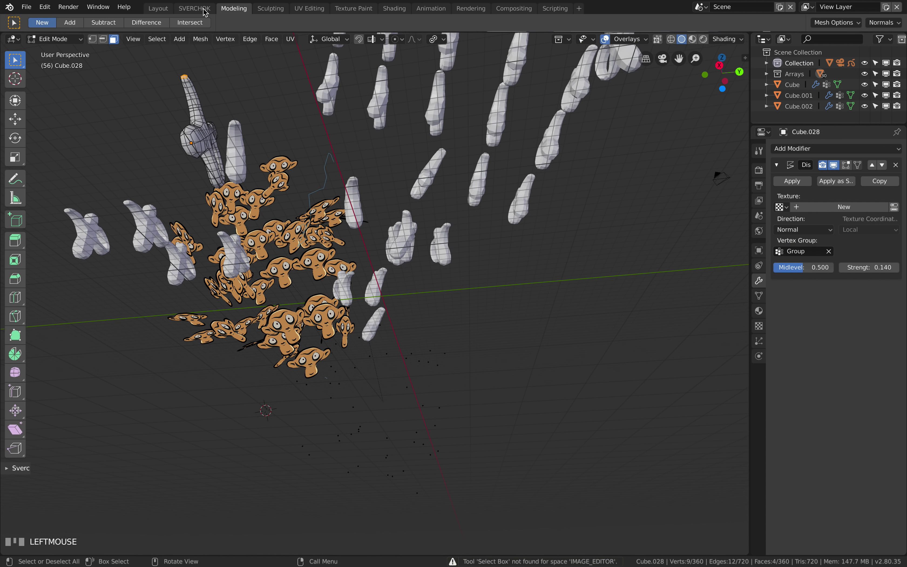
left_click(202, 9)
middle_click_drag(472, 354, 484, 359)
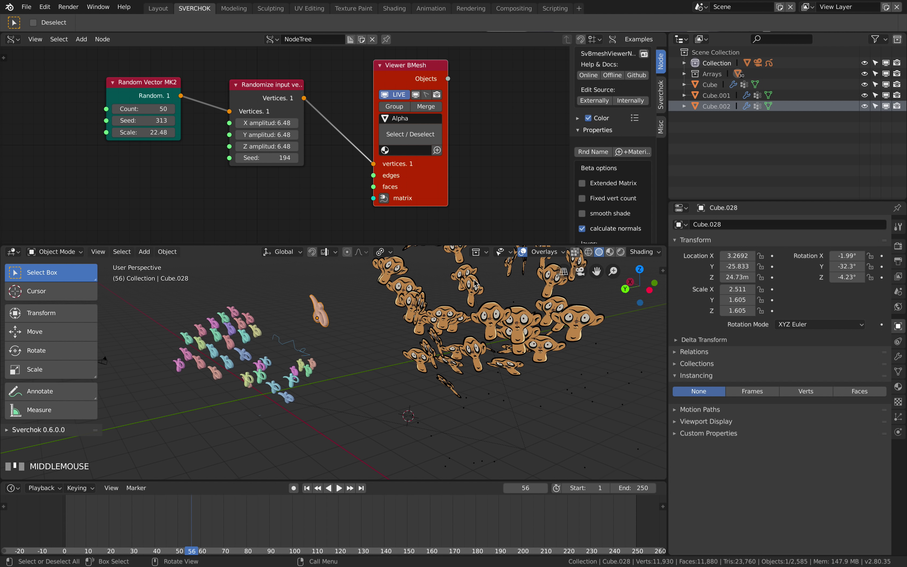
middle_click_drag(484, 333, 412, 319)
- Go through the Layout, SVERCHOK, Modeling and Sculpting workspaces and examine the image area in the Rendering workspace
left_click(165, 9)
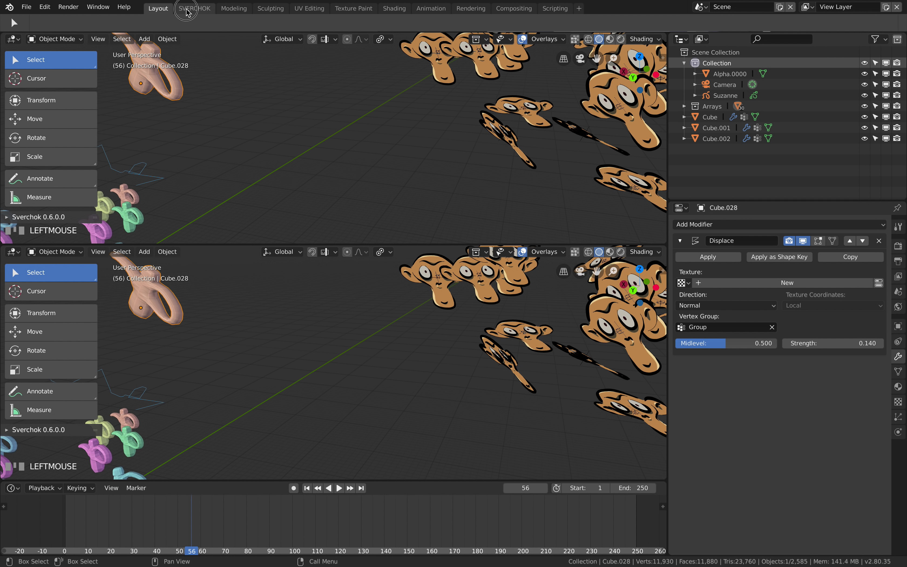
left_click(188, 9)
left_click(235, 9)
left_click(271, 8)
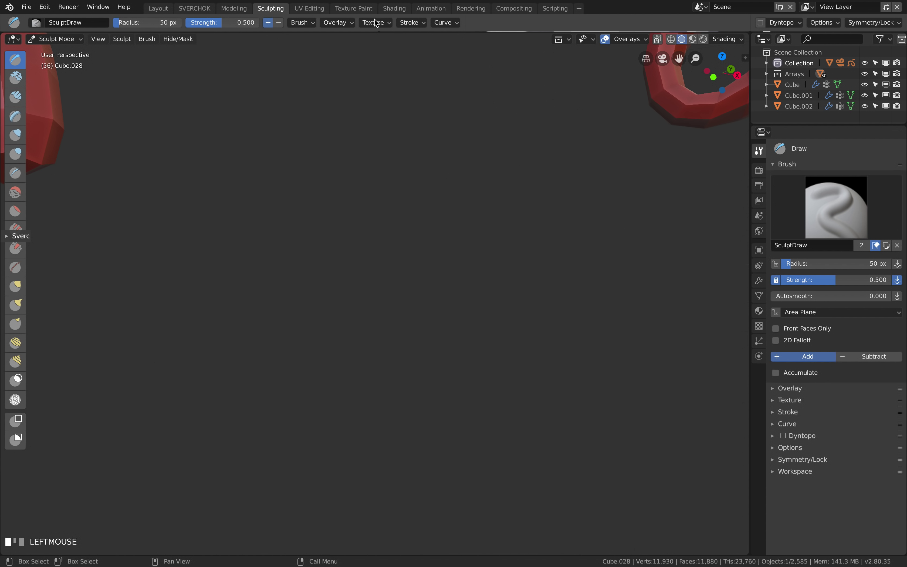
left_click(457, 9)
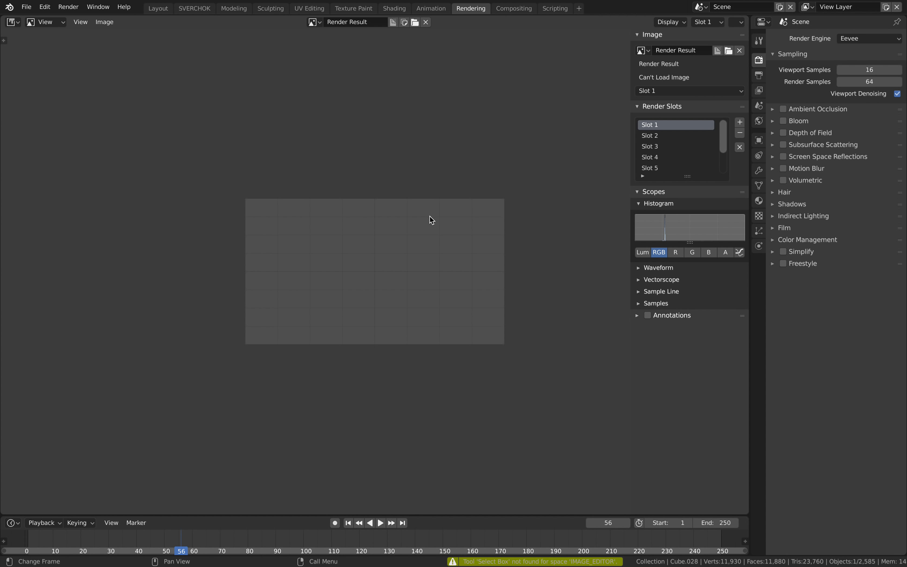
scroll(378, 269, "up", 2)
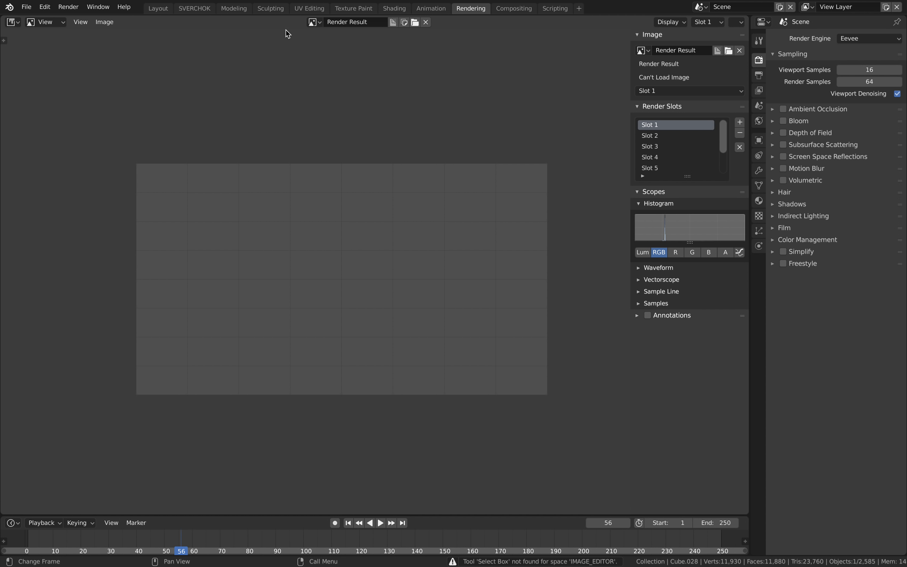
- Look at the Sculpting, UV Editing and Texture Paint workspaces once more
left_click(271, 8)
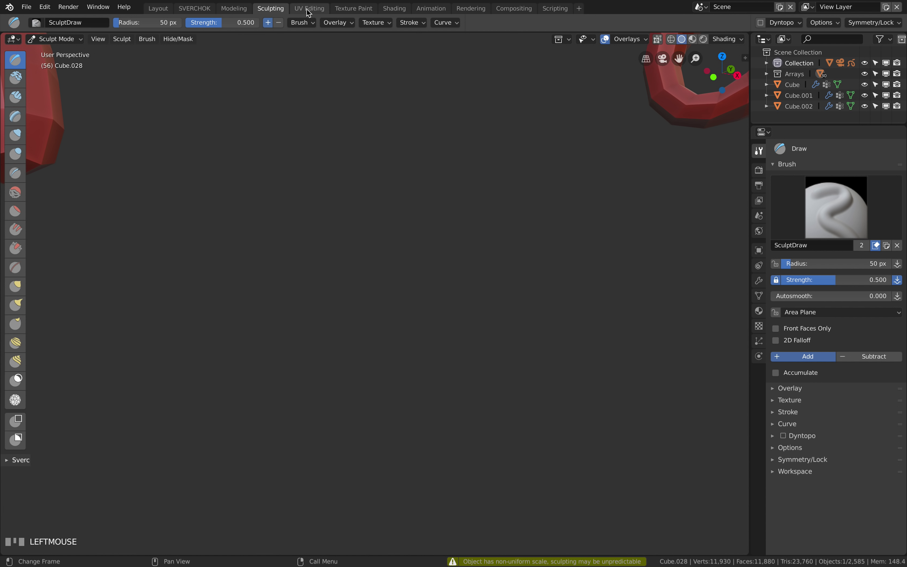
left_click(309, 9)
left_click(352, 11)
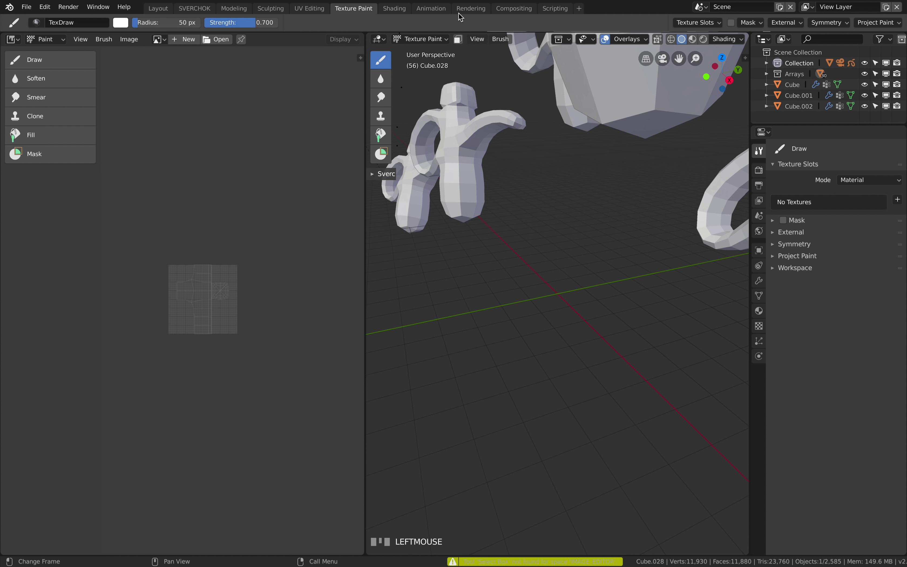
- Join the two stacked 3D viewports of the Layout workspace into a single viewport showing the whole scene
left_click(163, 9)
middle_click(451, 333)
scroll(446, 334, "down", 2)
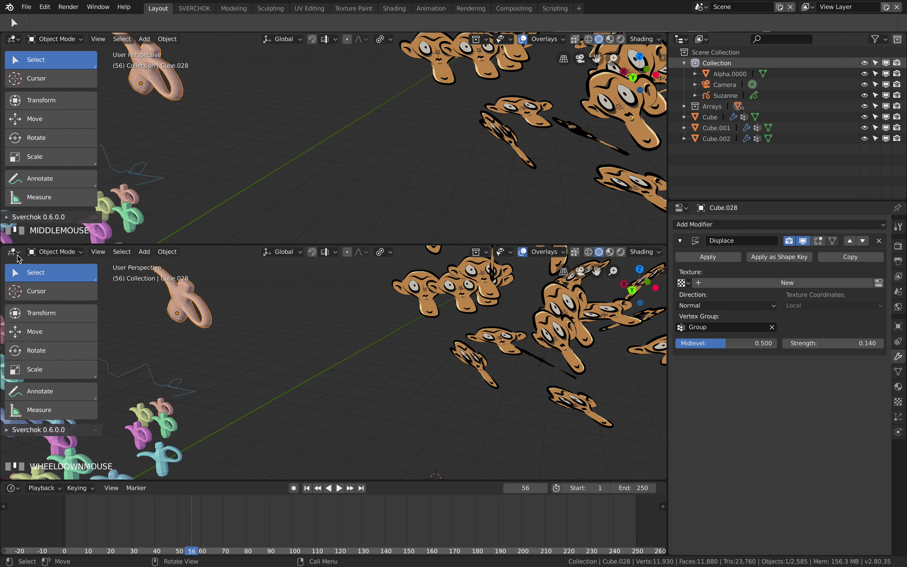
left_click_drag(3, 243, 6, 267)
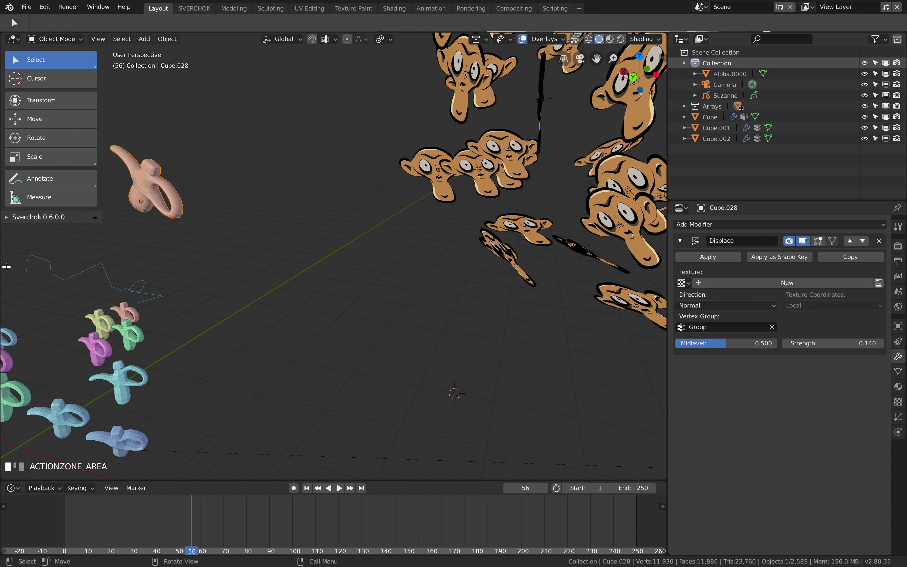
scroll(360, 281, "down", 4)
middle_click(356, 278)
scroll(365, 276, "up", 2)
middle_click(379, 271)
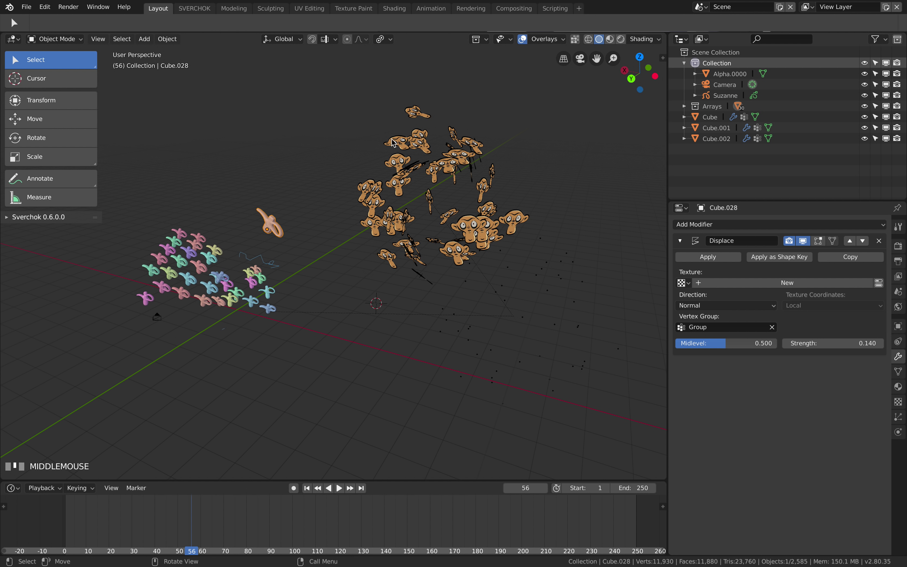
- Compare the SVERCHOK workspace with the Layout workspace and examine the whole scene in the Layout viewport
left_click(201, 8)
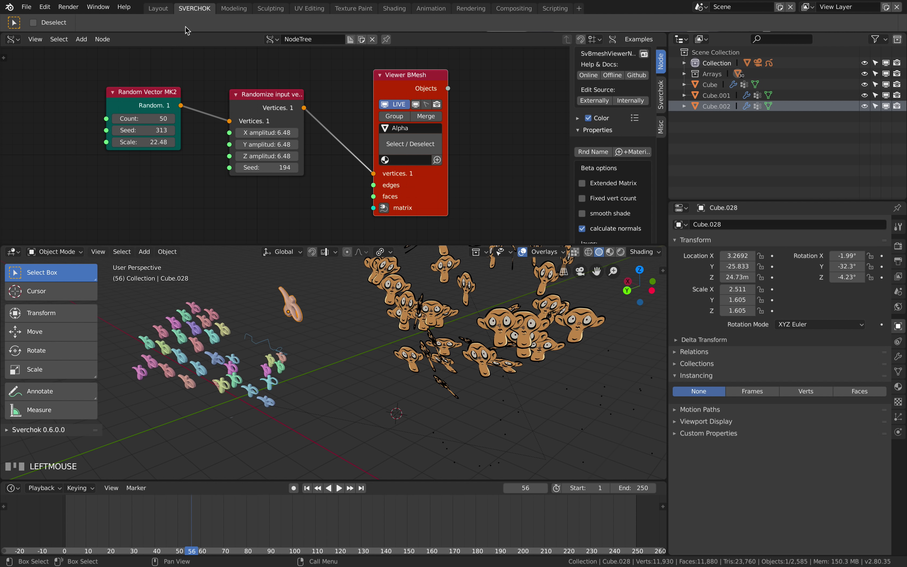
left_click(158, 8)
middle_click(369, 216)
scroll(453, 158, "up", 1)
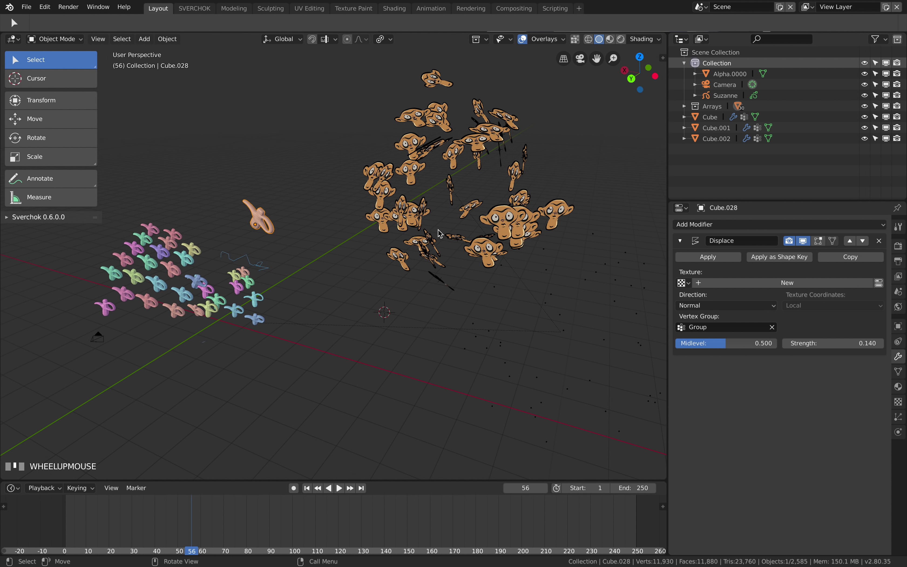
middle_click_drag(453, 256, 461, 248)
scroll(315, 276, "down", 1)
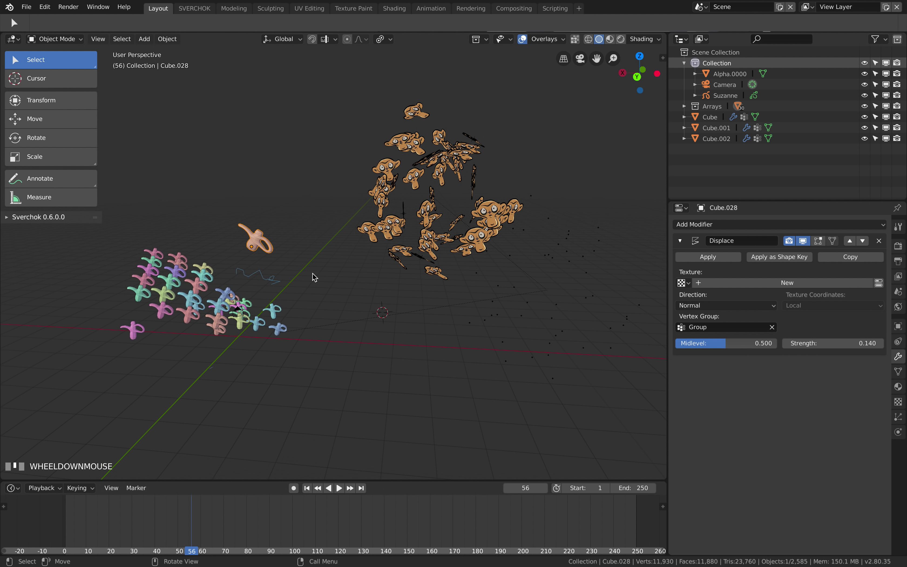
scroll(311, 277, "up", 1)
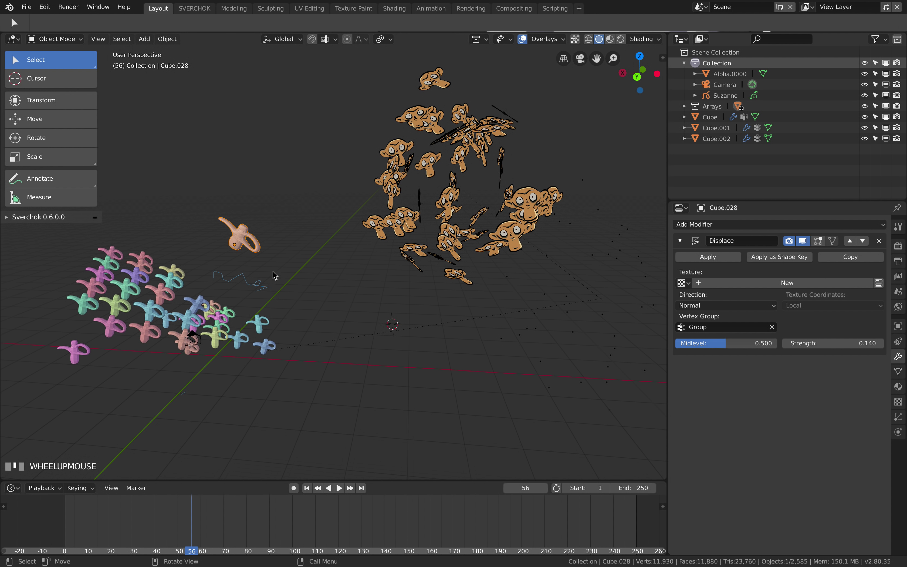
- Select one of the cyan jug meshes in the array and frame the array closely in the viewport
left_click(167, 283)
middle_click_drag(204, 267, 352, 195, "shift")
scroll(487, 237, "up", 2)
scroll(487, 237, "up", 2)
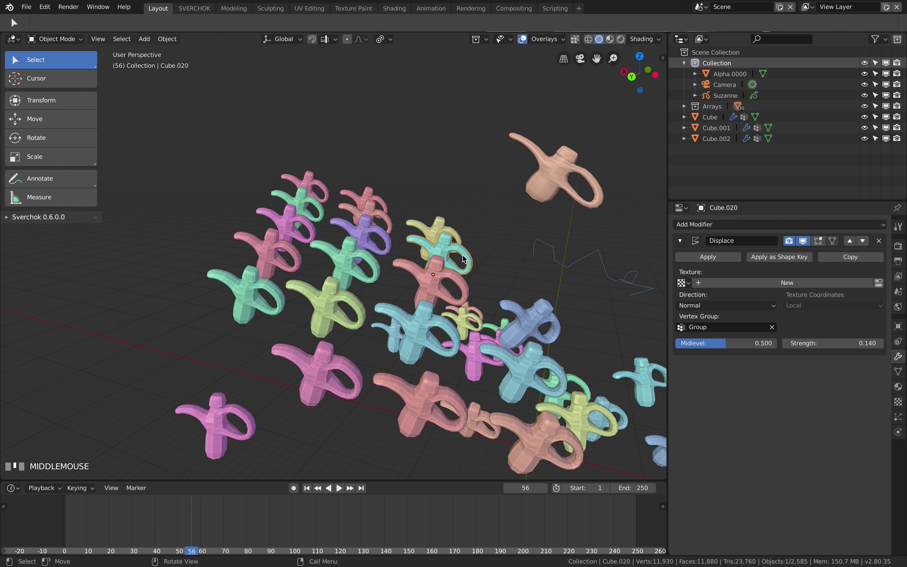
middle_click_drag(445, 217, 463, 254)
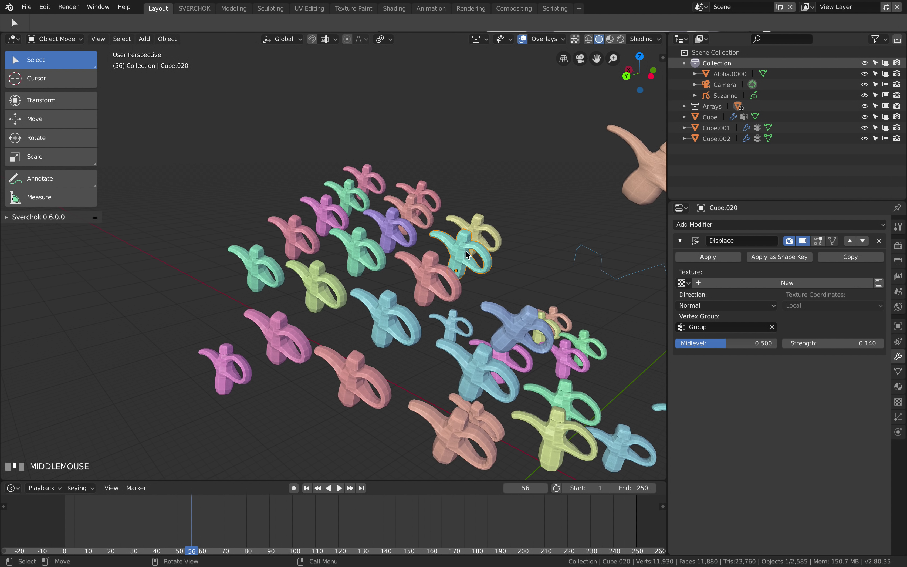
scroll(483, 257, "down", 1)
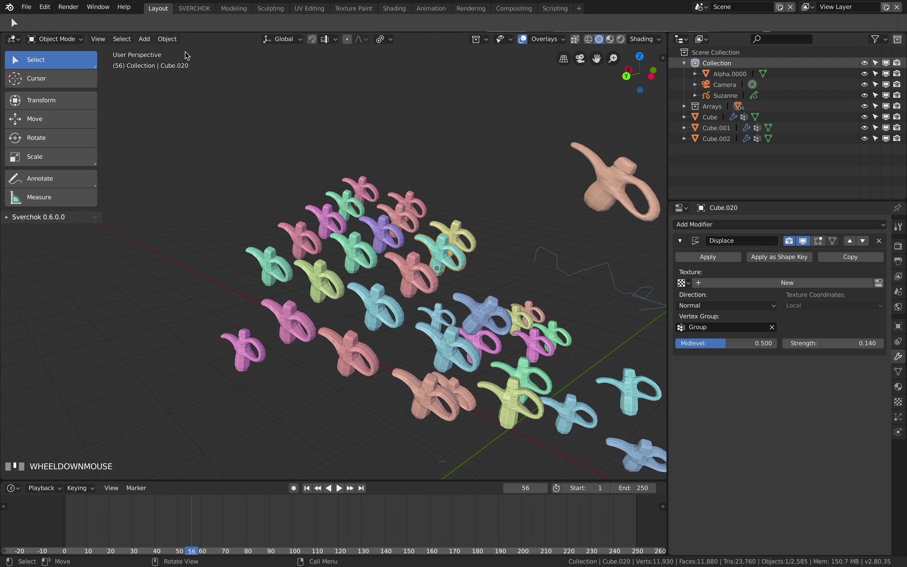
- Look through the Modeling, Sculpting, Animation, Compositing, Texture Paint and UV Editing workspaces
left_click(229, 14)
left_click(270, 11)
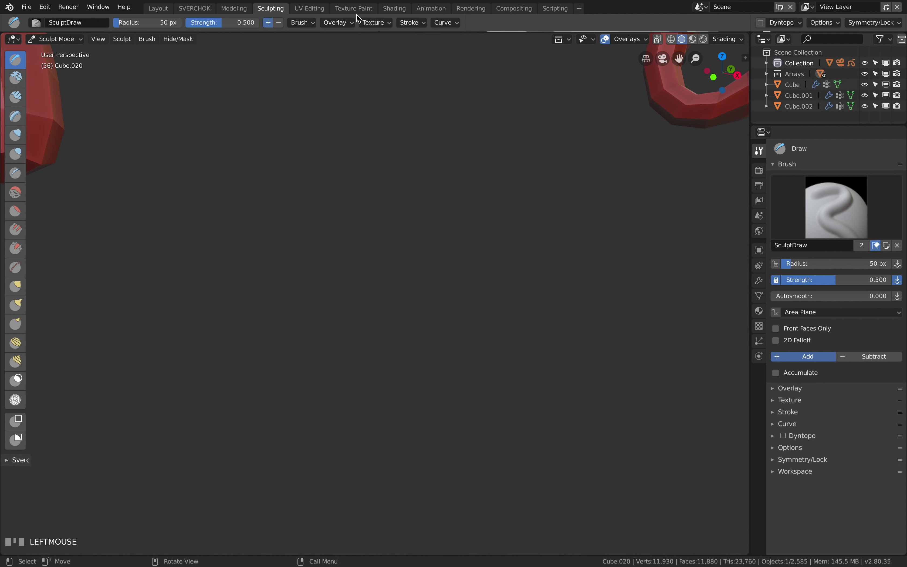
left_click(428, 12)
mouse_move(482, 172)
middle_mouse_down()
mouse_move(516, 158)
mouse_move(445, 170)
mouse_move(419, 116)
middle_mouse_up()
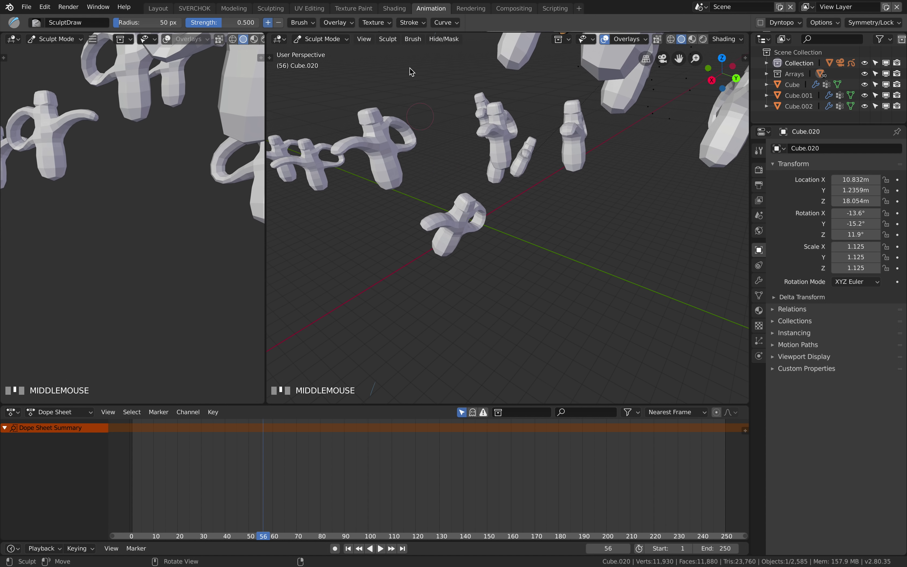
left_click(513, 9)
left_click(354, 8)
left_click(312, 11)
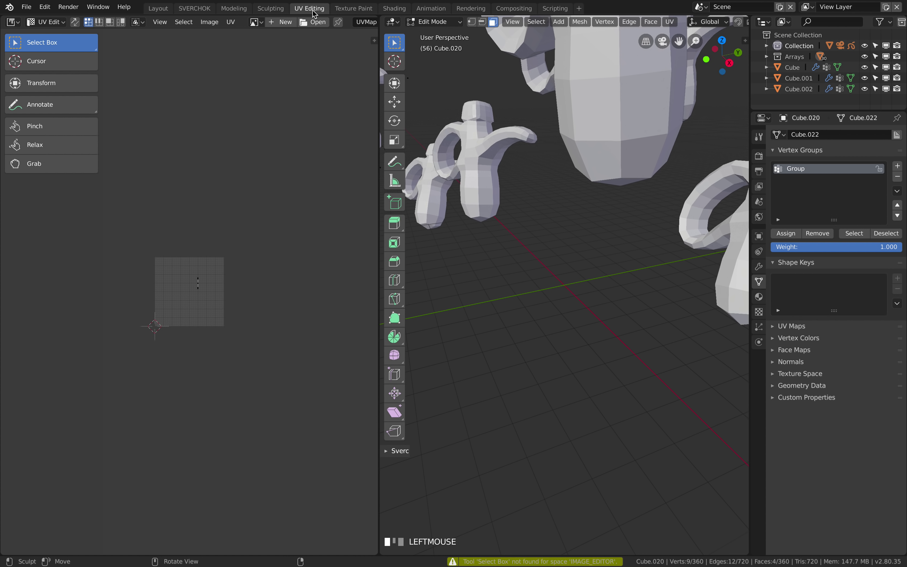
- Compare the Sculpting, Modeling, Shading and Animation workspaces
left_click(280, 13)
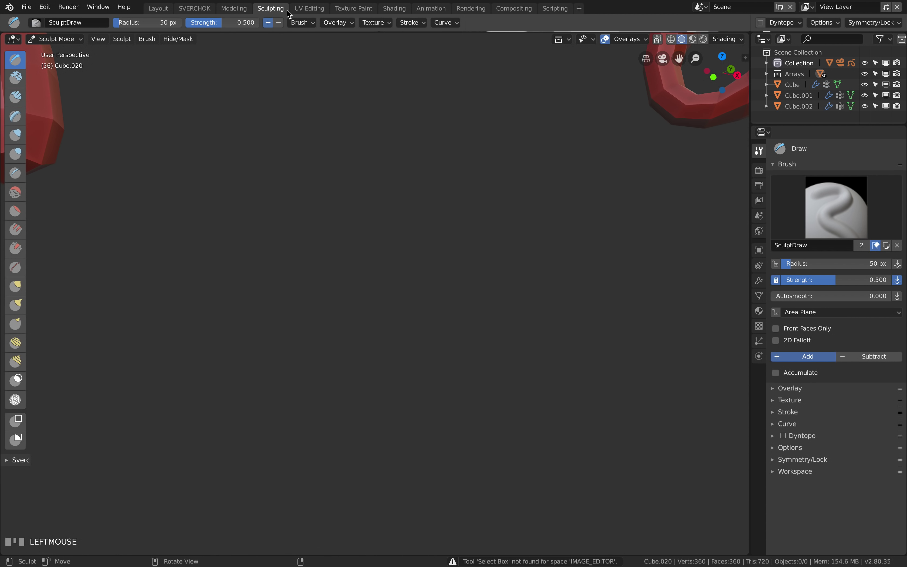
left_click(240, 11)
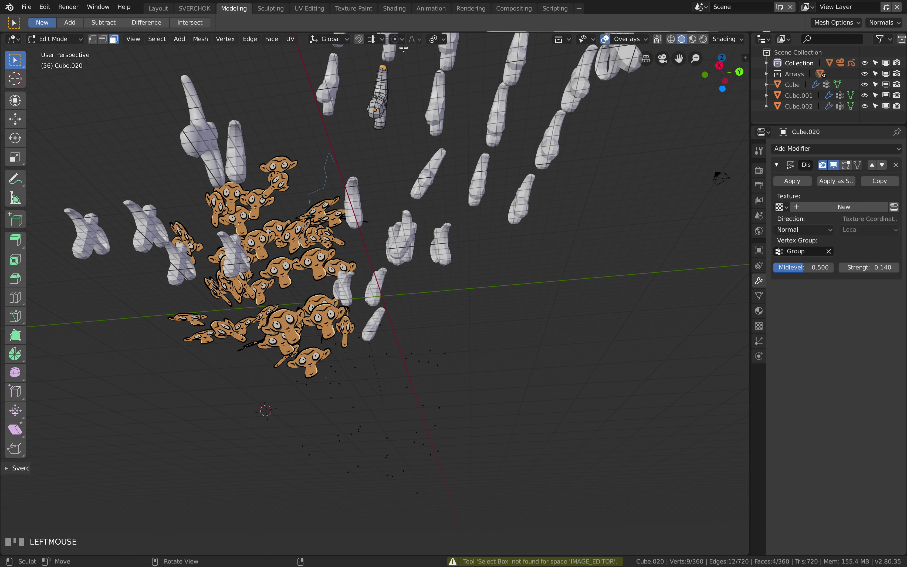
left_click(401, 12)
middle_click_drag(526, 170, 519, 146)
left_click(431, 8)
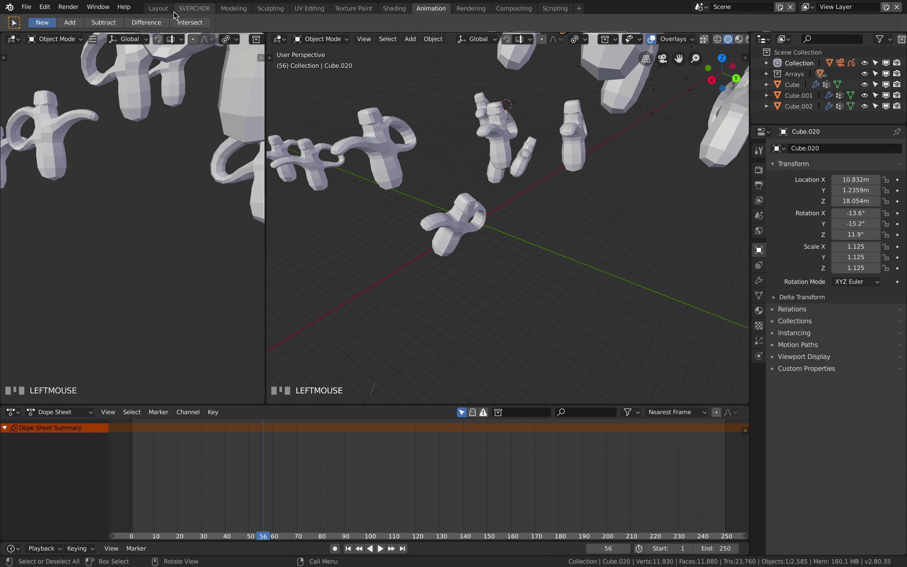
- Examine the jugs and monkey instances in the SVERCHOK workspace viewport, with a brief look at the desktop
left_click(195, 8)
middle_click_drag(369, 311, 388, 322)
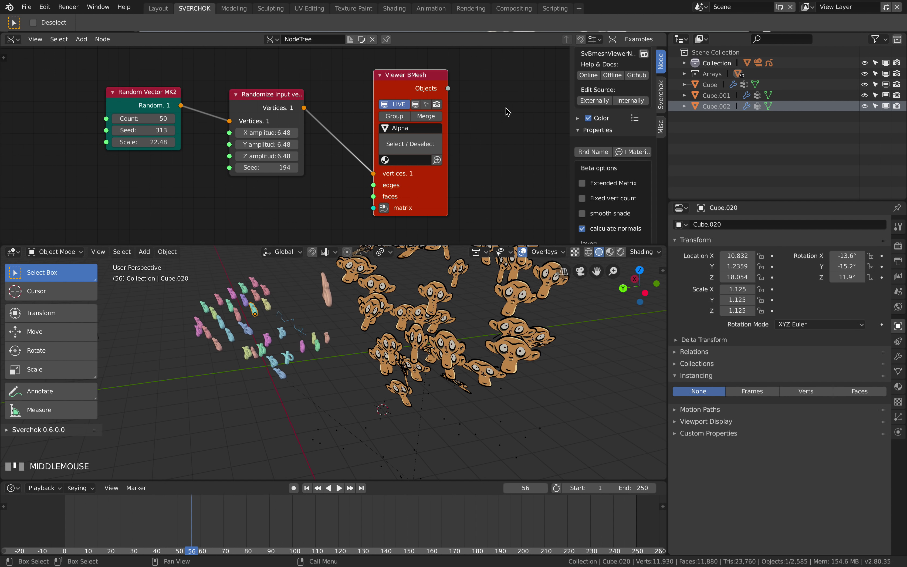
key("ctrl+Left")
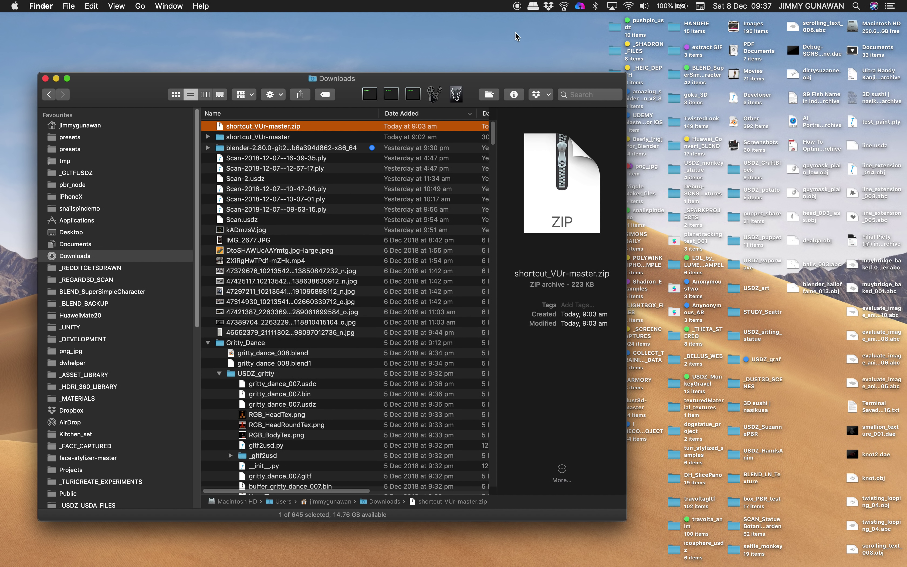
key("ctrl+Right")
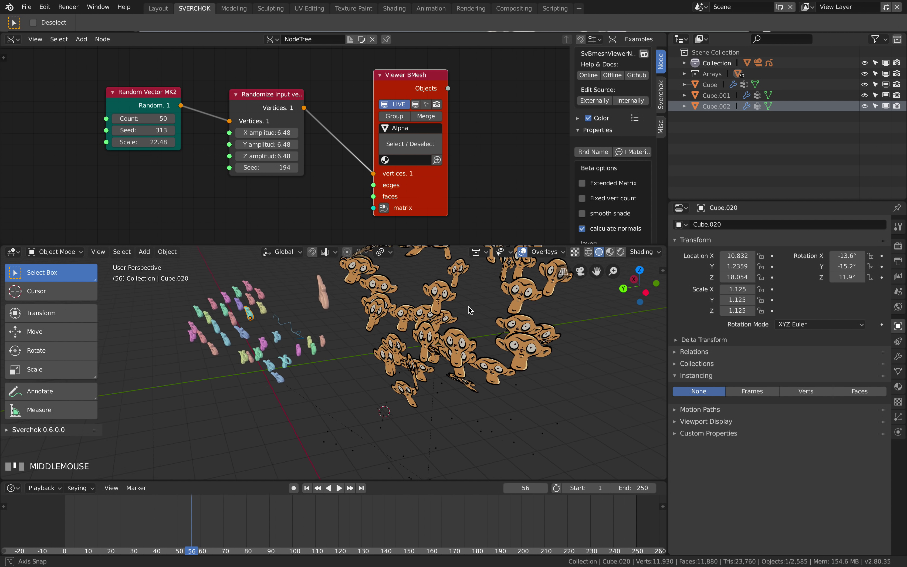
scroll(398, 354, "down", 2)
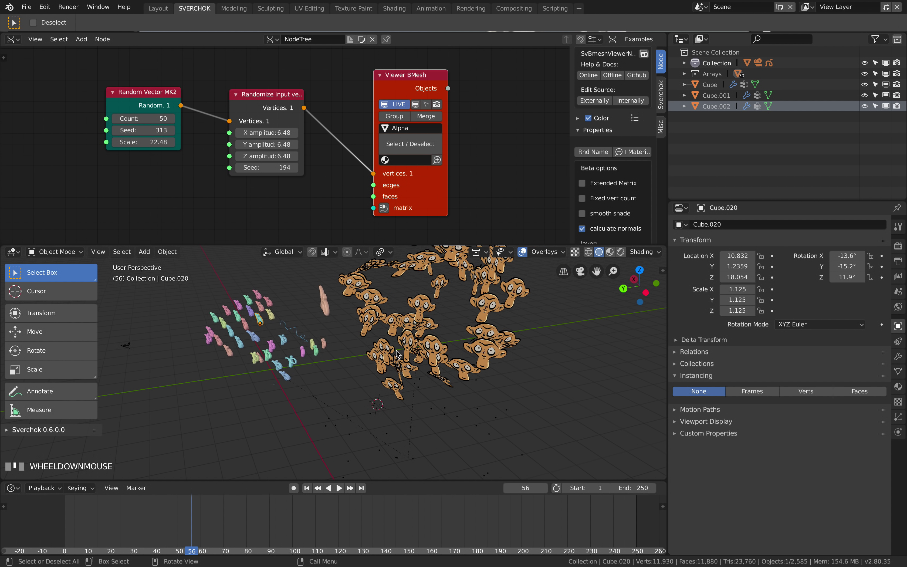
middle_click_drag(400, 342, 388, 348)
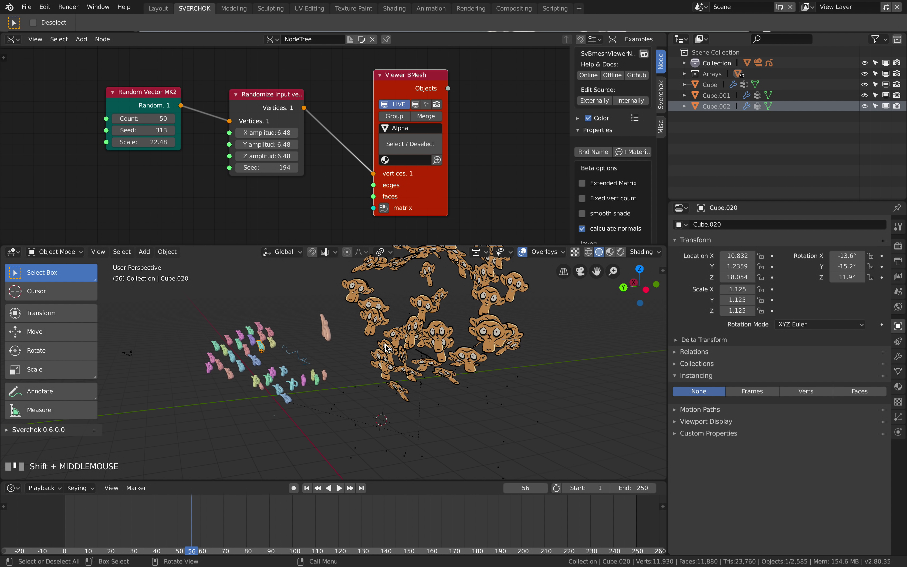
middle_click_drag(202, 353, 223, 347)
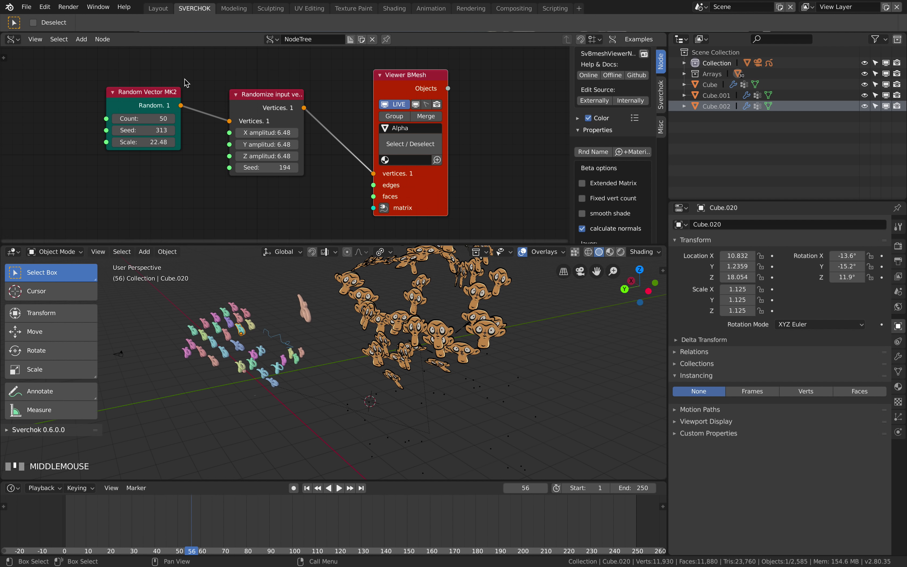
- Bring the jug meshes into view in the Sculpting workspace and try the Draw, Smooth and Flatten brushes on them
left_click(273, 8)
mouse_move(97, 225)
middle_mouse_down("shift")
mouse_move(258, 314)
mouse_move(254, 250)
middle_mouse_up("shift")
mouse_move(265, 245)
left_mouse_down()
mouse_move(268, 199)
mouse_move(267, 244)
left_mouse_up()
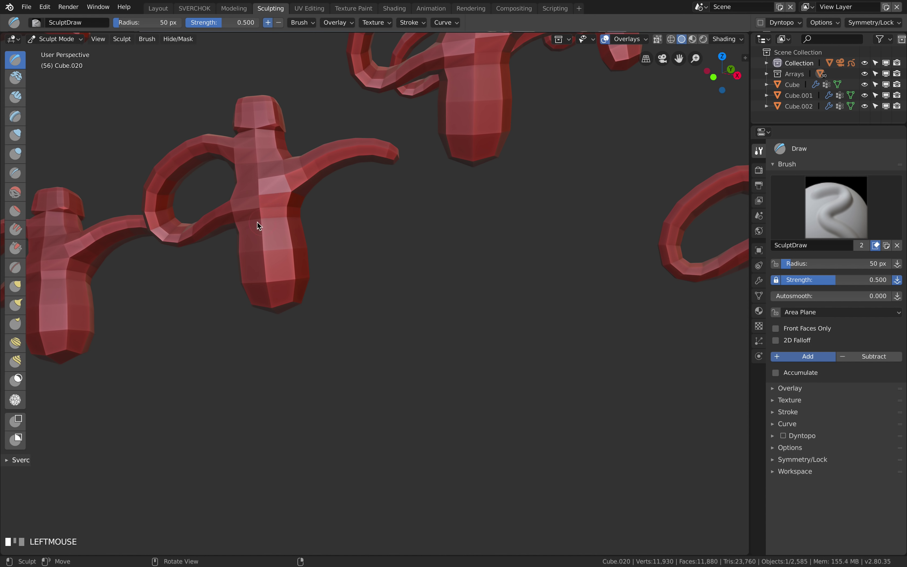
left_click(20, 228)
left_click(16, 192)
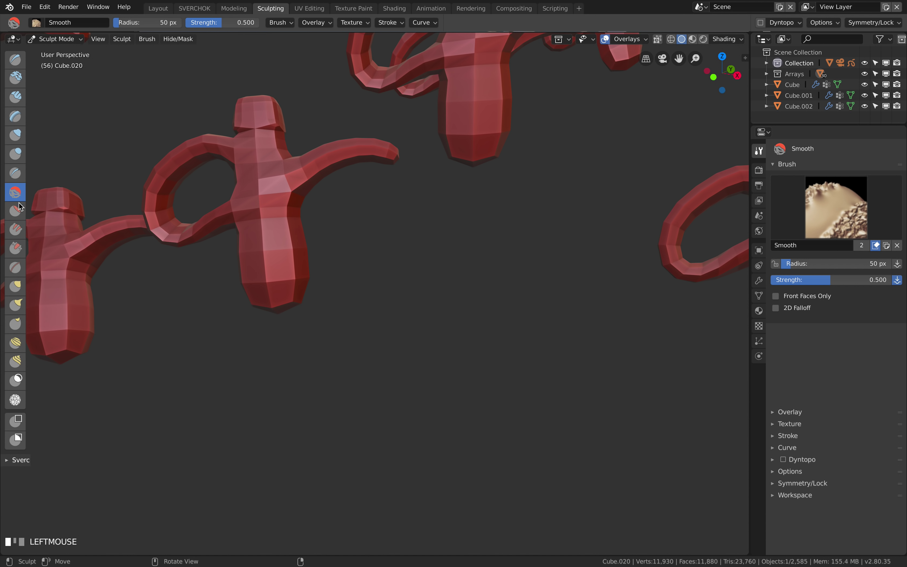
left_click(15, 211)
mouse_move(226, 201)
left_mouse_down()
mouse_move(262, 212)
mouse_move(259, 240)
left_mouse_up()
- Try the Clay Strips, Simplify and Draw brushes on the jug meshes and look at the Dyntopo settings
left_click(15, 97)
mouse_move(408, 213)
middle_mouse_down()
mouse_move(401, 219)
mouse_move(410, 219)
middle_mouse_up()
left_click(790, 23)
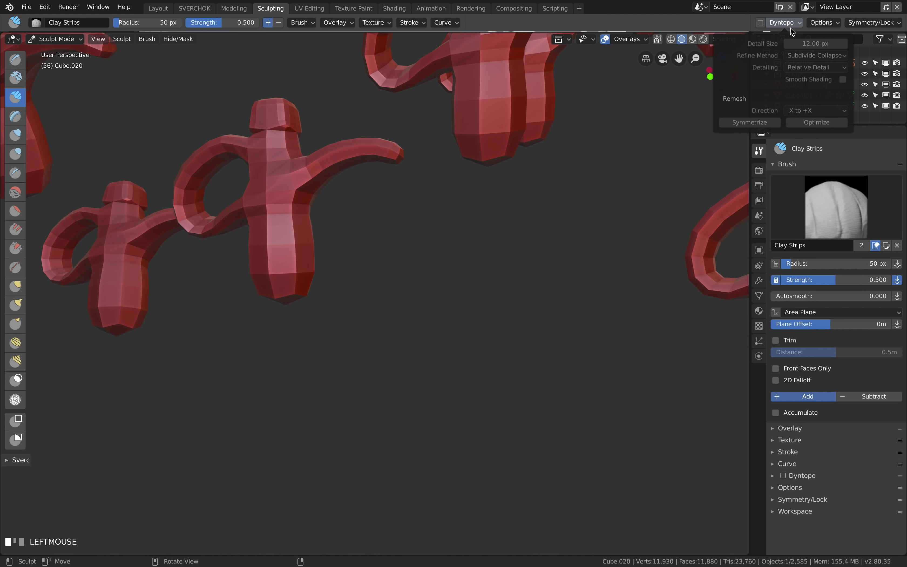
left_click(16, 400)
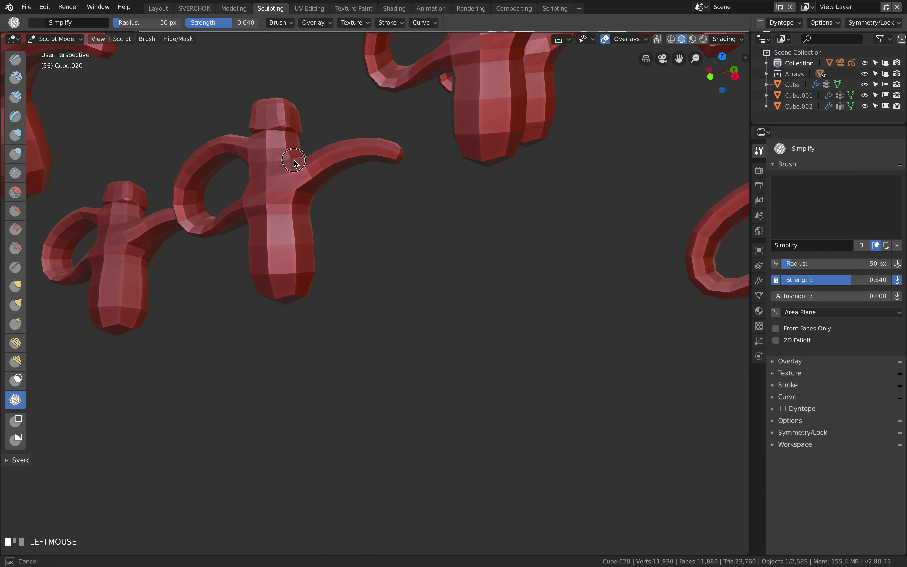
left_click(19, 63)
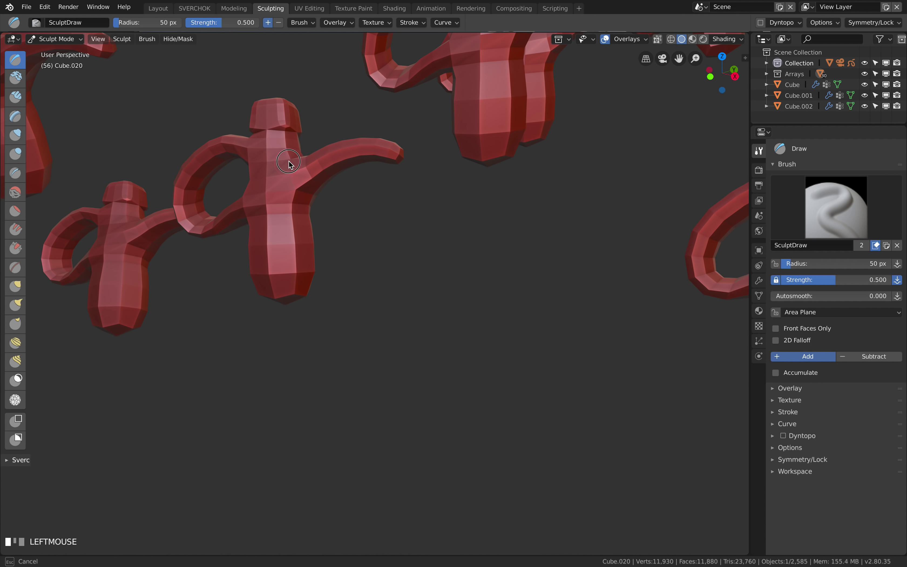
scroll(310, 202, "down", 5)
left_click(323, 200)
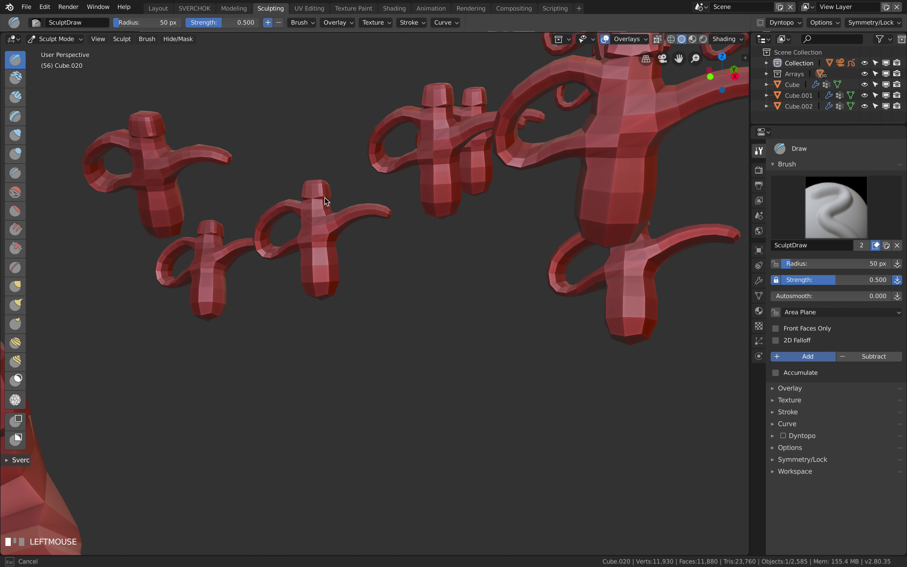
- Review the Dyntopo settings again and look over more of the jug array in the Sculpting workspace
left_click(780, 22)
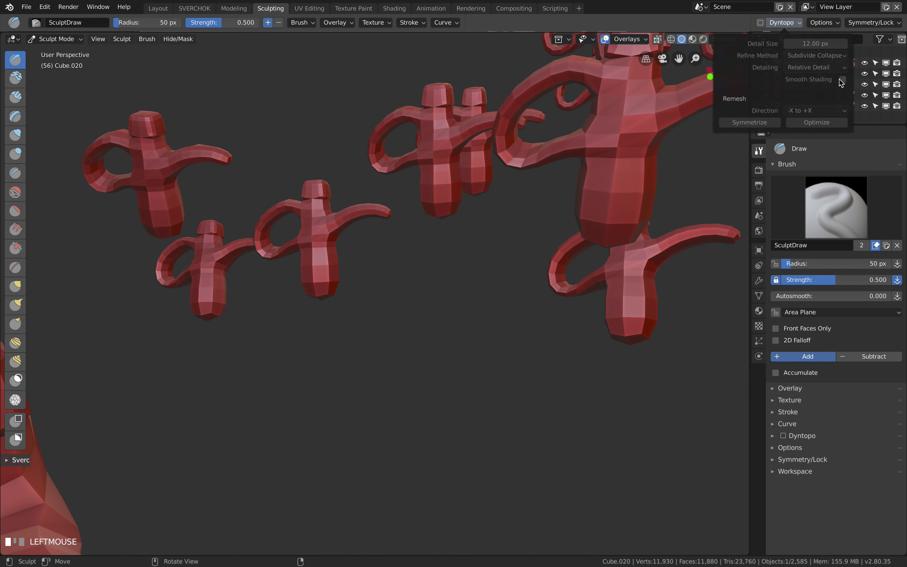
left_click(830, 31)
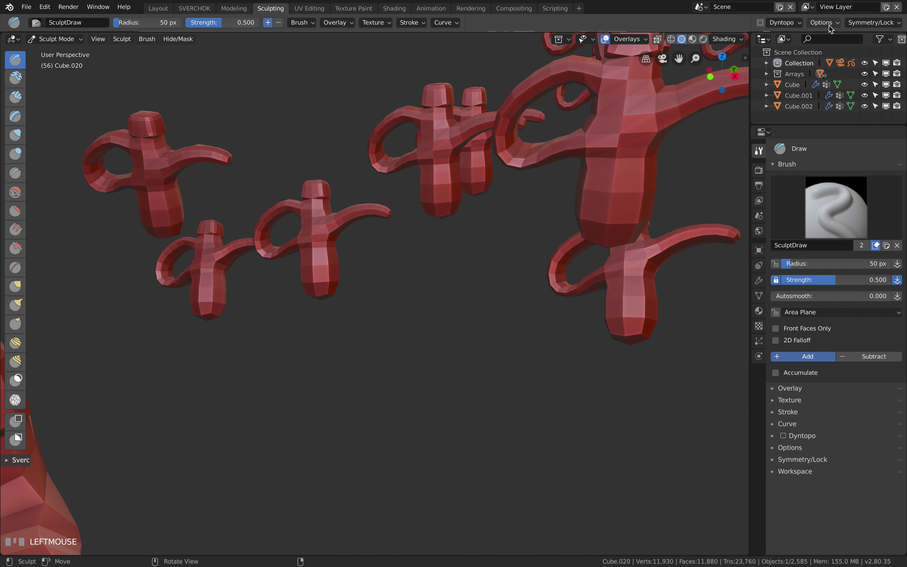
scroll(227, 370, "down", 5)
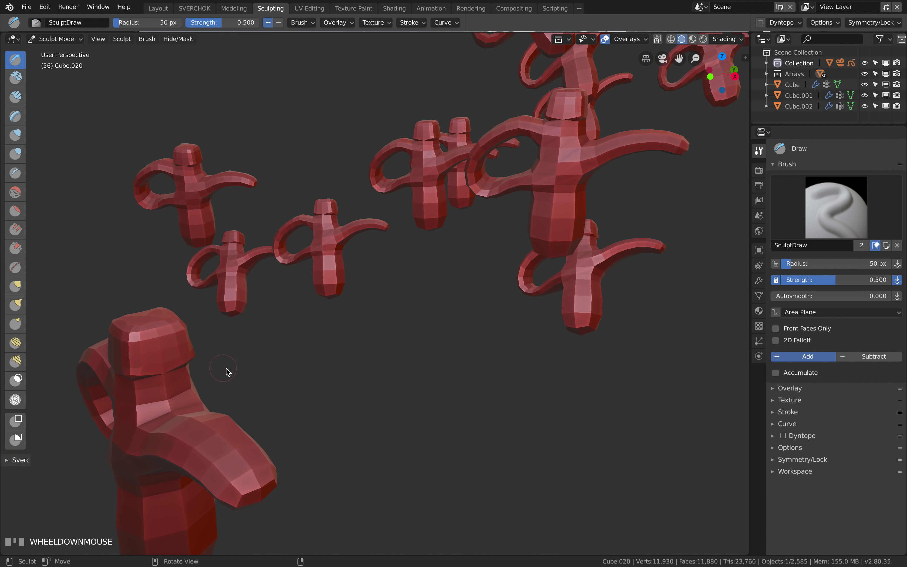
- Return to the Layout workspace, select the large salmon-coloured jug apart from the array and frame it closely
left_click(164, 10)
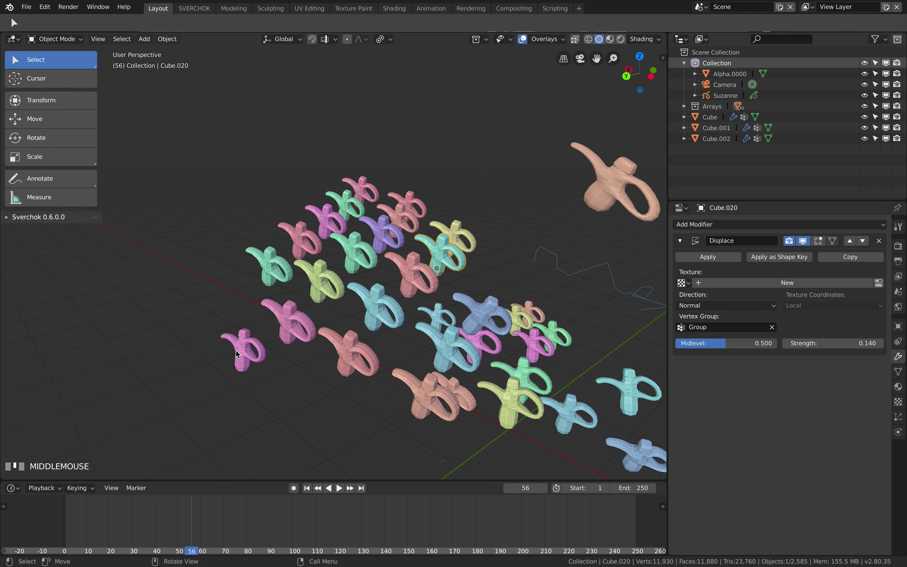
middle_click_drag(355, 73, 265, 99, "shift")
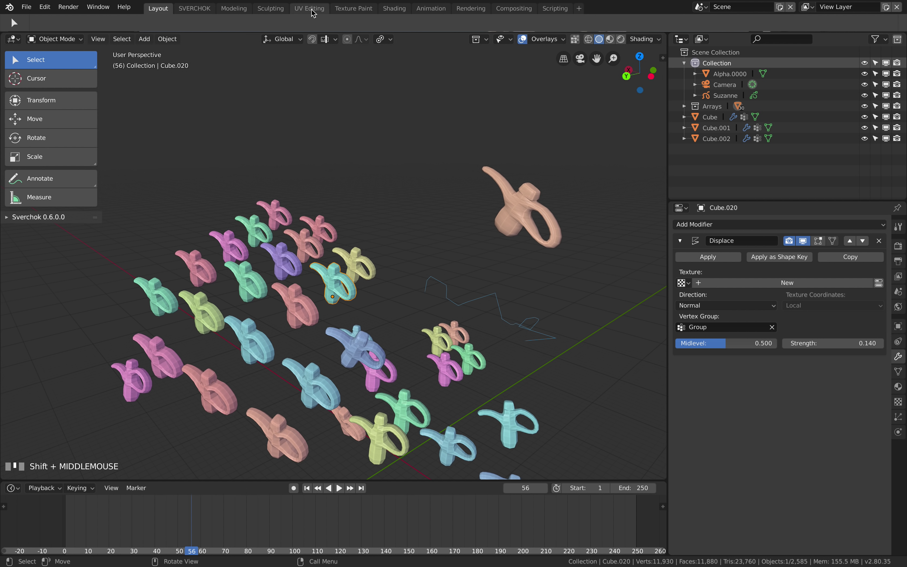
left_click(516, 232)
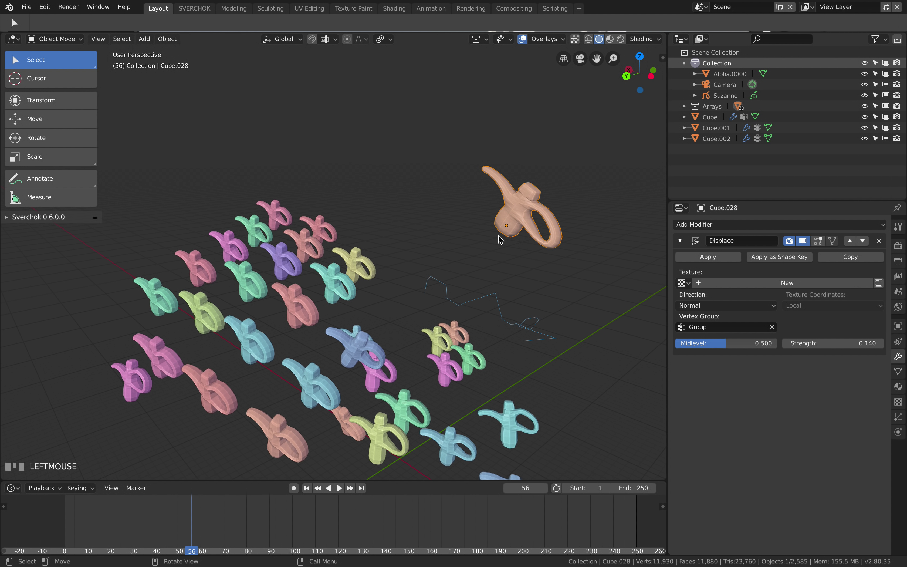
middle_click_drag(488, 221, 376, 265, "shift")
scroll(483, 233, "up", 3)
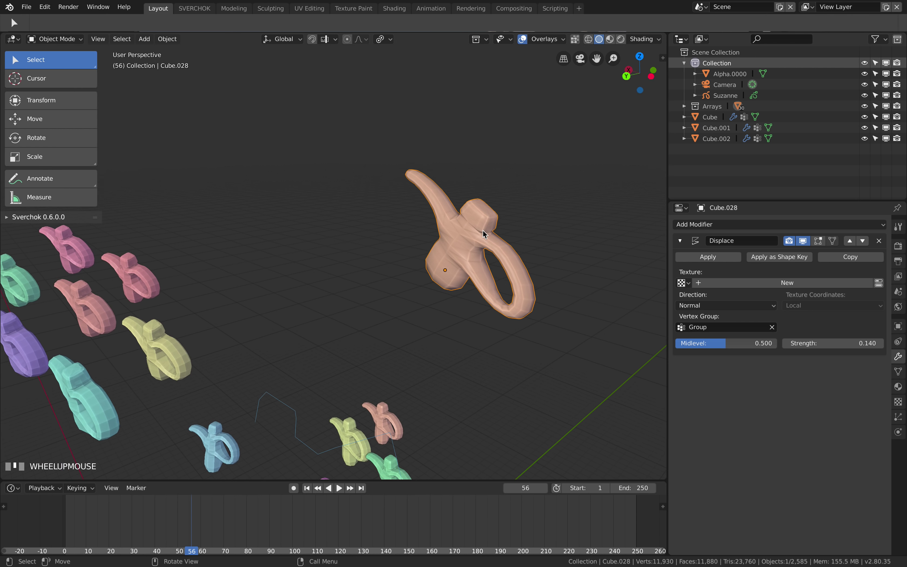
- Cycle through the selection tool variants, ending on Select Circle
key("w")
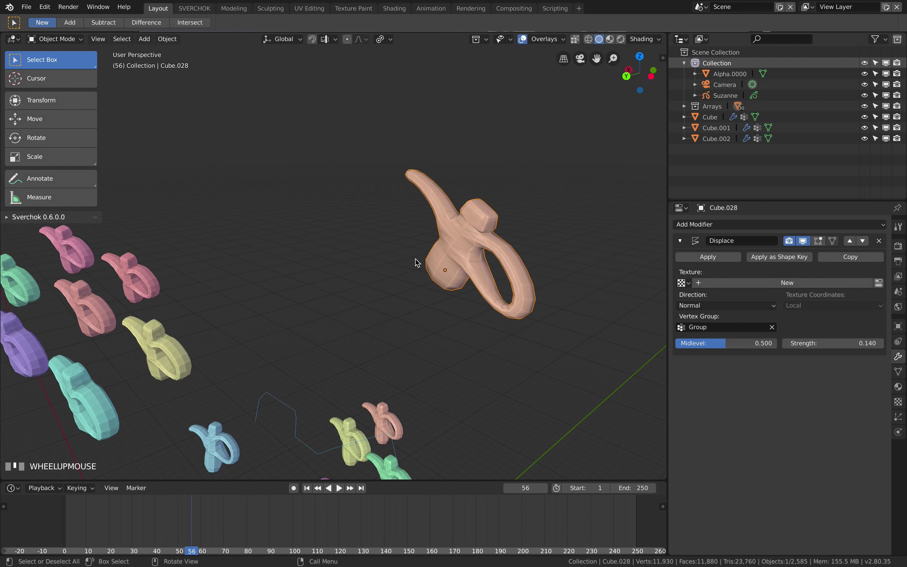
key("w")
key("w")
key("w")
key("w")
key("w")
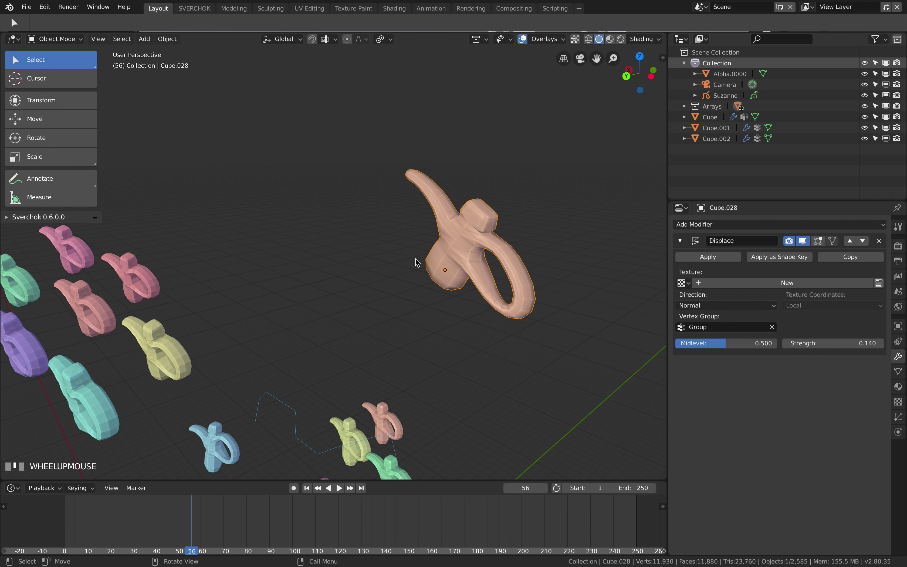
- Look at the Quick Favorites and the viewport shading choices without picking any
key("q")
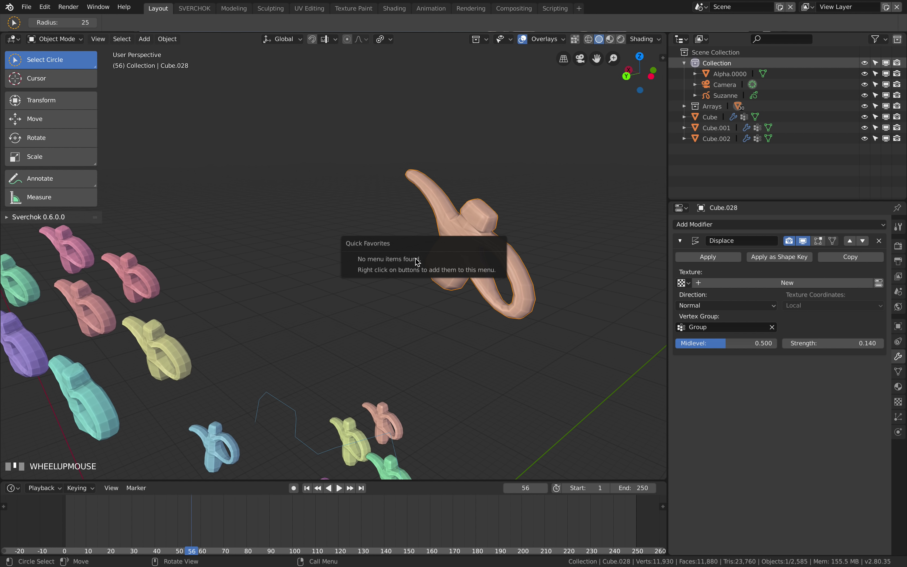
left_click(417, 207)
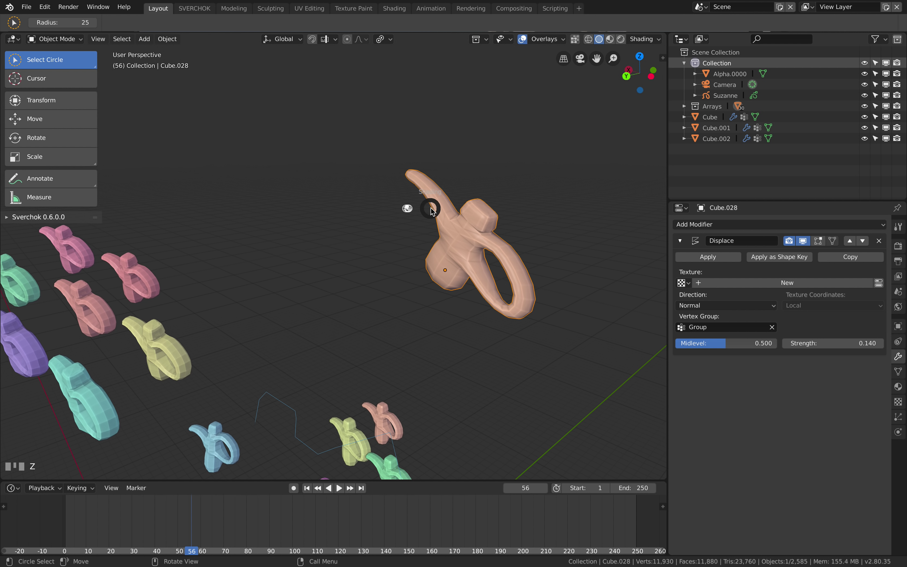
key("z")
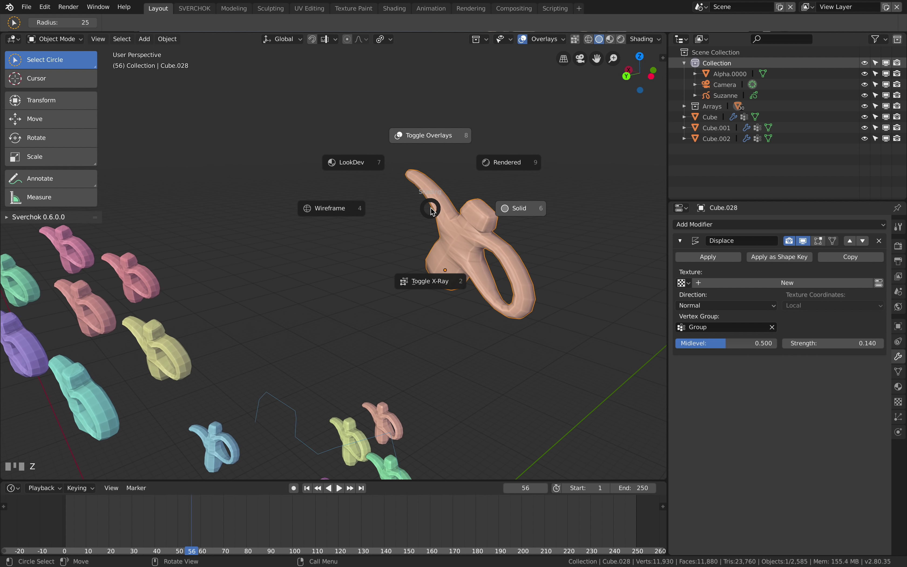
key("Escape")
- Activate Select Lasso and switch the large salmon-coloured jug to Sculpt Mode, framing it closely
key("w")
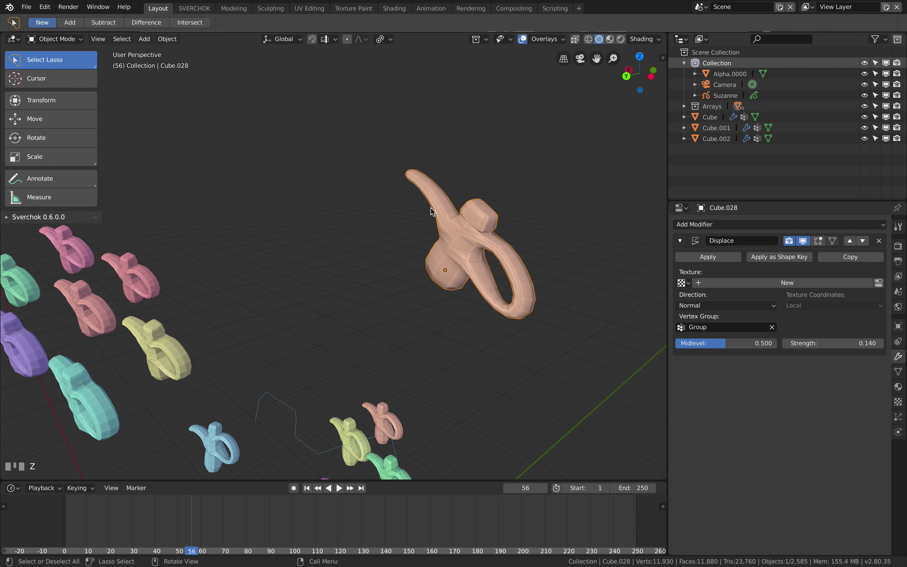
key("ctrl+Tab")
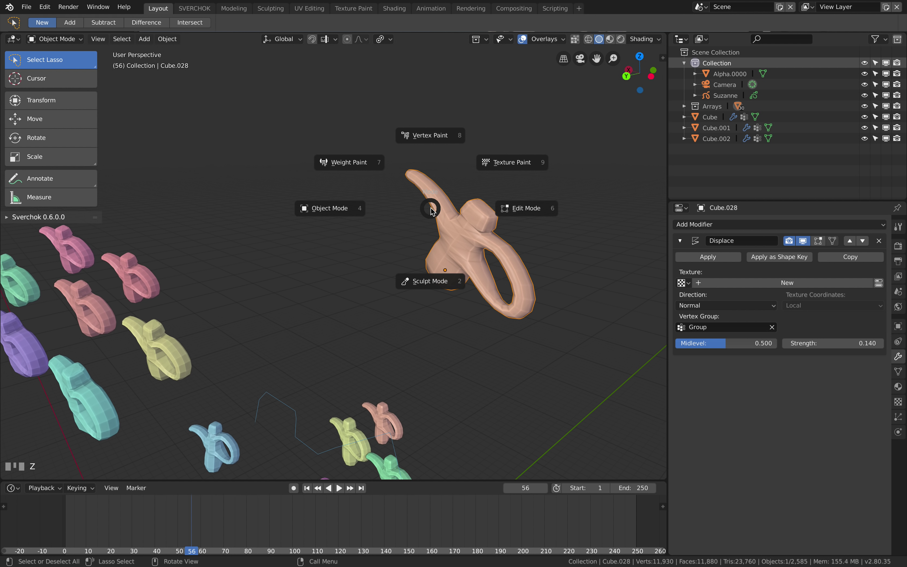
left_click(414, 297)
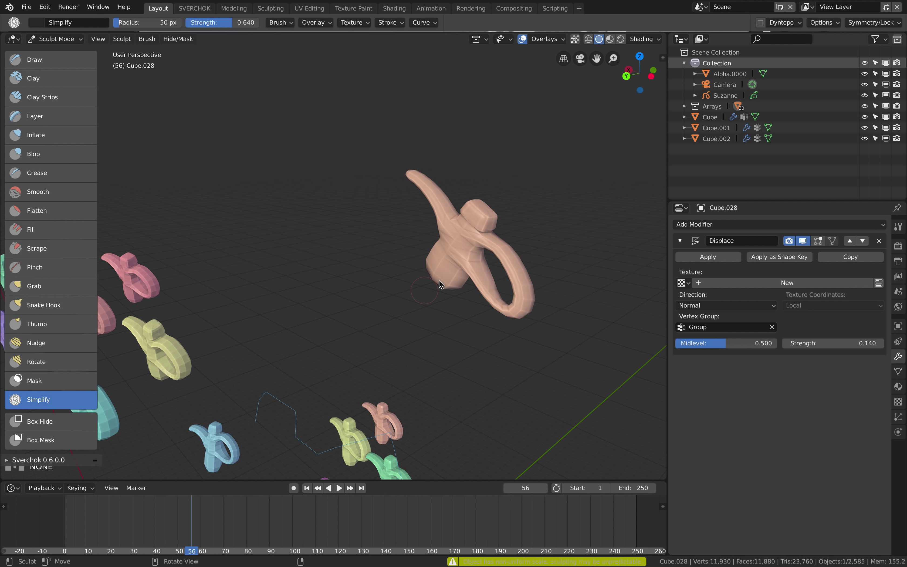
middle_click_drag(475, 251, 386, 248, "shift")
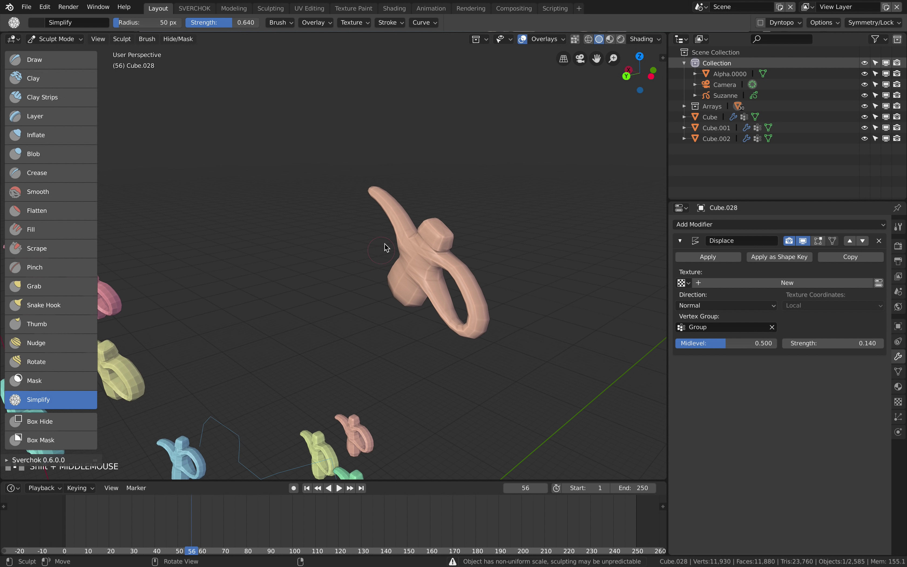
scroll(386, 247, "up", 1)
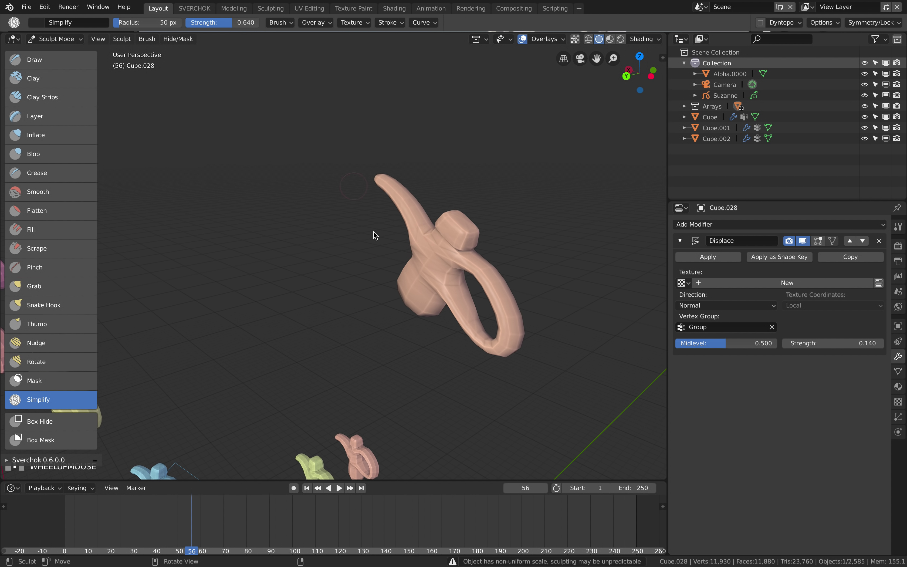
- Enable Dyntopo for the large jug and accept the vertex data warning
middle_click_drag(426, 269, 449, 258)
scroll(520, 228, "up", 1)
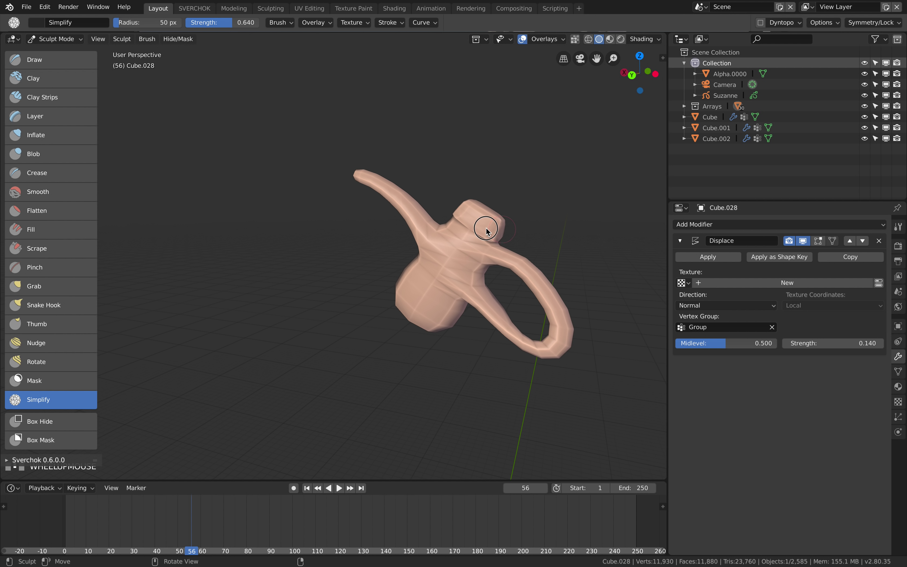
left_click(774, 23)
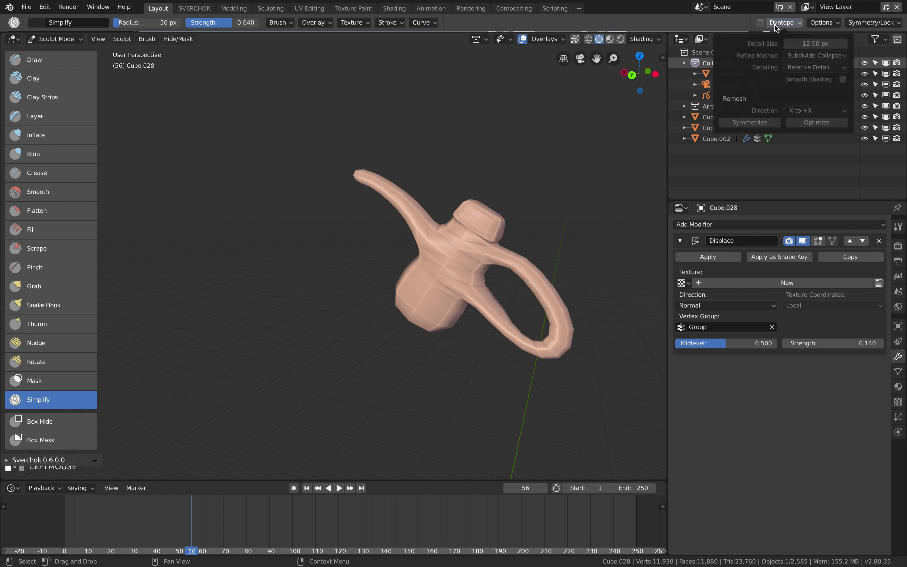
left_click(761, 23)
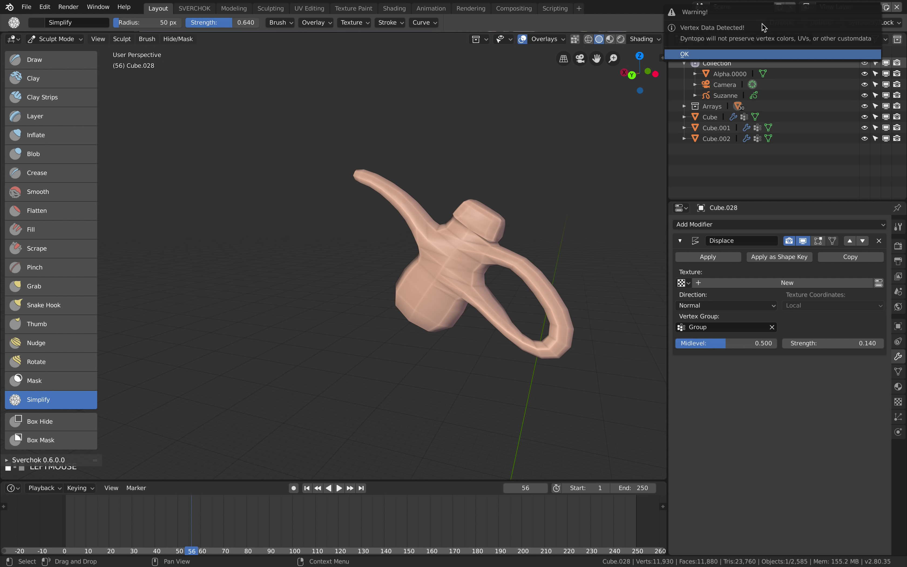
left_click(704, 56)
- Paint Simplify strokes over the jug's body and lid with Dyntopo active, checking the Dyntopo settings between strokes
middle_click_drag(458, 268, 401, 269, "shift")
mouse_move(423, 255)
left_mouse_down()
mouse_move(429, 208)
mouse_move(393, 280)
mouse_move(411, 265)
mouse_move(471, 269)
mouse_move(492, 310)
mouse_move(490, 347)
mouse_move(415, 283)
left_mouse_up()
scroll(420, 266, "up", 1)
mouse_move(439, 244)
left_mouse_down()
mouse_move(446, 255)
mouse_move(452, 238)
mouse_move(446, 245)
left_mouse_up()
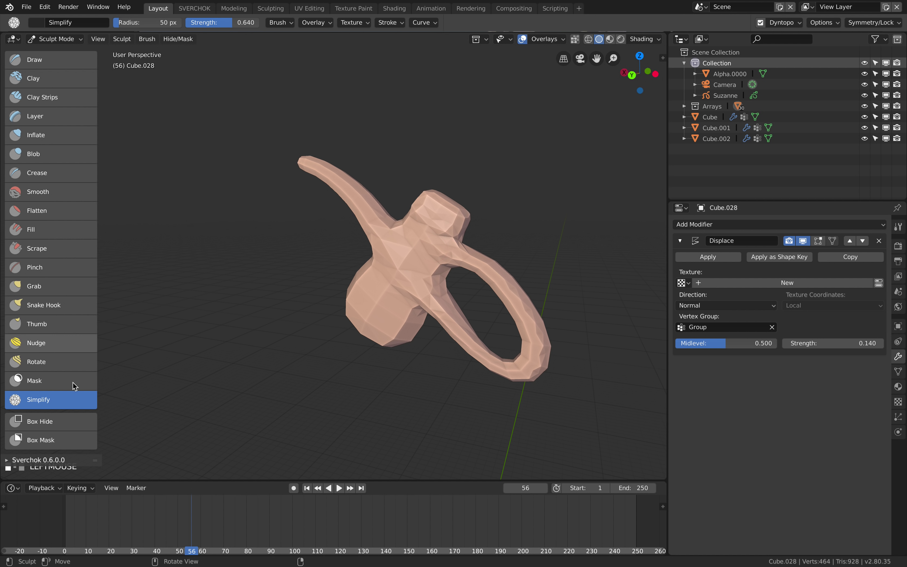
left_click(795, 22)
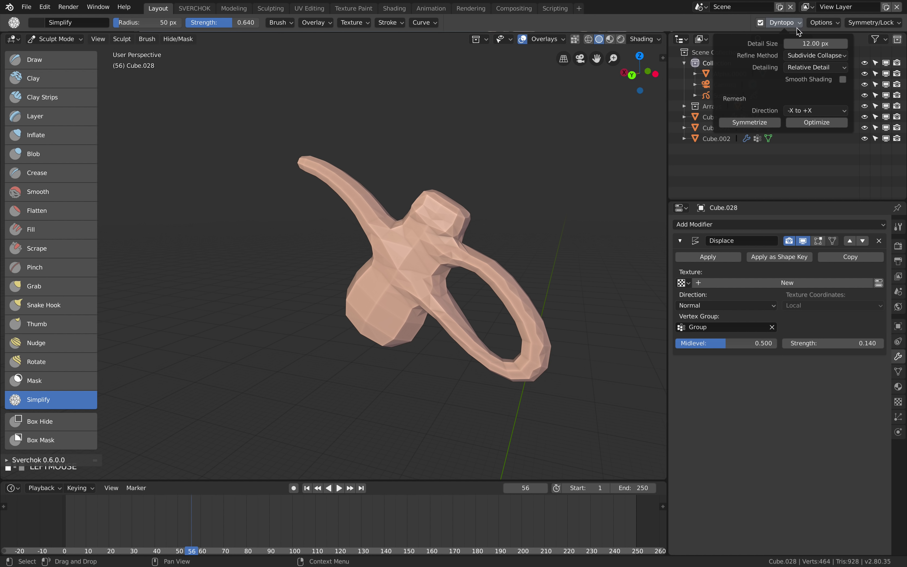
mouse_move(459, 241)
left_mouse_down()
mouse_move(452, 254)
mouse_move(431, 257)
mouse_move(449, 198)
mouse_move(443, 205)
left_mouse_up()
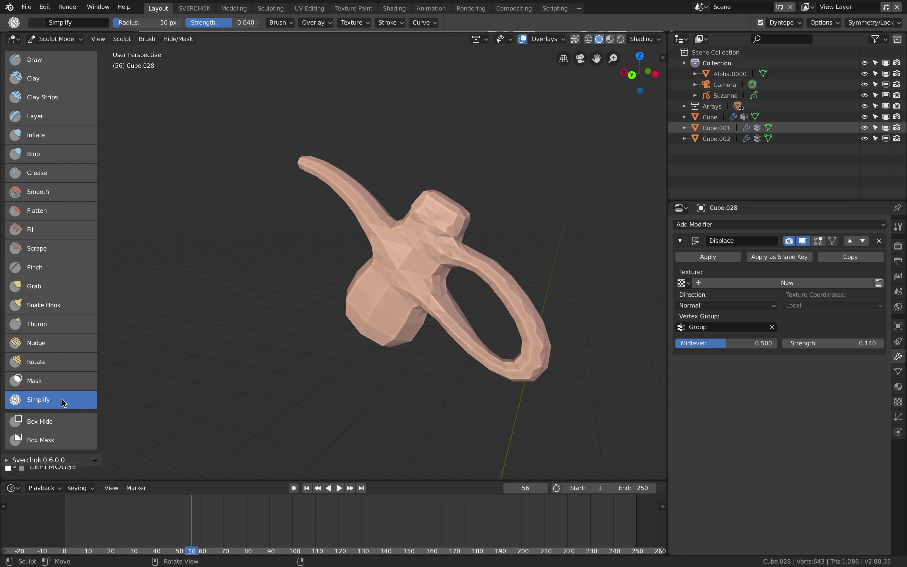
left_click_drag(420, 261, 441, 202)
left_click_drag(357, 241, 357, 241)
- Sculpt with the Draw brush across the jug's body and up toward its lid
left_click(52, 66)
mouse_move(426, 261)
left_mouse_down()
mouse_move(431, 225)
mouse_move(391, 310)
mouse_move(411, 302)
mouse_move(437, 205)
mouse_move(442, 246)
mouse_move(482, 266)
mouse_move(524, 315)
mouse_move(513, 364)
mouse_move(438, 308)
mouse_move(484, 354)
mouse_move(534, 329)
mouse_move(441, 220)
mouse_move(383, 231)
mouse_move(358, 199)
mouse_move(450, 278)
left_mouse_up()
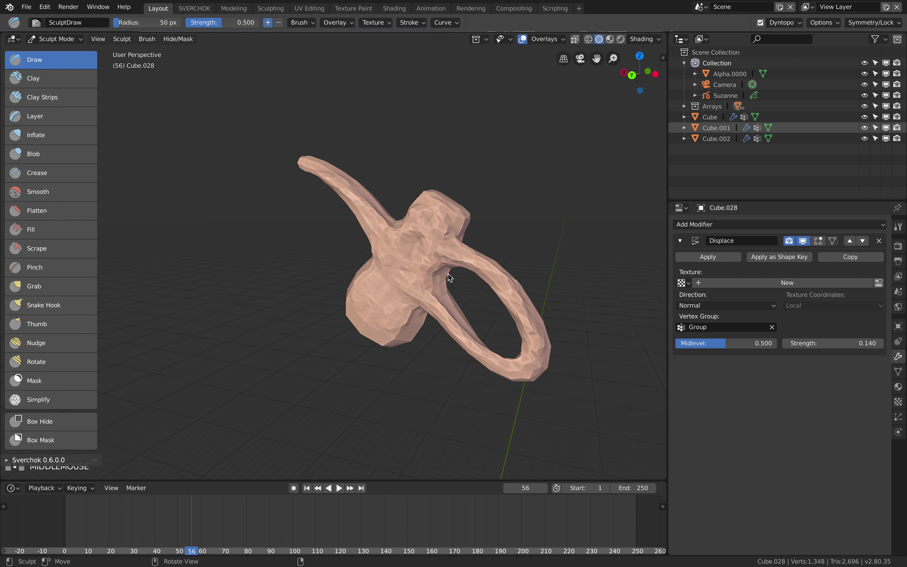
scroll(409, 307, "up", 2)
mouse_move(406, 306)
left_mouse_down()
mouse_move(391, 294)
mouse_move(416, 333)
mouse_move(395, 275)
mouse_move(379, 330)
mouse_move(405, 330)
mouse_move(398, 275)
mouse_move(394, 299)
mouse_move(442, 225)
left_mouse_up()
scroll(418, 318, "down", 2)
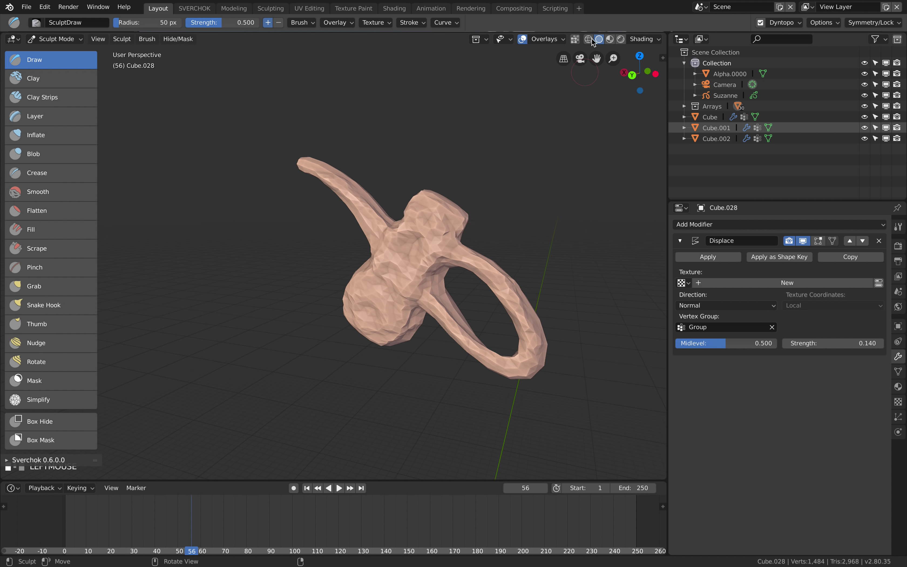
- Cycle the viewport through wireframe and solid to LookDev shading and add a Draw stroke across the jug's body
left_click(589, 40)
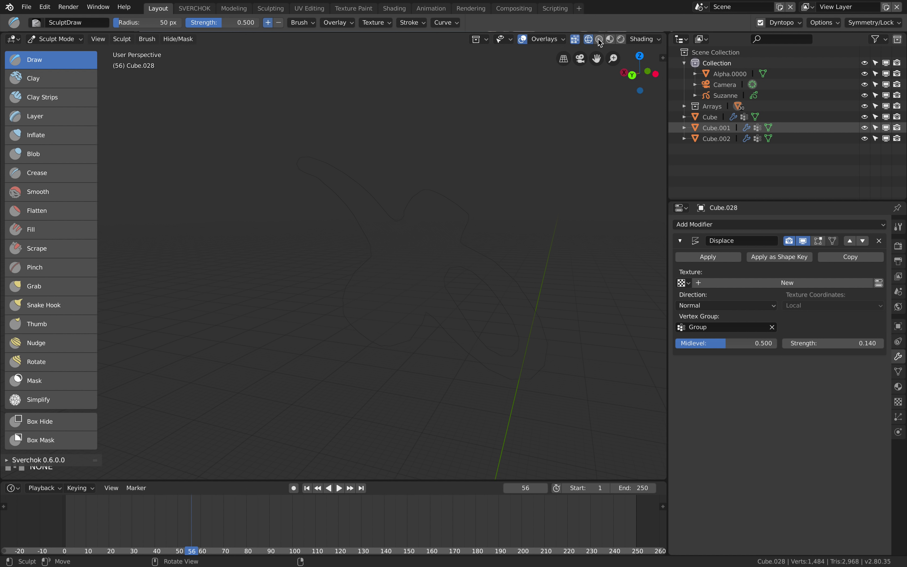
left_click(599, 40)
left_click(613, 39)
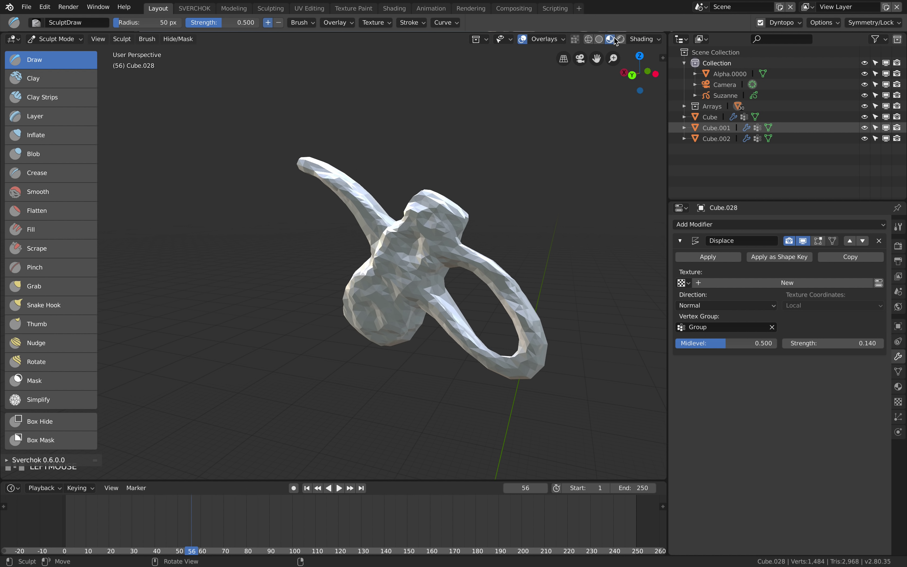
middle_click_drag(420, 290, 428, 277)
mouse_move(429, 277)
left_mouse_down()
mouse_move(445, 321)
mouse_move(503, 355)
mouse_move(518, 296)
mouse_move(504, 283)
left_mouse_up()
- Coarsen the jug's mesh with Simplify strokes painted from progressively farther view distances
left_click(55, 400)
mouse_move(404, 284)
left_mouse_down()
mouse_move(423, 227)
mouse_move(424, 289)
mouse_move(425, 251)
mouse_move(451, 225)
mouse_move(431, 270)
mouse_move(427, 229)
mouse_move(418, 229)
left_mouse_up()
left_click_drag(360, 204, 352, 201)
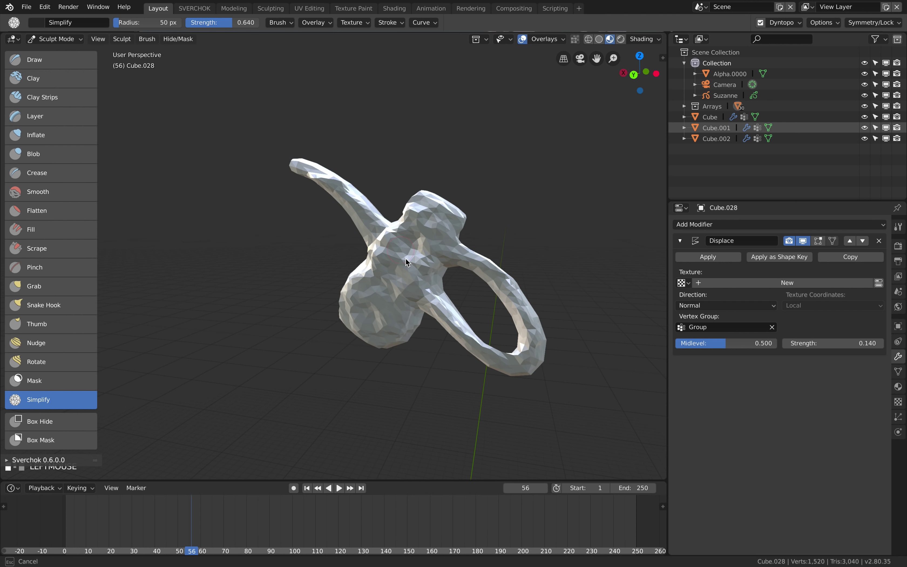
scroll(406, 259, "down", 3)
mouse_move(389, 245)
left_mouse_down()
mouse_move(375, 262)
mouse_move(353, 248)
mouse_move(409, 303)
left_mouse_up()
scroll(378, 275, "down", 2)
mouse_move(346, 241)
left_mouse_down()
mouse_move(372, 282)
mouse_move(344, 244)
mouse_move(370, 251)
mouse_move(361, 244)
left_mouse_up()
scroll(429, 235, "up", 5)
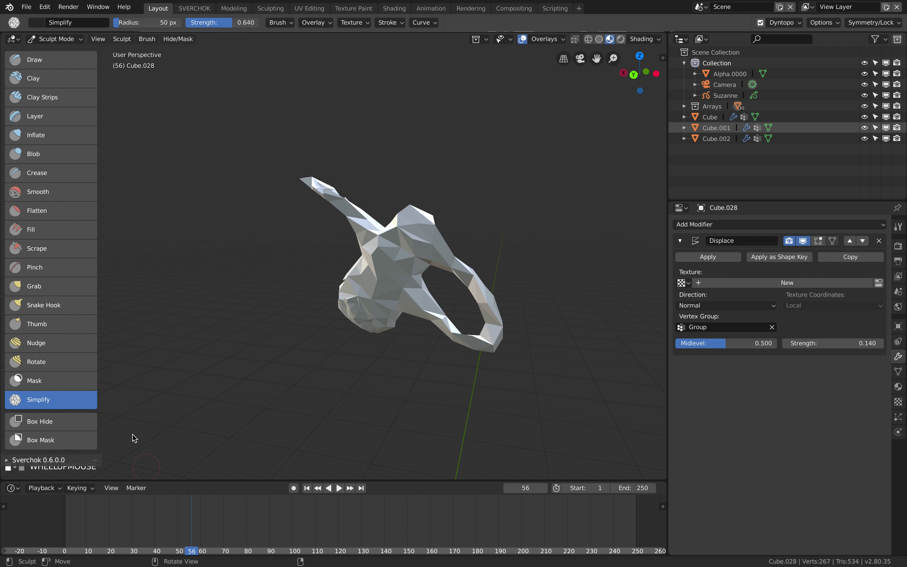
- Switch the simplified jug from Sculpt Mode back to Object Mode
left_click(75, 22)
key("ctrl+Tab")
left_click(284, 232)
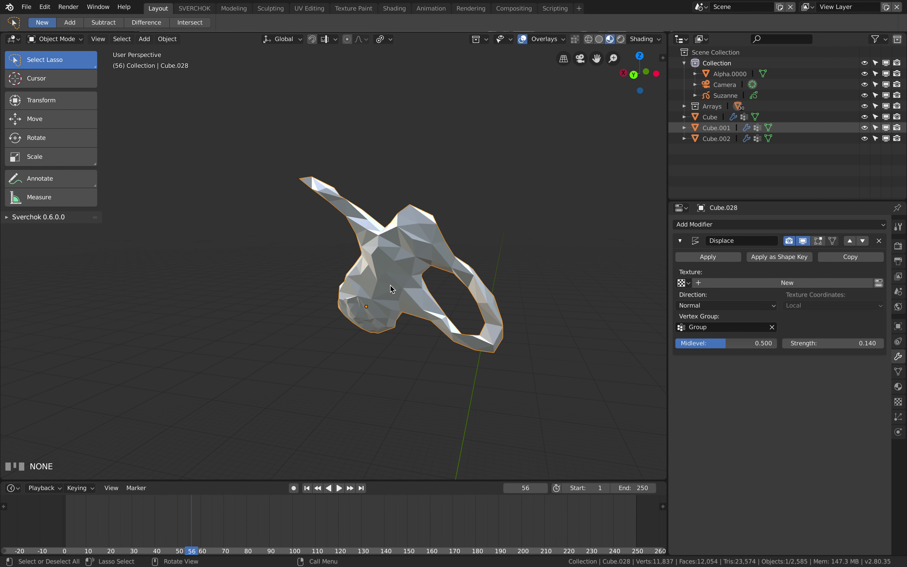
- Bring up the splash screen to view the Blender version and file templates, and dismiss it
scroll(388, 288, "down", 6)
middle_click_drag(394, 293, 478, 260)
scroll(415, 278, "up", 5)
middle_click_drag(405, 258, 393, 254, "shift")
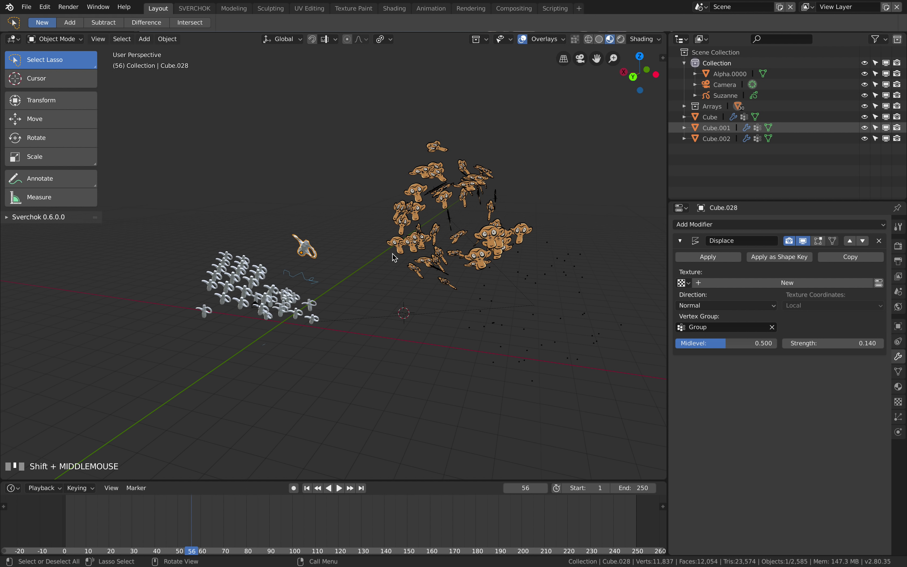
scroll(393, 254, "up", 2)
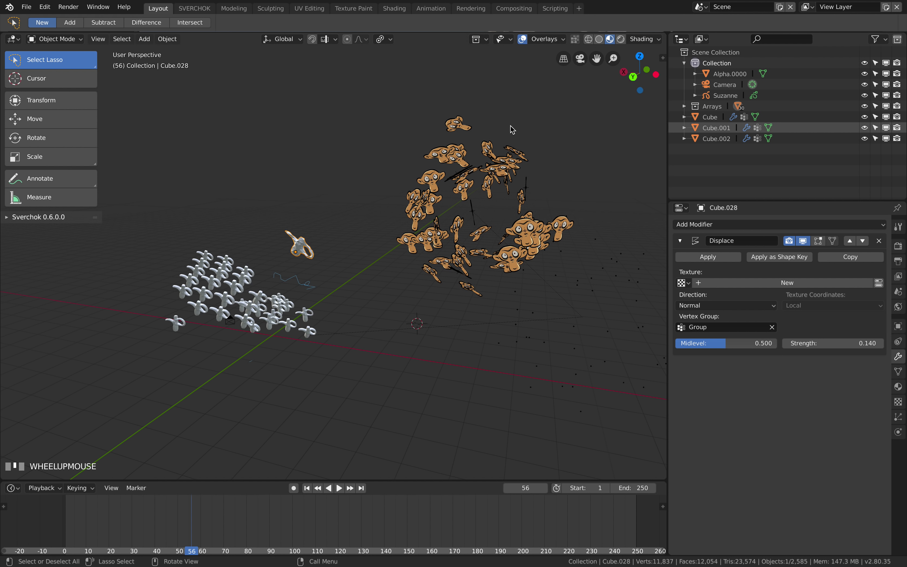
middle_click_drag(483, 206, 512, 211)
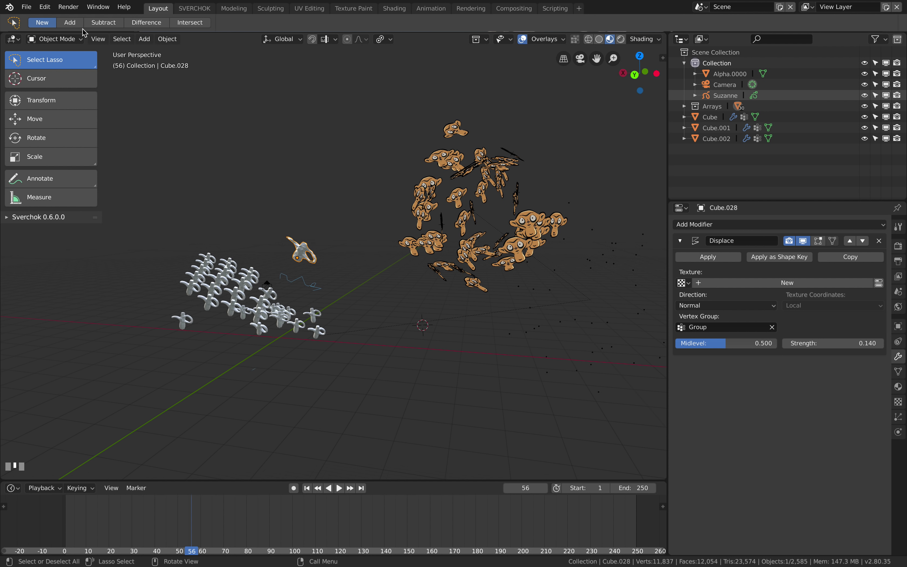
left_click(26, 7)
left_click(124, 7)
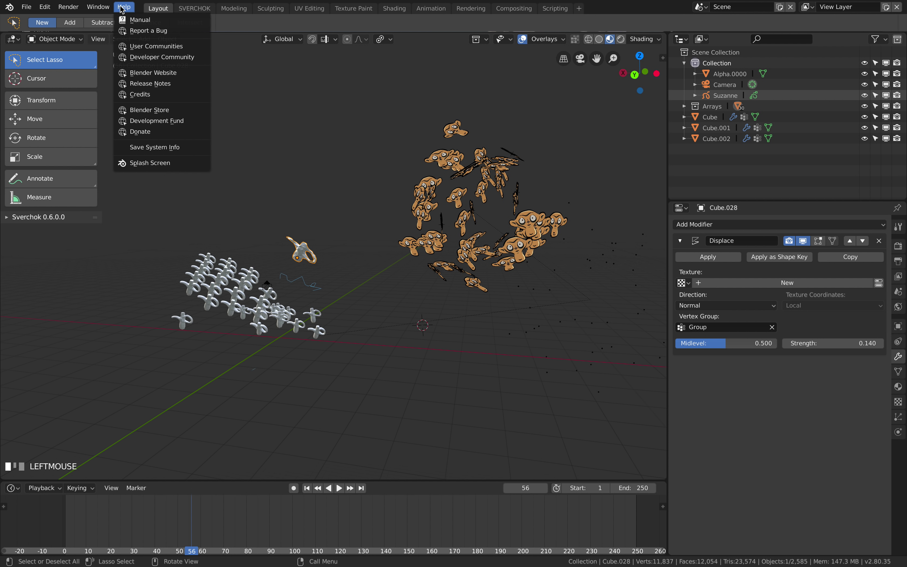
left_click(143, 162)
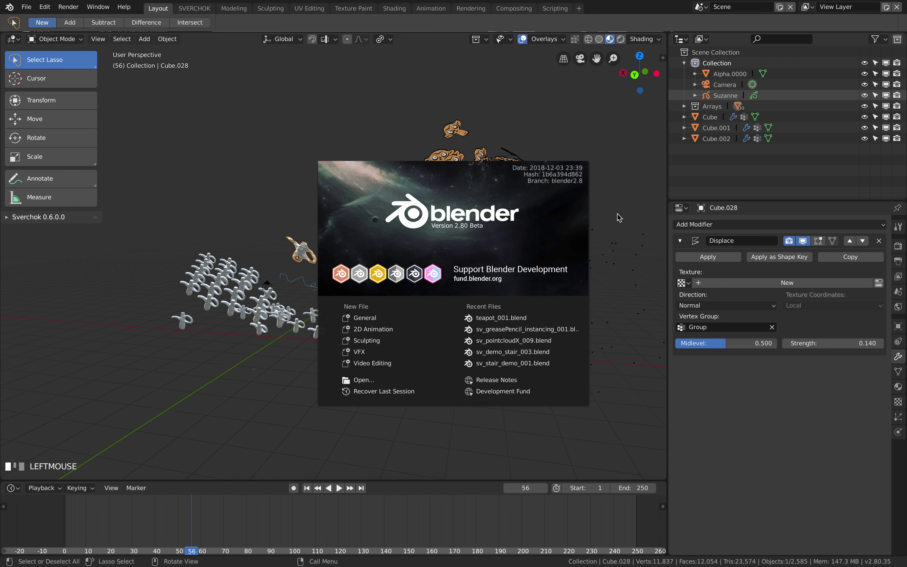
mouse_move(612, 215)
middle_mouse_down()
mouse_move(580, 215)
mouse_move(605, 221)
middle_mouse_up()
- Examine the simplified jug up close and in relation to the jug array and the Suzanne instances
scroll(549, 221, "up", 2)
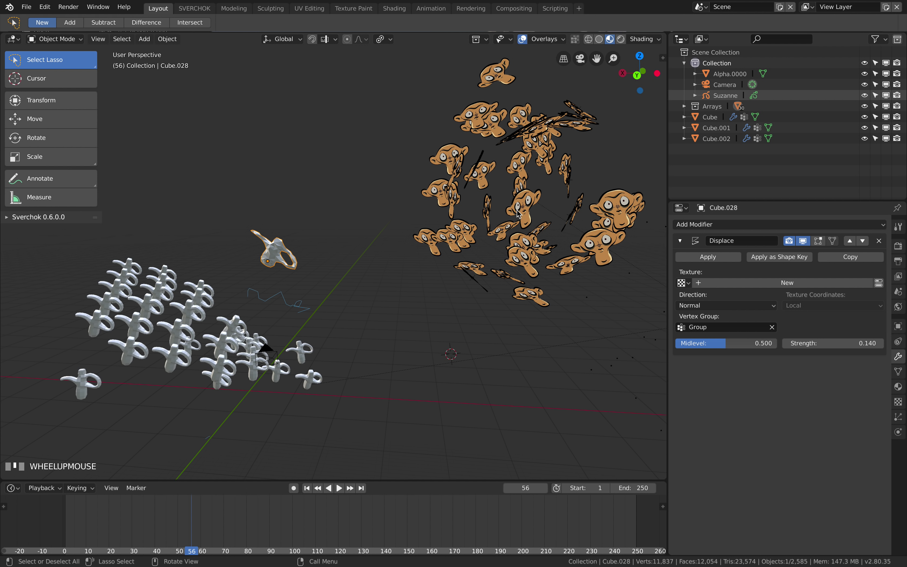
middle_click_drag(518, 213, 492, 212)
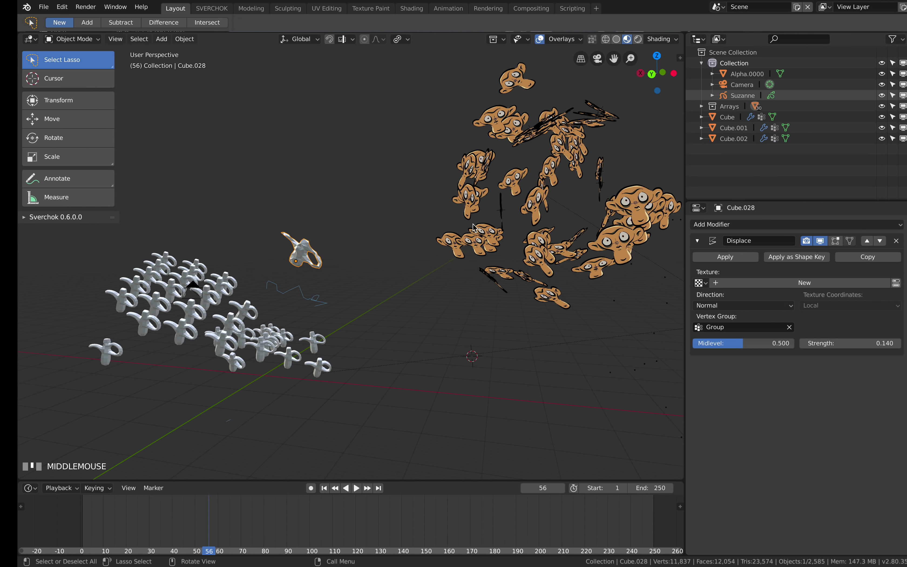
middle_click_drag(435, 229, 444, 230)
scroll(394, 234, "up", 4)
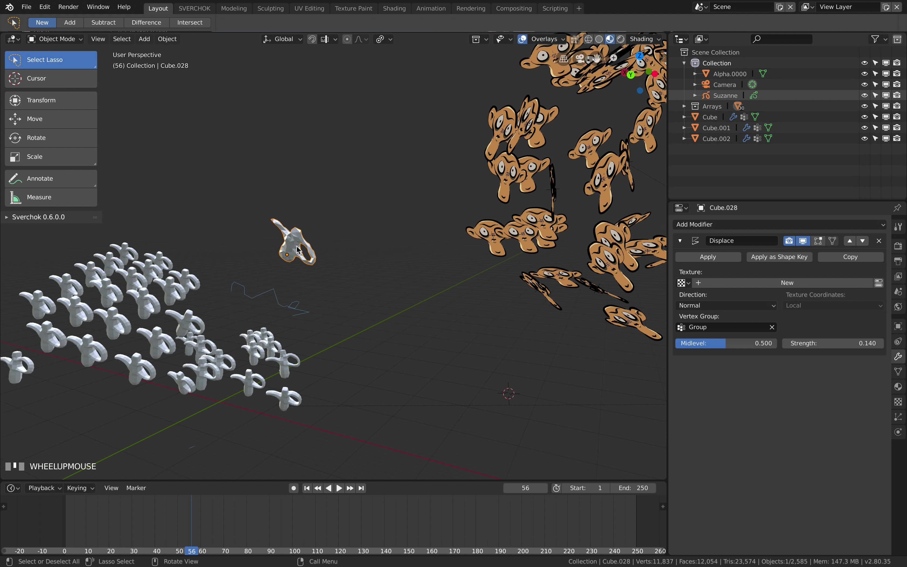
scroll(300, 250, "up", 3)
scroll(272, 244, "up", 2)
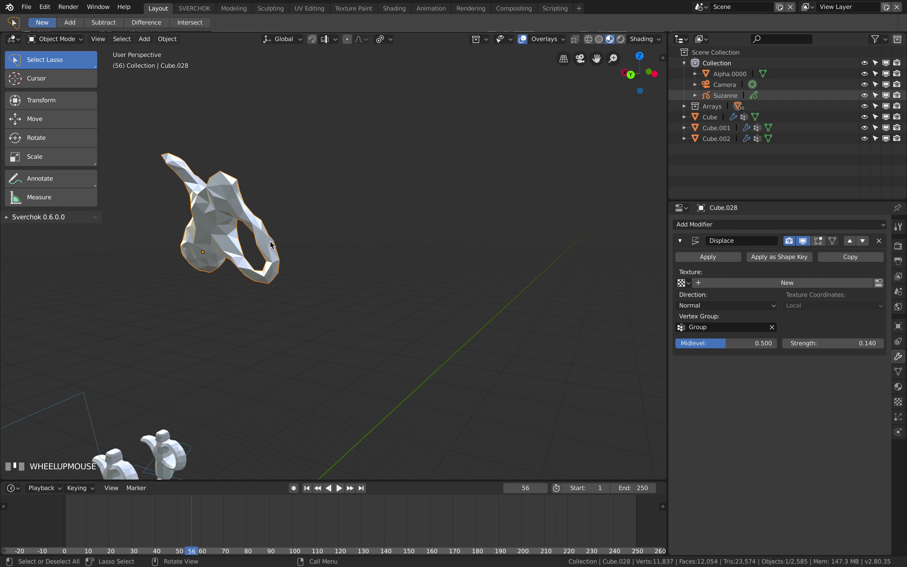
scroll(284, 248, "down", 5)
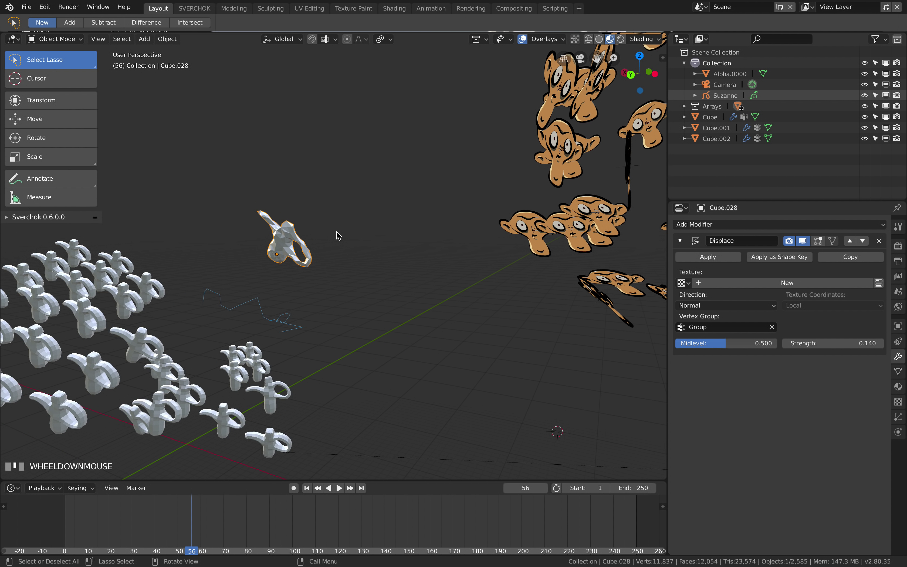
middle_click_drag(399, 226, 414, 227, "shift")
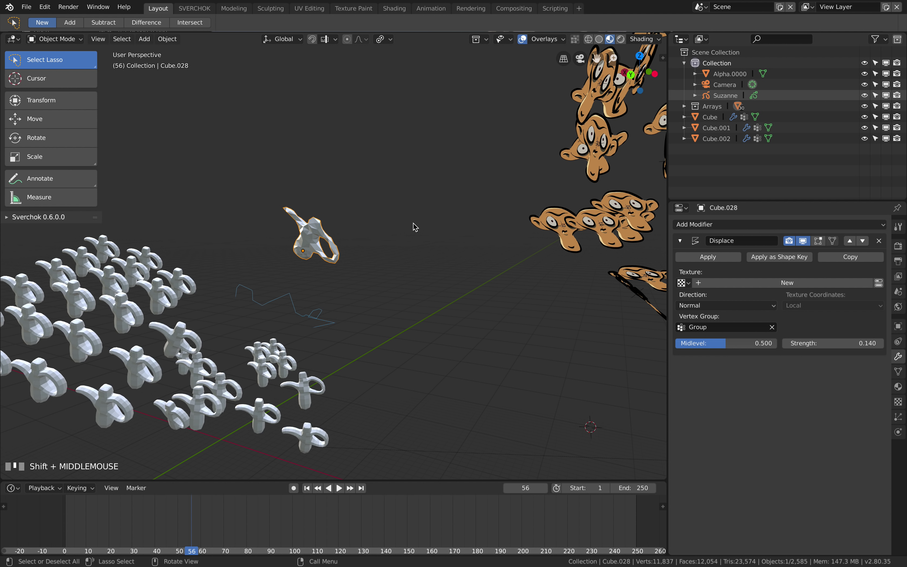
scroll(251, 204, "up", 2)
scroll(283, 221, "up", 2)
middle_click_drag(300, 217, 450, 226, "shift")
scroll(416, 267, "down", 5)
scroll(267, 252, "up", 3)
- Add a mesh cube, move it beside the jug array below the simplified jug, and scale it up several times
key("shift+a")
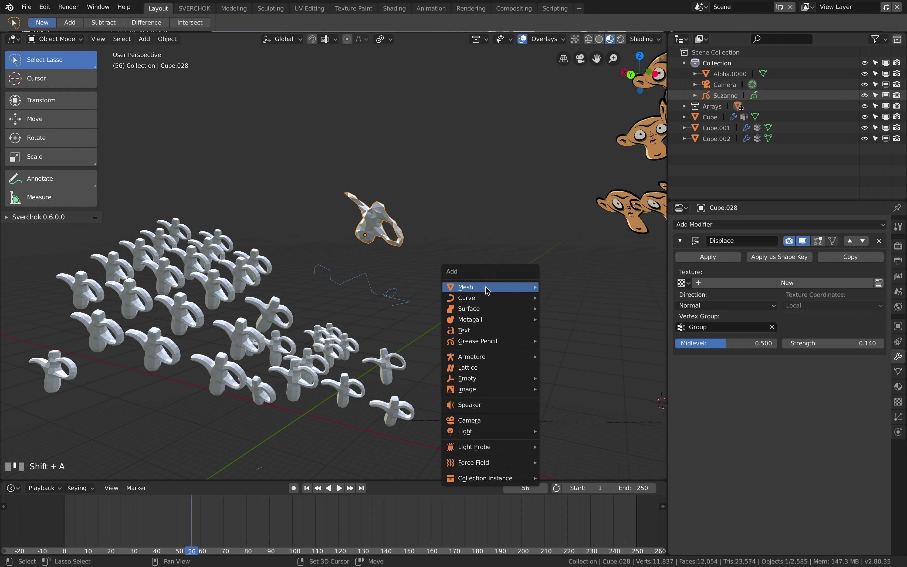
mouse_move(488, 290)
left_click(556, 298)
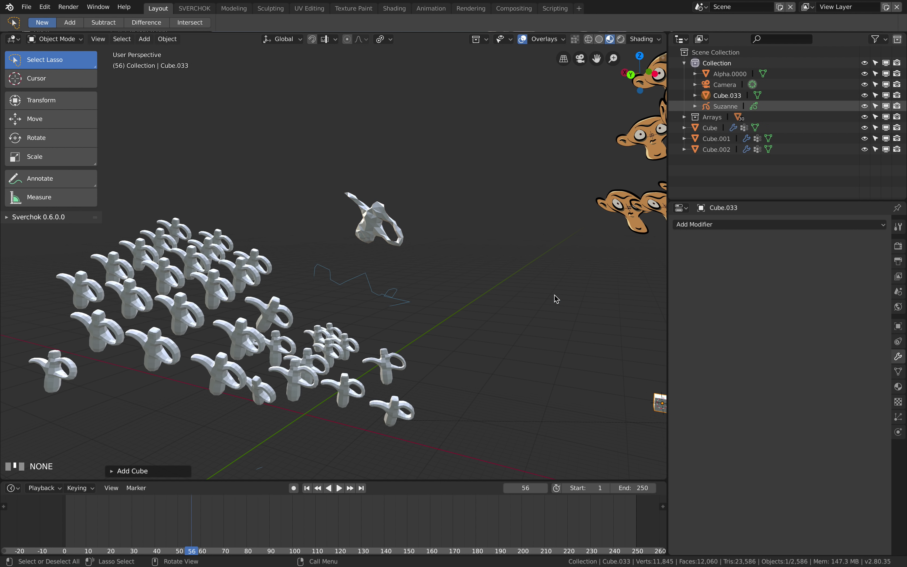
key("g")
left_click(502, 319)
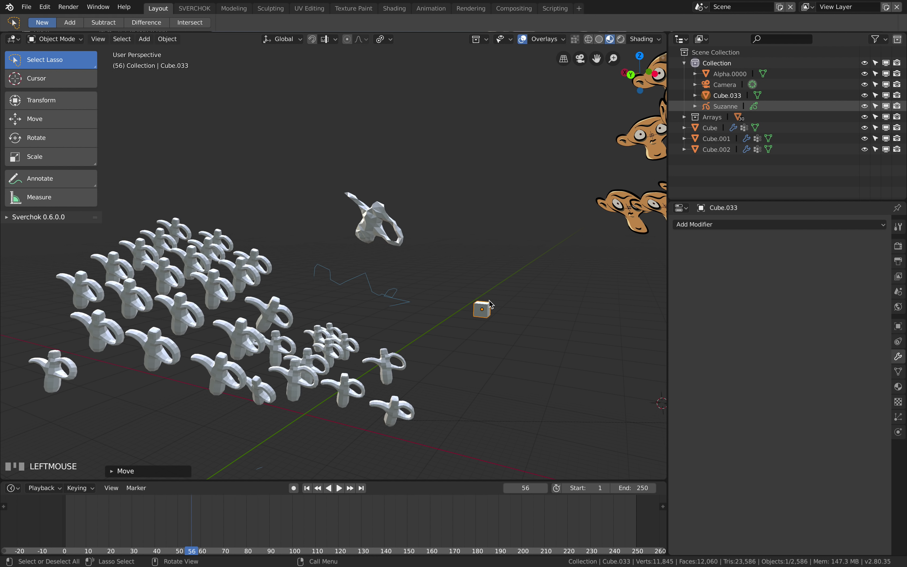
key("s")
left_click(565, 319)
- Put the new cube into Edit Mode and isolate it in local view
middle_click_drag(512, 284, 508, 297)
key("Tab")
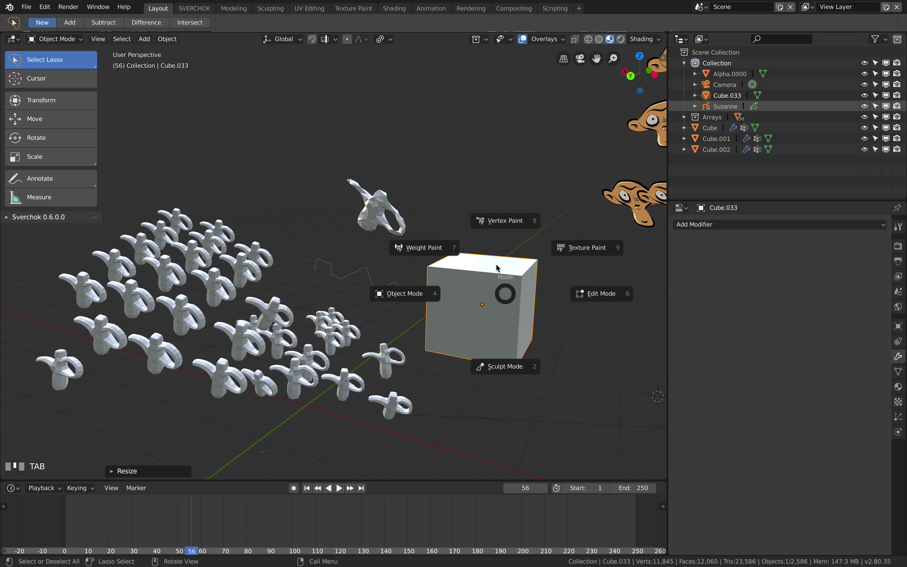
left_click(579, 294)
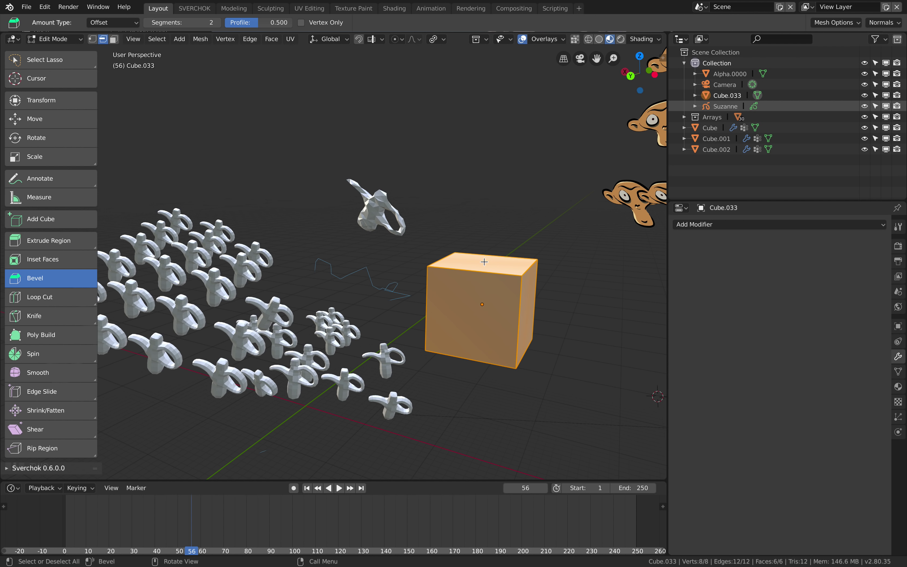
key("slash")
middle_click_drag(484, 261, 391, 229, "ctrl")
middle_click_drag(392, 229, 385, 253)
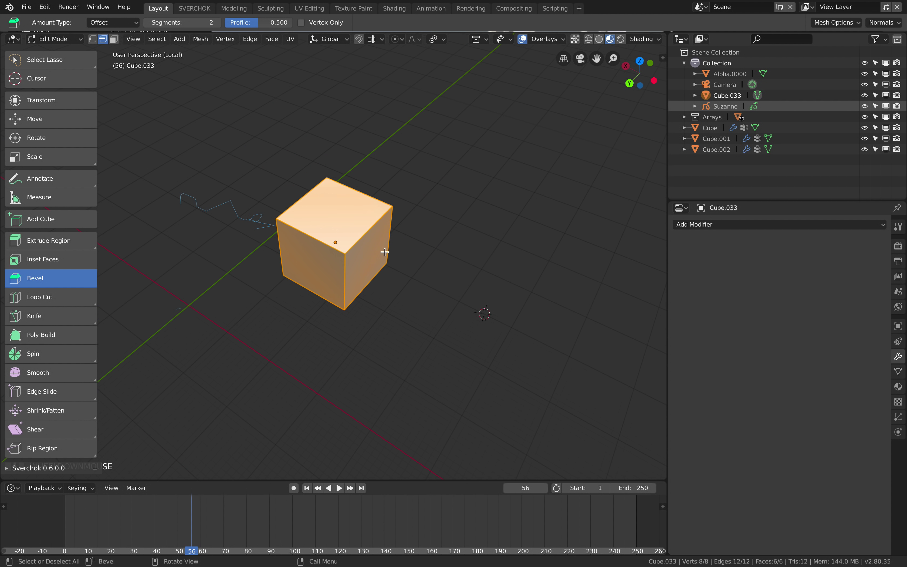
middle_click_drag(362, 211, 373, 227, "shift")
middle_click_drag(363, 307, 347, 248)
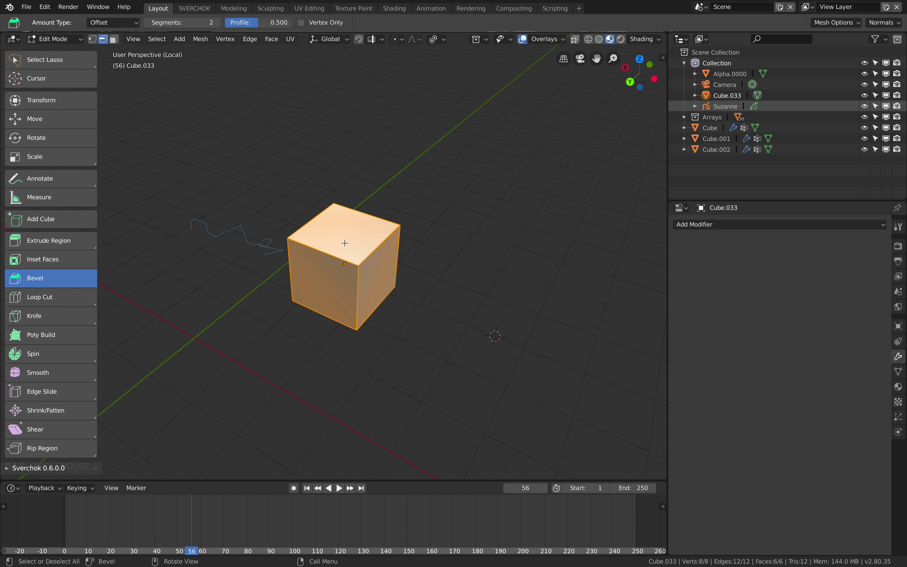
- Try to extrude the cube's top face along its normal
left_click(344, 237)
key("e")
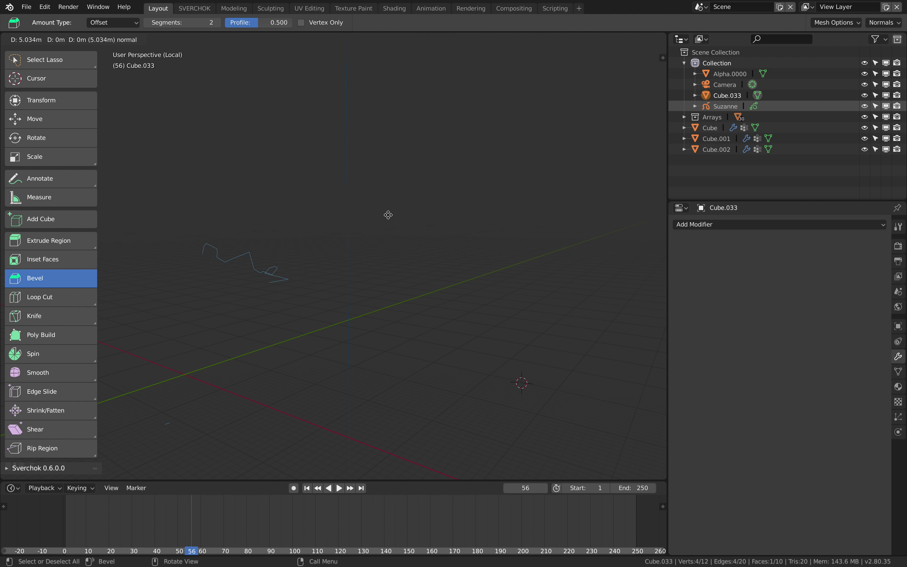
key("Escape")
middle_click_drag(443, 249, 420, 270)
scroll(420, 270, "down", 11)
key("a")
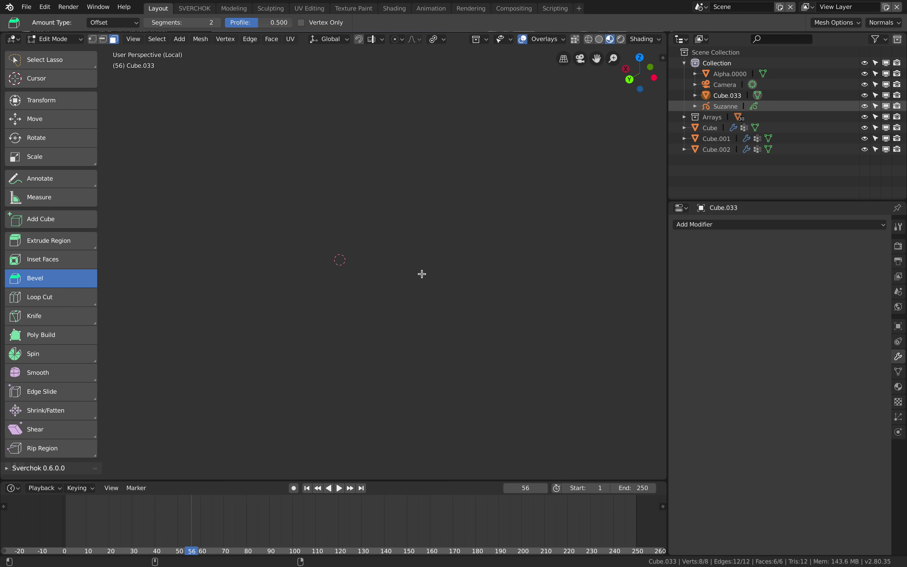
- Return the cube to Object Mode and leave local view so the whole scene is shown again
key("ctrl+Tab")
left_click(349, 282)
scroll(429, 279, "up", 2)
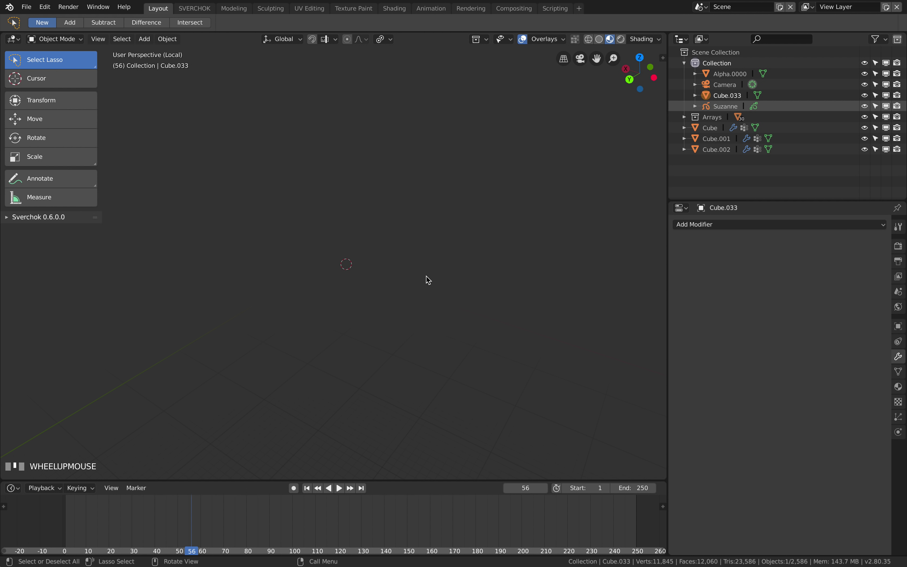
key("slash")
scroll(426, 272, "up", 4)
middle_click_drag(527, 306, 405, 259, "shift")
middle_click_drag(482, 293, 480, 283)
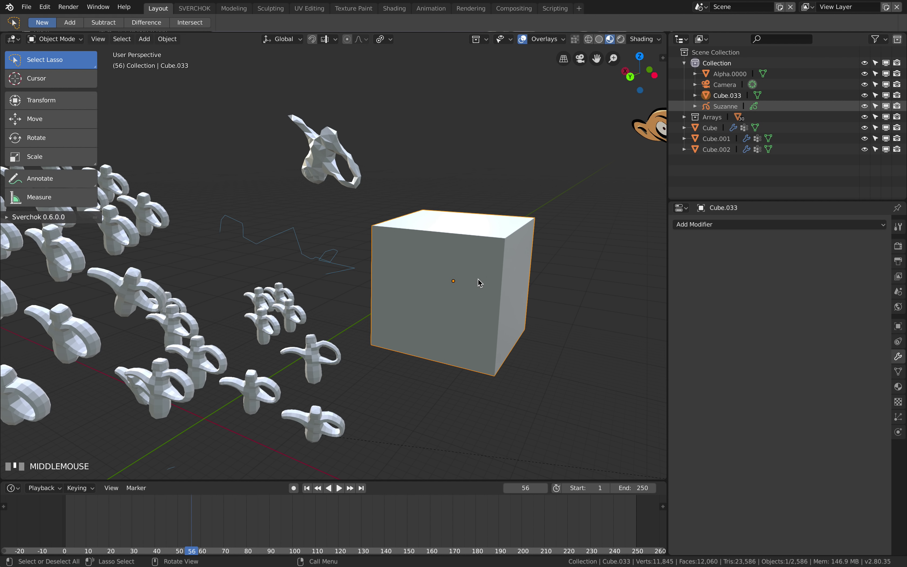
- Put the cube in Edit Mode, extrude its top face about 2 m upward and scale that face to about 0.79
key("ctrl+Tab")
left_click(517, 280)
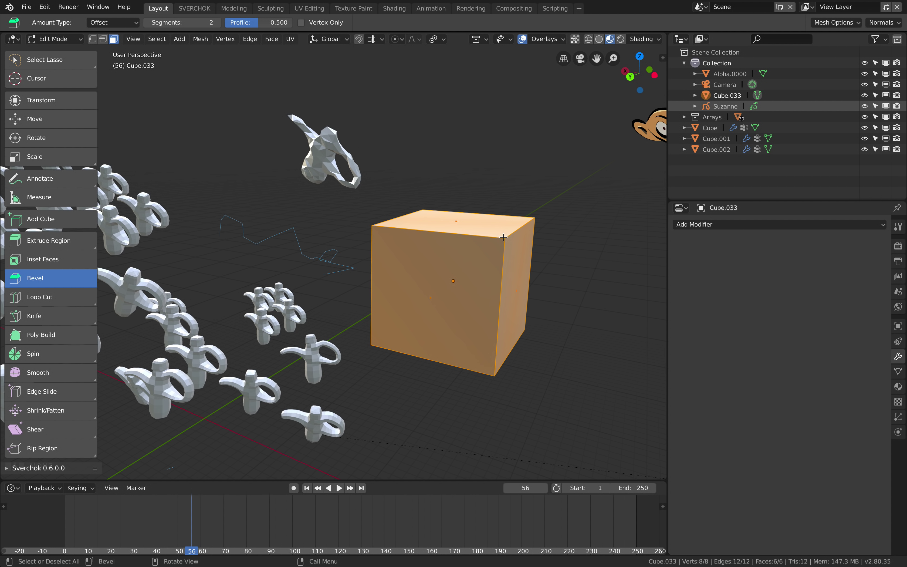
middle_click_drag(431, 261, 435, 242)
left_click(437, 234)
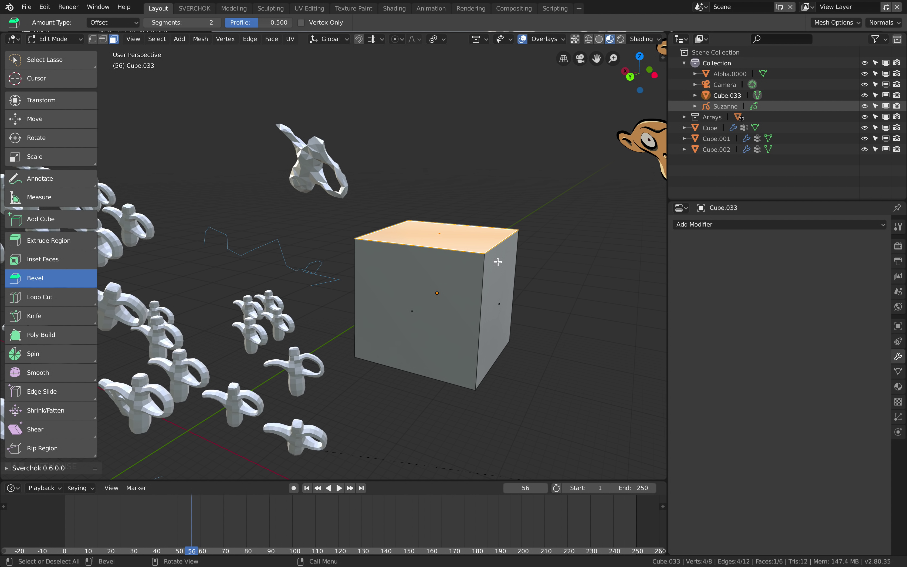
middle_click_drag(498, 256, 499, 263)
key("e")
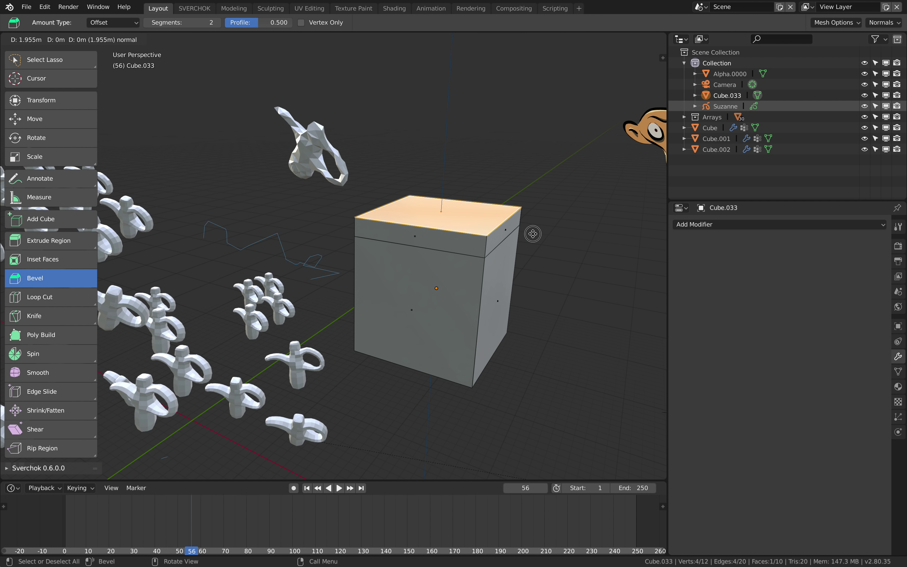
left_click(532, 233)
key("s")
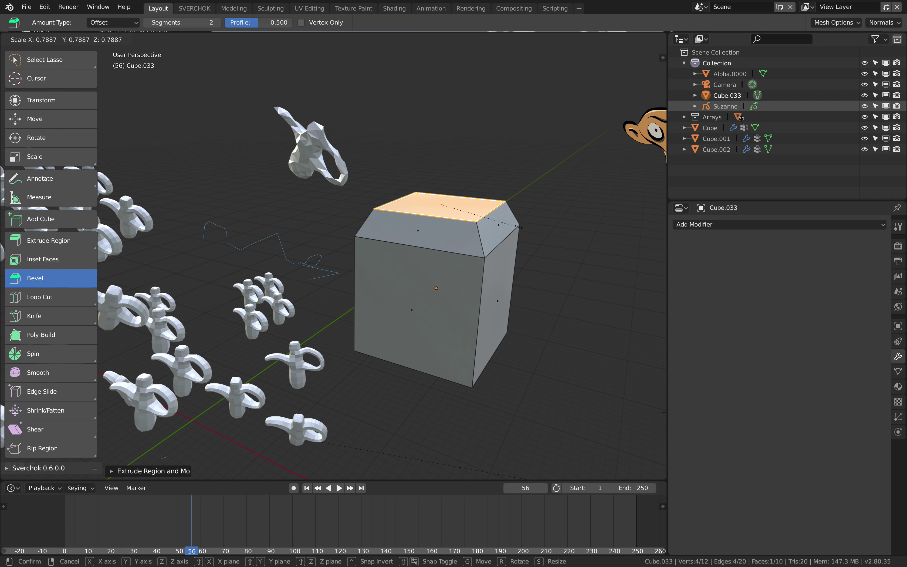
left_click(526, 235)
- Extrude the narrowed top face upward into a tall neck and scale its end to about 0.86
middle_click_drag(526, 237, 512, 276)
key("e")
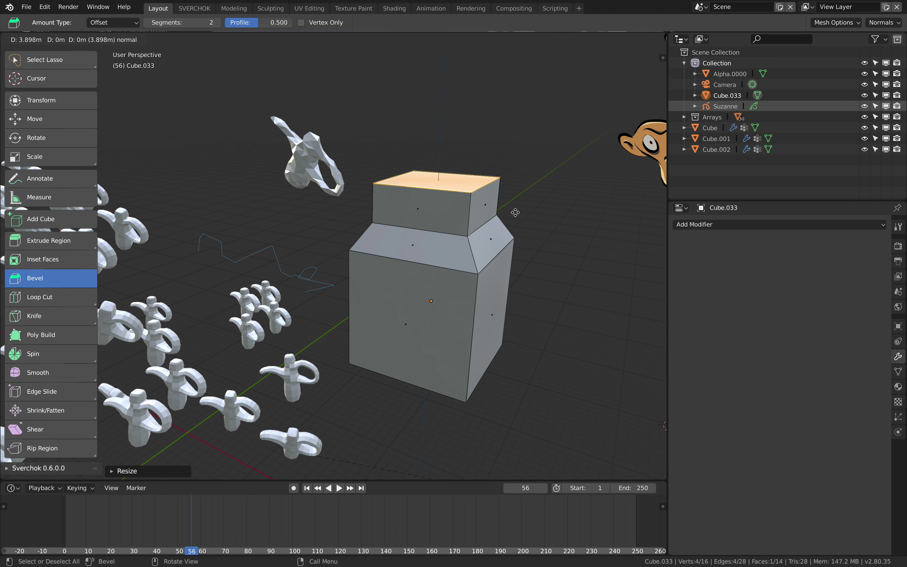
left_click(561, 225)
key("s")
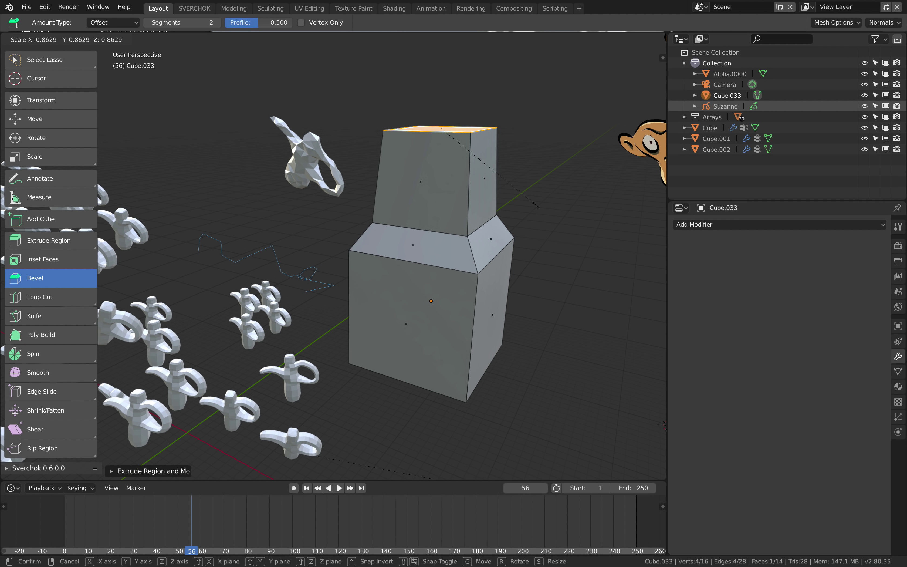
left_click(532, 206)
scroll(614, 144, "down", 5)
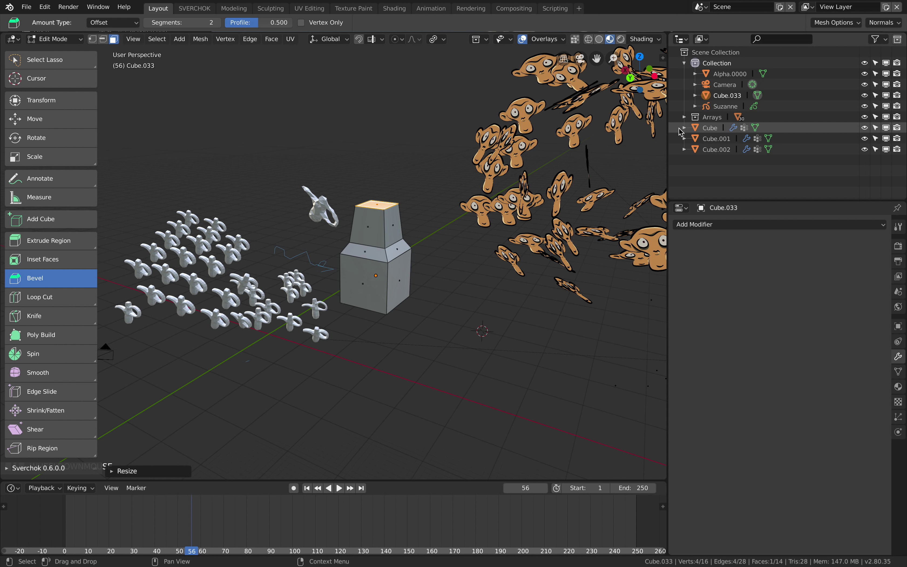
- Return to Object Mode and delete the Alpha.0000 cluster of monkey head instances
key("ctrl+Tab")
left_click(551, 184)
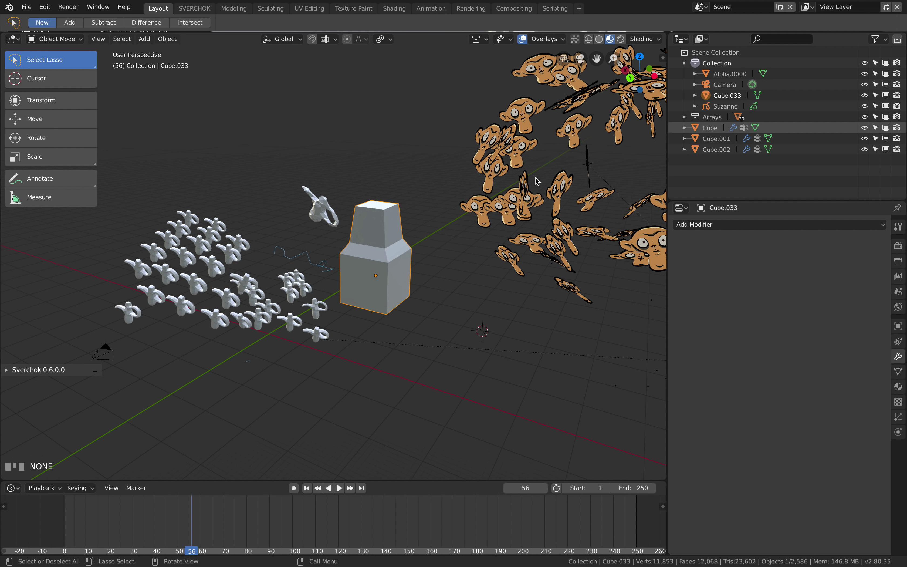
scroll(545, 222, "down", 4)
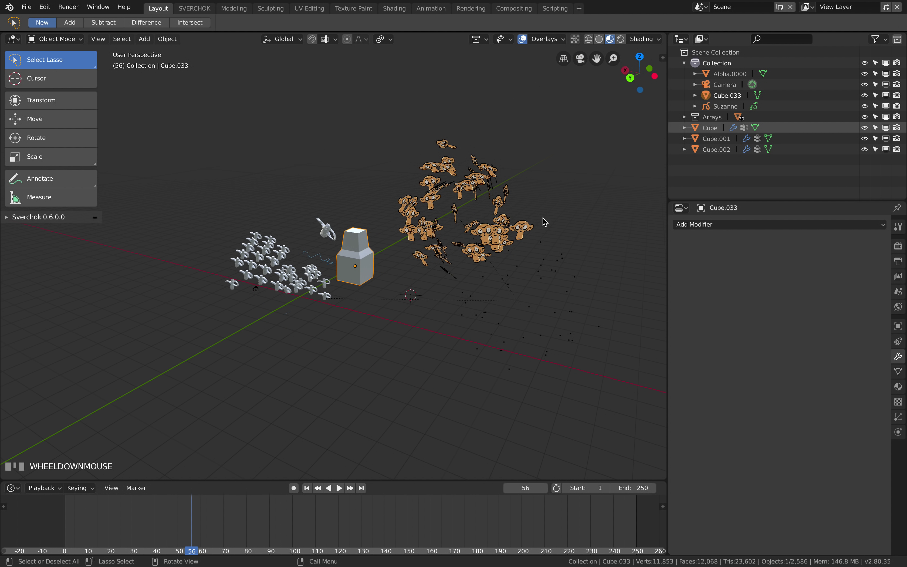
right_click(501, 277)
right_click(520, 269)
left_click(562, 261)
key("Delete")
- Put the extruded cube back into Edit Mode and extrude its top face upward by one more section
scroll(390, 221, "up", 7)
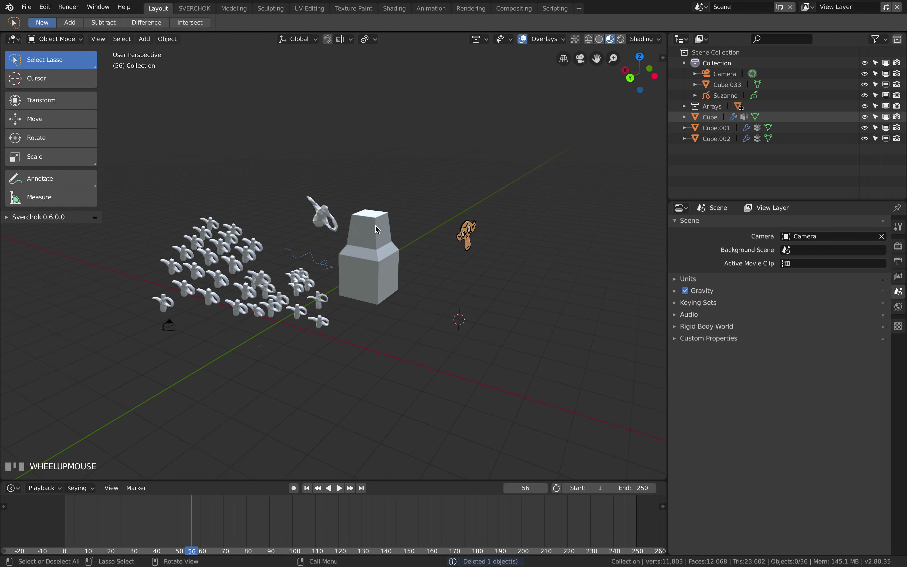
left_click(395, 221)
middle_click_drag(394, 221, 411, 225)
key("Tab")
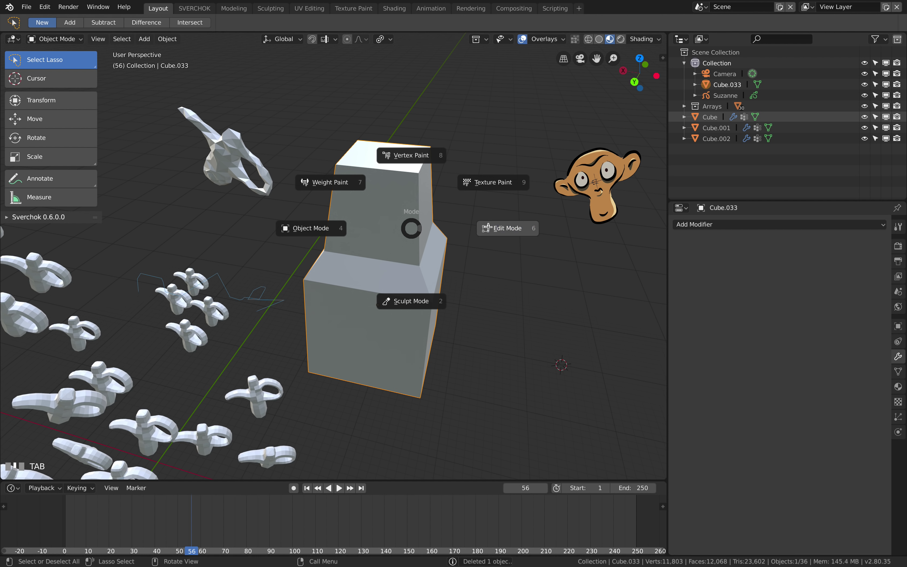
left_click(461, 218)
scroll(389, 160, "down", 3)
key("e")
left_click(446, 152)
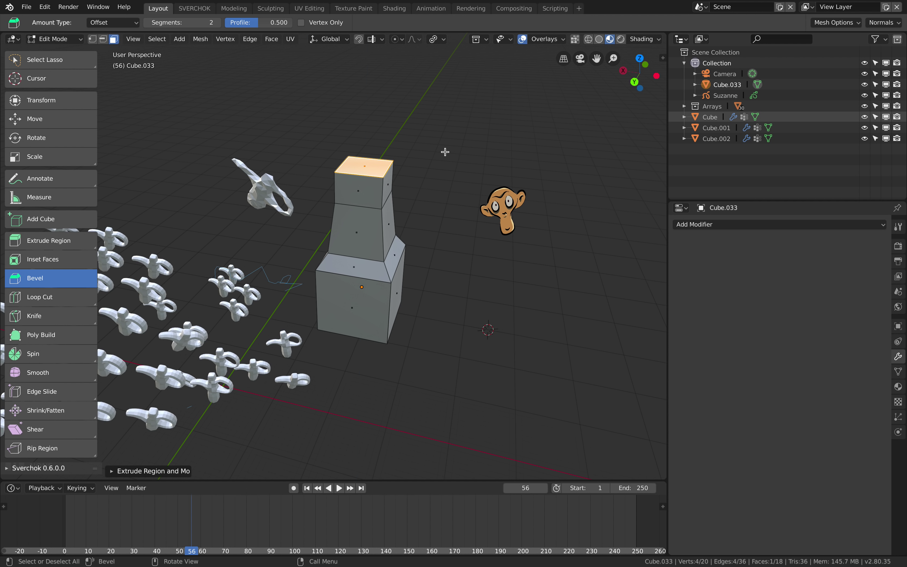
- Extrude the top face twice more, narrowing the first section and flaring the second, which is about 5.85 m tall
middle_click_drag(437, 175, 435, 208, "shift")
key("e")
left_click(436, 174)
key("e")
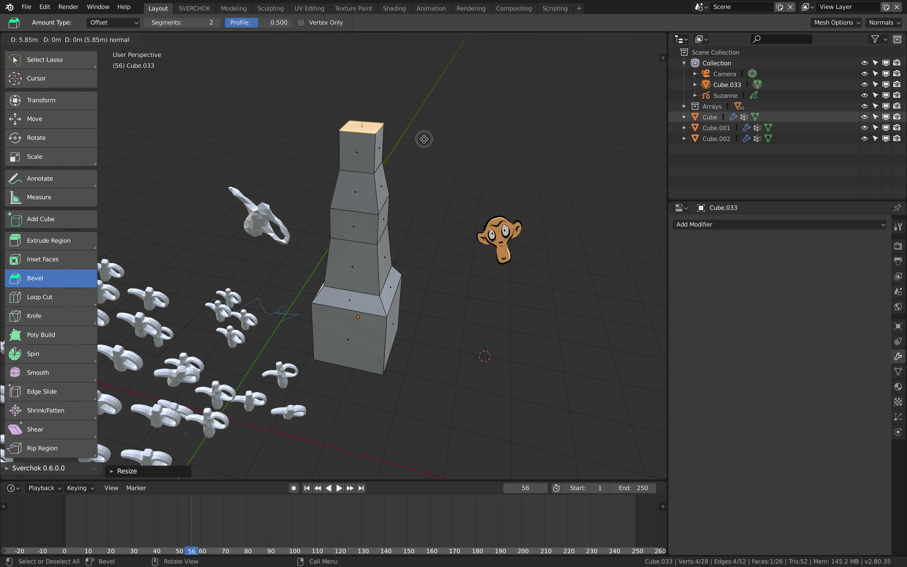
left_click(421, 140)
middle_click_drag(421, 140, 420, 172, "shift")
key("s")
left_click(463, 207)
- Extrude a final section from the tower's top face and scale its end inward
key("e")
left_click(461, 166)
scroll(461, 166, "down", 1)
key("s")
left_click(429, 204)
- Switch to edge selection and scale up the edge loop around the middle of the tower
scroll(393, 217, "up", 2)
middle_click_drag(393, 218, 401, 262)
key("2")
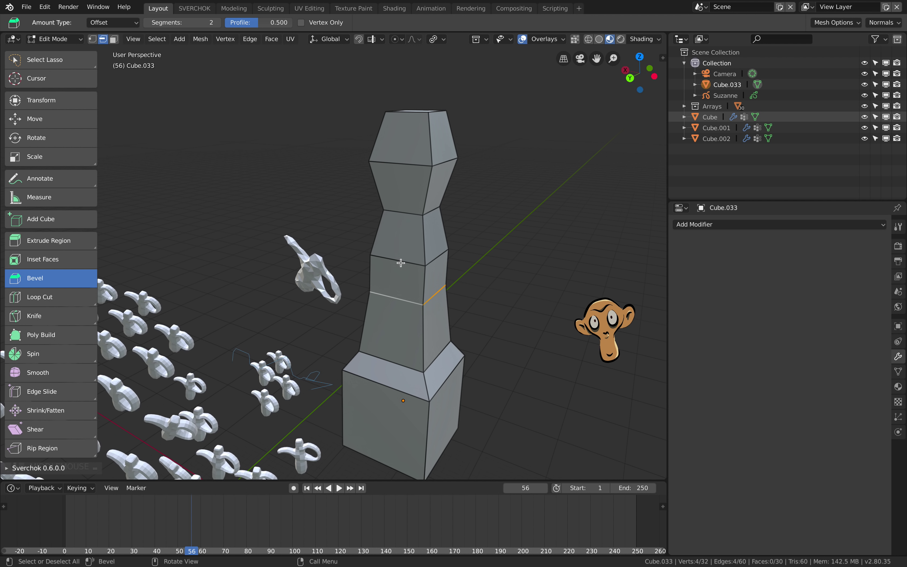
key("s")
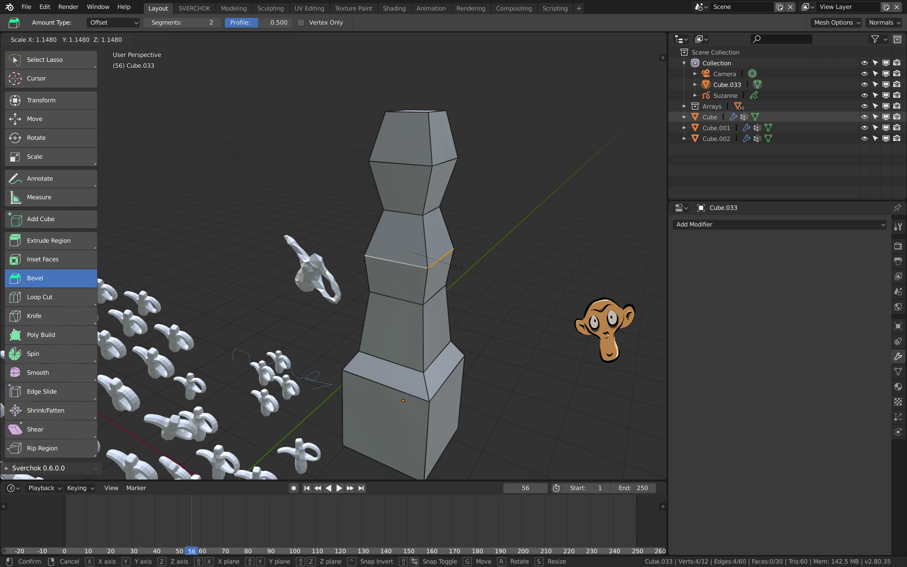
left_click(441, 303)
- Select the edge loop at the foot of the neck and scale it up beyond the base block's width
left_click(413, 370)
middle_click_drag(412, 370, 463, 243)
key("s")
left_click(505, 318)
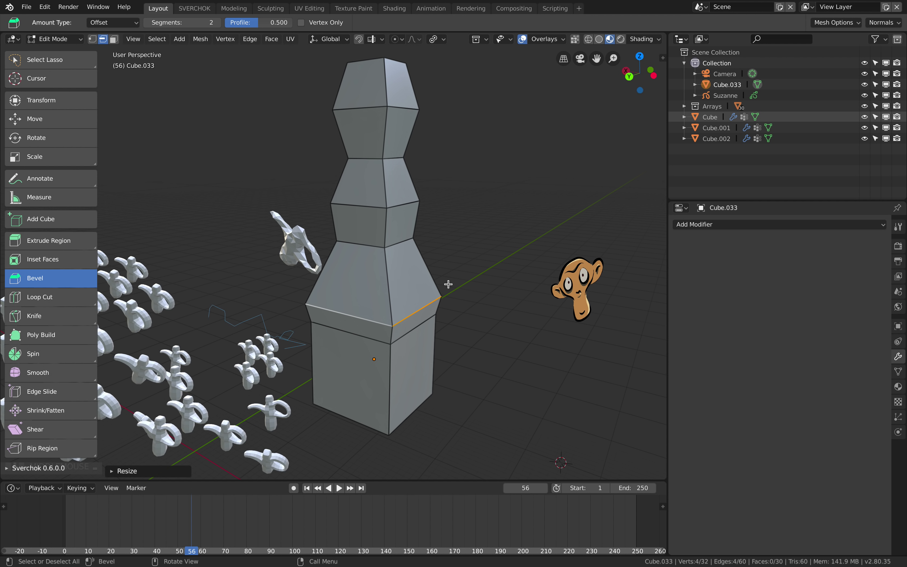
- Bevel the widened edge loop above the base with the Bevel tool at 2 segments, and return to Object Mode
key("shift+space")
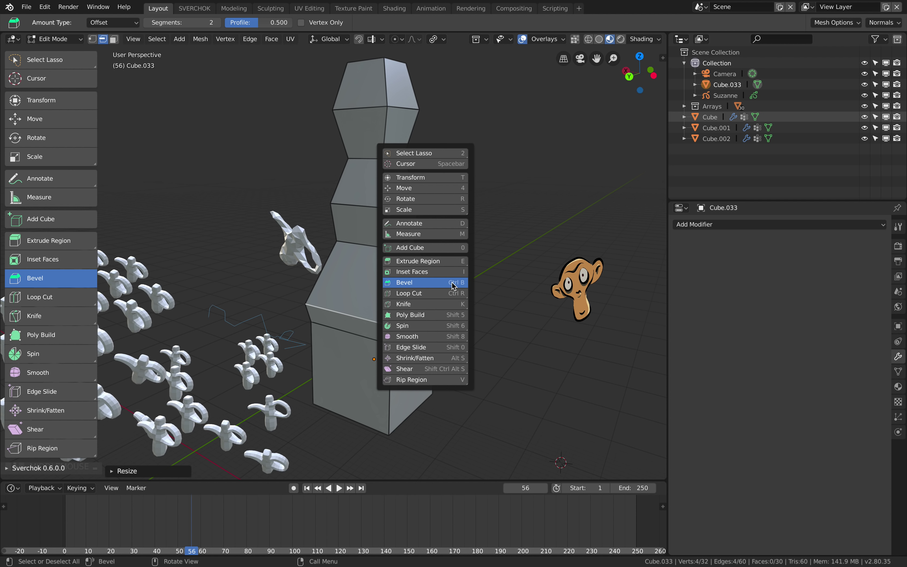
left_click(454, 285)
mouse_move(453, 299)
left_mouse_down()
mouse_move(466, 310)
mouse_move(454, 300)
left_mouse_up()
key("ctrl+Tab")
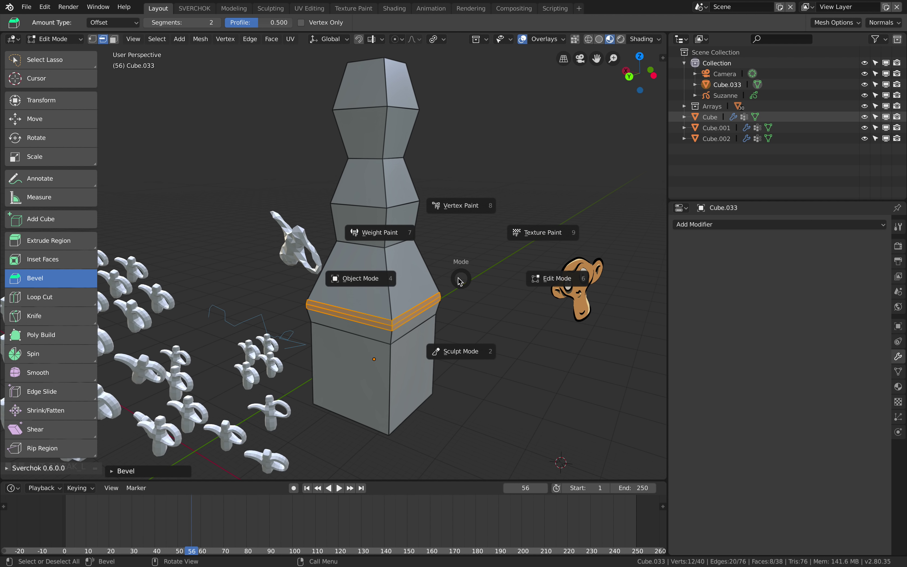
left_click(416, 278)
- Switch the tower between Edit Mode and Object Mode, ending in Edit Mode
middle_click_drag(416, 278, 389, 230)
key("ctrl+Tab")
left_click(371, 280)
left_click(389, 229)
key("ctrl+Tab")
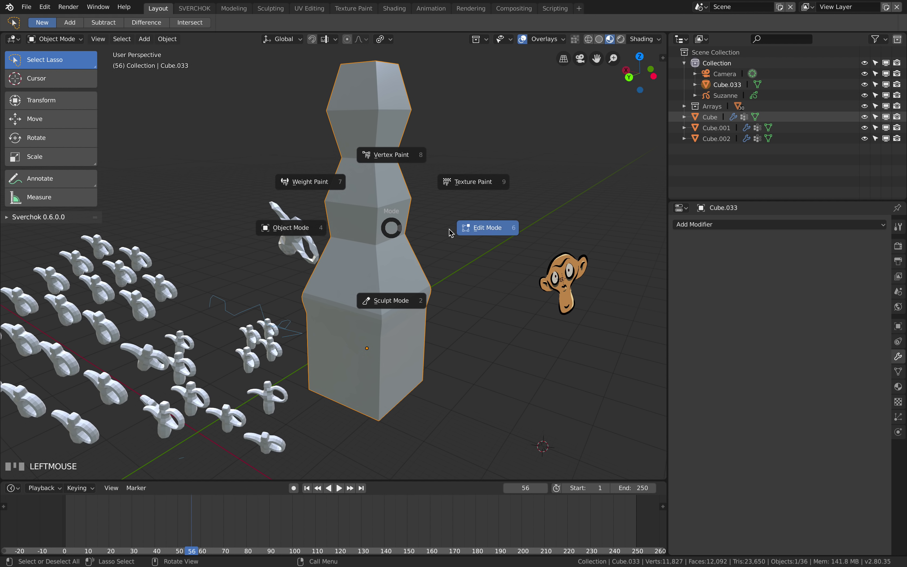
left_click(451, 230)
- Select an edge of the base block and extrude it outward with the Extrude Region tool
middle_click_drag(452, 230, 396, 228)
left_click(416, 348)
middle_click_drag(417, 349, 412, 292)
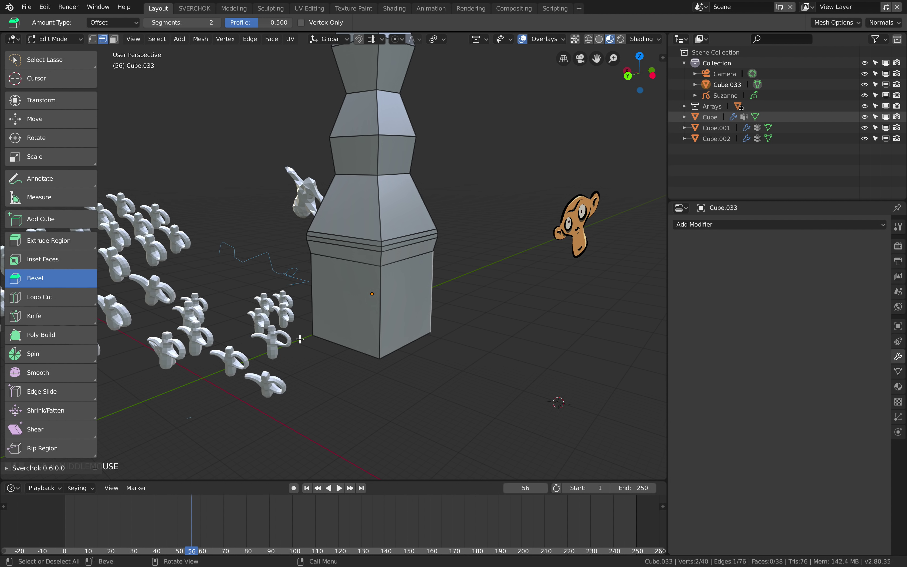
left_click(56, 262)
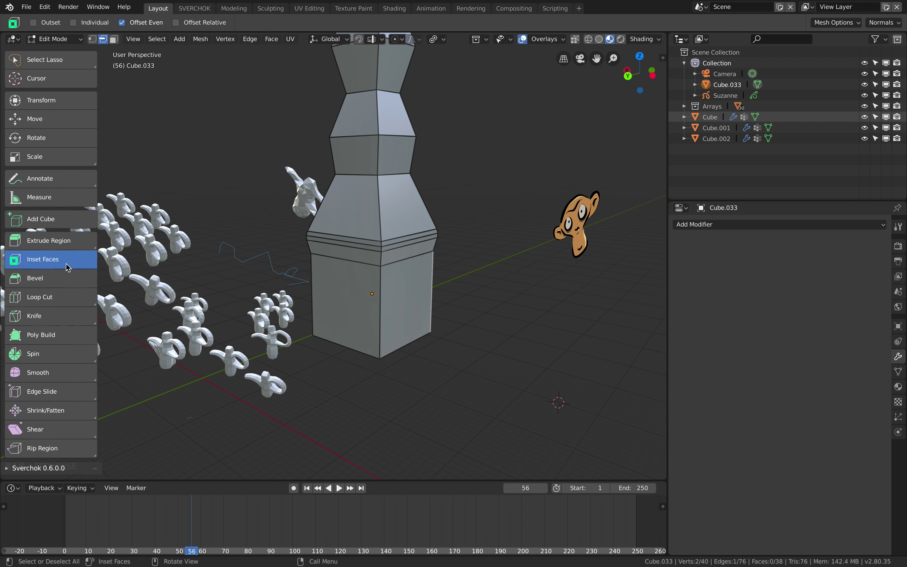
left_click(64, 244)
middle_click_drag(415, 308, 508, 290)
left_click_drag(507, 290, 530, 298)
- In face selection, extrude one side face of the base block outward into a long block, and return to Object Mode
middle_click_drag(424, 334, 423, 316)
key("3")
left_click(392, 297)
left_click_drag(432, 310, 519, 348)
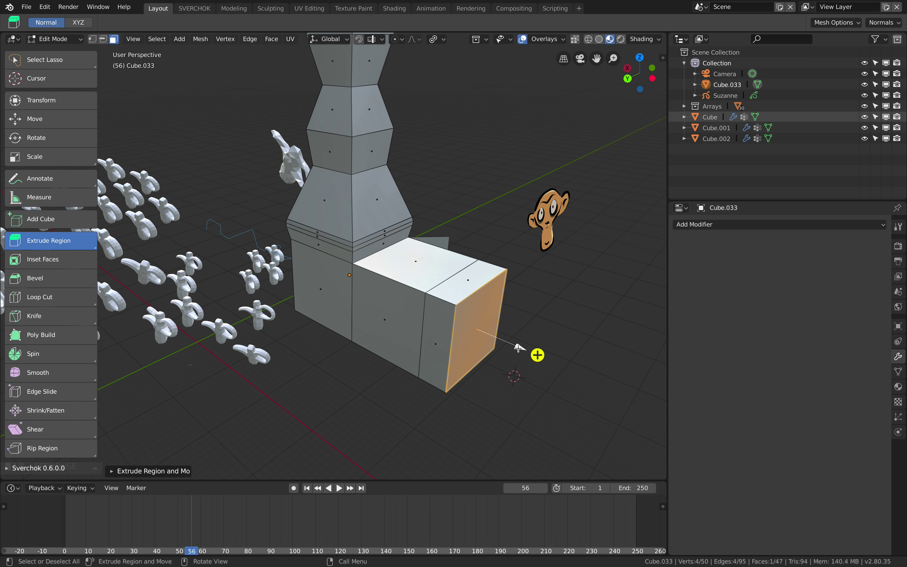
middle_click_drag(566, 369, 541, 356)
key("ctrl+Tab")
left_click(444, 350)
middle_click_drag(412, 285, 319, 222, "shift")
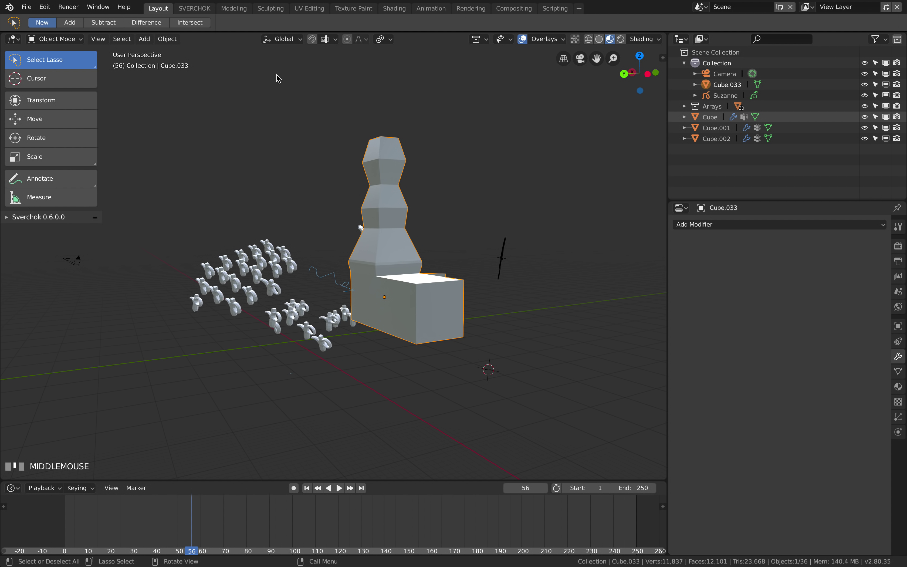
middle_click_drag(296, 113, 243, 75)
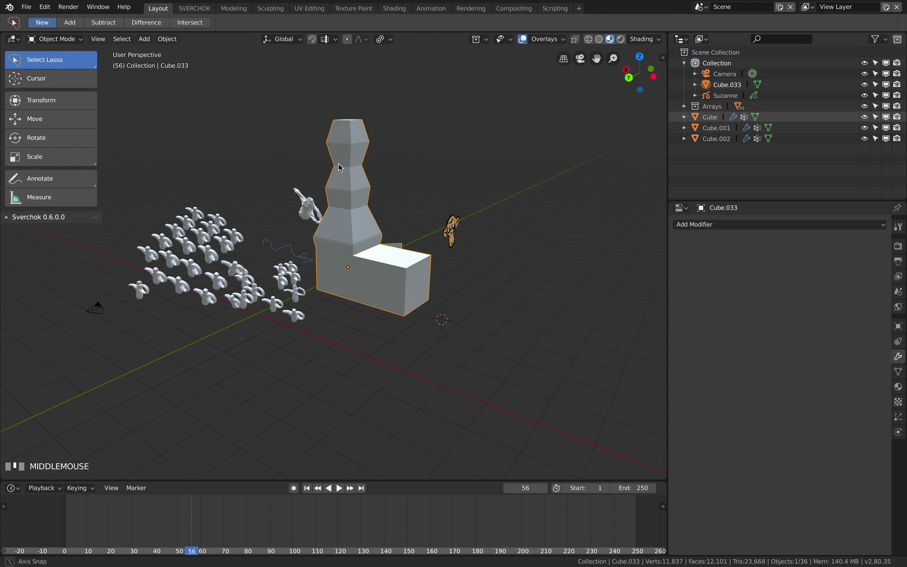
left_click(124, 7)
scroll(456, 154, "up", 2)
middle_click_drag(455, 154, 448, 153)
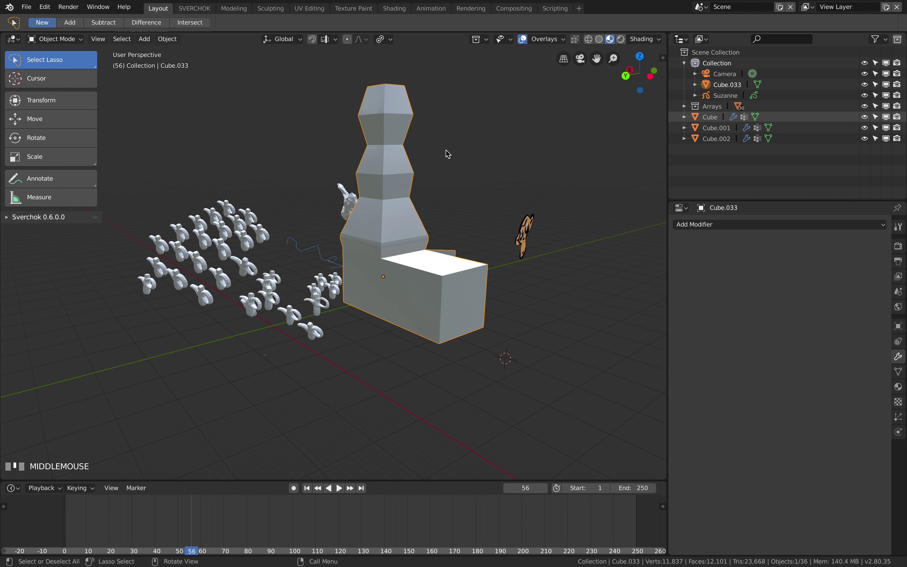
left_click_drag(385, 516, 254, 497)
mouse_move(412, 315)
middle_mouse_down()
mouse_move(372, 304)
mouse_move(323, 310)
mouse_move(418, 304)
middle_mouse_up()
key("ctrl+Left")
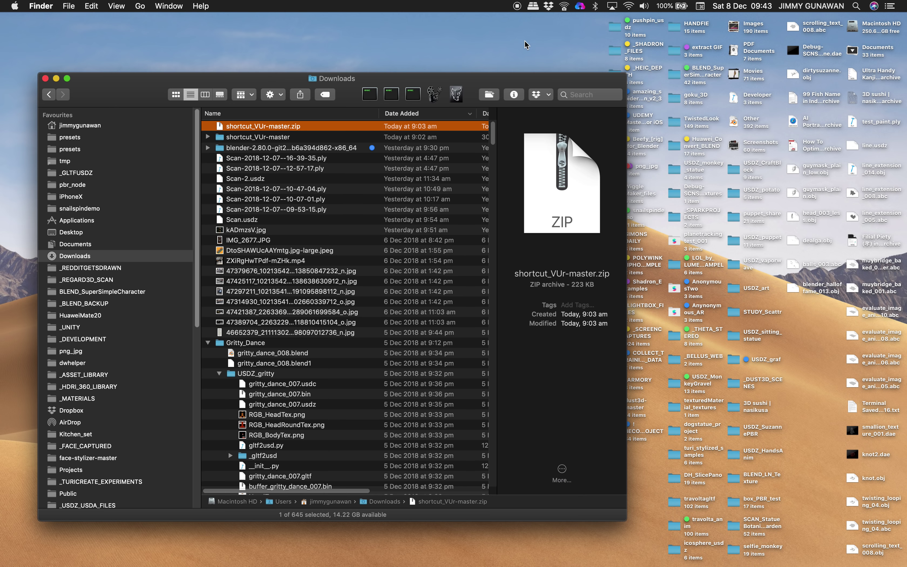
key("ctrl+Right")
middle_click_drag(541, 176, 488, 206)
scroll(487, 167, "up", 2)
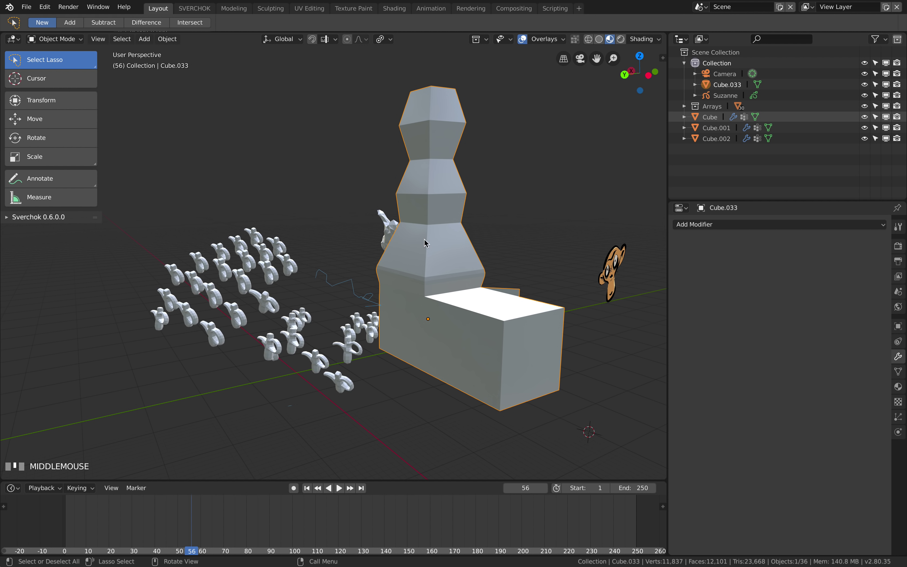
mouse_move(425, 243)
middle_mouse_down()
mouse_move(484, 203)
mouse_move(428, 234)
middle_mouse_up()
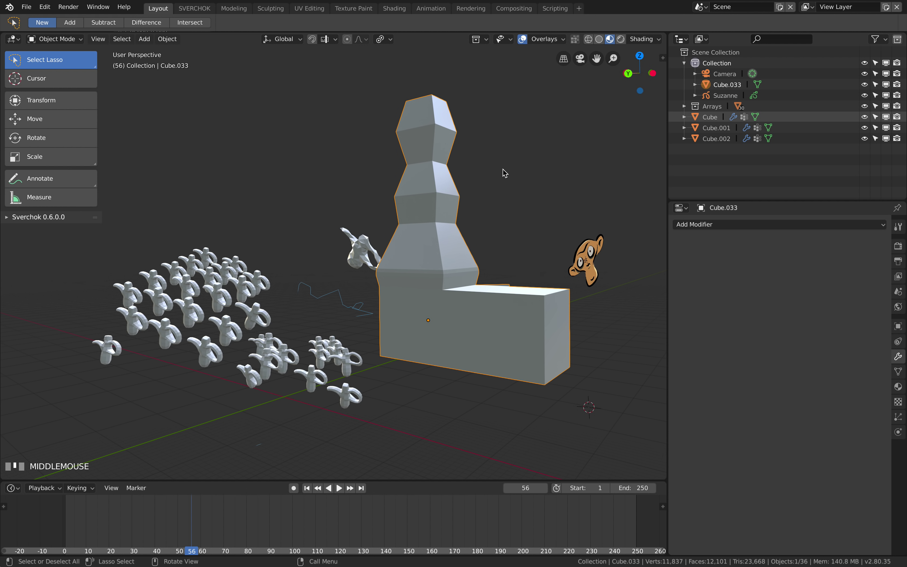